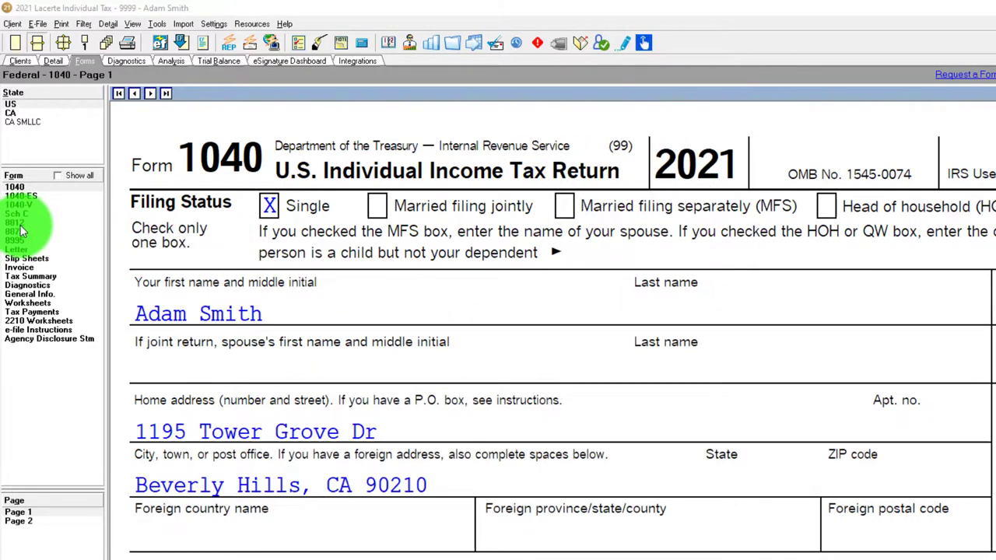
Examine Schedule 8812, then Form 1040 page 1 for the filing status, dependent, wages, standard deduction and taxable income lines.
{"action": "left_click", "coordinate": [21, 224]}
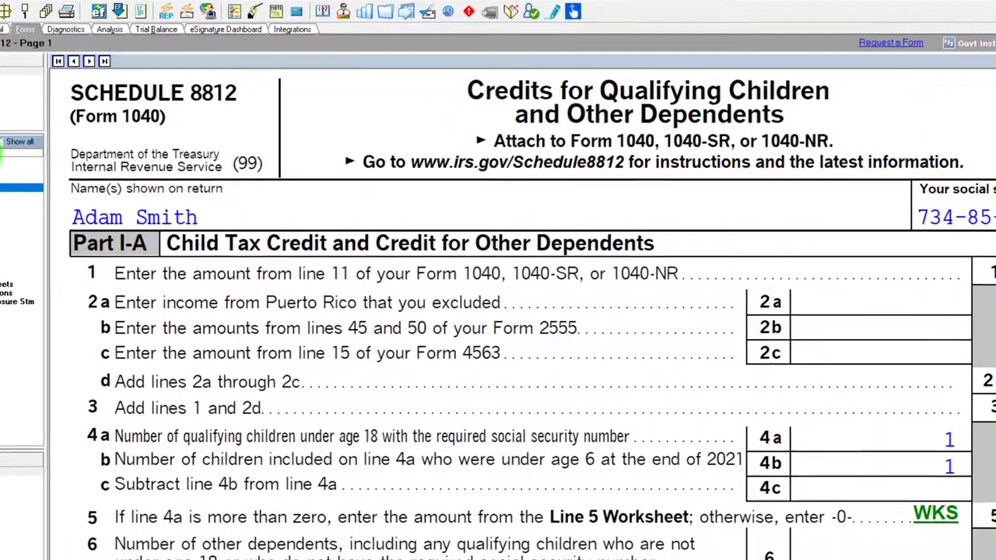
{"action": "left_click", "coordinate": [14, 180]}
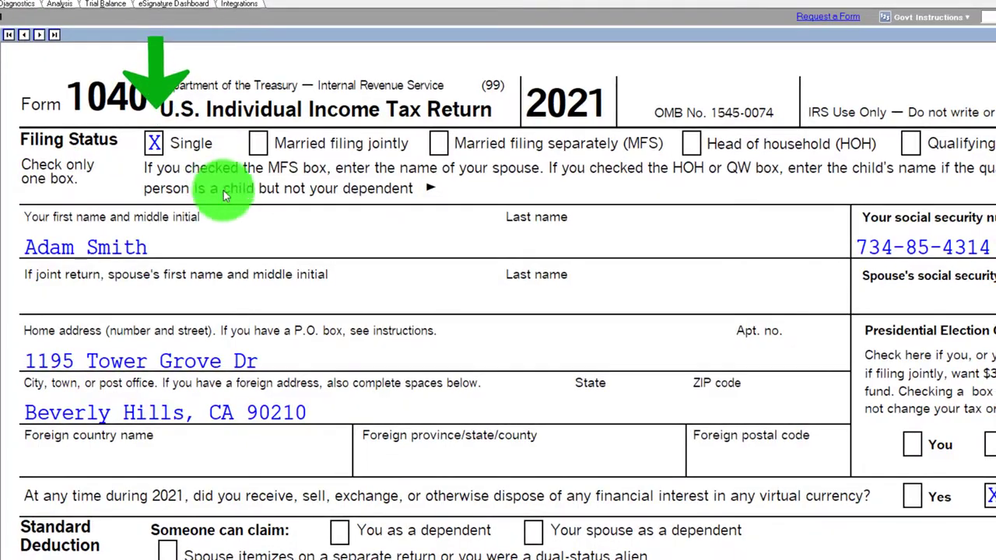
{"action": "scroll", "coordinate": [355, 378], "scroll_direction": "down", "scroll_amount": 5}
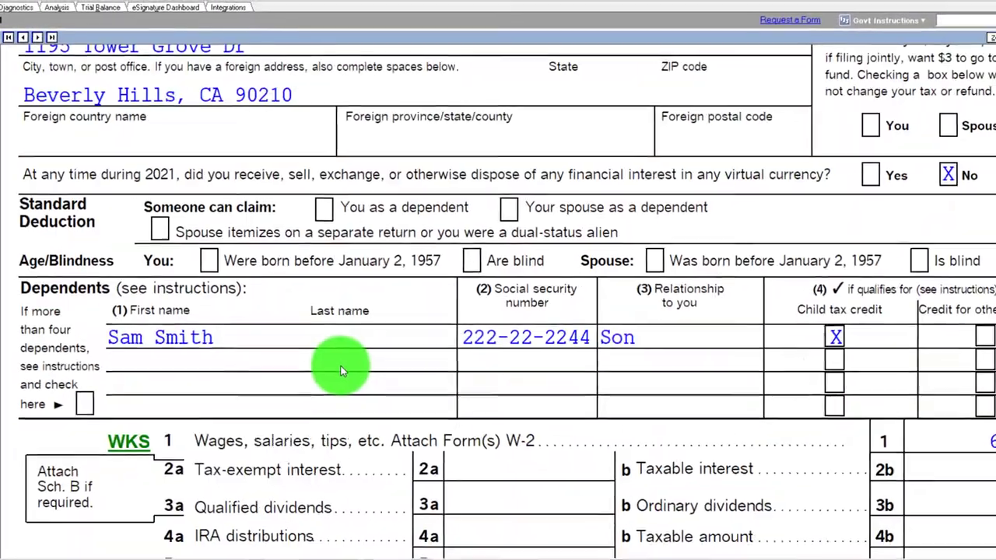
{"action": "scroll", "coordinate": [324, 352], "scroll_direction": "down", "scroll_amount": 2}
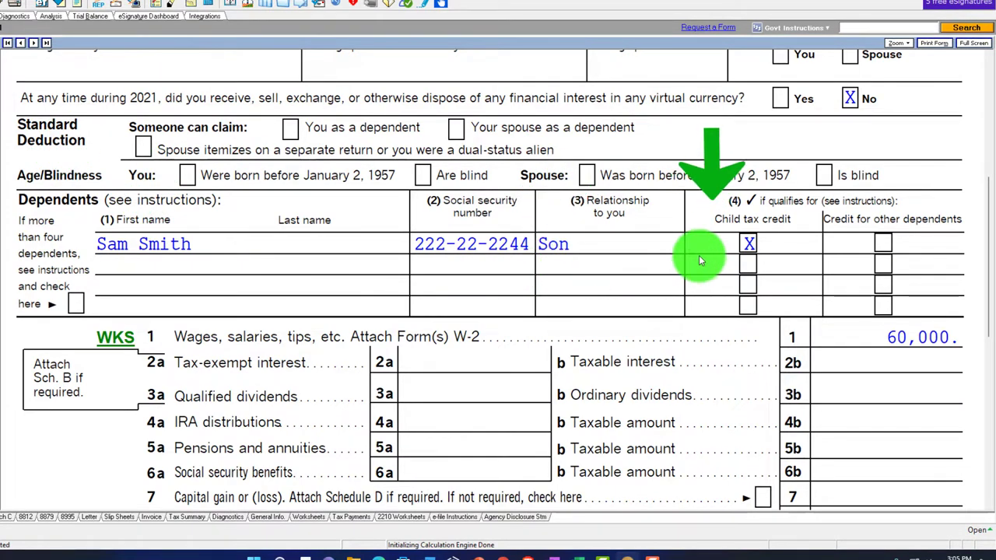
{"action": "scroll", "coordinate": [698, 255], "scroll_direction": "down", "scroll_amount": 1}
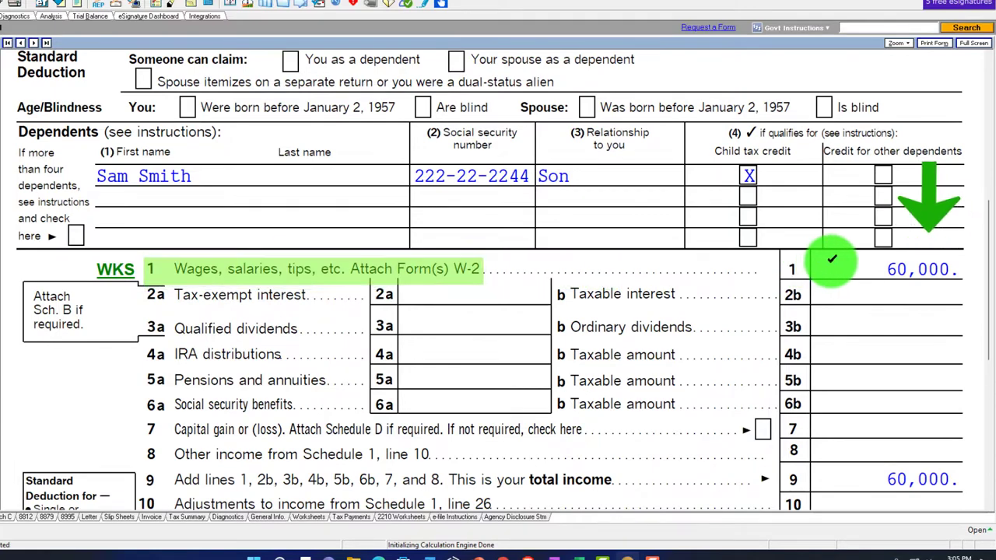
{"action": "scroll", "coordinate": [832, 259], "scroll_direction": "down", "scroll_amount": 3}
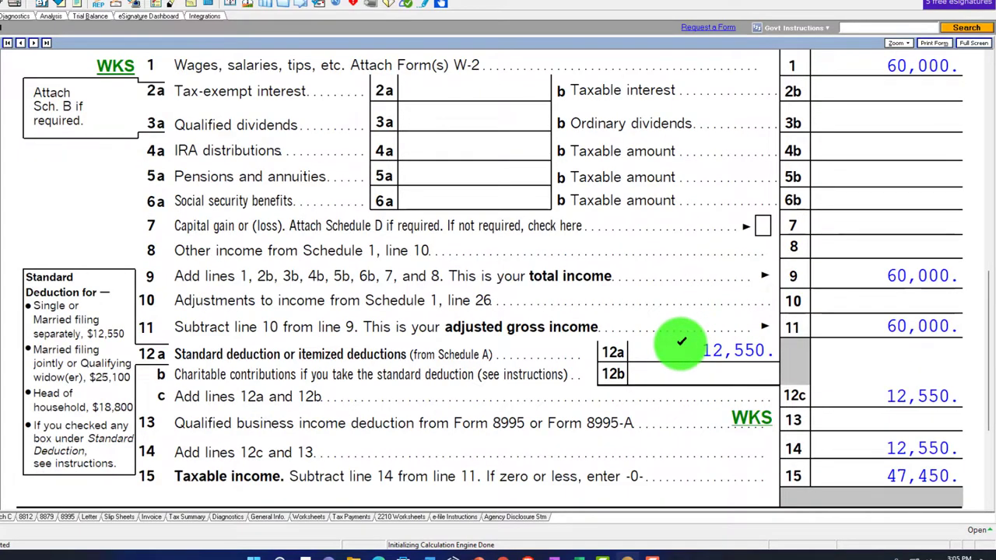
{"action": "scroll", "coordinate": [680, 342], "scroll_direction": "down", "scroll_amount": 1}
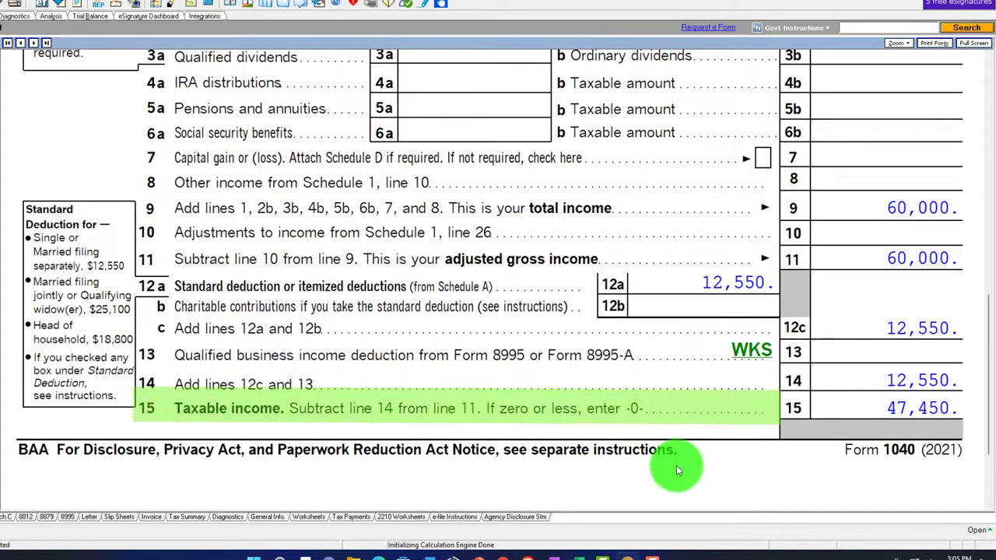
Switch to the Excel tax formula worksheet and set the Employer 1 W-2 income on the Income F1040 sheet to 60000.
{"action": "mouse_move", "coordinate": [581, 553]}
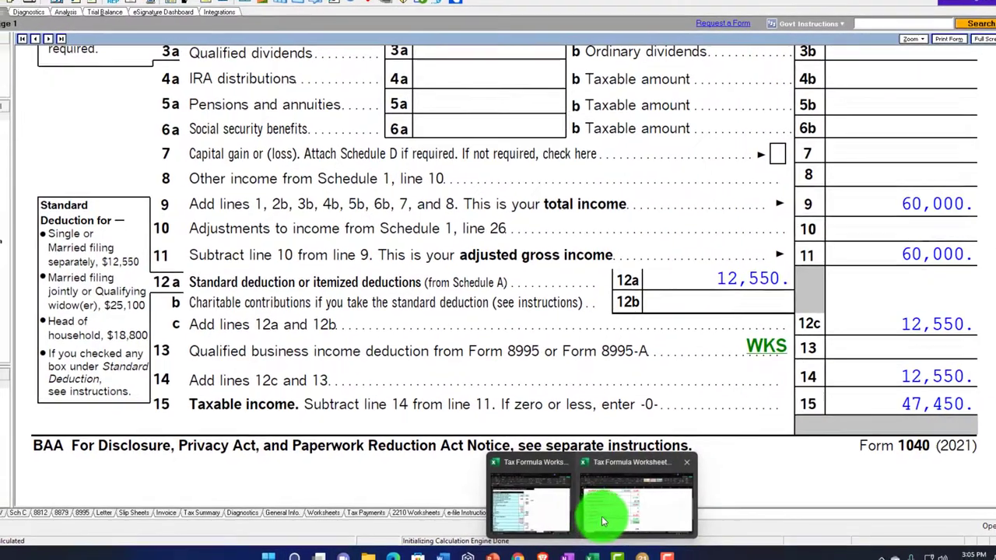
{"action": "left_click", "coordinate": [591, 506]}
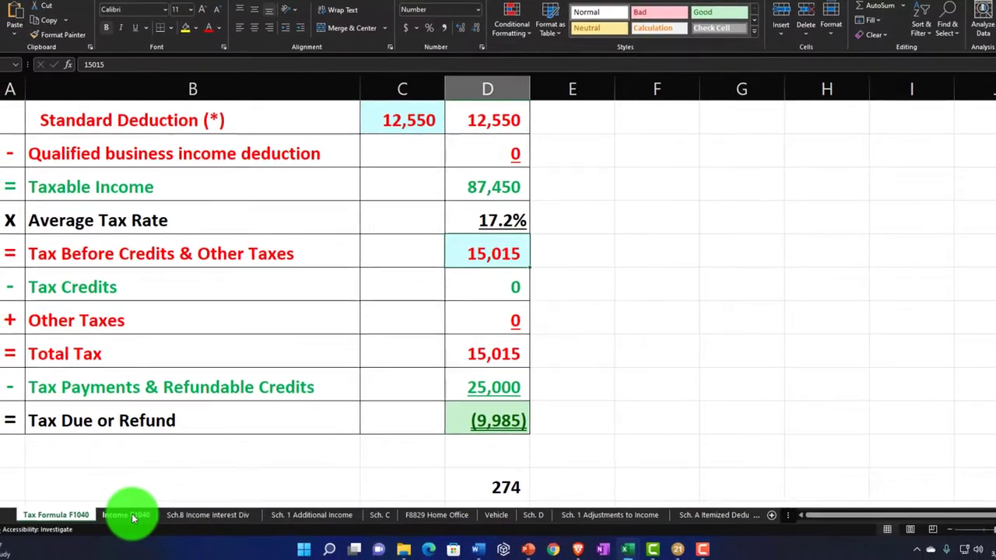
{"action": "left_click", "coordinate": [109, 519]}
{"action": "type", "text": "60"}
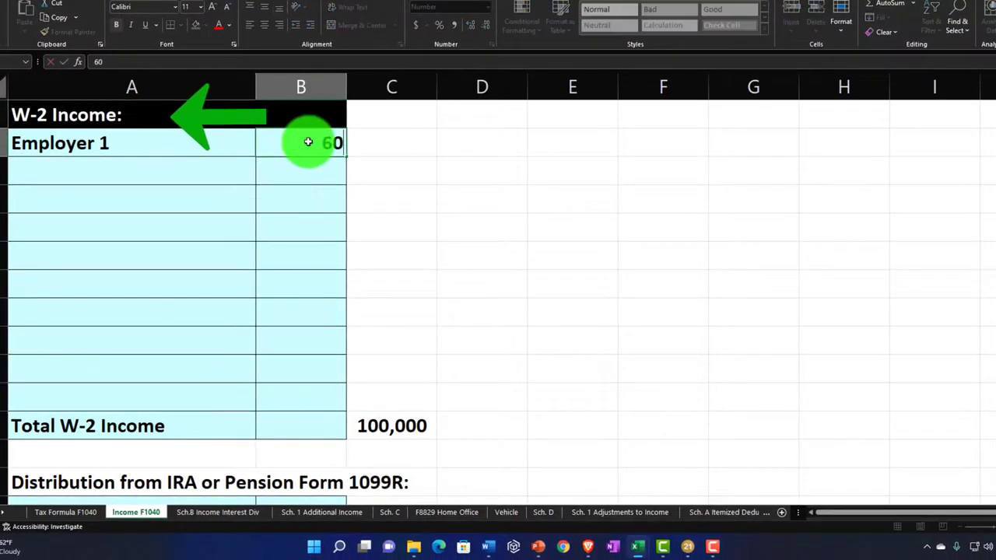
{"action": "type", "text": "000"}
{"action": "key", "text": "Return"}
Return to the Tax Formula F1040 sheet and check the income, standard deduction and taxable income lines.
{"action": "left_click", "coordinate": [66, 512]}
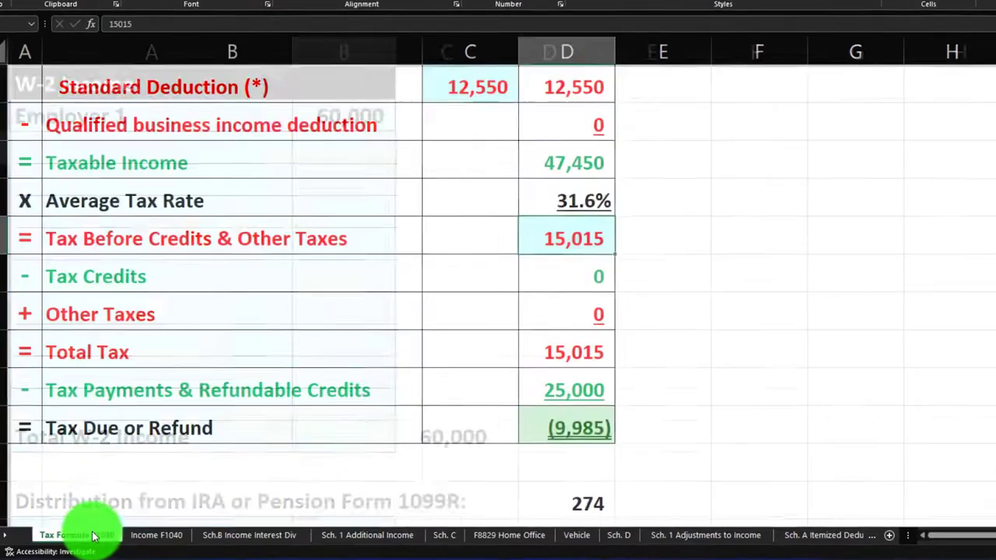
{"action": "scroll", "coordinate": [435, 357], "scroll_direction": "up", "scroll_amount": 2}
{"action": "left_click", "coordinate": [665, 78]}
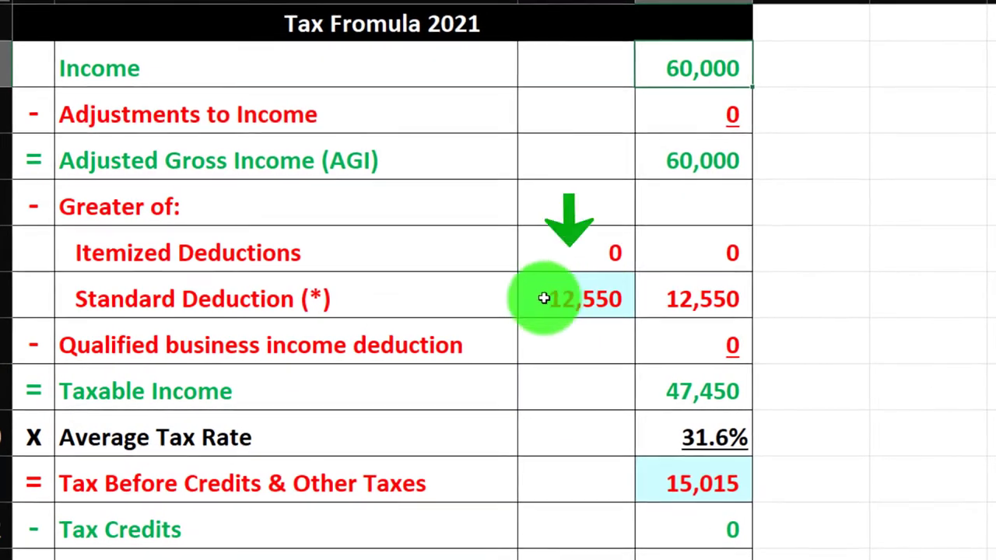
{"action": "left_click", "coordinate": [651, 405]}
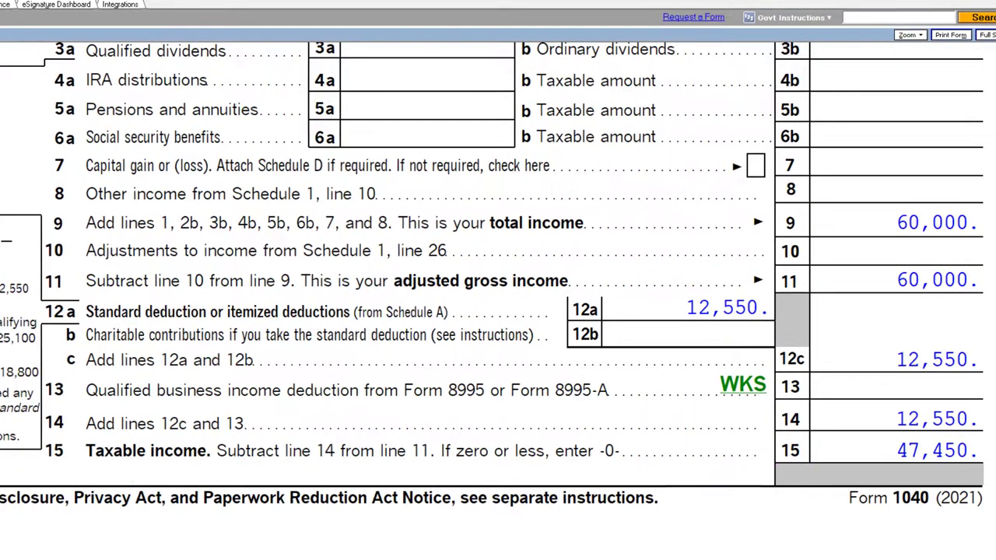
Check the tax on line 16 of Form 1040 page 2 and switch to the Excel tax worksheet.
{"action": "scroll", "coordinate": [183, 413], "scroll_direction": "down", "scroll_amount": 5}
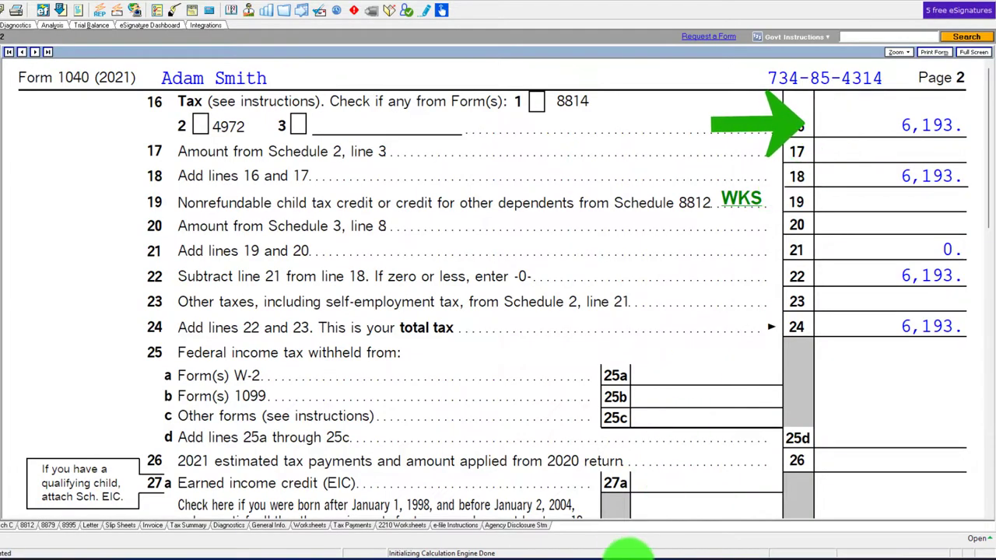
{"action": "mouse_move", "coordinate": [583, 553]}
{"action": "left_click", "coordinate": [620, 520]}
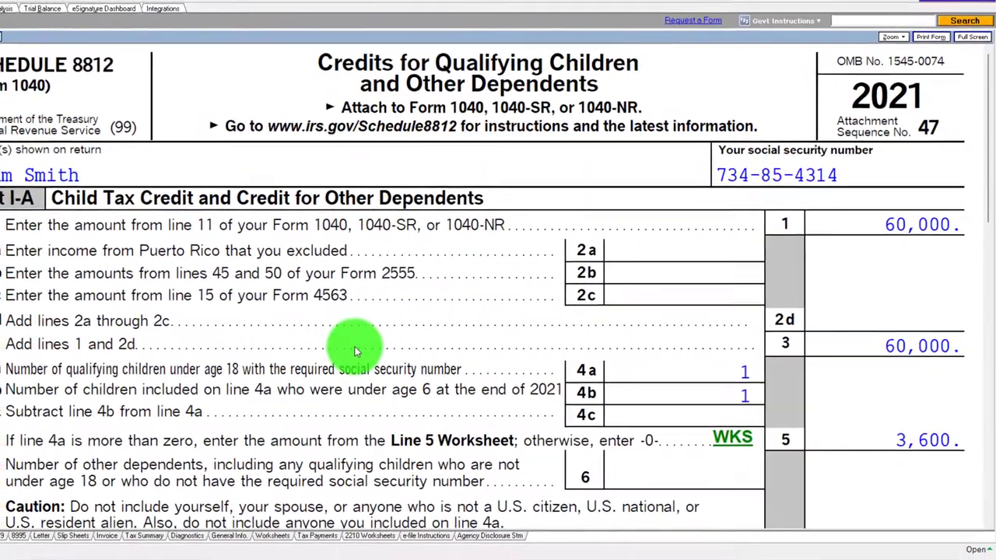
Examine the child tax credit lines in Part I-A of Schedule 8812 and switch back to the Excel worksheet.
{"action": "scroll", "coordinate": [382, 345], "scroll_direction": "down", "scroll_amount": 1}
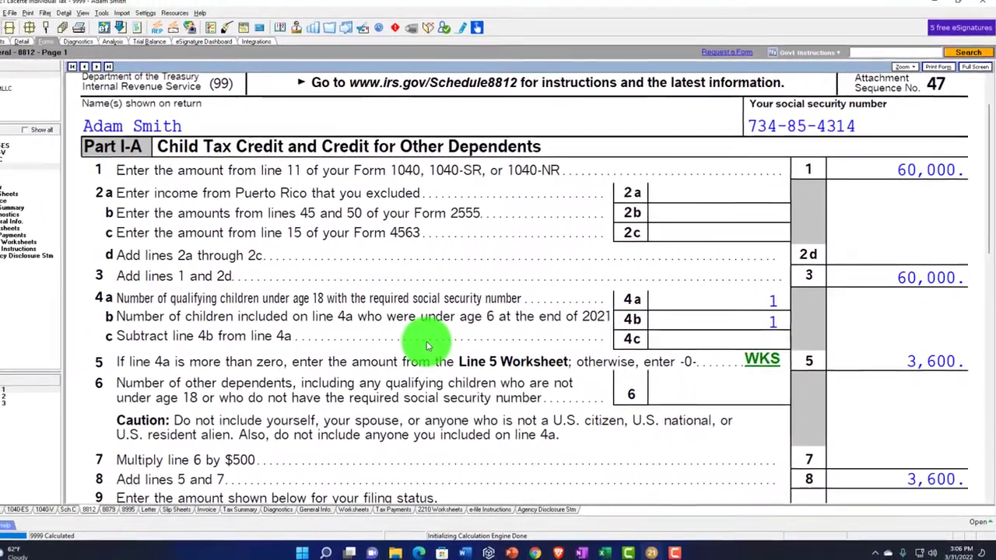
{"action": "left_click", "coordinate": [612, 548]}
{"action": "left_click", "coordinate": [629, 498]}
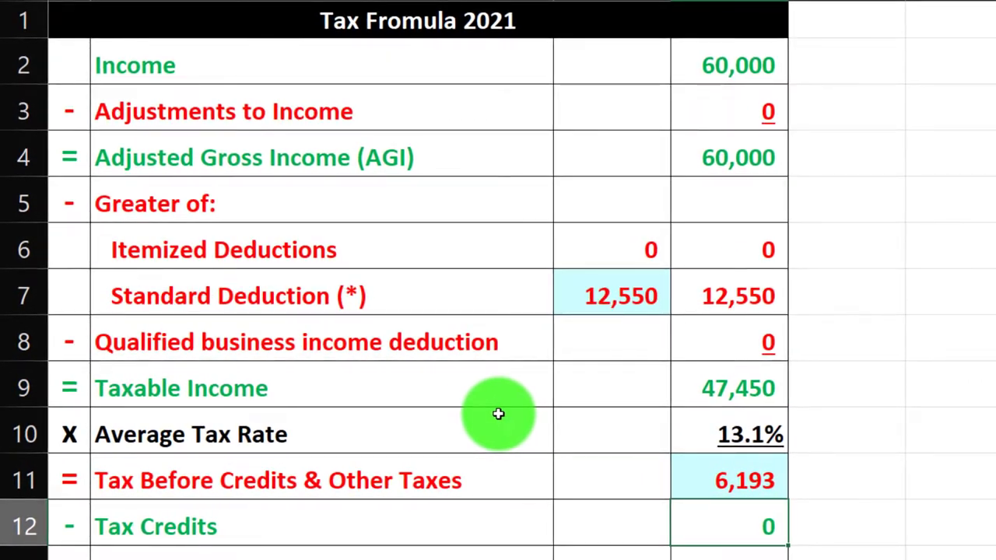
Clear the total cells C9:C20 on the F8812 CTC DC sheet.
{"action": "key", "text": "ctrl+Page_Down"}
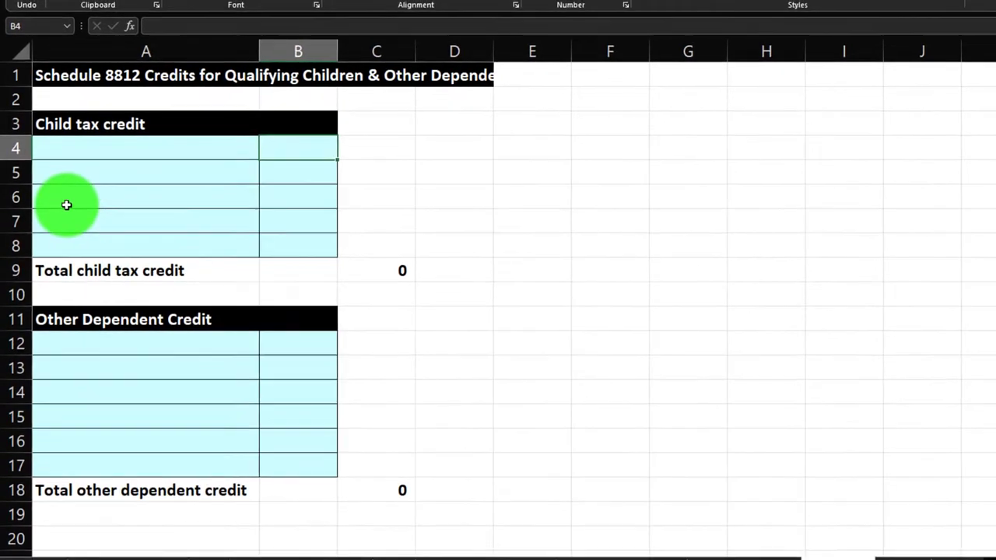
{"action": "left_click", "coordinate": [412, 284]}
{"action": "left_click_drag", "start_coordinate": [382, 315], "coordinate": [373, 406]}
{"action": "scroll", "coordinate": [372, 406], "scroll_direction": "up", "scroll_amount": 2}
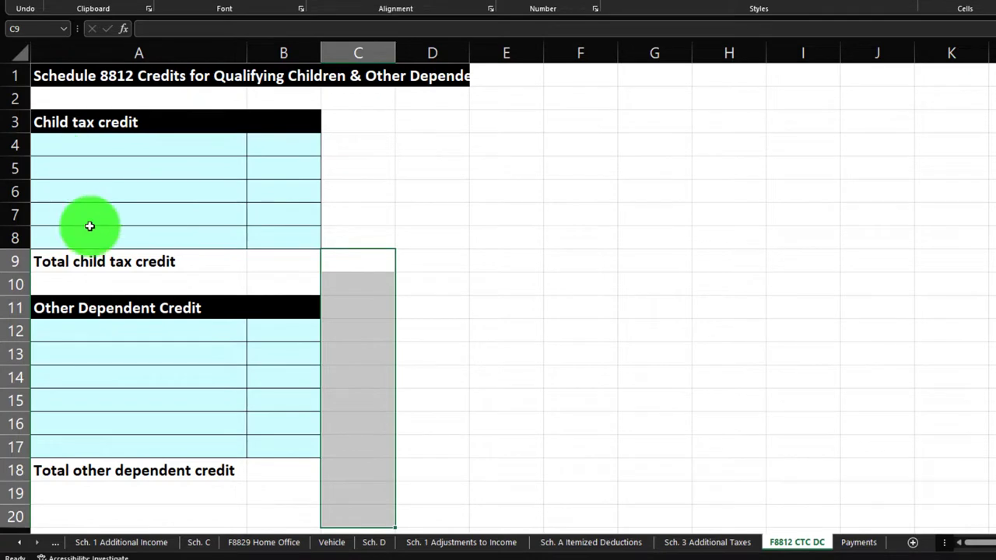
Insert 20 blank rows at rows 5 to 24 in the Child tax credit section and select cell A4.
{"action": "scroll", "coordinate": [89, 226], "scroll_direction": "up", "scroll_amount": 3, "text": "ctrl"}
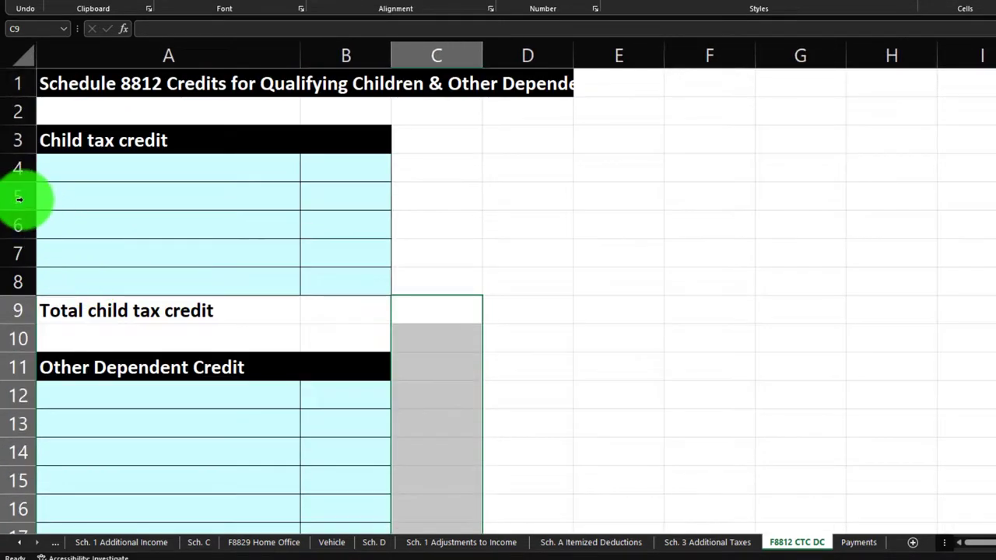
{"action": "left_click_drag", "start_coordinate": [18, 198], "coordinate": [42, 511]}
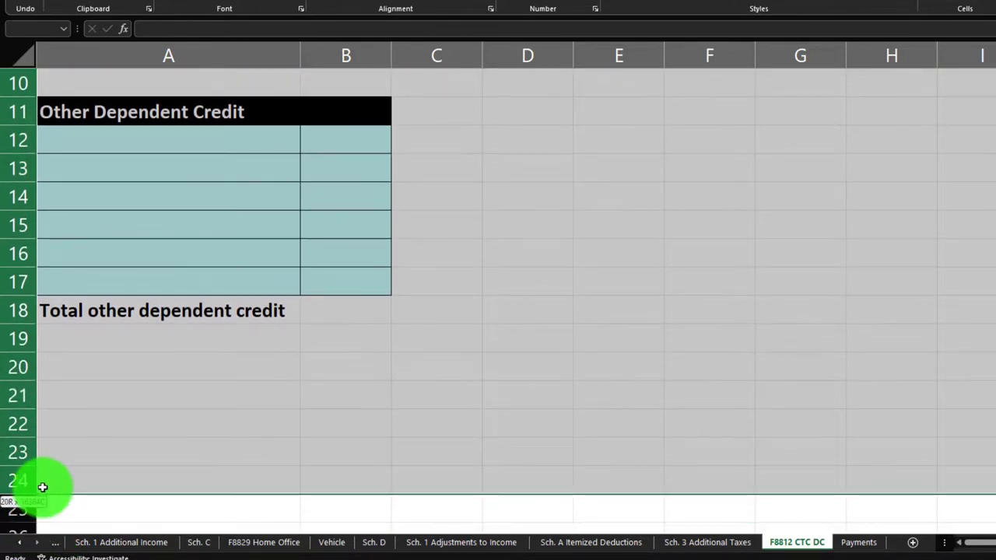
{"action": "right_click", "coordinate": [111, 445]}
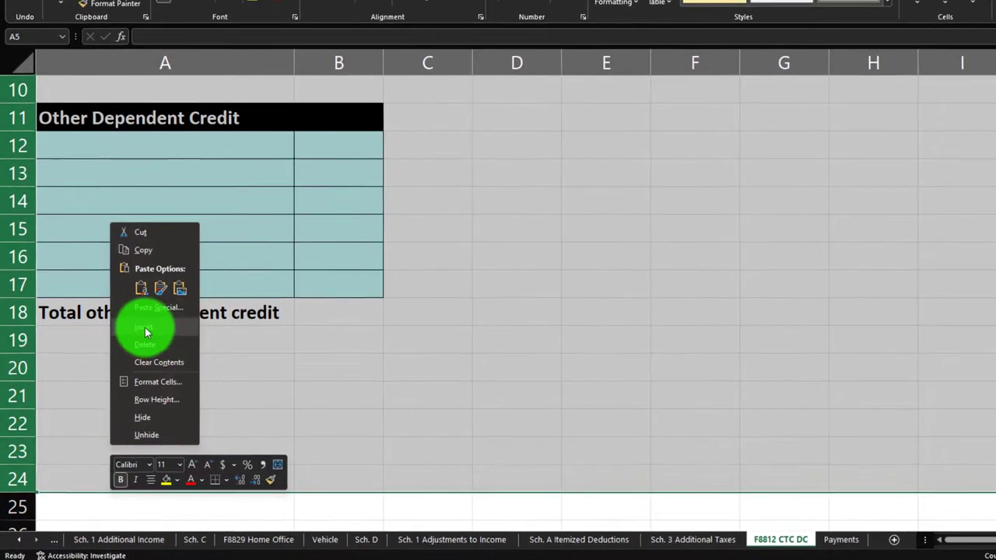
{"action": "left_click", "coordinate": [147, 326]}
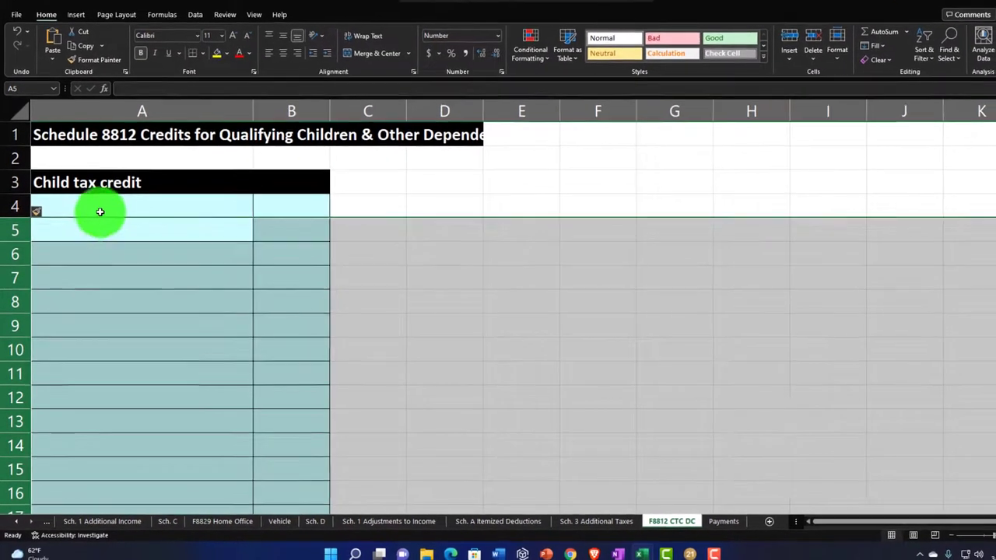
{"action": "left_click", "coordinate": [99, 212]}
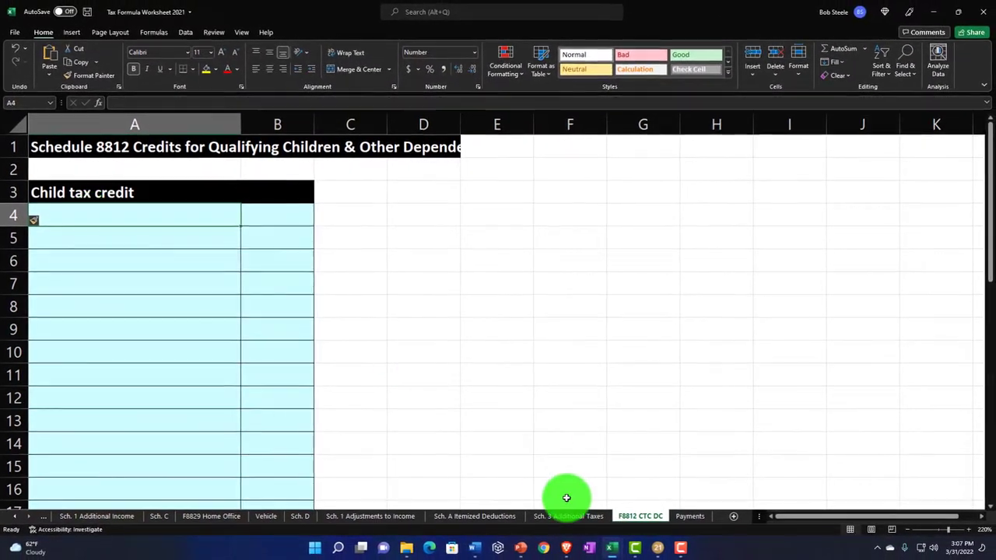
Switch to Lacerte and examine the filing status, dependent and income lines on Form 1040 page 1.
{"action": "left_click", "coordinate": [657, 546]}
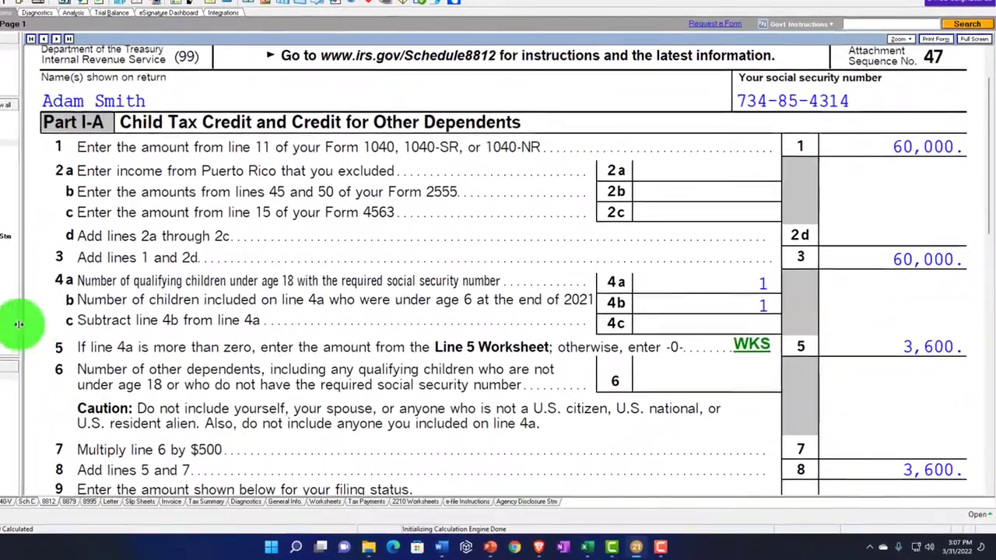
{"action": "scroll", "coordinate": [222, 272], "scroll_direction": "up", "scroll_amount": 2}
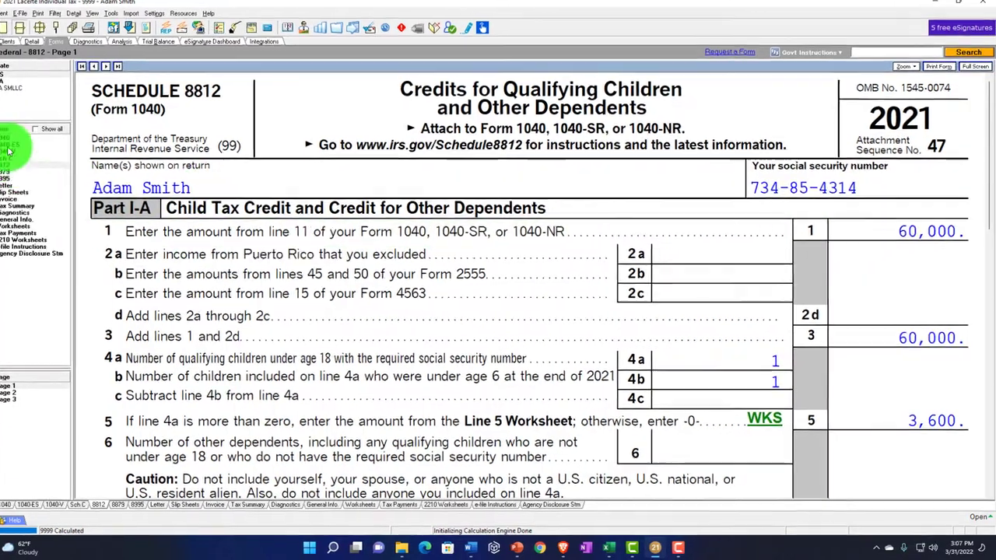
{"action": "left_click", "coordinate": [11, 141]}
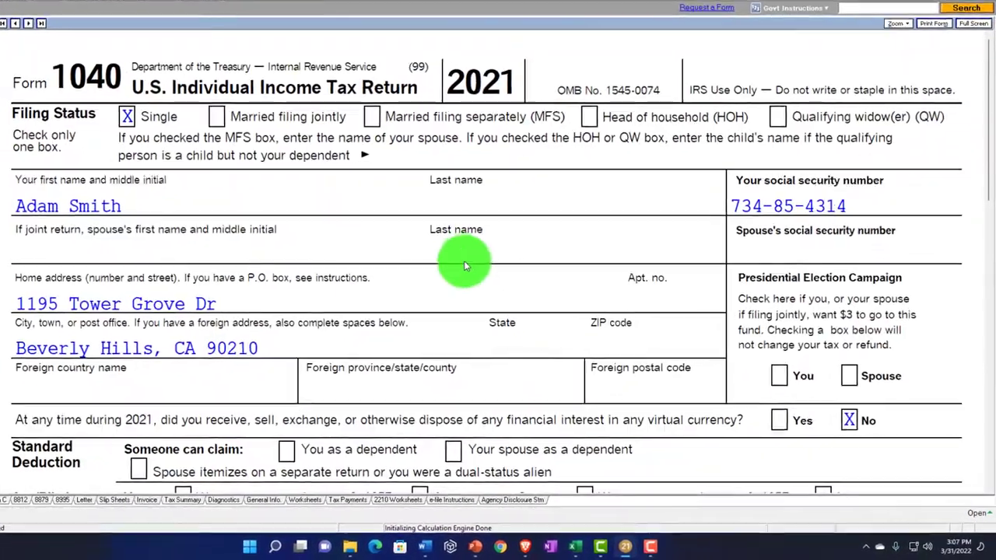
{"action": "scroll", "coordinate": [464, 264], "scroll_direction": "down", "scroll_amount": 10}
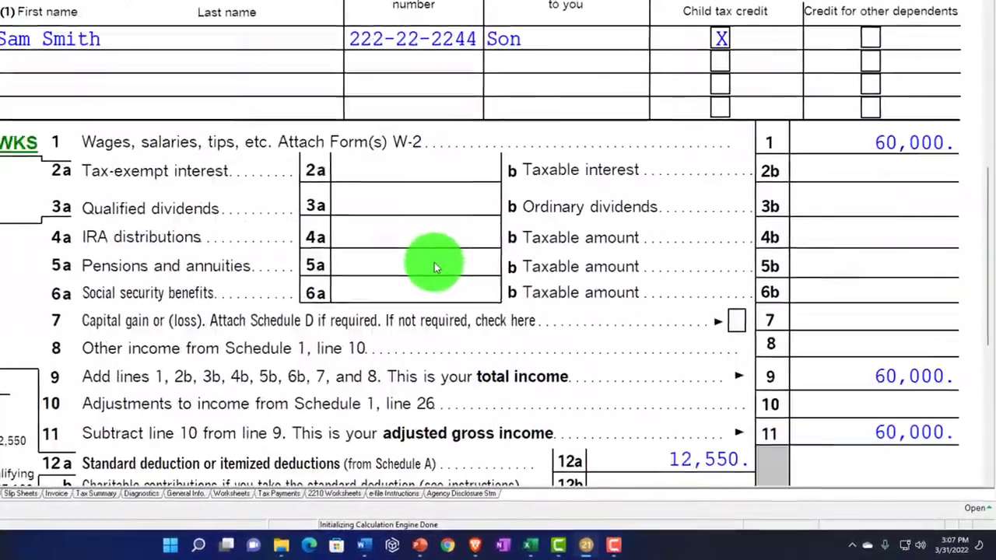
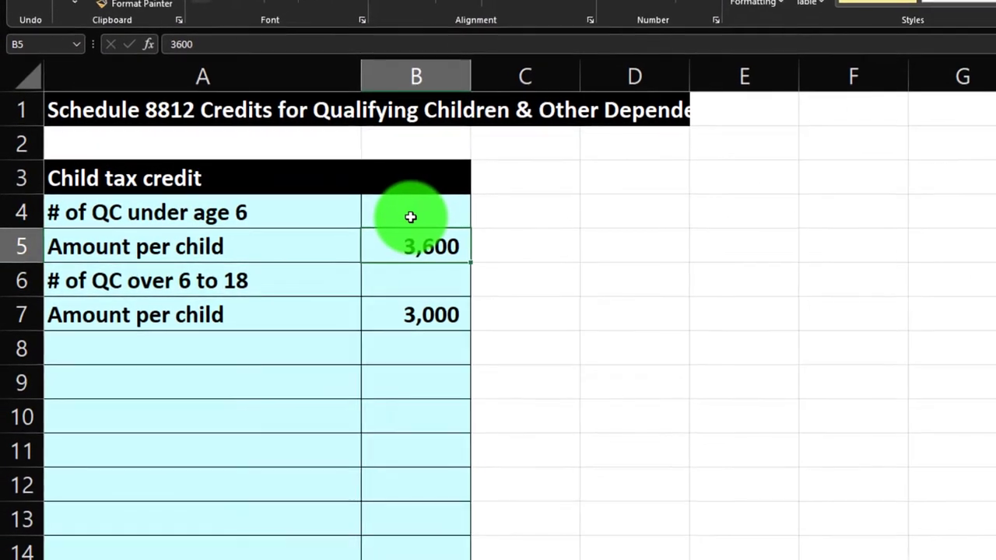
Remove the light blue fill from the Child tax credit cells A4:B28.
{"action": "left_click_drag", "start_coordinate": [279, 216], "coordinate": [324, 434]}
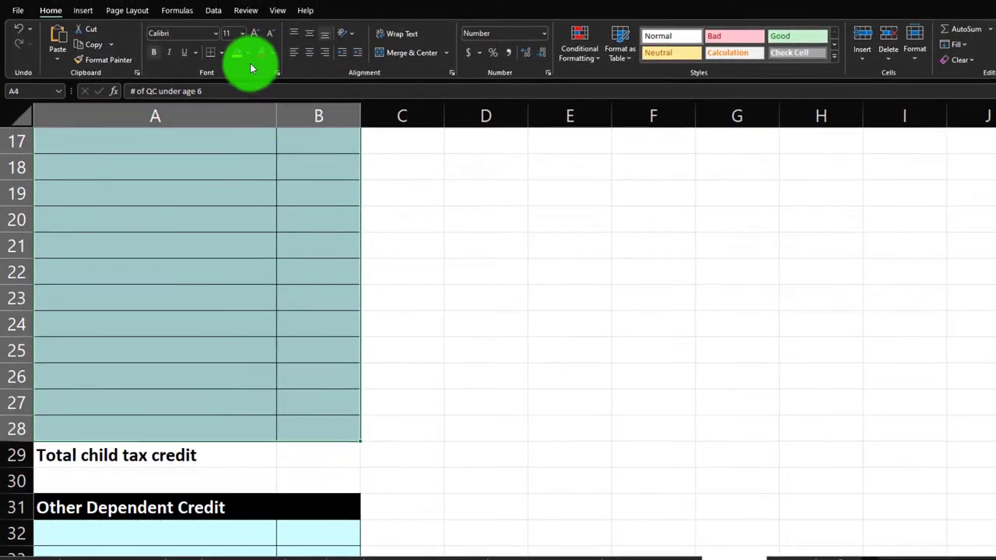
{"action": "left_click", "coordinate": [248, 53]}
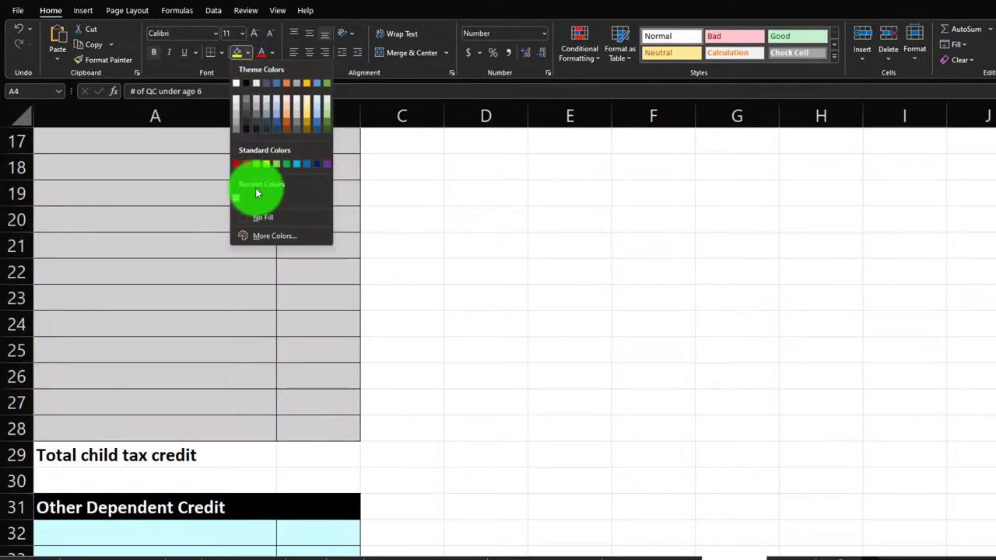
{"action": "key", "text": "Escape"}
{"action": "scroll", "coordinate": [273, 262], "scroll_direction": "up", "scroll_amount": 5}
{"action": "left_click", "coordinate": [270, 271]}
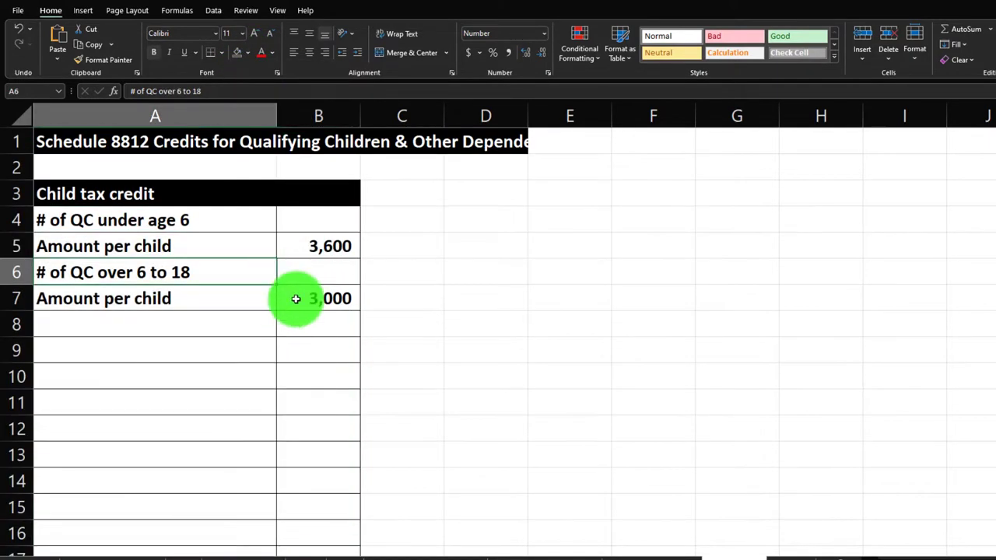
Fill the qualifying-child count cells B4 and B6 with the recently used light blue.
{"action": "right_click", "coordinate": [315, 218]}
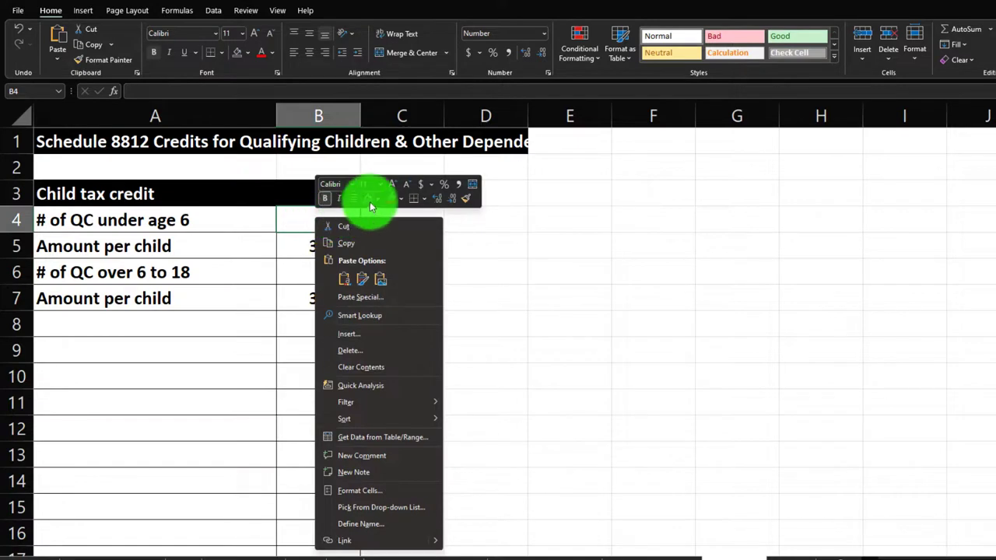
{"action": "left_click", "coordinate": [379, 199]}
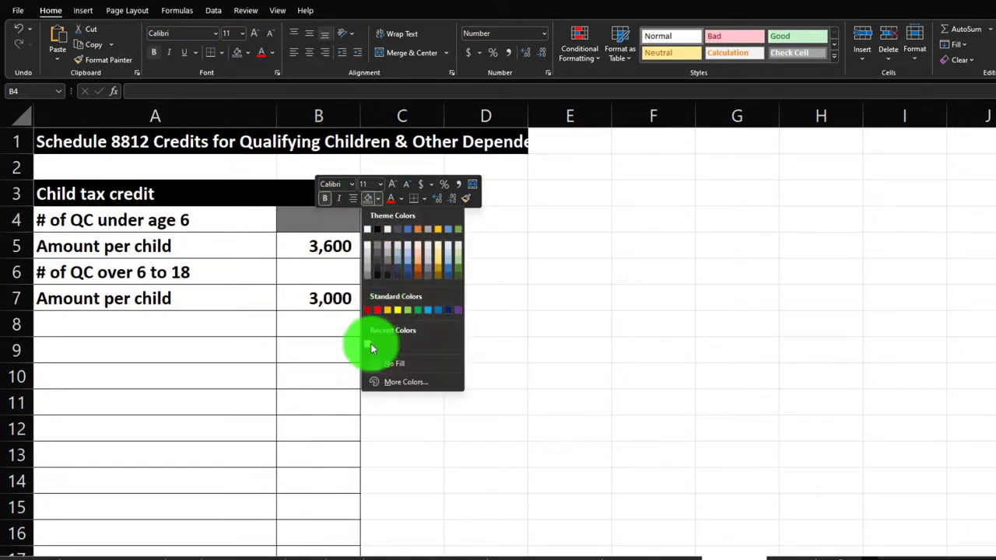
{"action": "left_click", "coordinate": [369, 344]}
{"action": "right_click", "coordinate": [328, 265]}
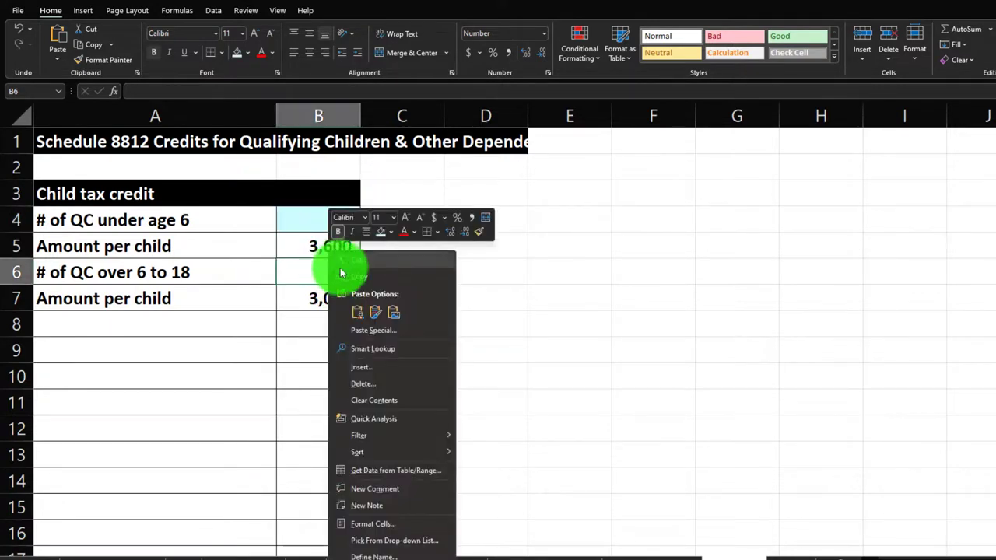
{"action": "left_click", "coordinate": [376, 232]}
Enter 1 as the number of qualifying children in both B4 and B6.
{"action": "type", "text": "1"}
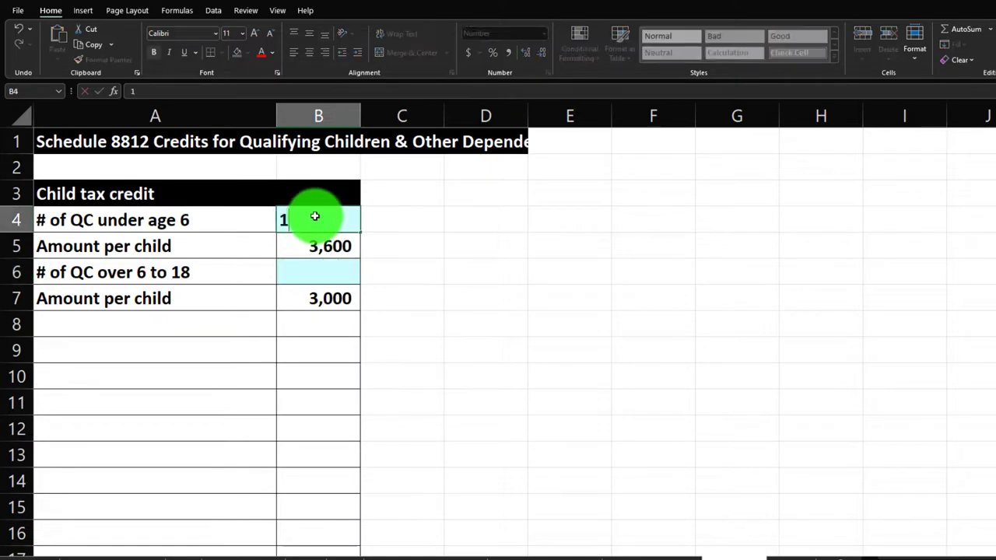
{"action": "key", "text": "Return"}
{"action": "key", "text": "Return"}
Multiply each child count by its amount per child, using =B4*B5 in C5 and =B6*B7 in C7.
{"action": "key", "text": "Right"}
{"action": "key", "text": "Up"}
{"action": "key", "text": "Up"}
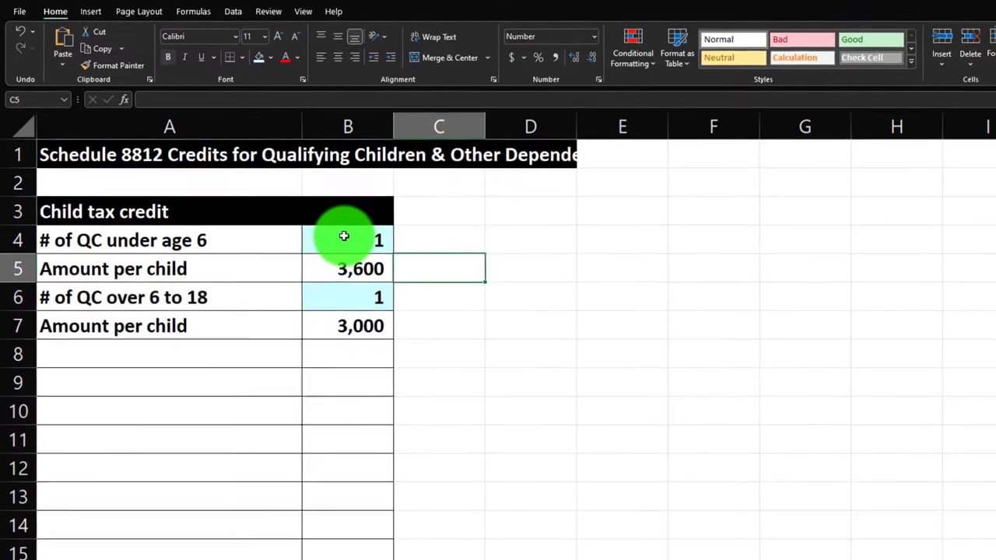
{"action": "type", "text": "="}
{"action": "left_click", "coordinate": [362, 248]}
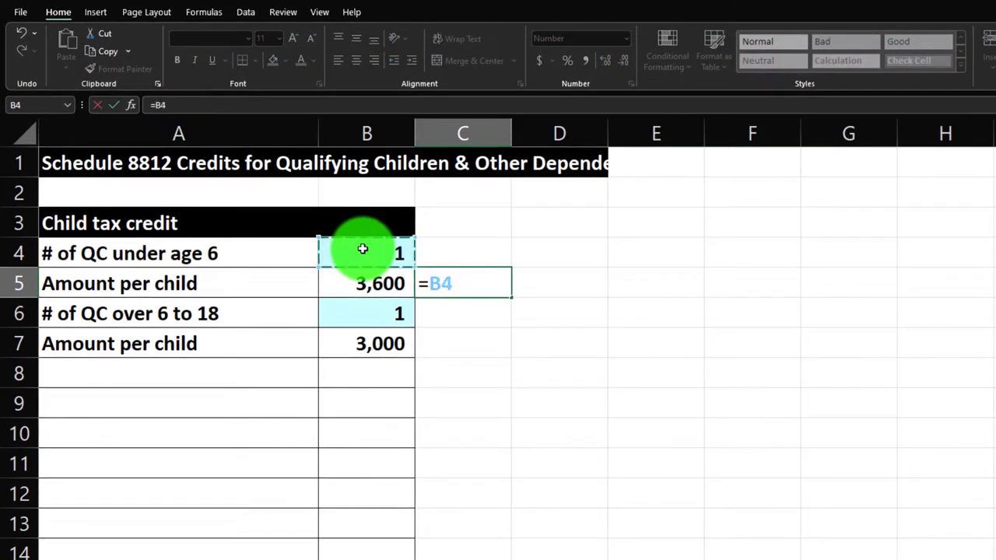
{"action": "key", "text": "Return"}
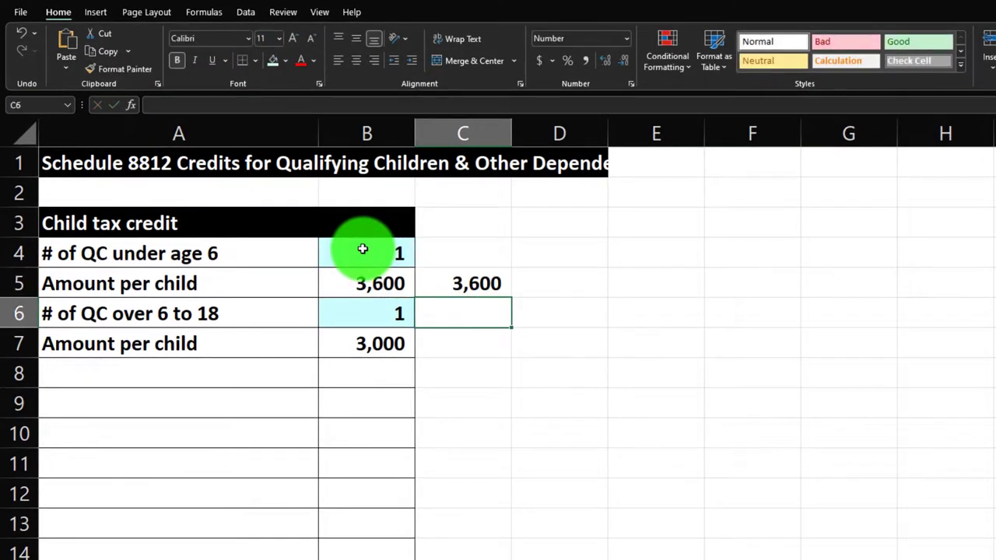
{"action": "type", "text": "="}
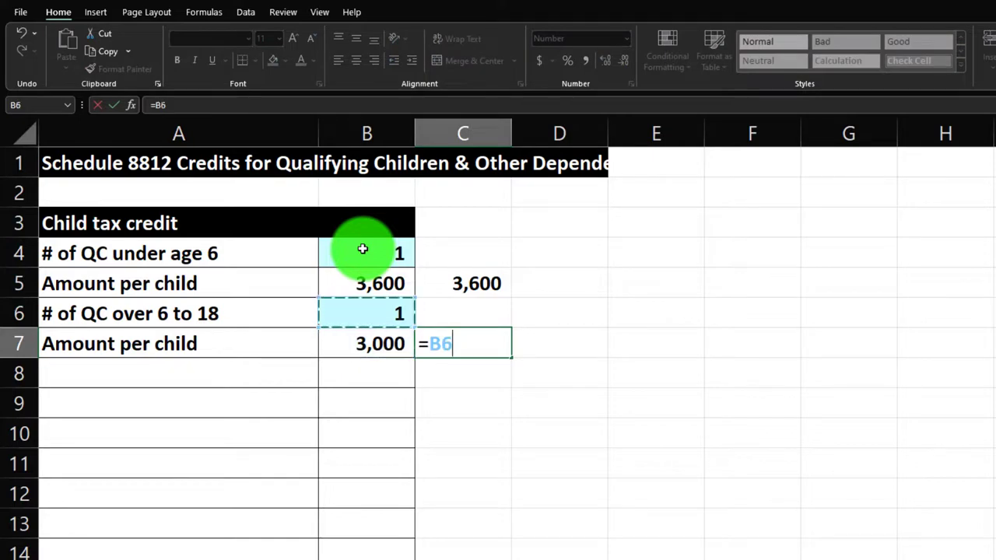
{"action": "key", "text": "Return"}
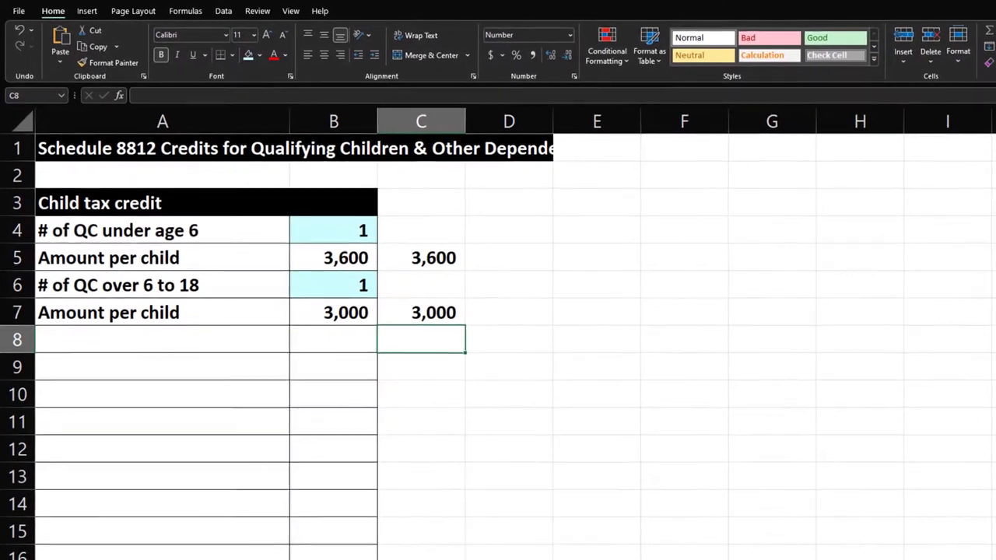
Label cell A8 "CTC before phase out".
{"action": "left_click", "coordinate": [134, 340]}
{"action": "type", "text": "CTC before"}
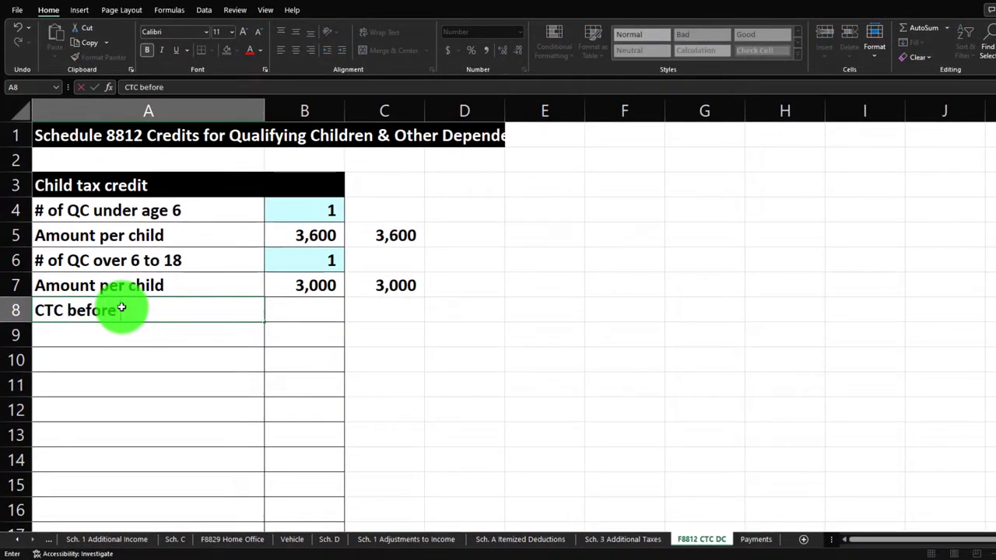
{"action": "type", "text": " phase out"}
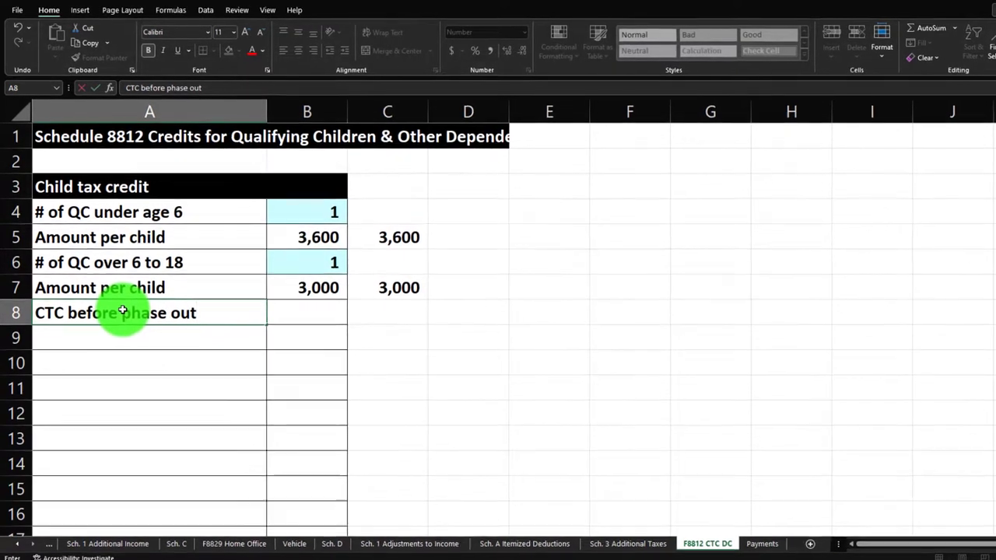
{"action": "key", "text": "Tab"}
{"action": "key", "text": "Tab"}
{"action": "key", "text": "Tab"}
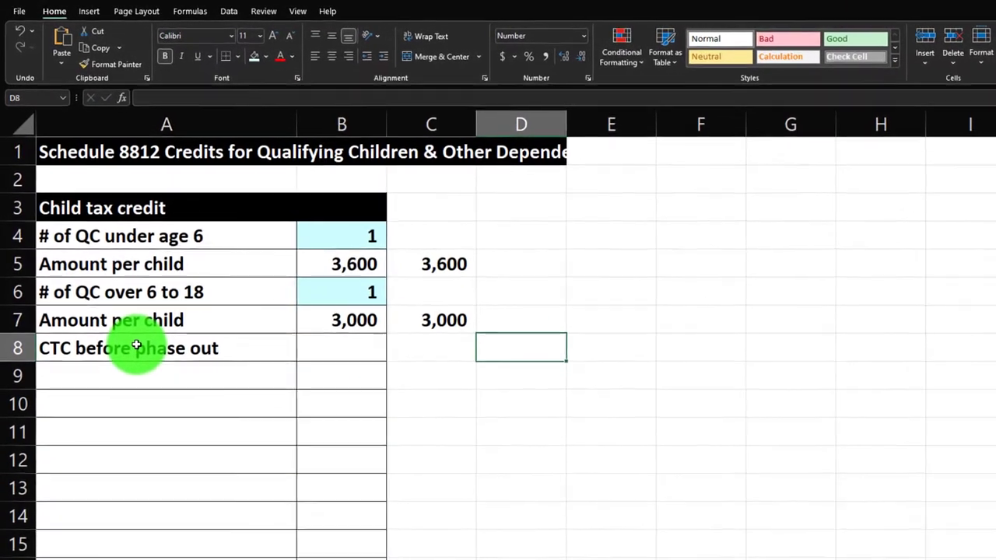
Extend the A8 label to read "CTC before phase out & prepayments".
{"action": "double_click", "coordinate": [248, 364]}
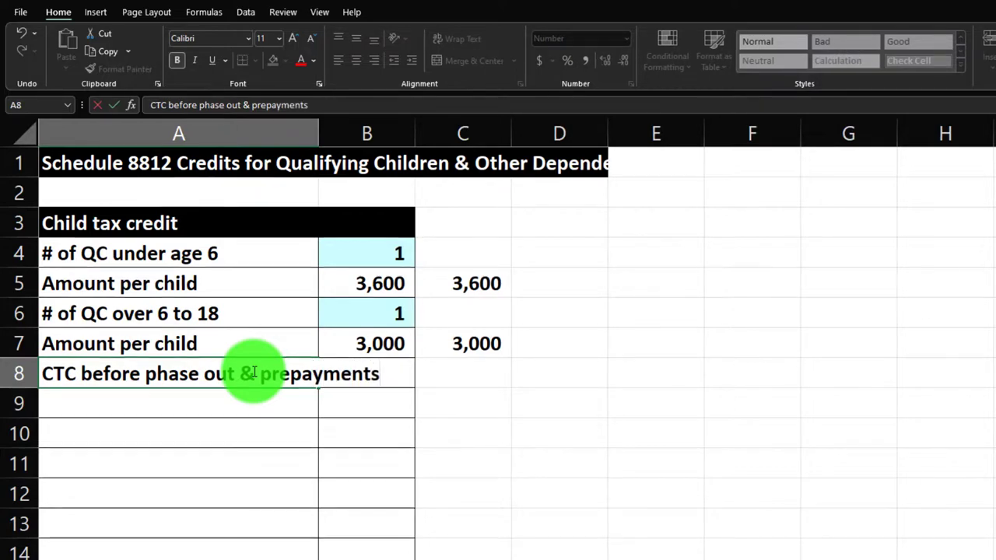
{"action": "key", "text": "Tab"}
{"action": "key", "text": "Tab"}
{"action": "key", "text": "Tab"}
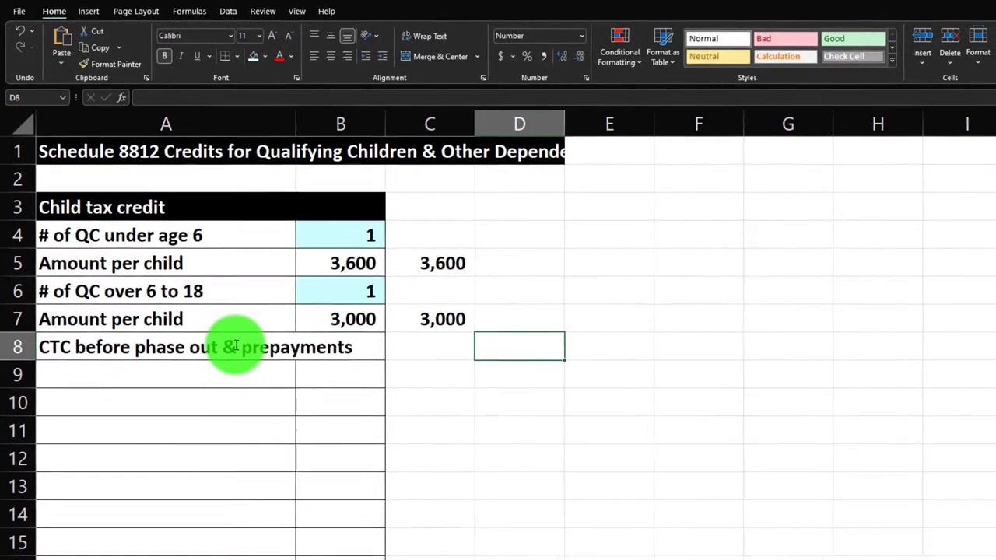
Remove "& prepayments" from the label in A8.
{"action": "scroll", "coordinate": [498, 334], "scroll_direction": "down", "scroll_amount": 2}
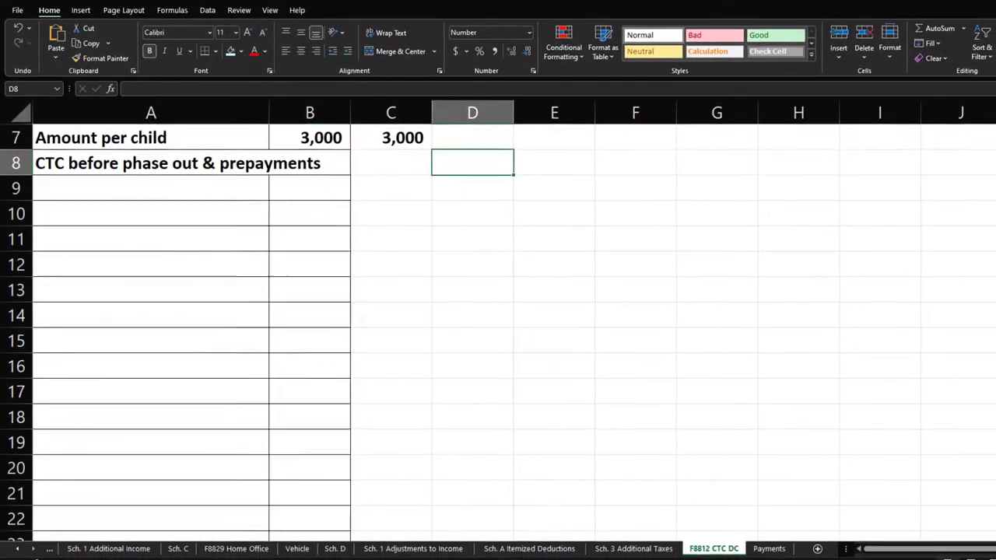
{"action": "scroll", "coordinate": [789, 438], "scroll_direction": "up", "scroll_amount": 2}
{"action": "left_click", "coordinate": [649, 454]}
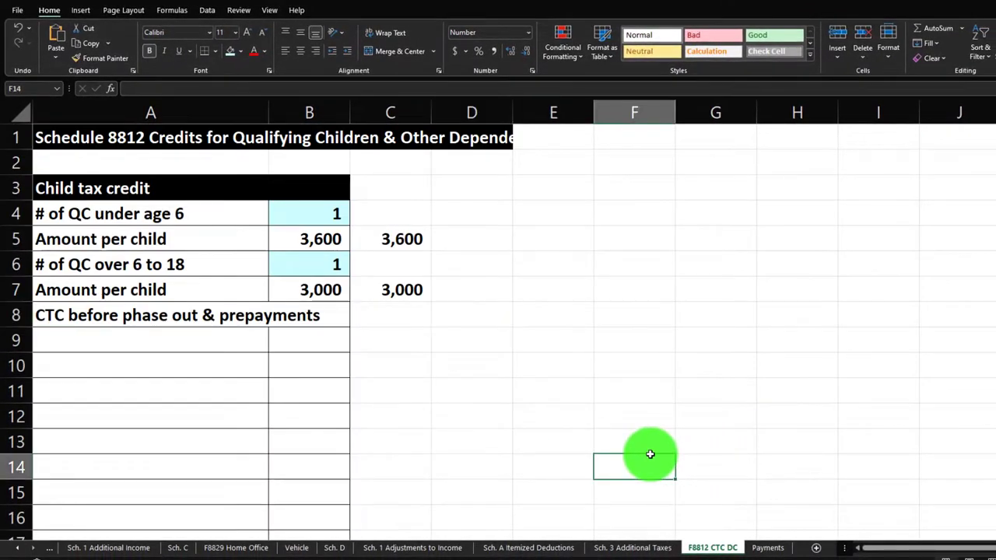
{"action": "left_click", "coordinate": [164, 388]}
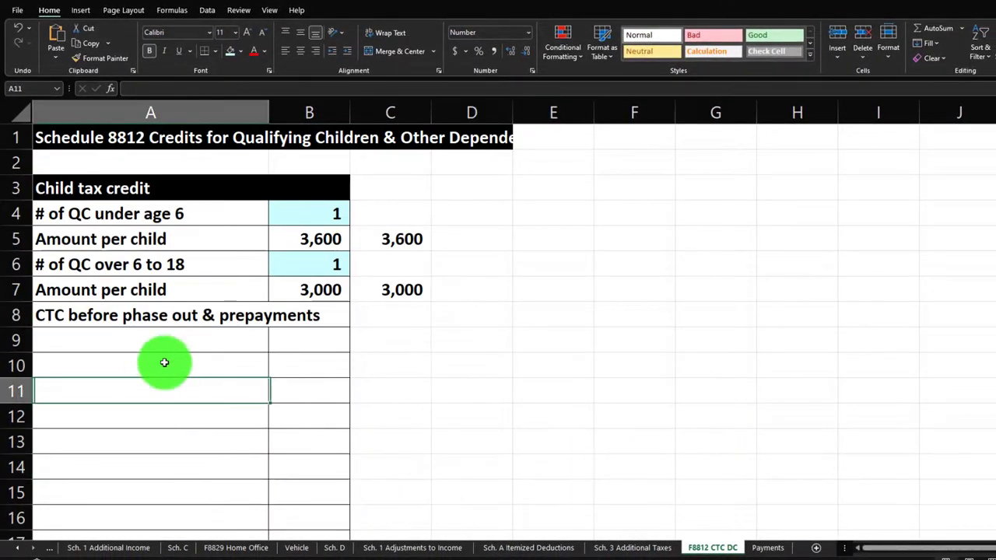
{"action": "double_click", "coordinate": [177, 317]}
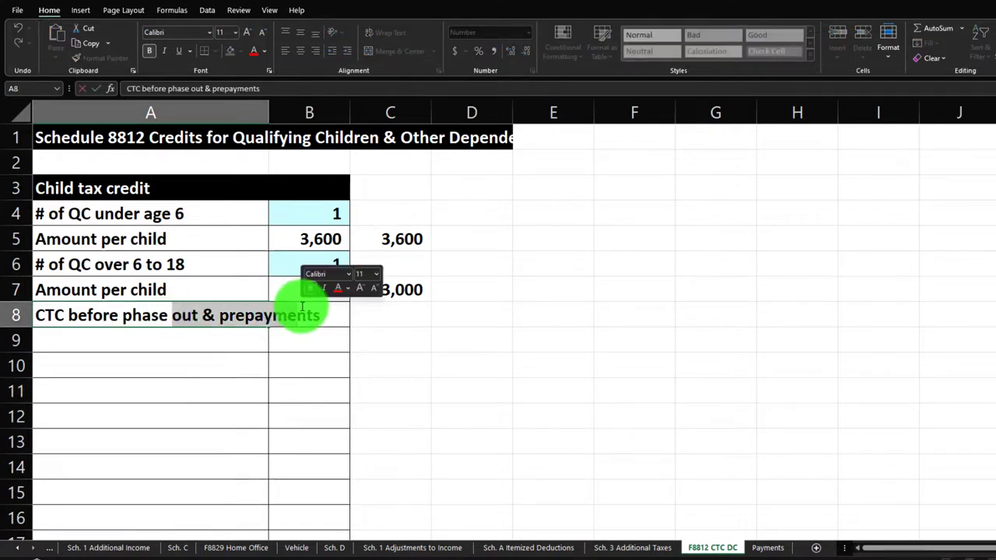
{"action": "left_click_drag", "start_coordinate": [302, 311], "coordinate": [213, 326]}
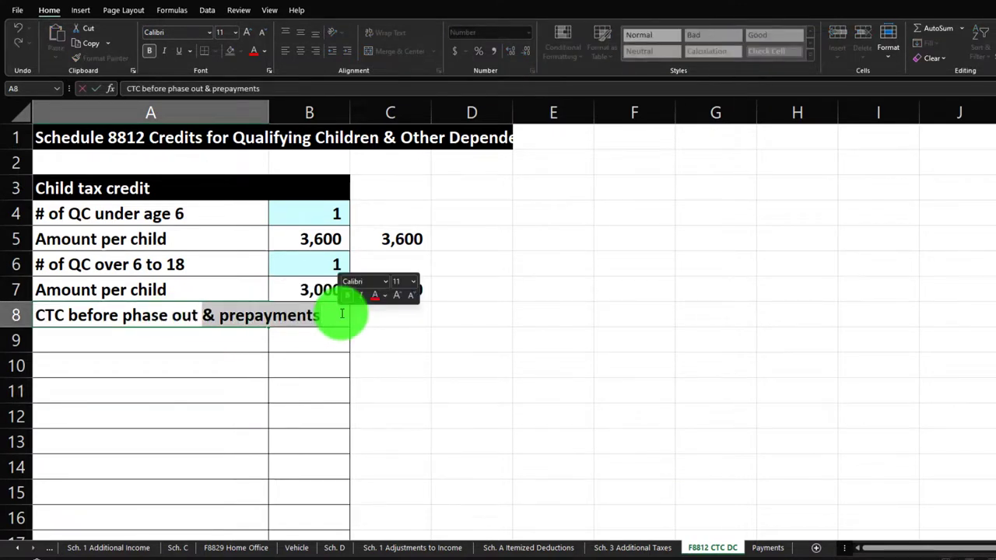
{"action": "key", "text": "BackSpace"}
Total the child tax credit amounts C5:C7 in cell D8 with a SUM formula.
{"action": "key", "text": "Tab"}
{"action": "key", "text": "Tab"}
{"action": "key", "text": "Tab"}
{"action": "type", "text": "=sum("}
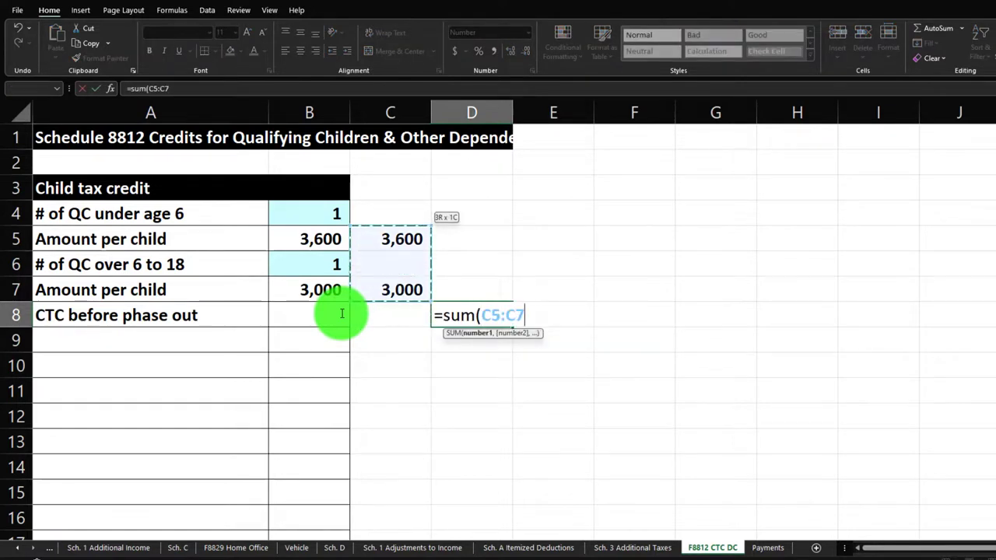
{"action": "key", "text": "Return"}
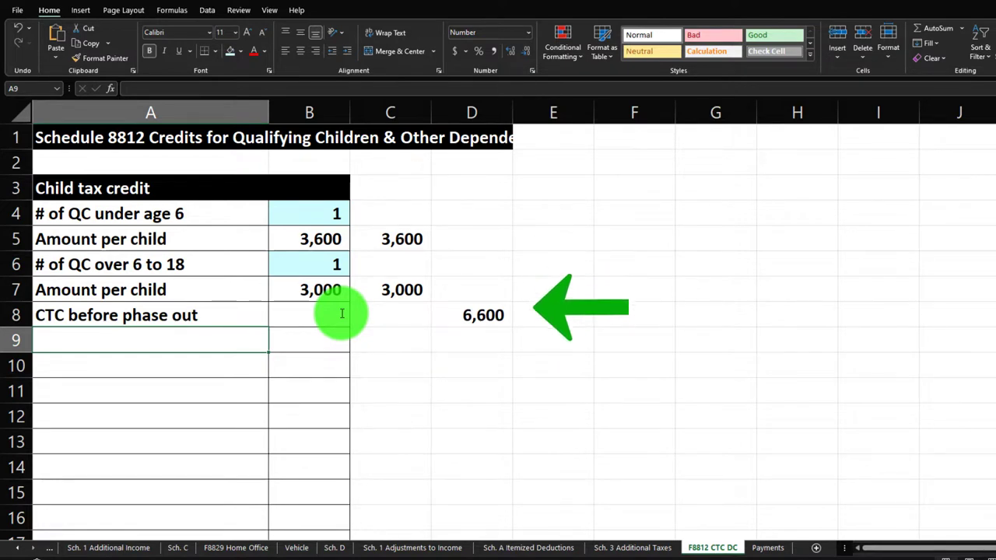
Underline the amounts in cells B5, B7 and C7.
{"action": "left_click", "coordinate": [389, 278]}
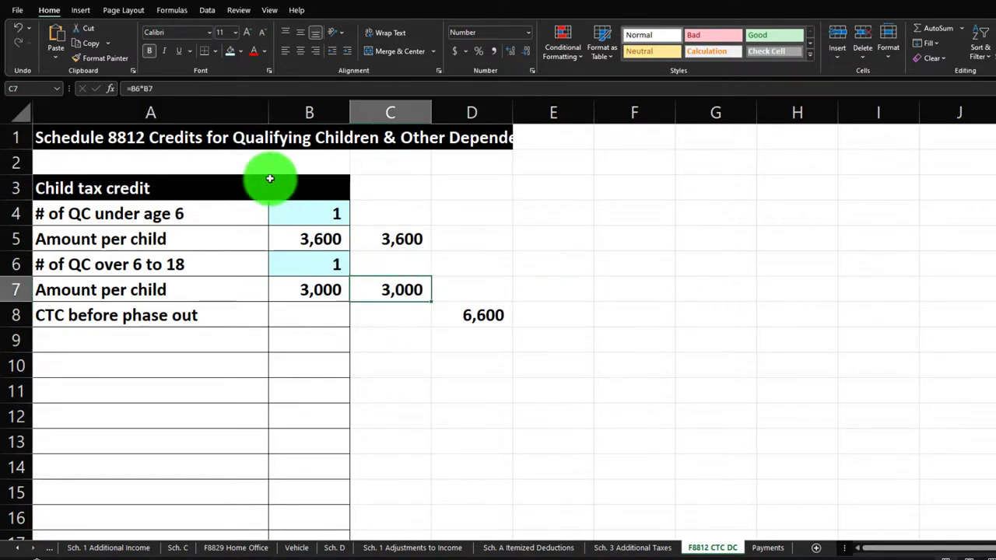
{"action": "left_click", "coordinate": [321, 239]}
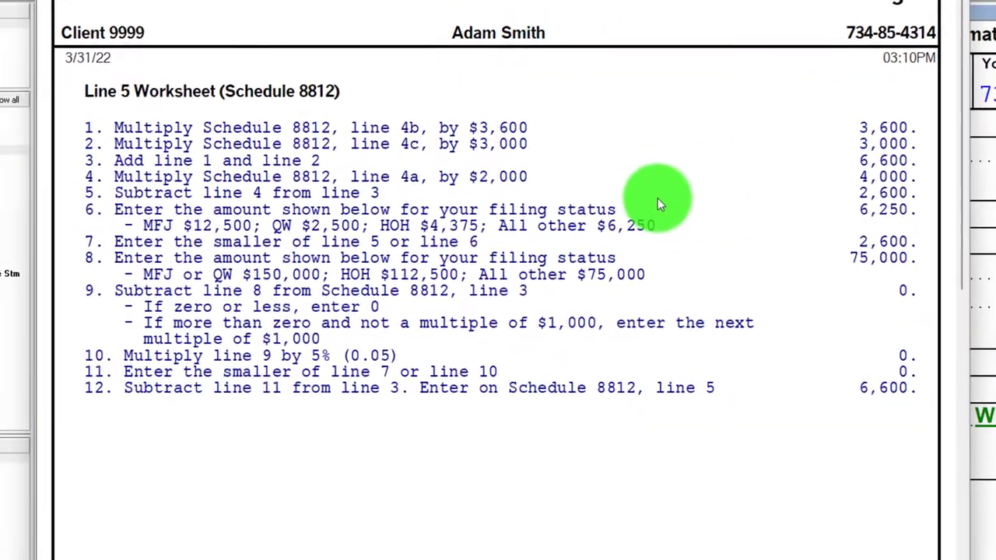
Switch back to Excel and calculate the $2,000-per-child amount in C9 with =(B4+B6)*2000.
{"action": "key", "text": "alt+Tab"}
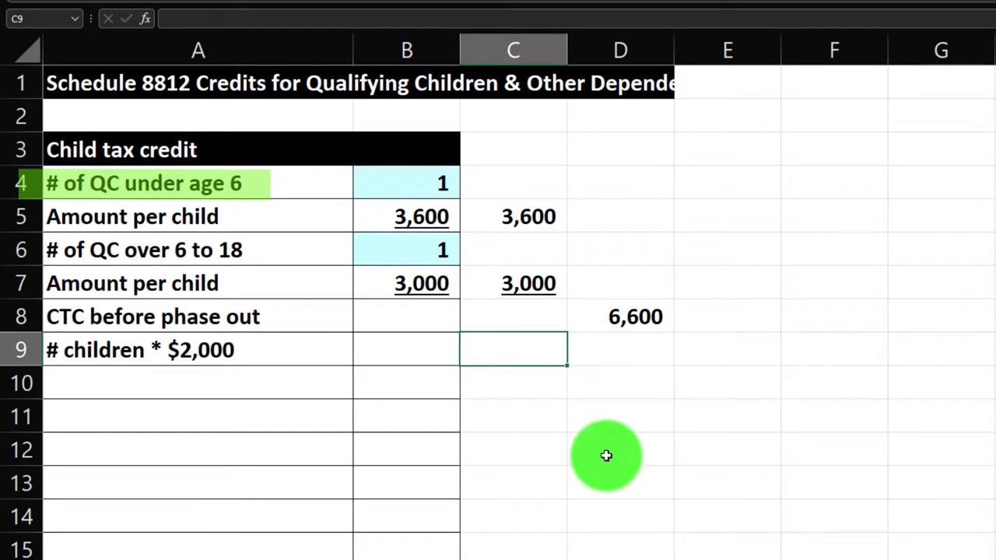
{"action": "type", "text": "=("}
{"action": "key", "text": "Up"}
{"action": "key", "text": "Up"}
{"action": "key", "text": "Up"}
{"action": "key", "text": "Up"}
{"action": "key", "text": "Up"}
{"action": "key", "text": "Left"}
{"action": "type", "text": "+"}
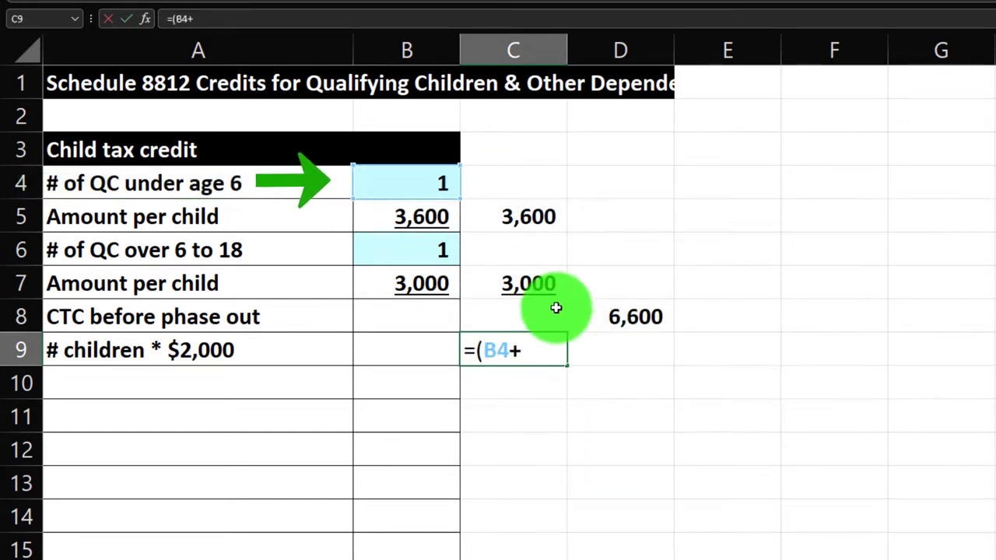
{"action": "left_click", "coordinate": [413, 248]}
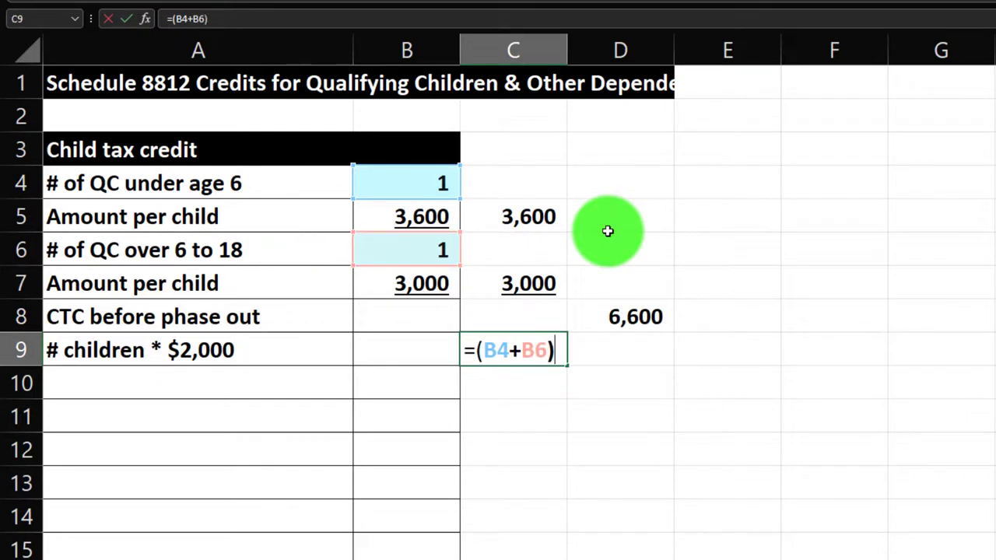
{"action": "type", "text": ")*200"}
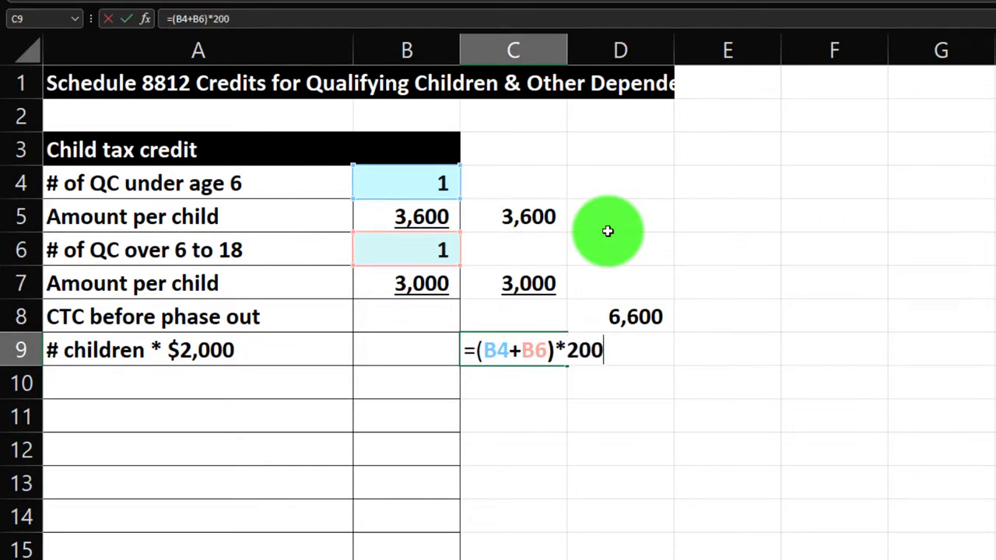
{"action": "type", "text": "0"}
{"action": "key", "text": "Return"}
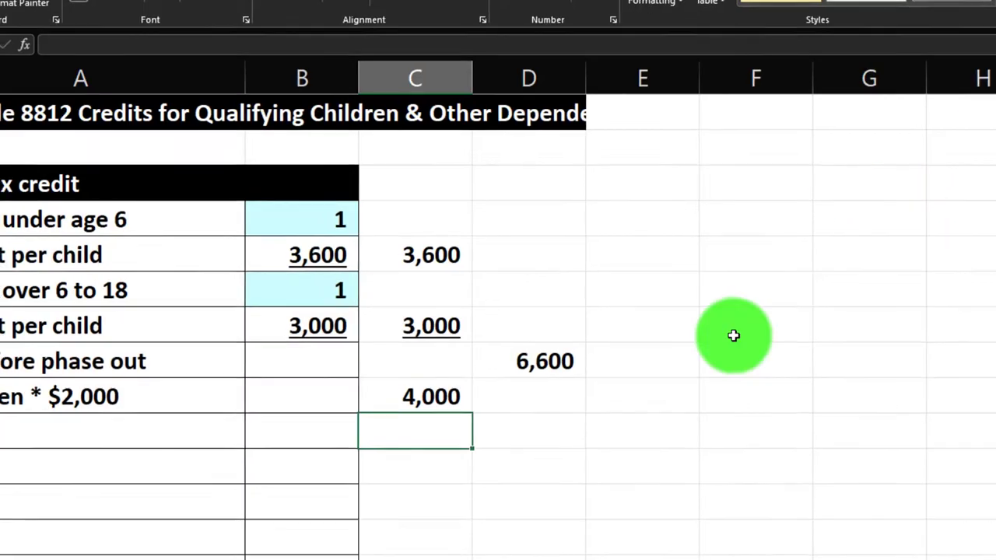
Subtract C9 from the credit before phase out in D8, placing the result in C10, and underline the amount in C9.
{"action": "type", "text": "="}
{"action": "key", "text": "Right"}
{"action": "key", "text": "Right"}
{"action": "key", "text": "Up"}
{"action": "key", "text": "Up"}
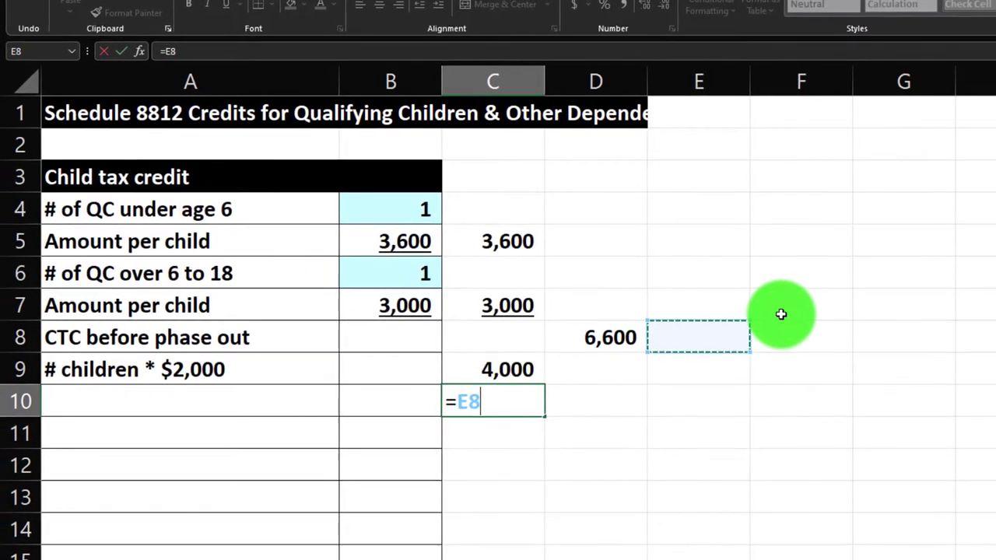
{"action": "key", "text": "Left"}
{"action": "key", "text": "Return"}
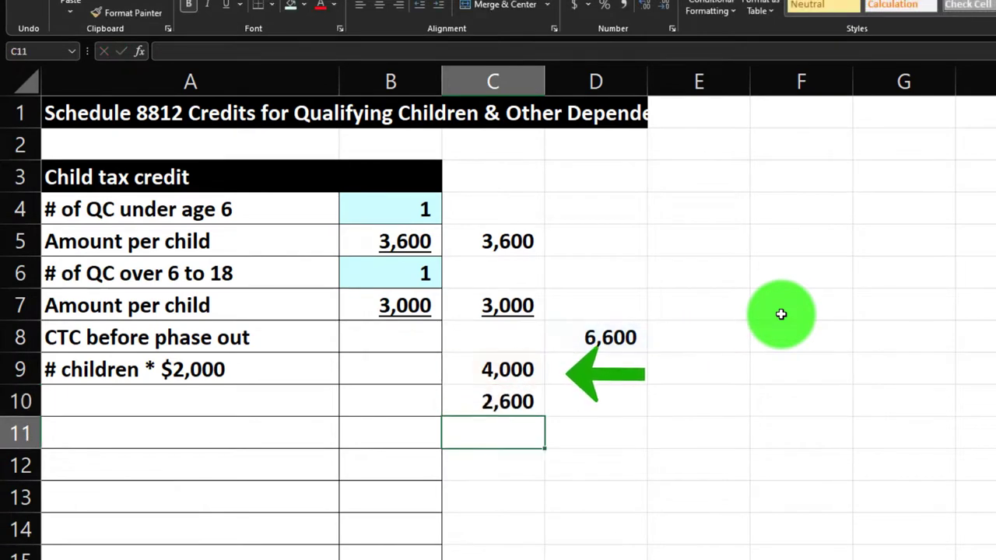
{"action": "left_click", "coordinate": [515, 366]}
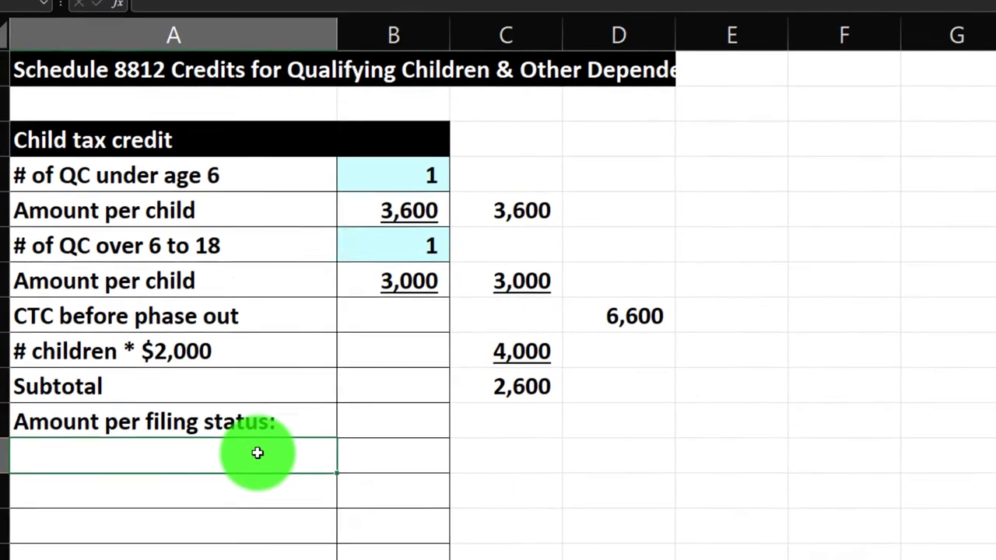
List the filing statuses MFJ, QW, HOH and All others in cells A12 to A15.
{"action": "type", "text": "MFJ"}
{"action": "key", "text": "Return"}
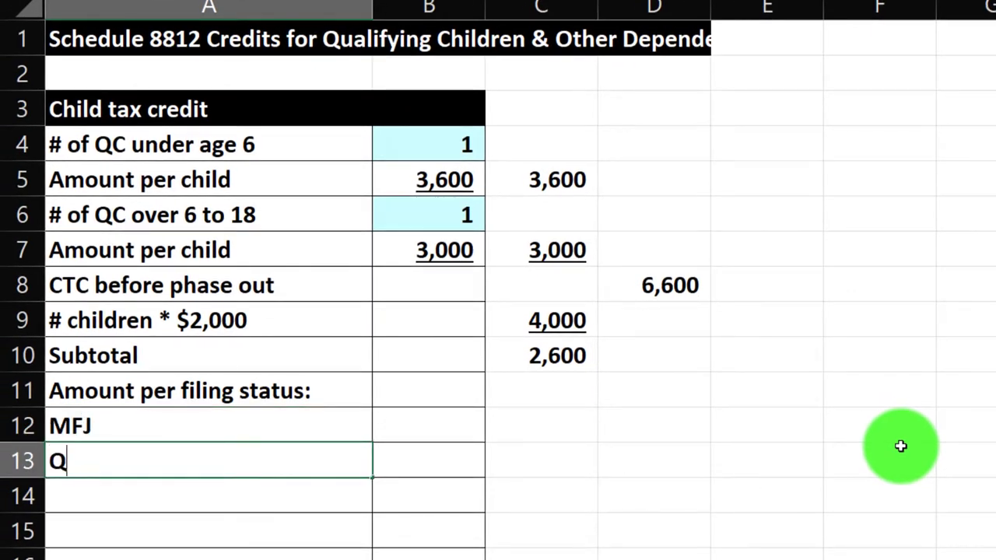
{"action": "type", "text": "QW"}
{"action": "key", "text": "Return"}
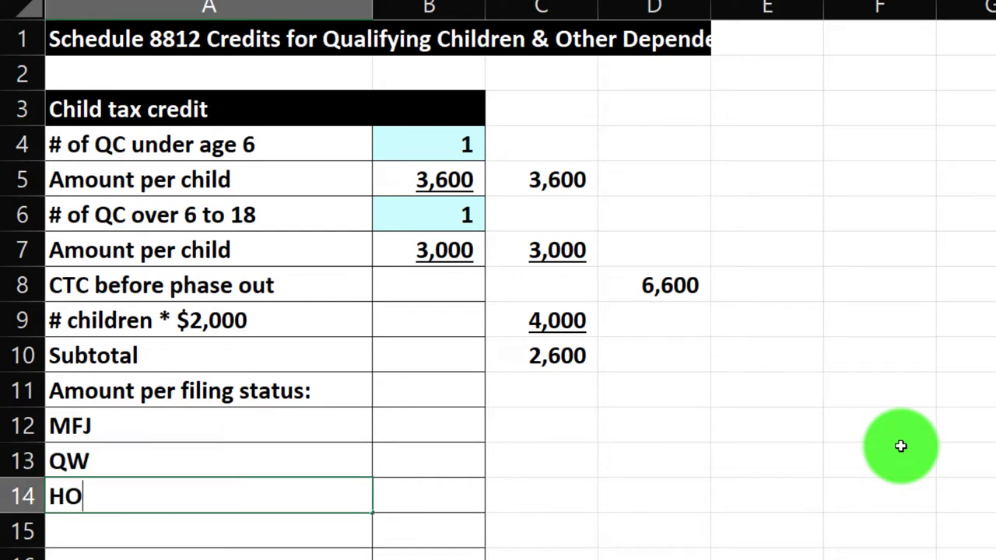
{"action": "type", "text": "HOH"}
{"action": "key", "text": "Return"}
{"action": "type", "text": "All others"}
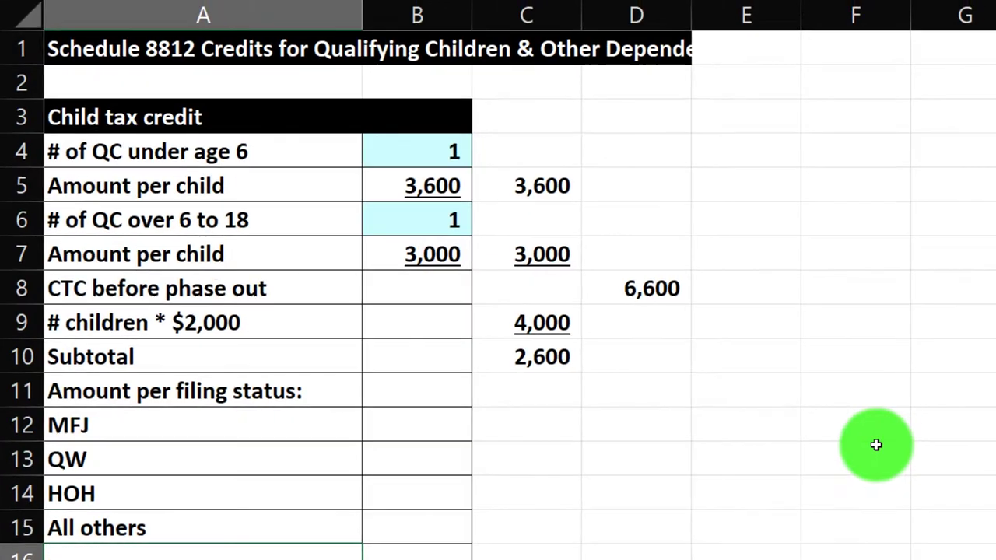
Indent the filing status labels in cells A12 to A15.
{"action": "key", "text": "shift+Up"}
{"action": "key", "text": "shift+Up"}
{"action": "key", "text": "shift+Up"}
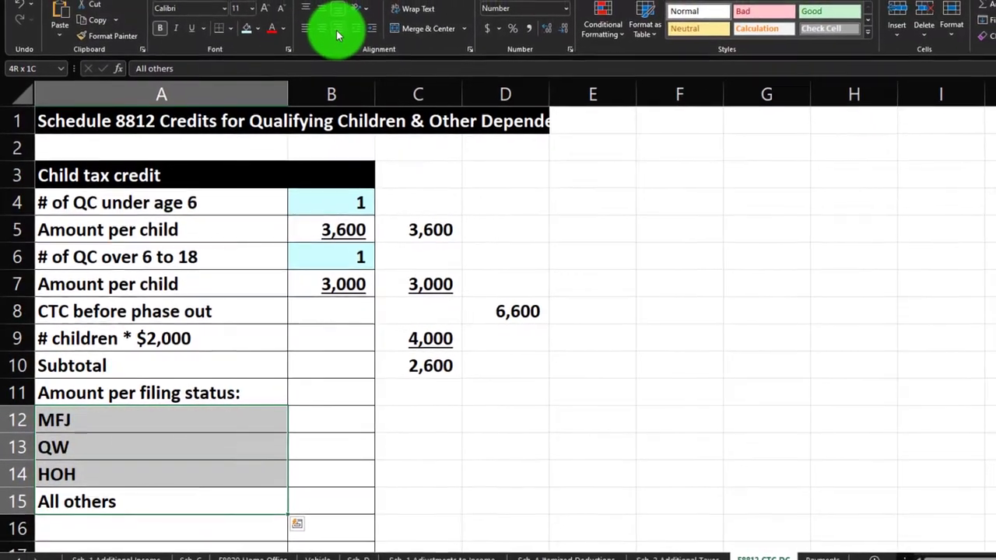
{"action": "left_click", "coordinate": [370, 40]}
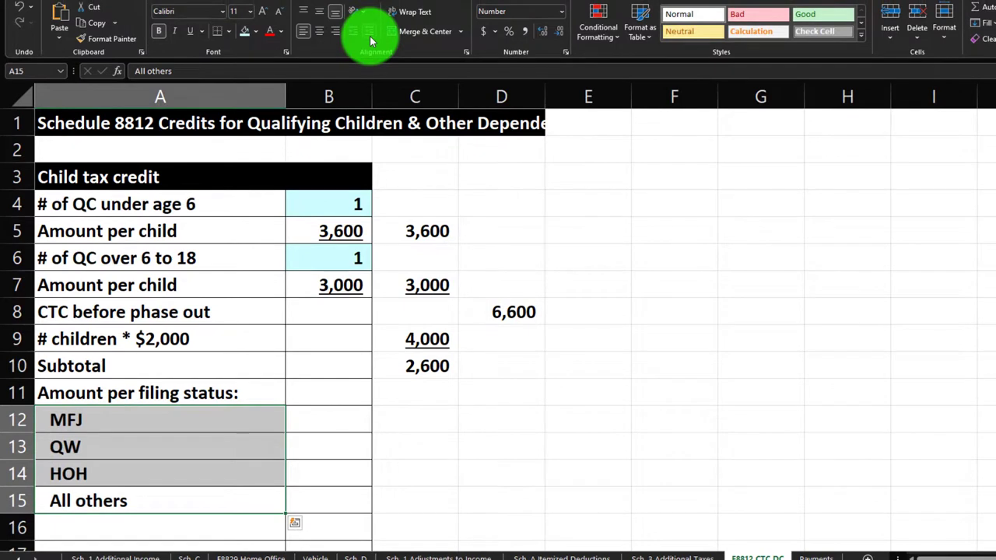
Enter the filing status amounts 12,500, 2,500, 4,375 and 6,250 in cells B12 to B15.
{"action": "left_click", "coordinate": [340, 417]}
{"action": "type", "text": "125"}
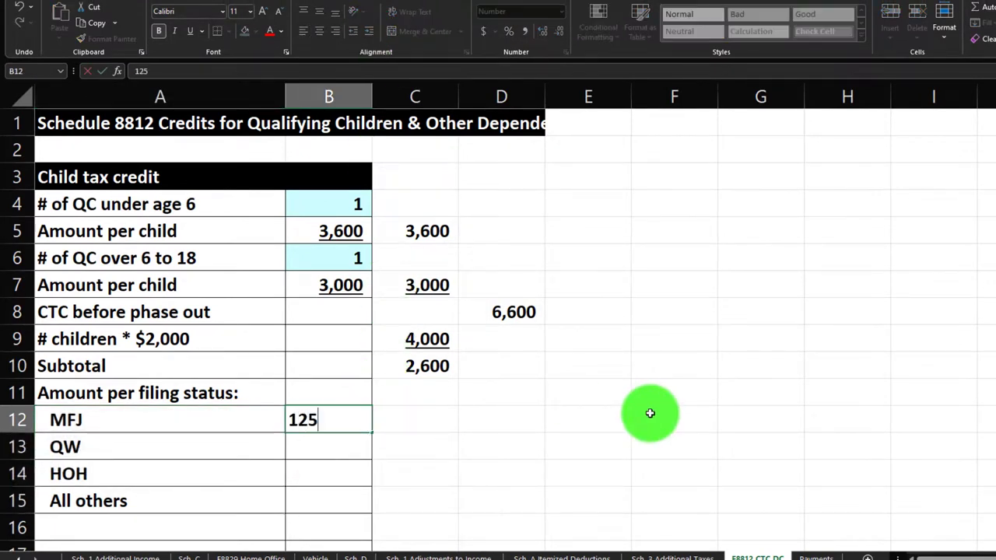
{"action": "type", "text": "2500"}
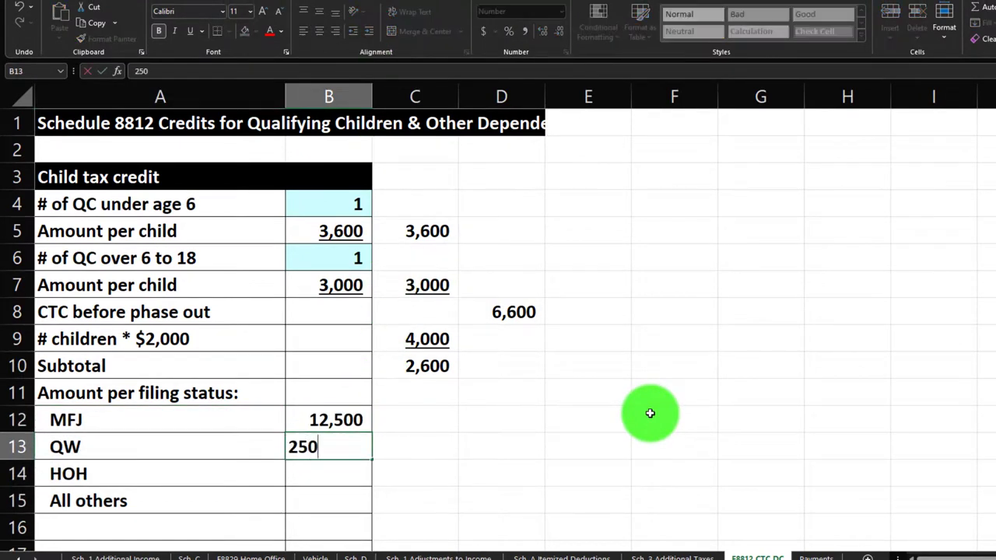
{"action": "key", "text": "Return"}
{"action": "type", "text": "4,375"}
{"action": "key", "text": "Return"}
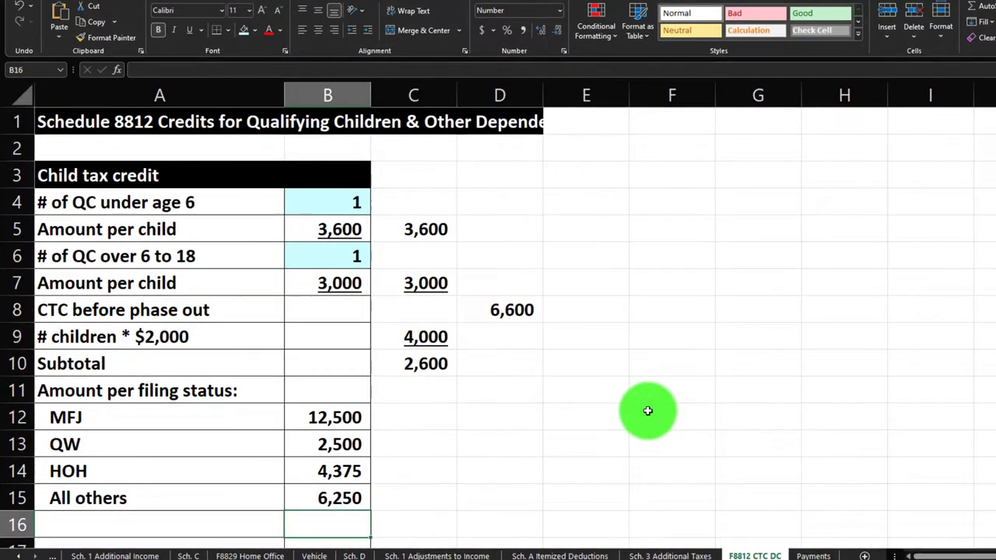
Carry the All others amount into C15 with =B15.
{"action": "key", "text": "Up"}
{"action": "key", "text": "Right"}
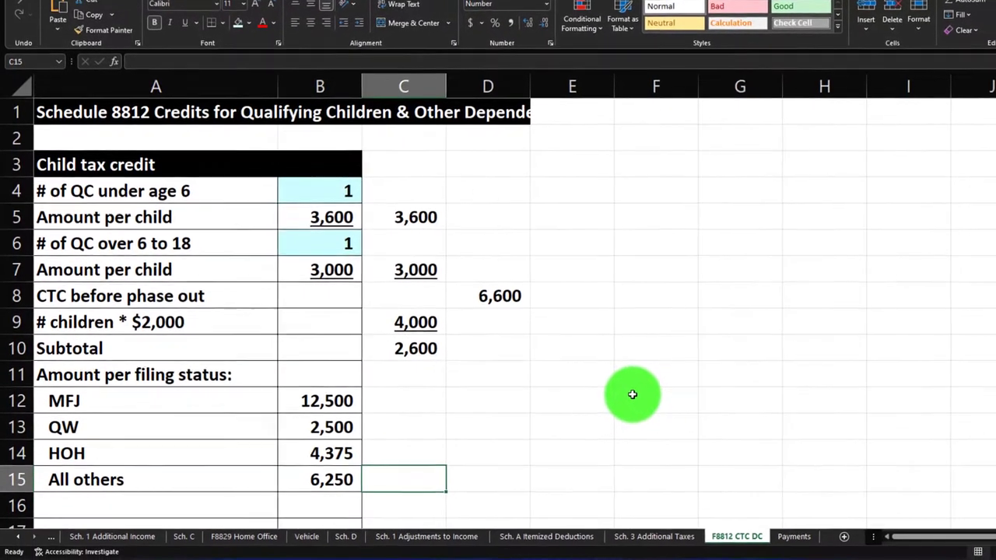
{"action": "type", "text": "="}
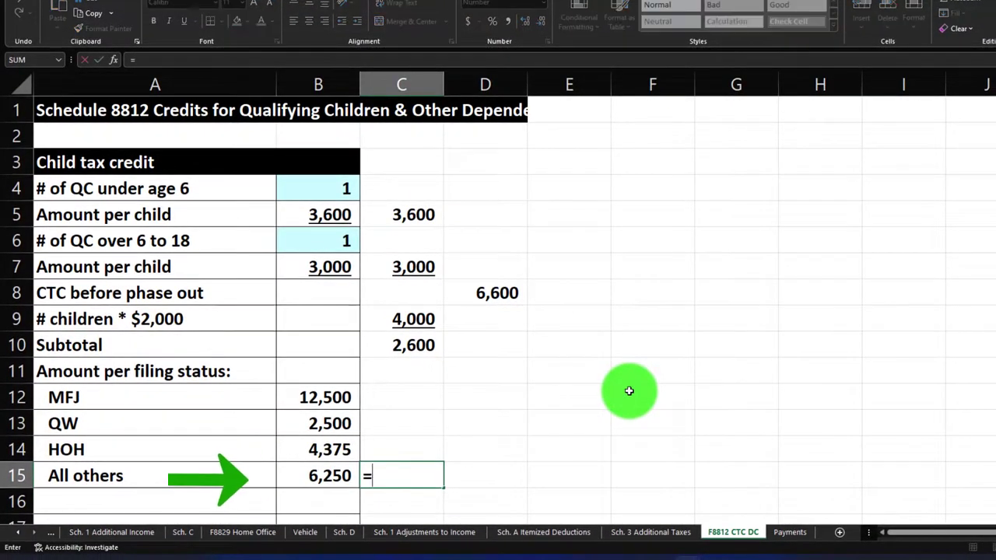
{"action": "key", "text": "Return"}
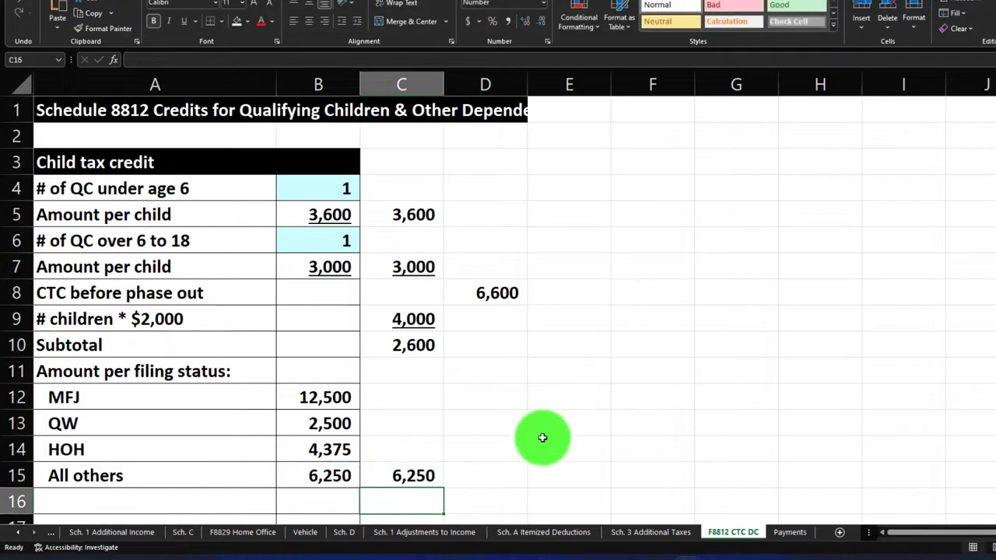
Try a light blue fill on cells C12 to C15 and remove it again.
{"action": "left_click_drag", "start_coordinate": [413, 397], "coordinate": [415, 439]}
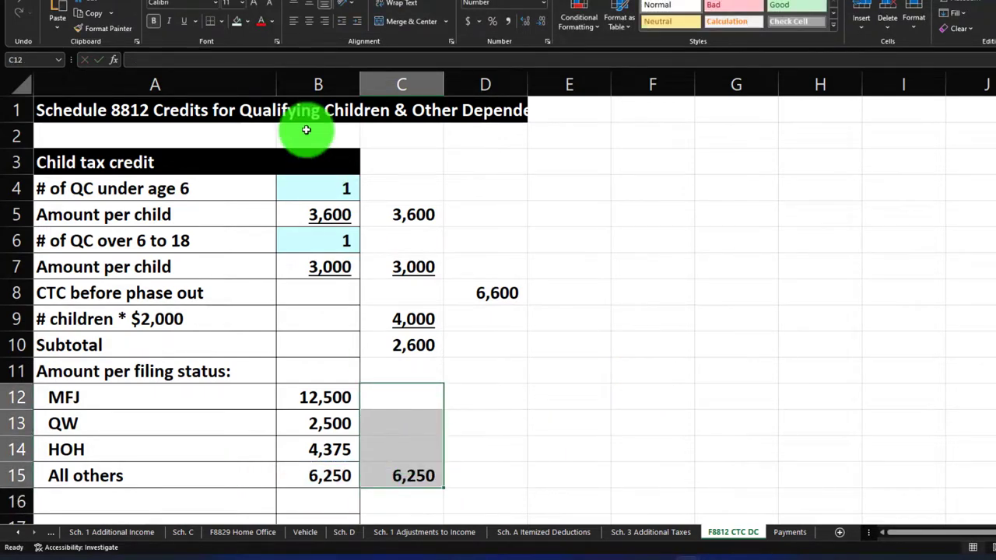
{"action": "left_click", "coordinate": [239, 22]}
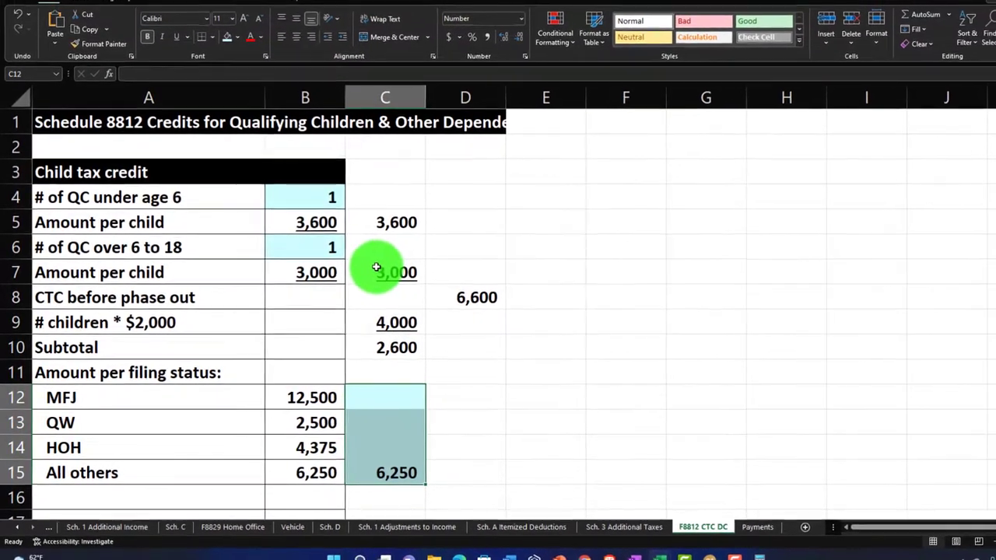
{"action": "left_click_drag", "start_coordinate": [381, 396], "coordinate": [389, 469]}
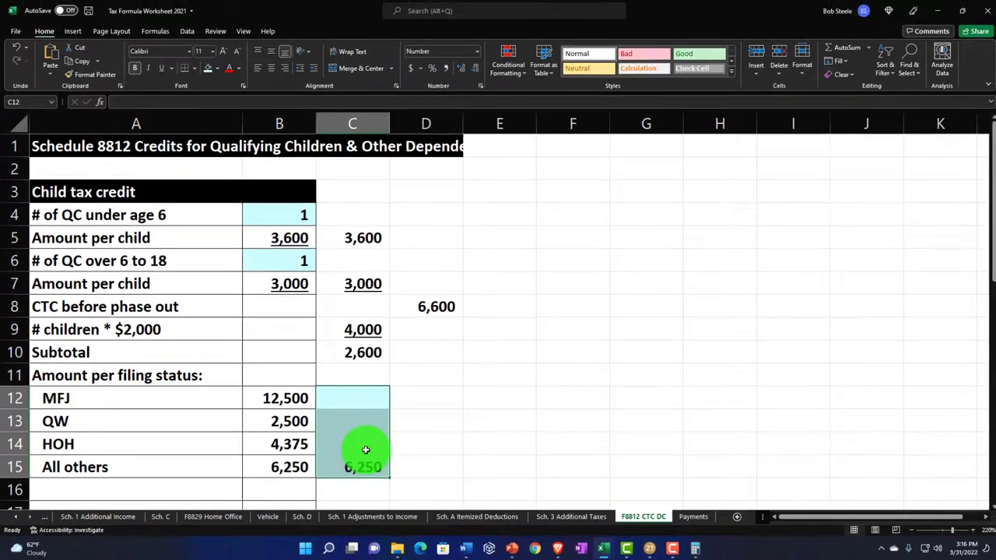
{"action": "right_click", "coordinate": [374, 449]}
{"action": "left_click", "coordinate": [420, 478]}
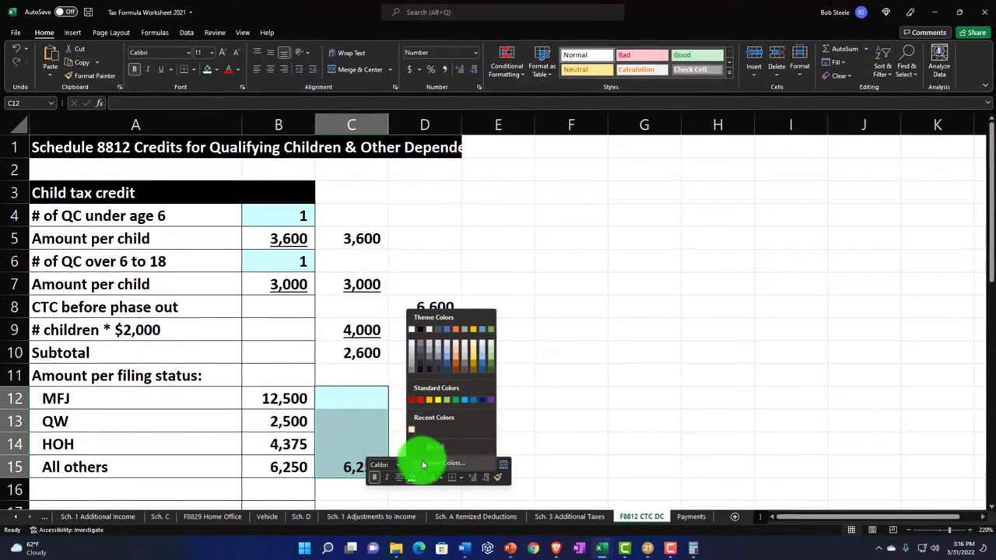
{"action": "left_click", "coordinate": [429, 446]}
{"action": "left_click", "coordinate": [438, 429]}
Fill only cell C15 with the recently used light blue color.
{"action": "left_click", "coordinate": [382, 467]}
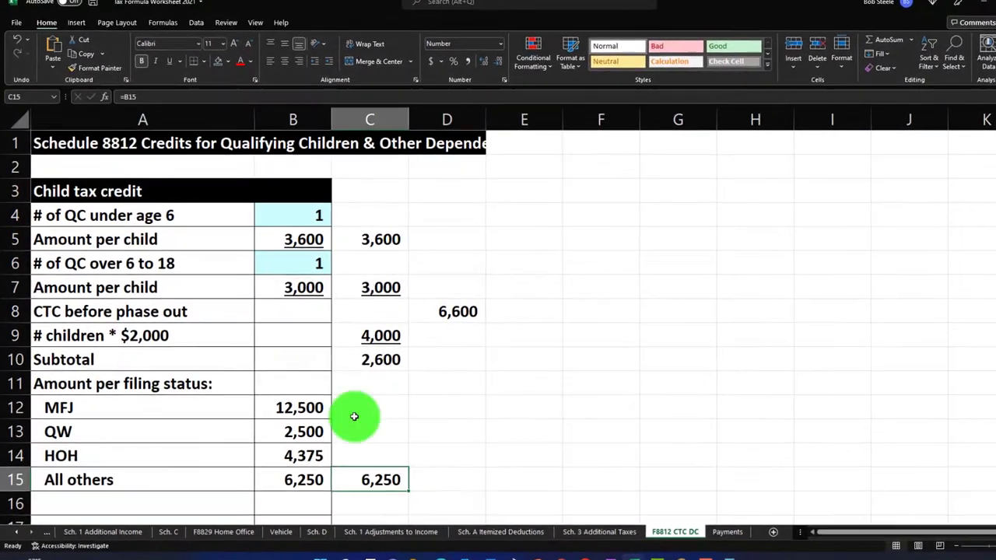
{"action": "left_click", "coordinate": [227, 62]}
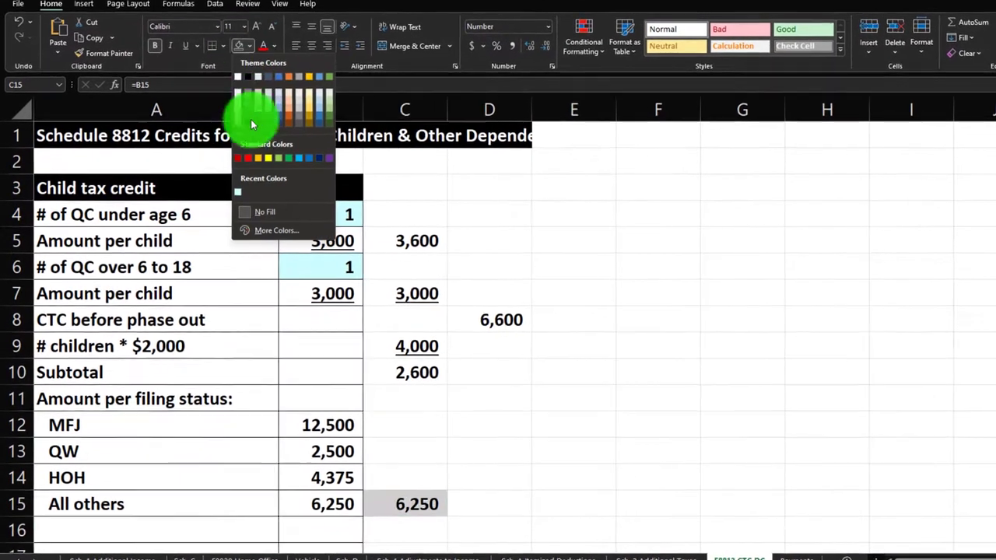
{"action": "left_click", "coordinate": [238, 192]}
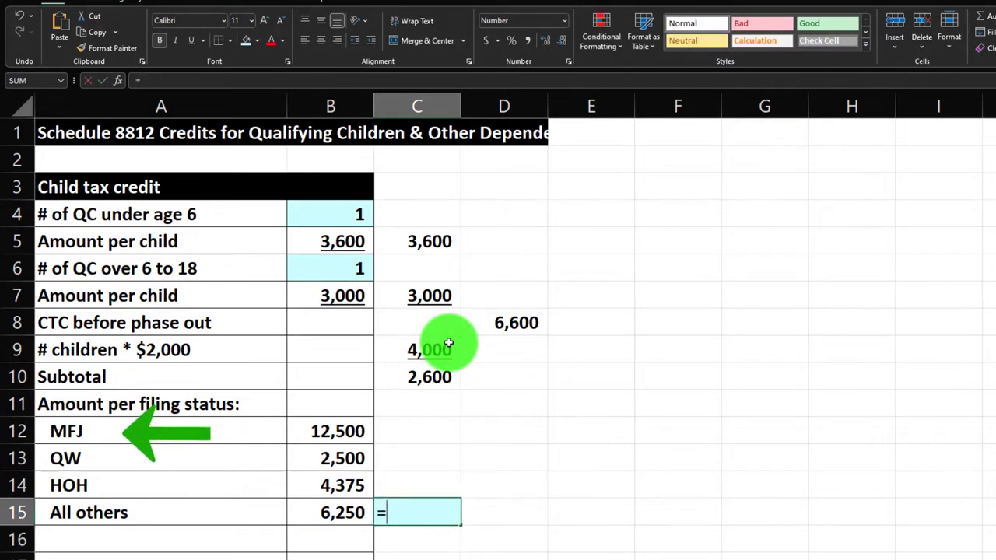
Try the MFJ amount in C15, and restore the cell's formula to =B15.
{"action": "key", "text": "Return"}
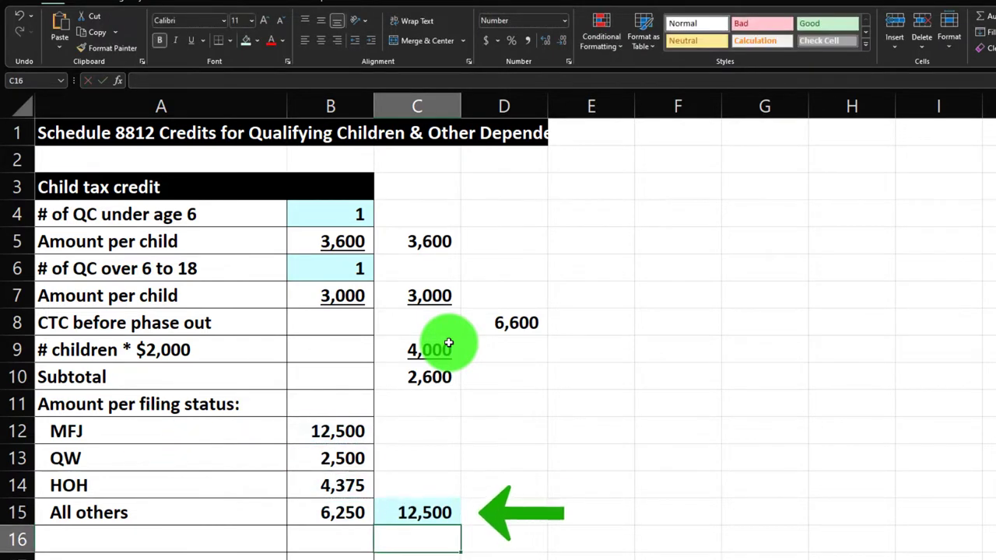
{"action": "type", "text": "=B15"}
{"action": "key", "text": "Return"}
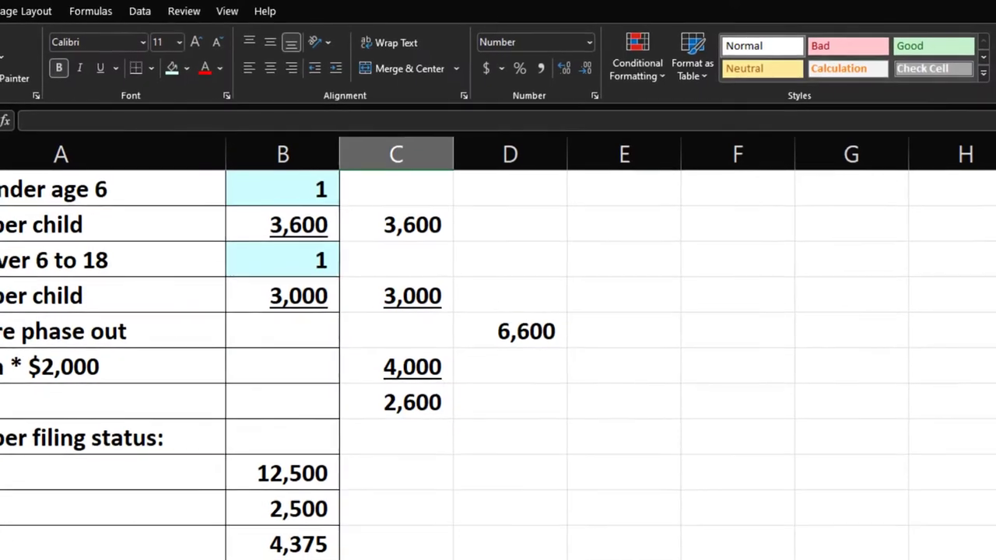
Label cell A16 "Smaller of".
{"action": "left_click", "coordinate": [71, 529]}
{"action": "type", "text": "ASmal"}
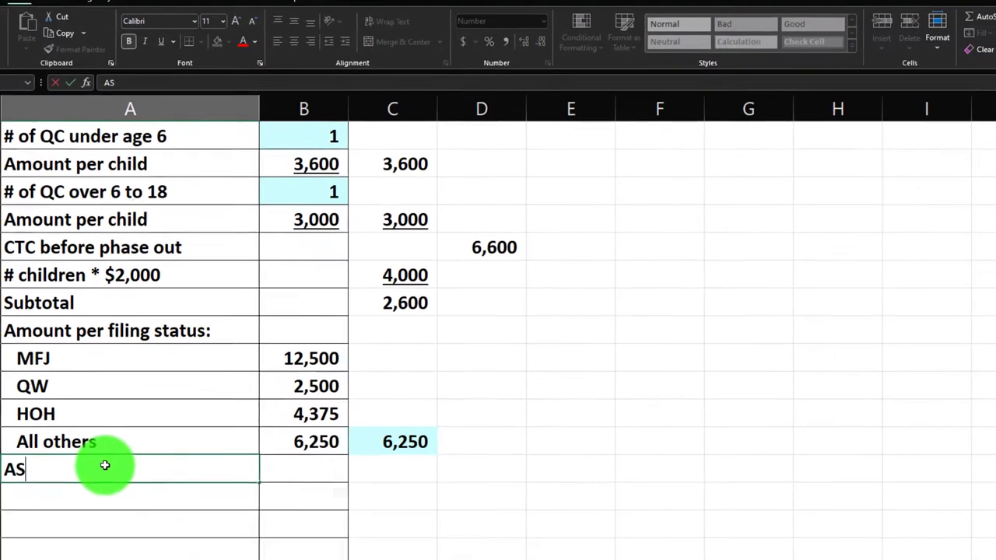
{"action": "key", "text": "BackSpace"}
{"action": "key", "text": "BackSpace"}
{"action": "type", "text": "Sm"}
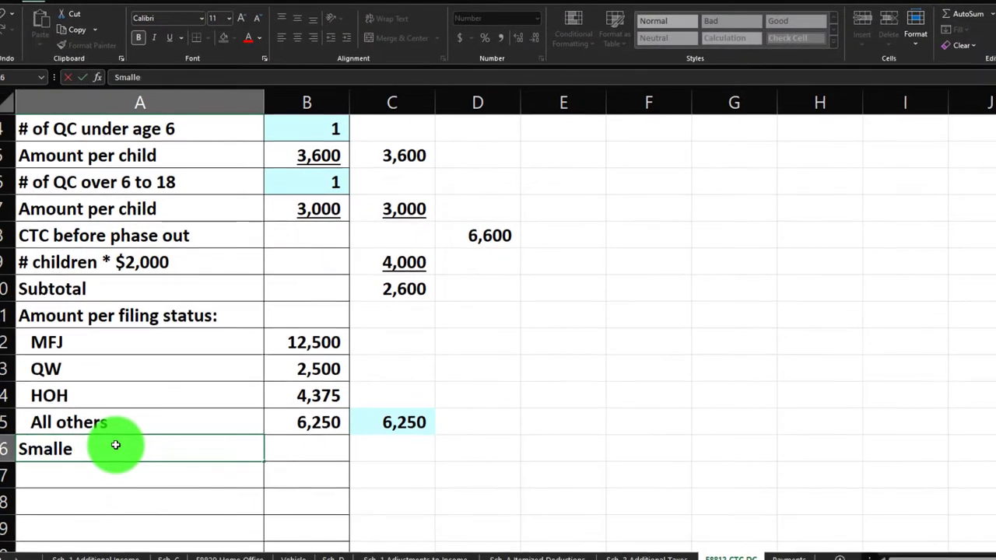
{"action": "key", "text": "Tab"}
{"action": "key", "text": "Tab"}
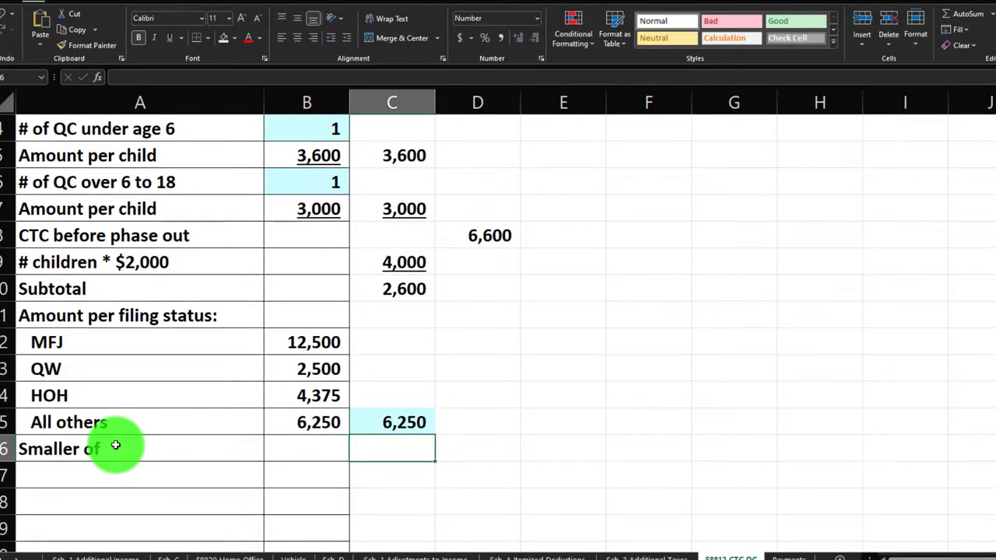
Calculate the smaller of C15 and C10 in C16 with =IF(C15<C10,C15,C10).
{"action": "left_click_drag", "start_coordinate": [435, 298], "coordinate": [410, 404]}
{"action": "left_click", "coordinate": [424, 449]}
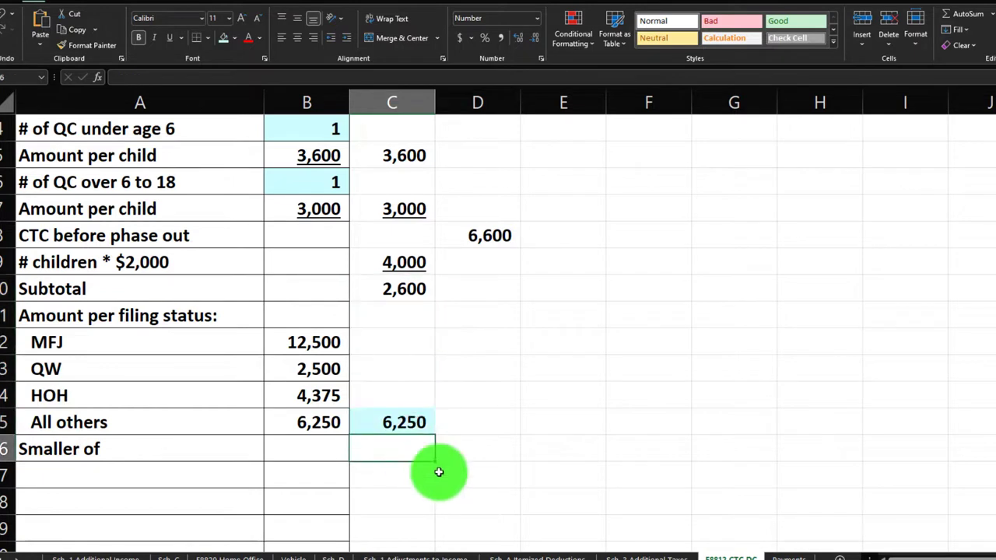
{"action": "type", "text": "=if(C15<C10,C15,C10"}
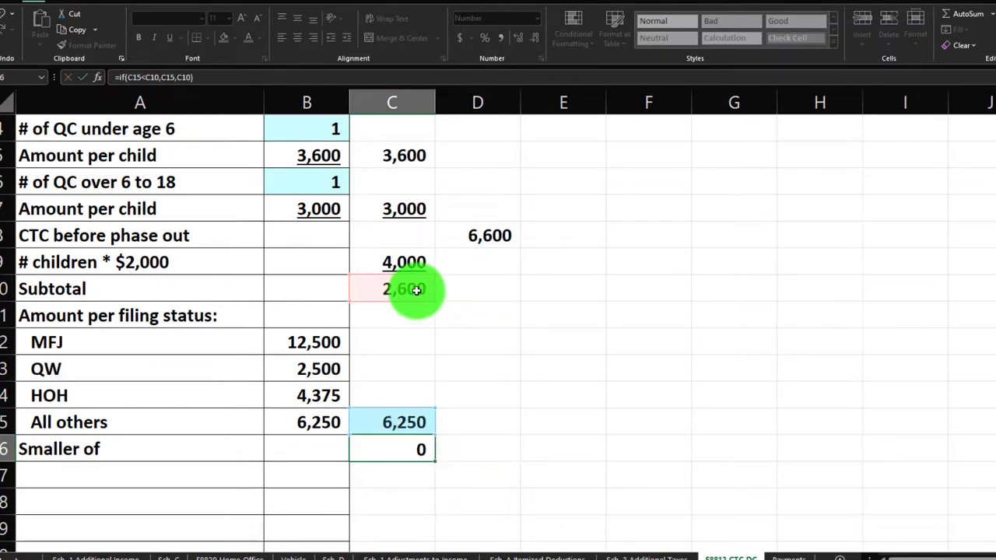
{"action": "key", "text": "Return"}
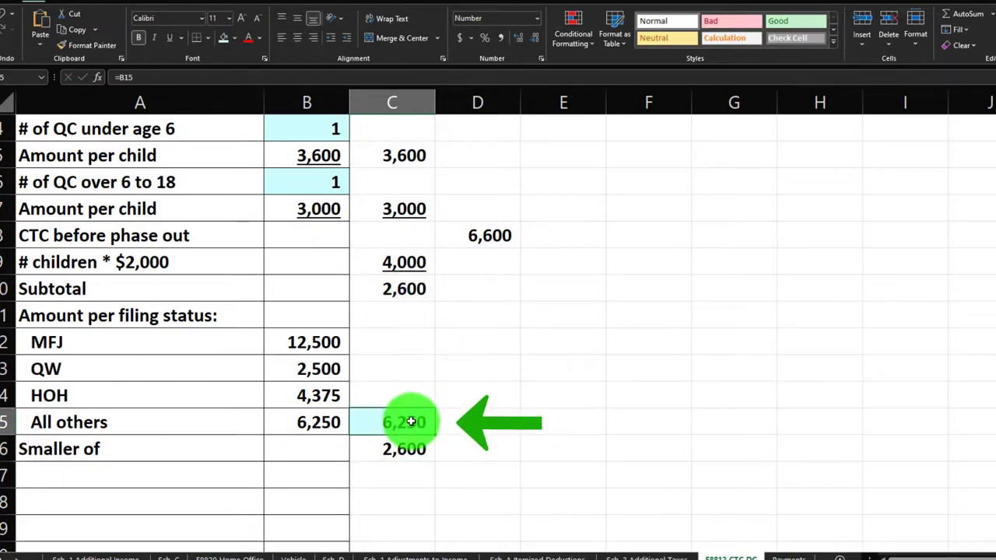
Test the smaller-of formula by setting C15 to 2, and undo that change.
{"action": "type", "text": "2"}
{"action": "key", "text": "Return"}
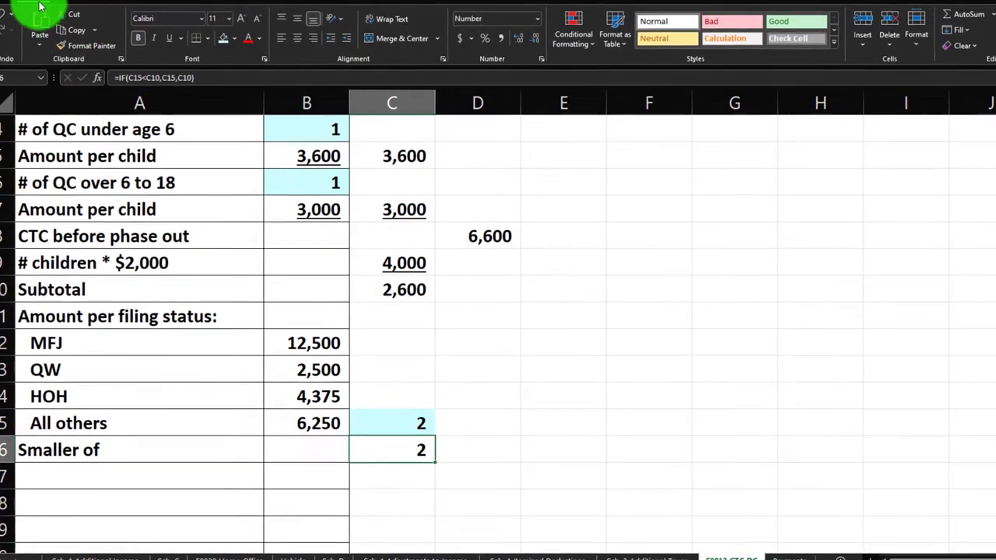
{"action": "left_click", "coordinate": [6, 14]}
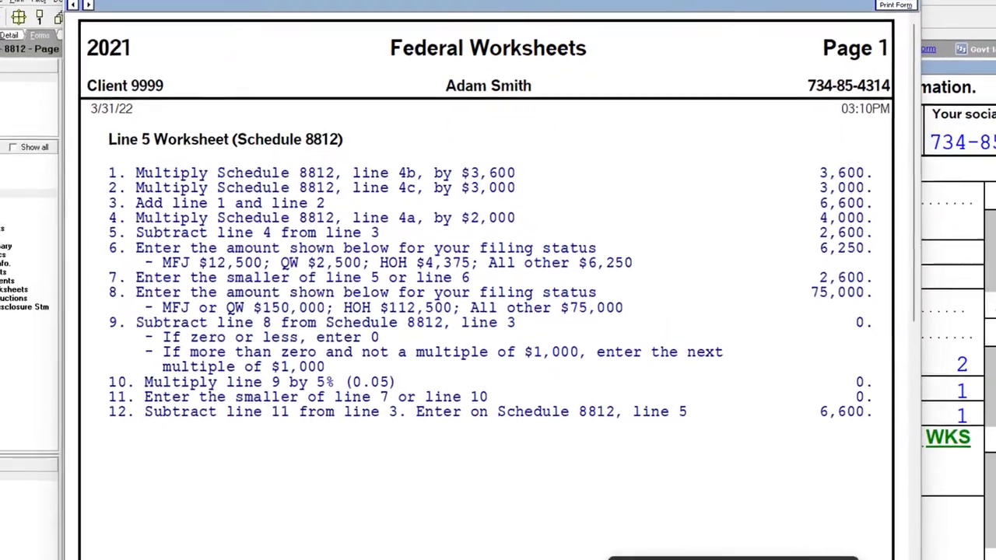
Switch from the Lacerte worksheet back to Excel and label cell A17 "ADI".
{"action": "left_click", "coordinate": [747, 544]}
{"action": "left_click", "coordinate": [158, 490]}
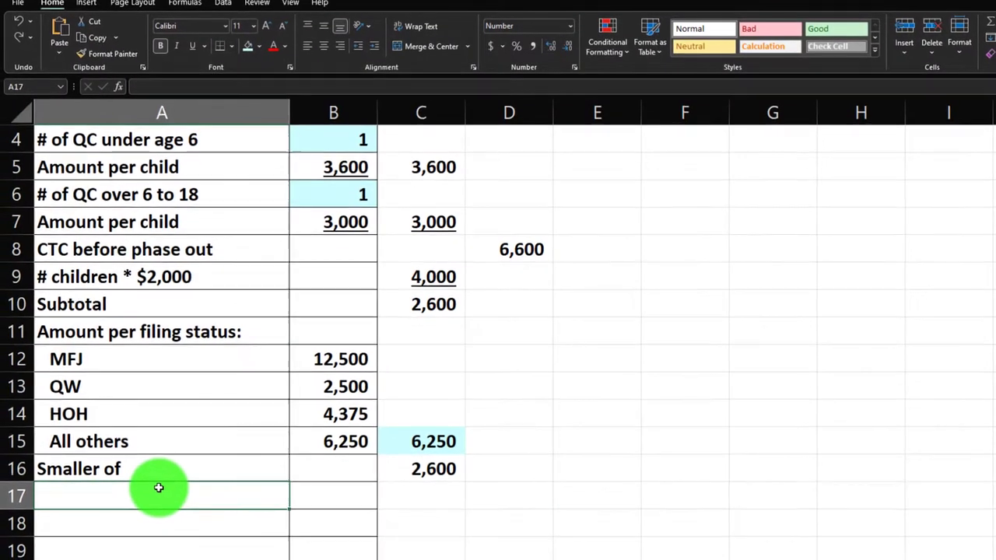
{"action": "type", "text": "ADI"}
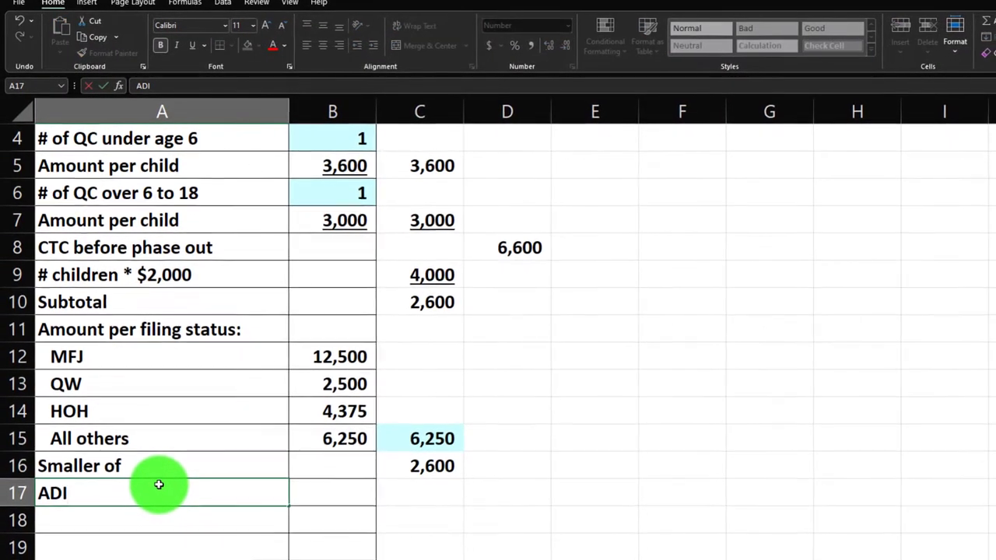
{"action": "key", "text": "Tab"}
{"action": "key", "text": "Tab"}
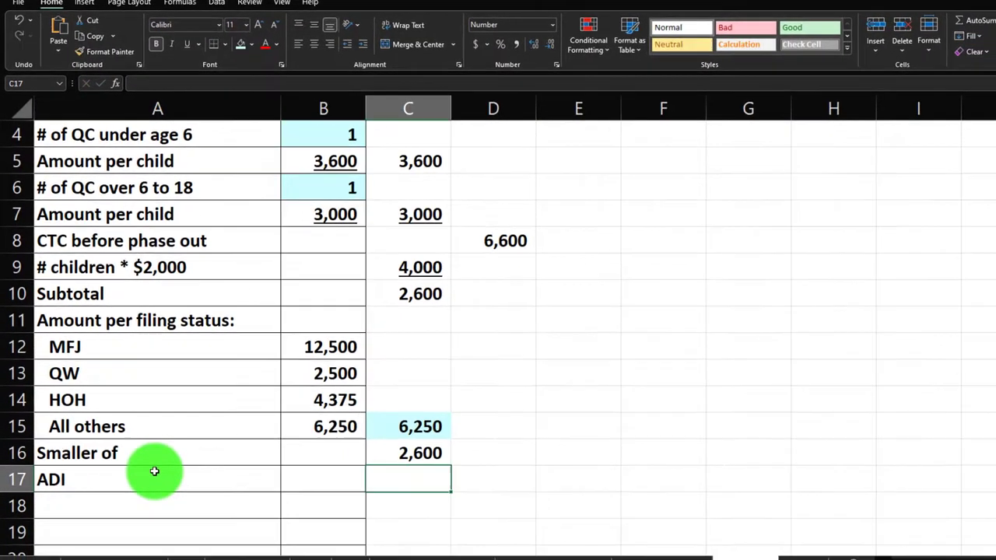
Link C17 to the adjusted gross income in cell D4 of the Tax Formula F1040 sheet.
{"action": "type", "text": "="}
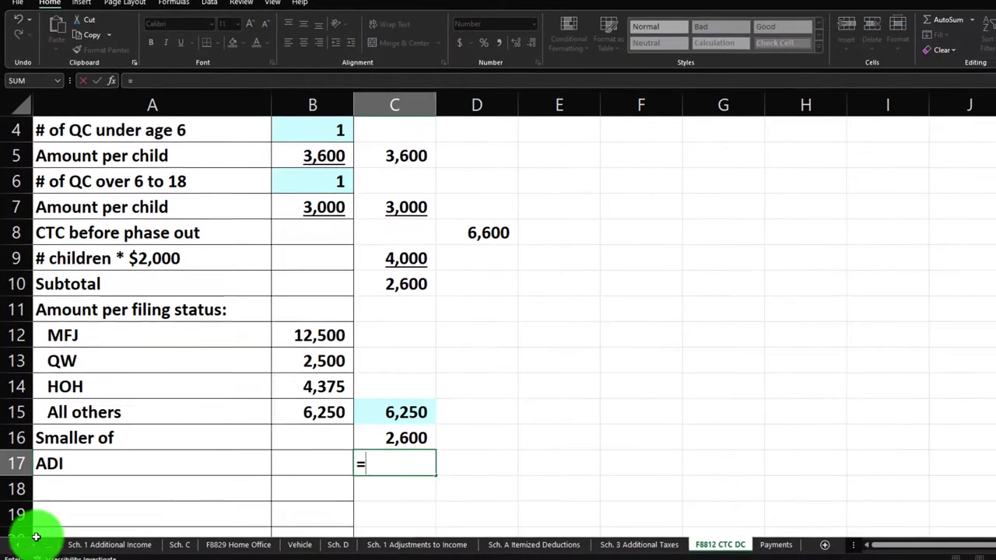
{"action": "left_click", "coordinate": [81, 544]}
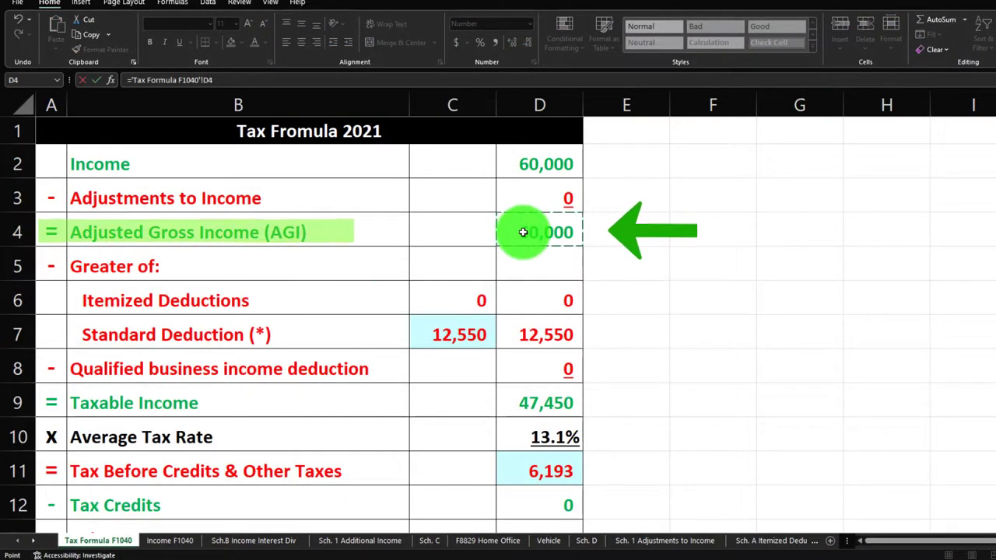
{"action": "key", "text": "Return"}
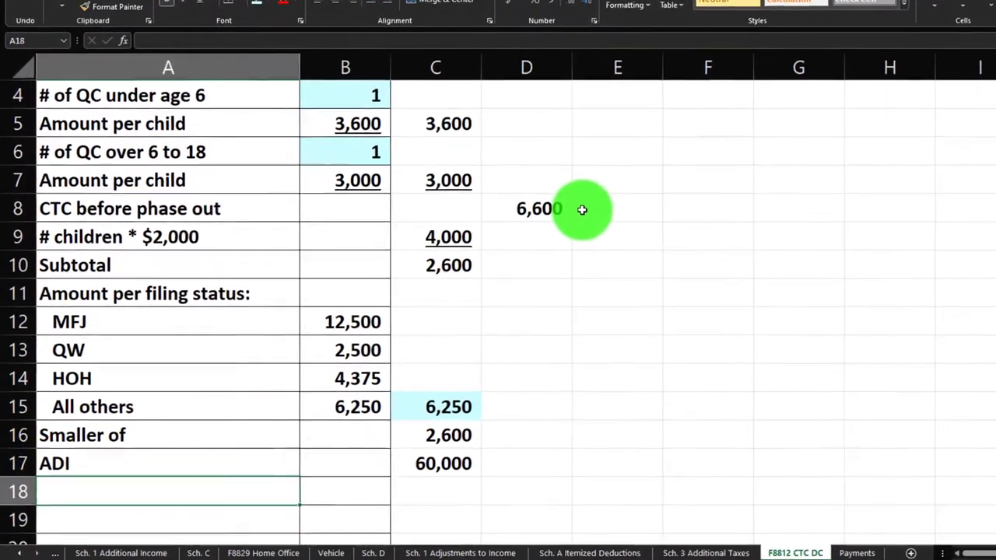
Repeat the "Amount per filing status:" heading in A18 with the formula =A11.
{"action": "type", "text": "="}
{"action": "key", "text": "Up"}
{"action": "key", "text": "Up"}
{"action": "key", "text": "Up"}
{"action": "key", "text": "Up"}
{"action": "key", "text": "Up"}
{"action": "key", "text": "Up"}
{"action": "key", "text": "Up"}
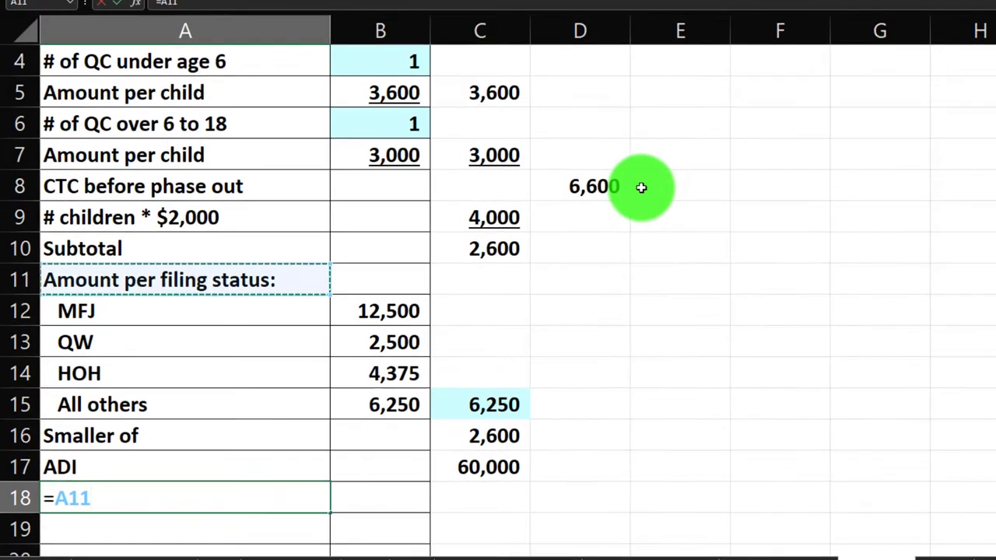
{"action": "key", "text": "Return"}
Repeat the MFJ label in A19 by linking it to cell A12.
{"action": "scroll", "coordinate": [641, 185], "scroll_direction": "down", "scroll_amount": 1}
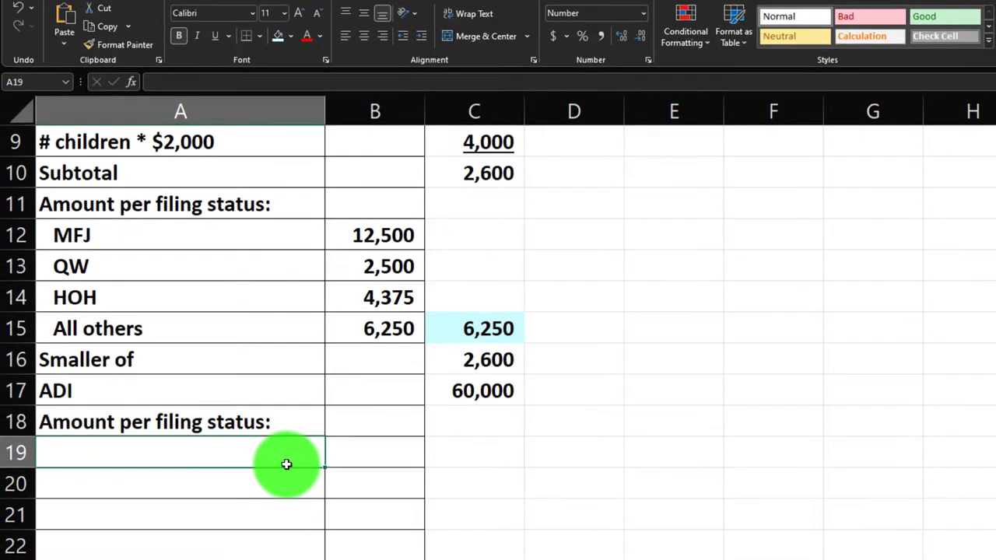
{"action": "key", "text": "Up"}
{"action": "key", "text": "Up"}
{"action": "key", "text": "Up"}
{"action": "key", "text": "Up"}
{"action": "key", "text": "Up"}
{"action": "key", "text": "Up"}
{"action": "key", "text": "Up"}
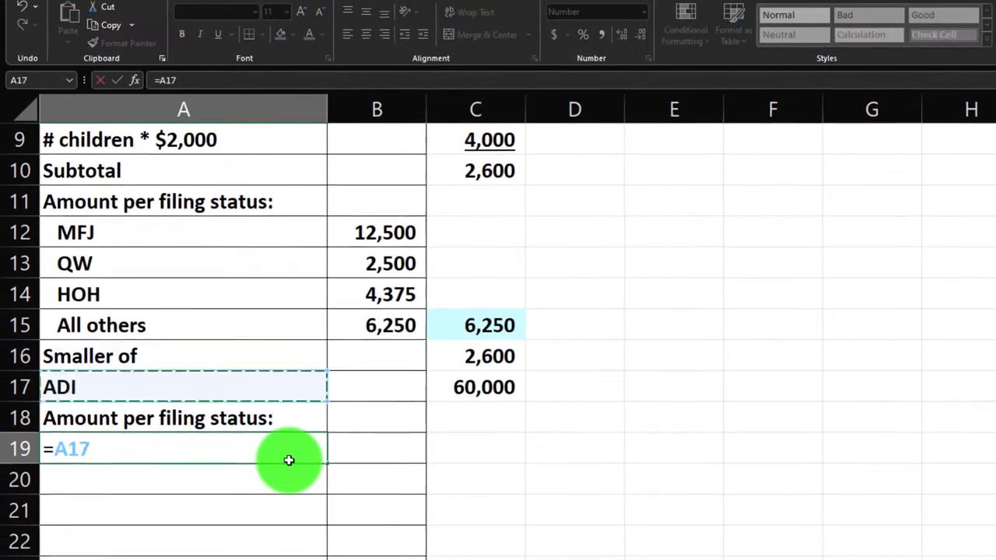
{"action": "key", "text": "Return"}
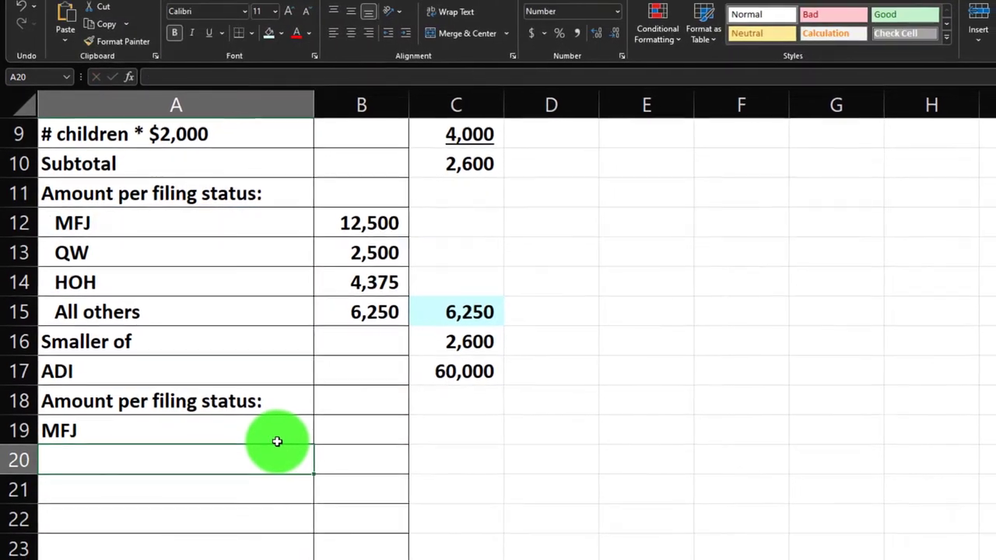
Fill the MFJ label link in A19 down through A22 and indent the four filing status labels.
{"action": "left_click", "coordinate": [298, 439]}
{"action": "left_click_drag", "start_coordinate": [294, 418], "coordinate": [285, 472]}
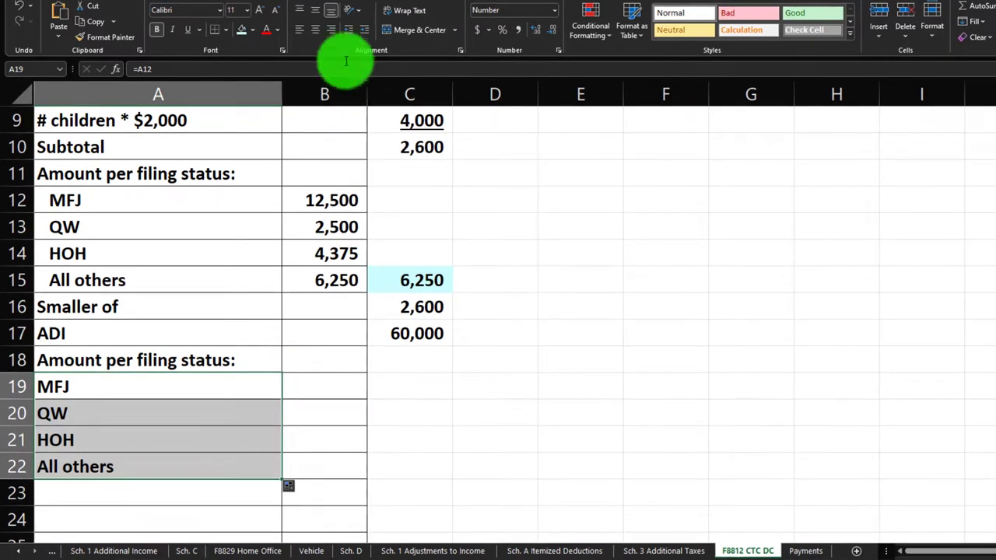
Enter the filing status thresholds in B19:B22: 150,000 for MFJ, +B19 for QW, 112,500 for HOH and 75,000 for All others.
{"action": "left_click", "coordinate": [329, 386]}
{"action": "type", "text": "150"}
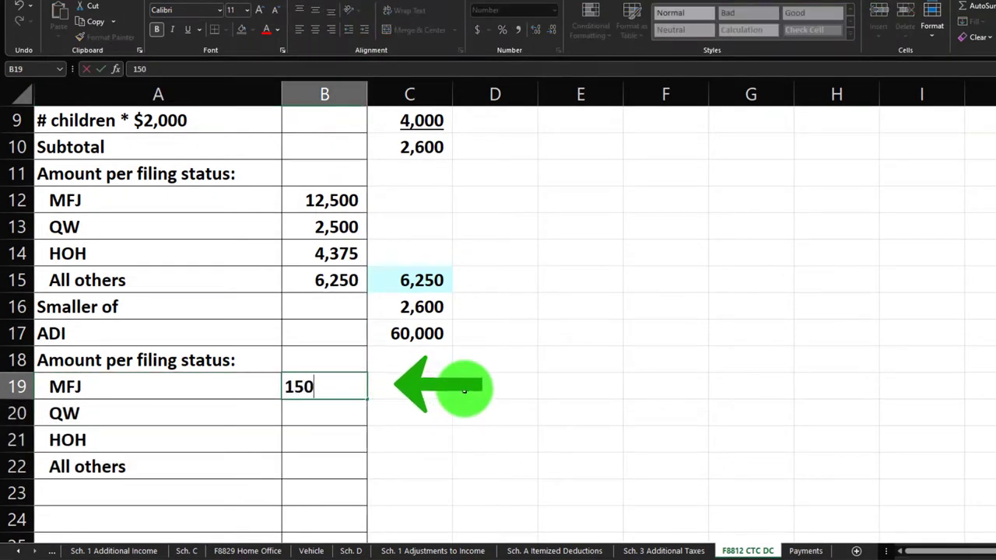
{"action": "type", "text": "+B19"}
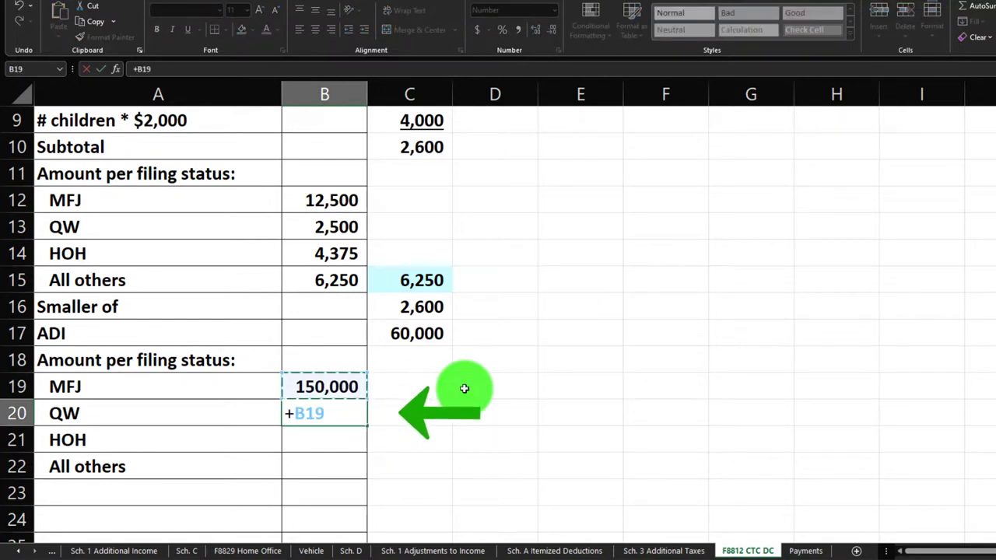
{"action": "key", "text": "Return"}
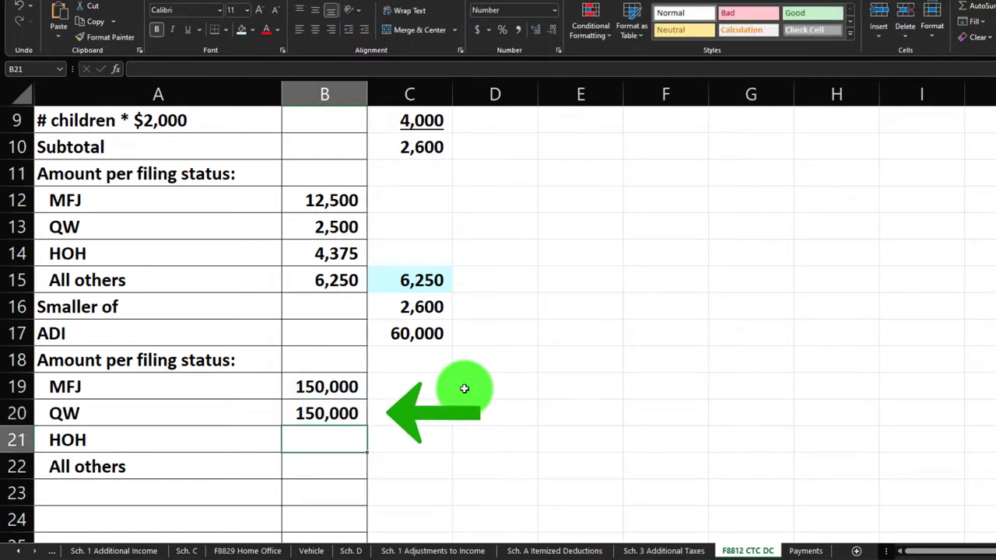
{"action": "type", "text": "112,500"}
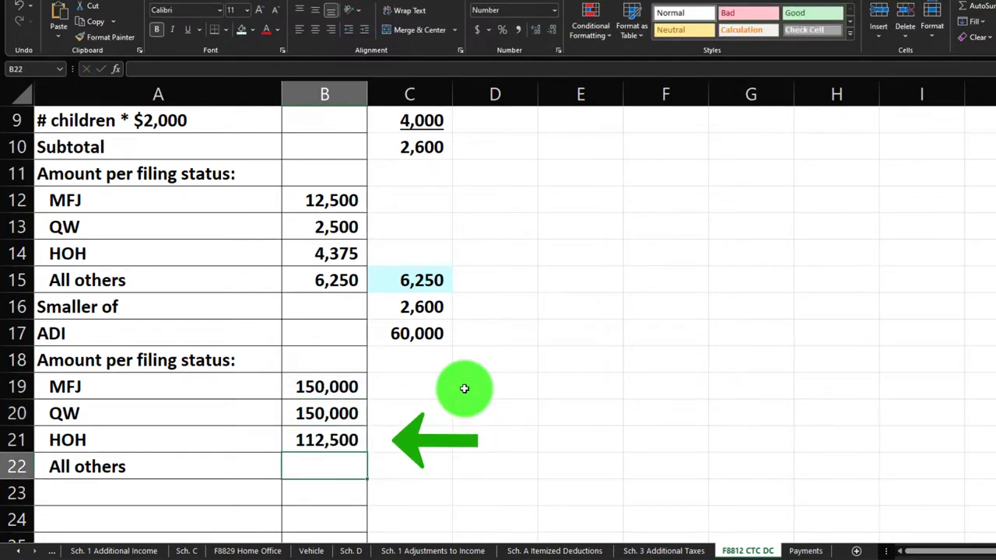
{"action": "type", "text": "75000"}
{"action": "key", "text": "Return"}
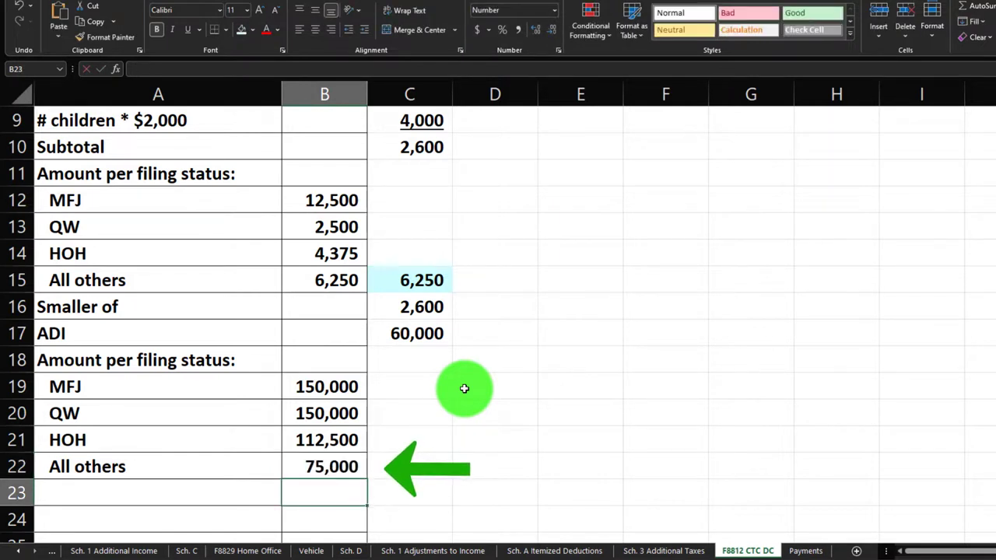
Link C22 to the All others amount in B22 and shade the cell light blue.
{"action": "type", "text": "="}
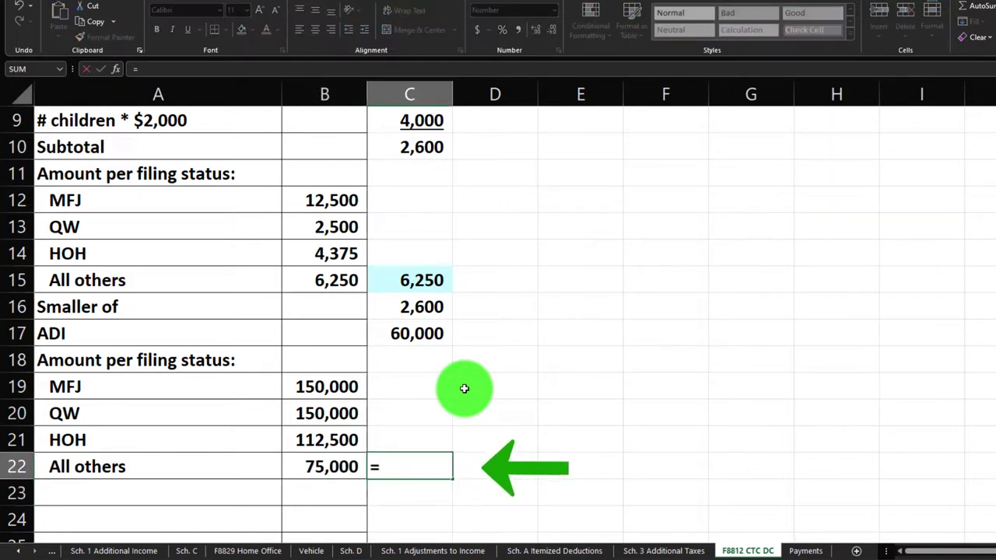
{"action": "key", "text": "Return"}
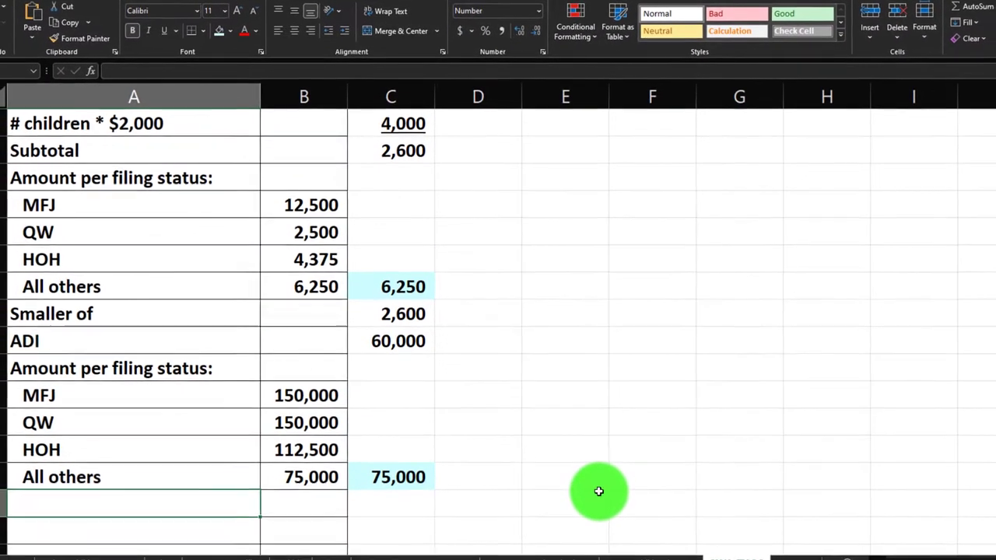
Label cell A23 "Subtract, not below zero round up 1,000".
{"action": "type", "text": "S"}
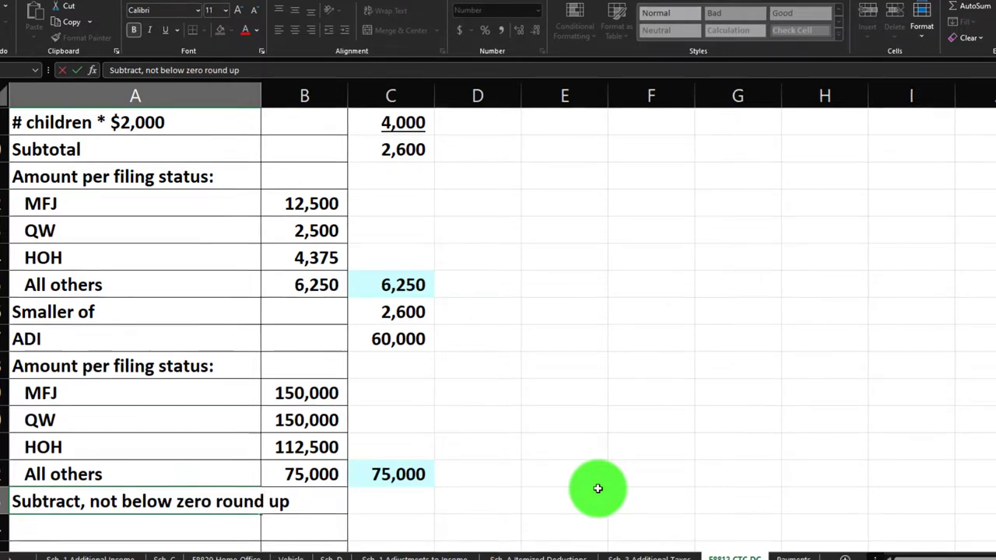
{"action": "type", "text": "1,000"}
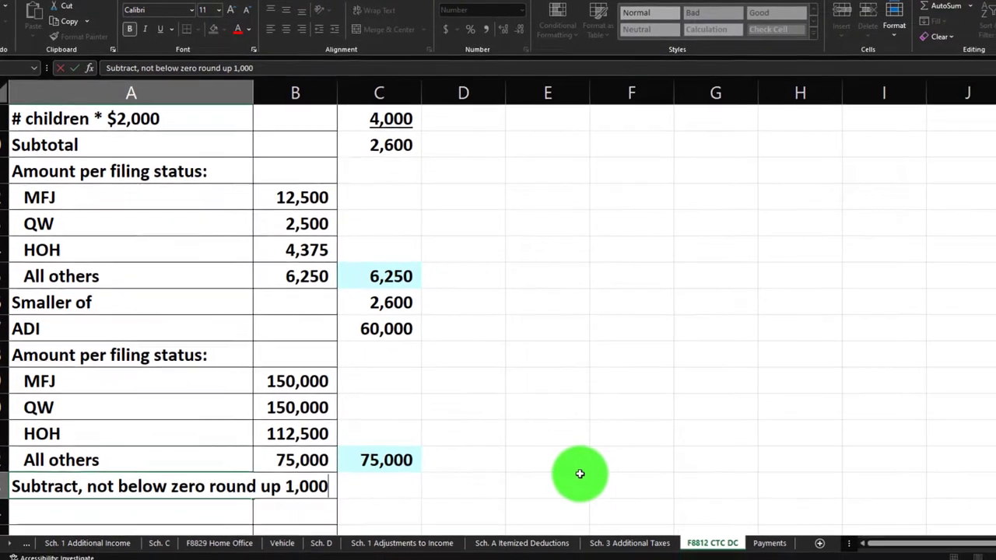
{"action": "key", "text": "Return"}
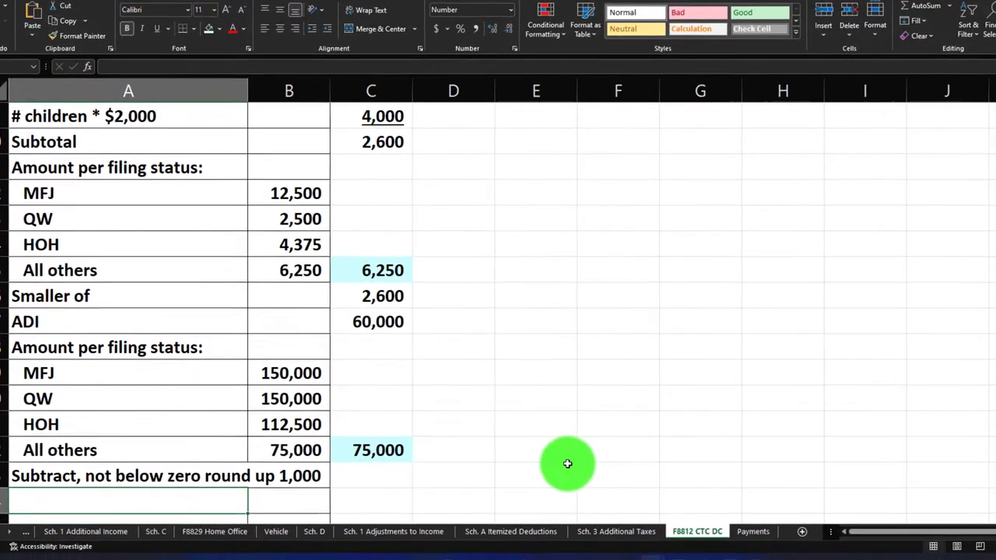
Enter the formula =IF((C17-C22)<0,0,(C17-C22)) in C23 so the difference cannot fall below zero.
{"action": "key", "text": "Right"}
{"action": "key", "text": "Right"}
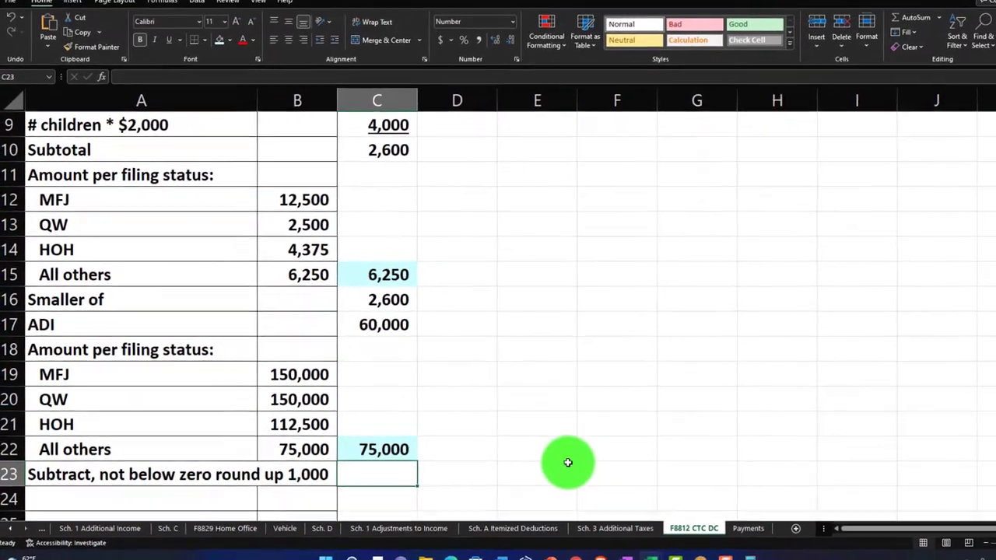
{"action": "type", "text": "=if((C17-C22"}
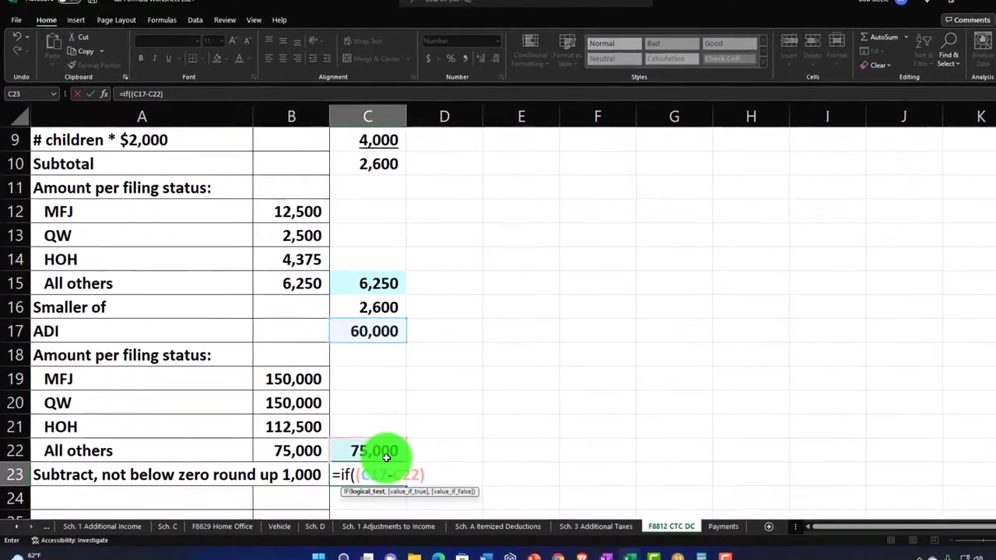
{"action": "type", "text": "<0"}
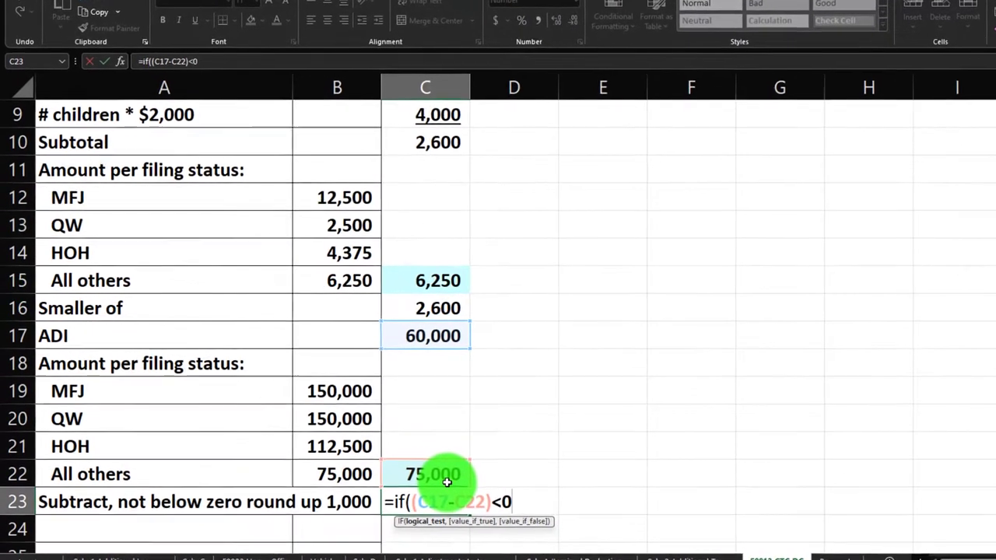
{"action": "type", "text": ",0,(C17-C22"}
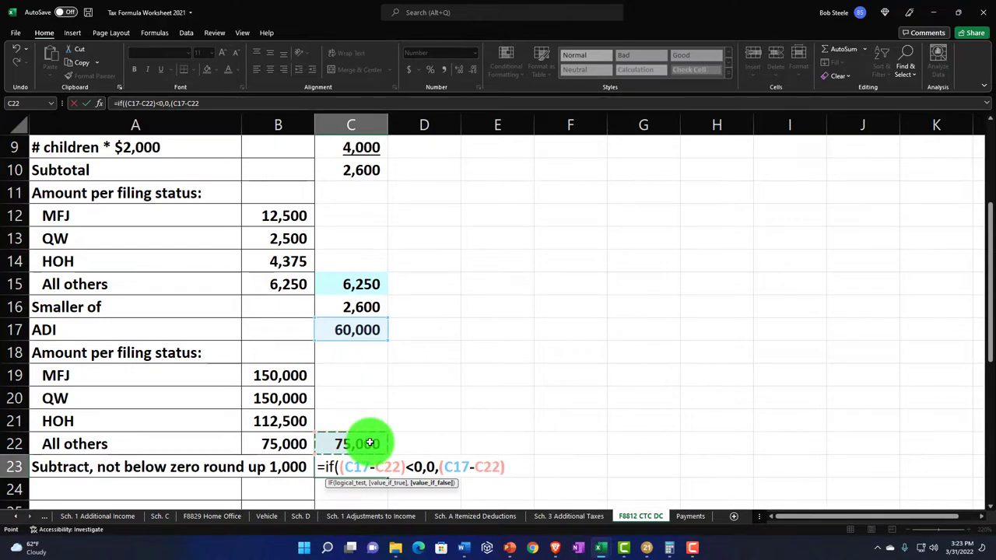
{"action": "type", "text": "))"}
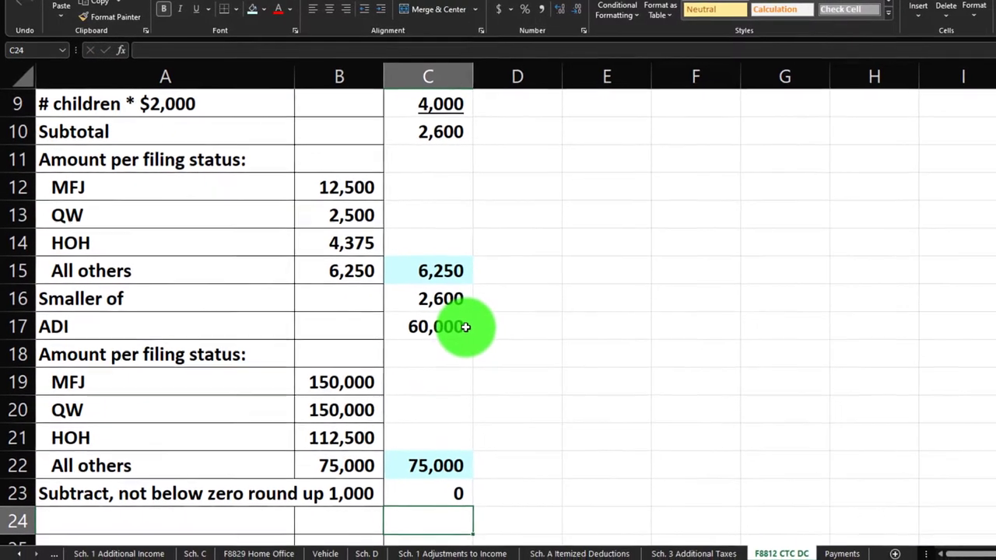
Set the Employer 1 income in B2 of the Income F1040 sheet to 100,000 and return to the Tax Formula F1040 sheet.
{"action": "left_click", "coordinate": [18, 553]}
{"action": "left_click", "coordinate": [18, 553]}
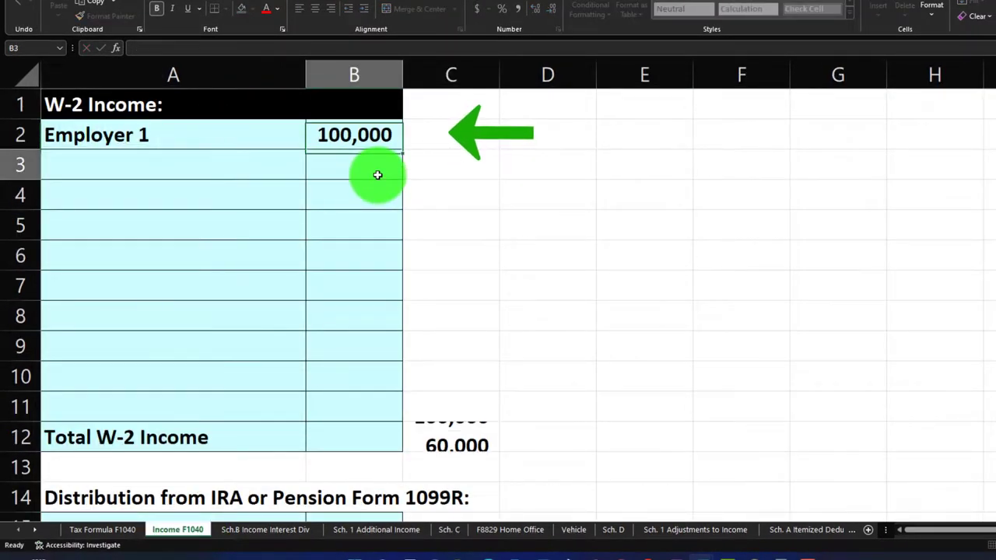
{"action": "left_click", "coordinate": [102, 529]}
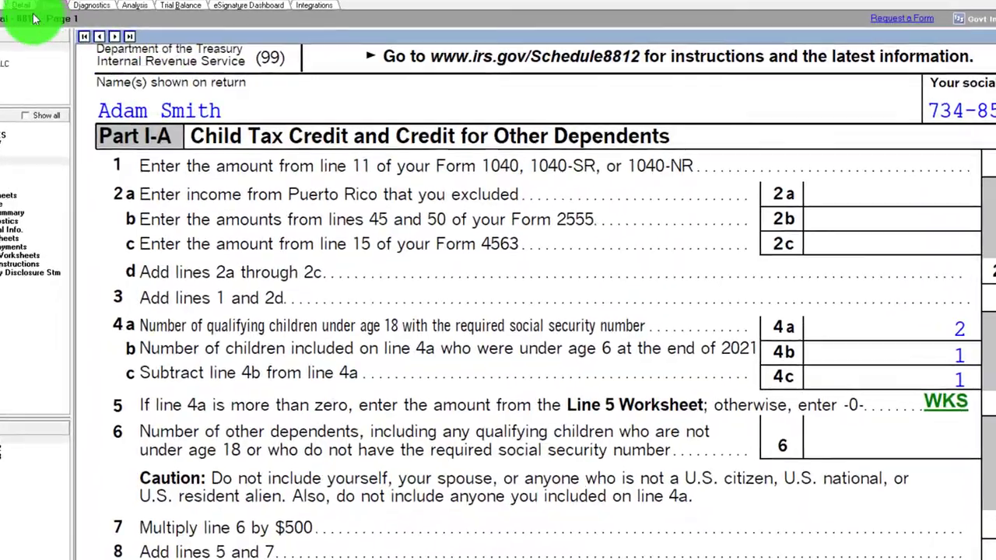
Switch to Lacerte and set the W-2 wages to 100,000 in the Wages, Salaries, Tips input.
{"action": "left_click", "coordinate": [19, 7]}
{"action": "left_click", "coordinate": [82, 35]}
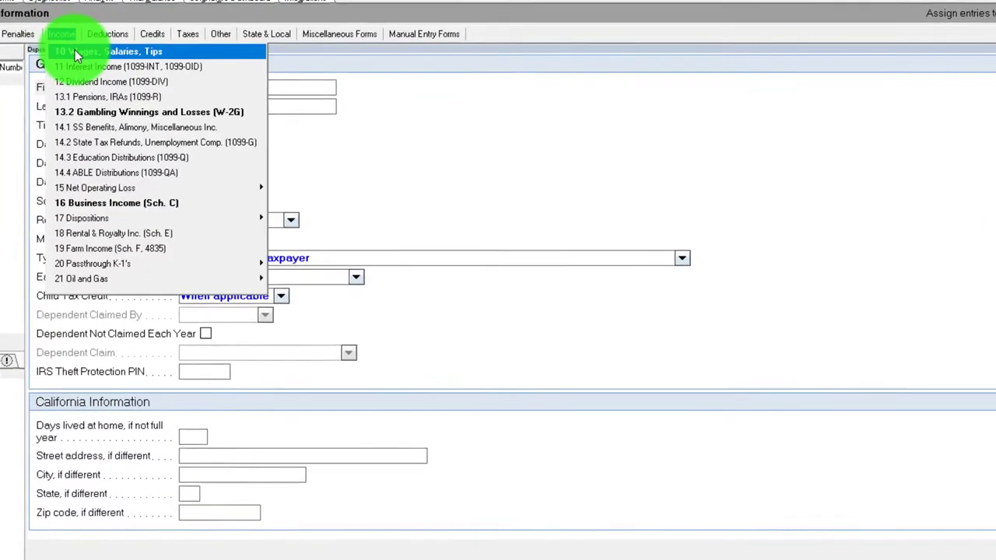
{"action": "left_click", "coordinate": [75, 51]}
{"action": "left_click", "coordinate": [623, 133]}
{"action": "type", "text": "100000"}
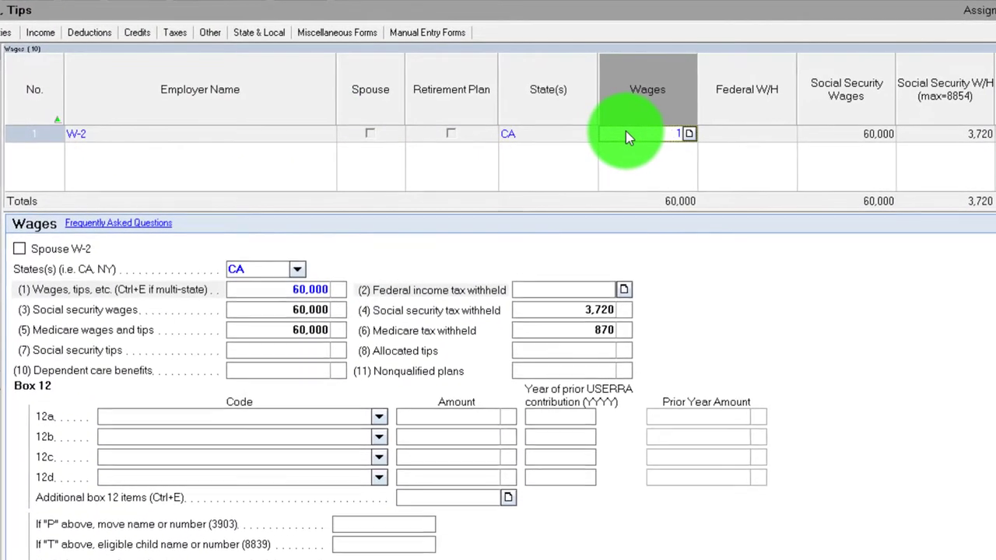
{"action": "key", "text": "Tab"}
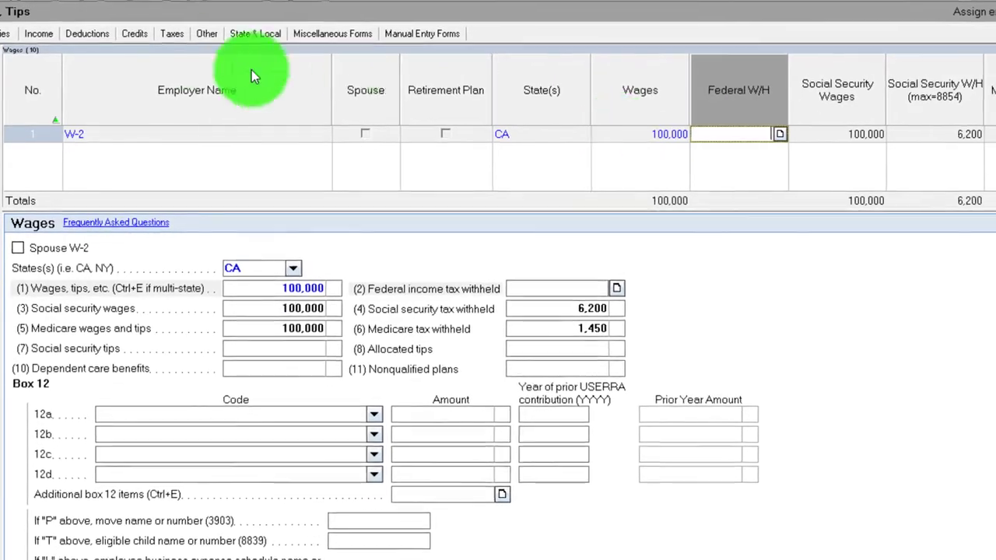
Review Schedule 8812 and its Line 5 Worksheet for the recalculated phase-out amounts, closing the worksheet when done.
{"action": "left_click", "coordinate": [20, 8]}
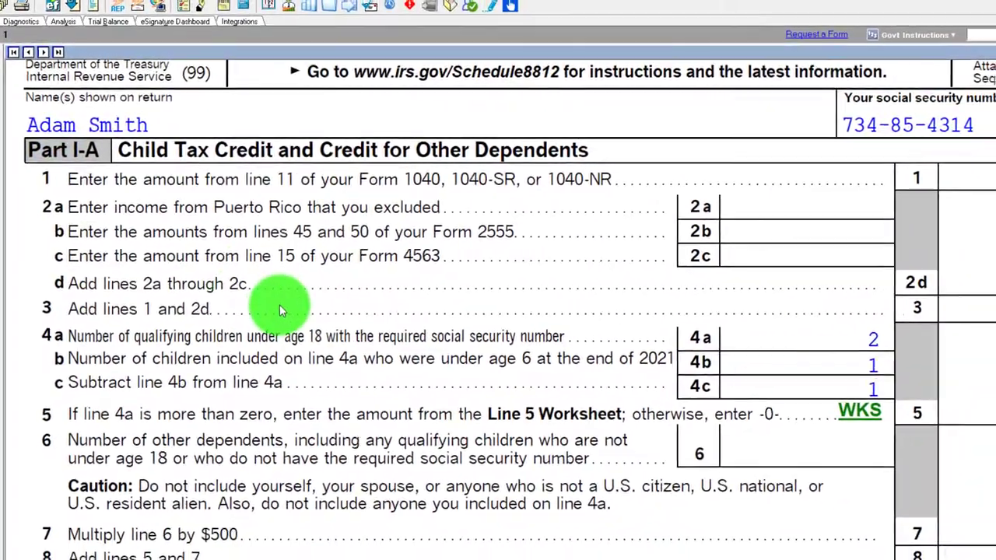
{"action": "scroll", "coordinate": [273, 326], "scroll_direction": "down", "scroll_amount": 3}
{"action": "scroll", "coordinate": [269, 299], "scroll_direction": "down", "scroll_amount": 2}
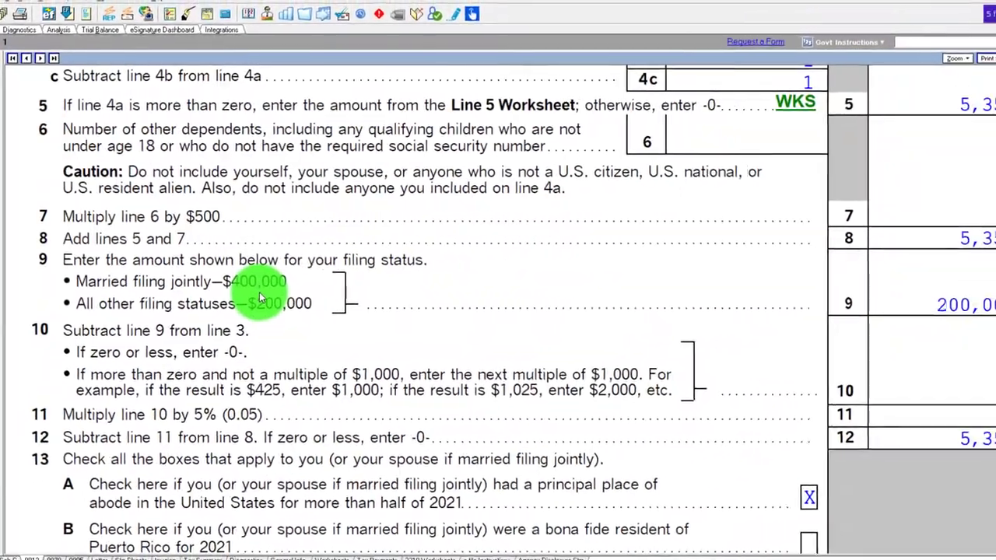
{"action": "scroll", "coordinate": [234, 339], "scroll_direction": "up", "scroll_amount": 3}
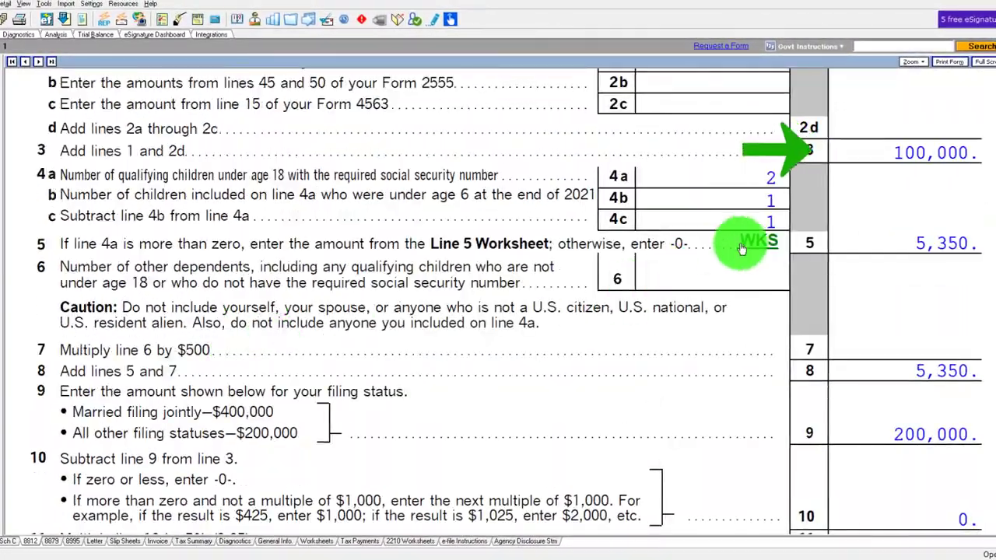
{"action": "left_click", "coordinate": [751, 243]}
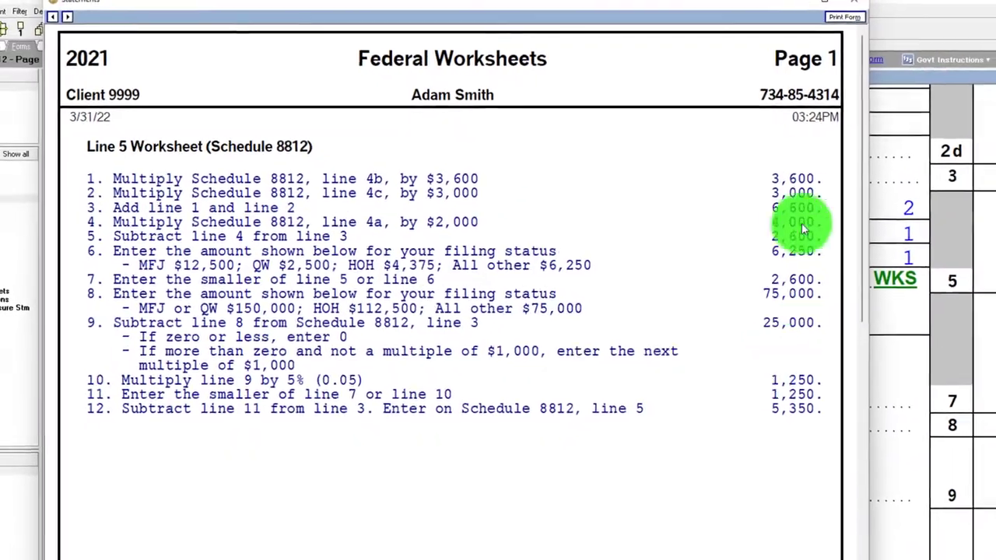
{"action": "left_click", "coordinate": [813, 12]}
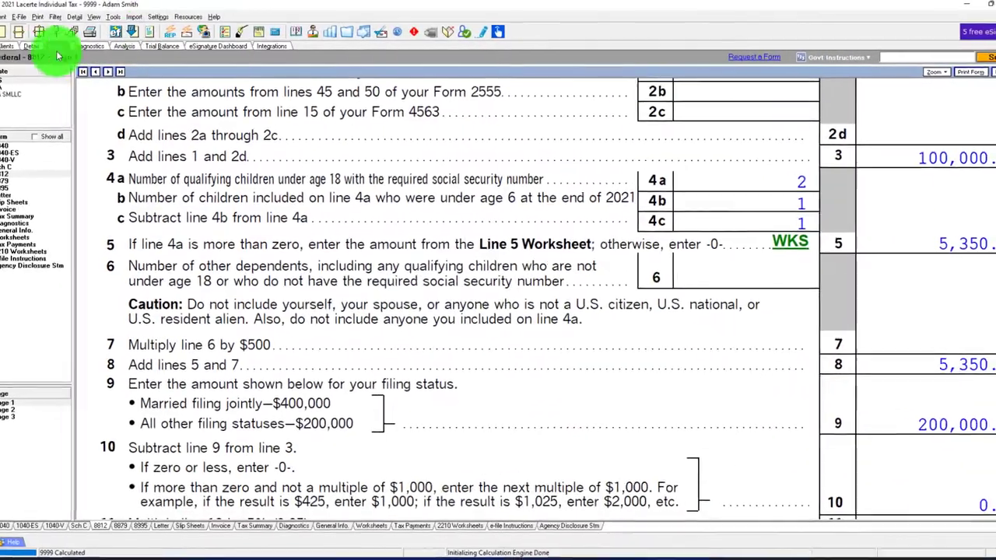
Return to the wages input and set the W-2 wages to 100,400.
{"action": "left_click", "coordinate": [35, 47]}
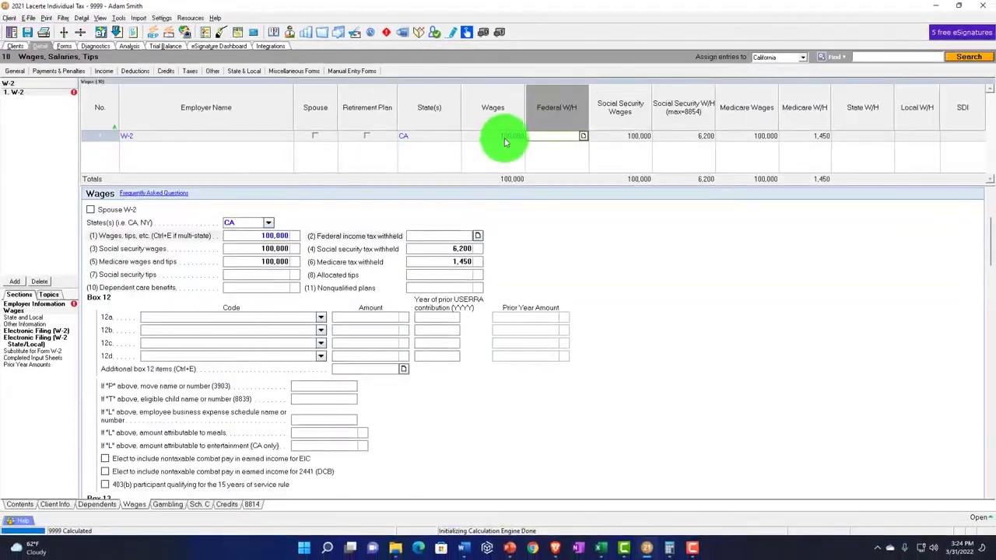
{"action": "left_click", "coordinate": [504, 139]}
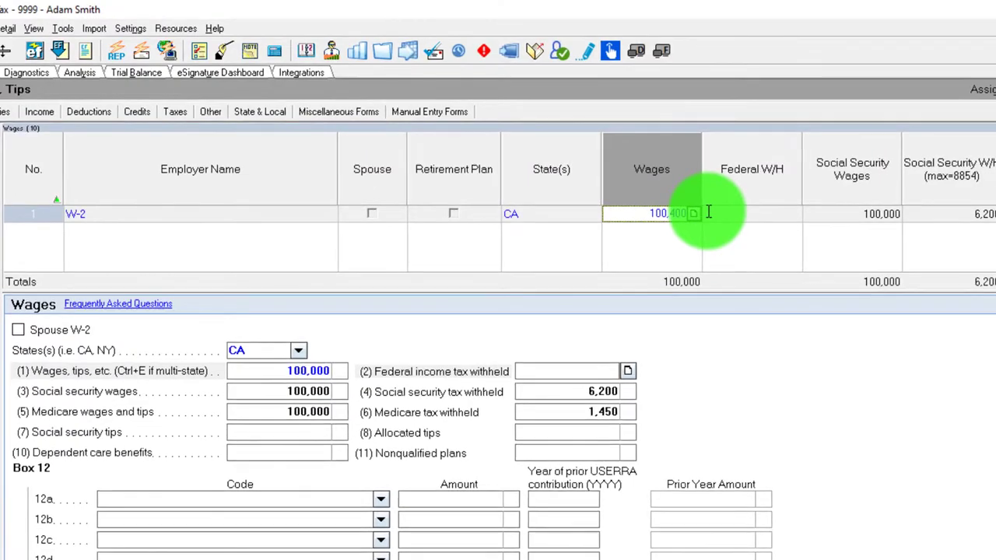
{"action": "left_click", "coordinate": [709, 213]}
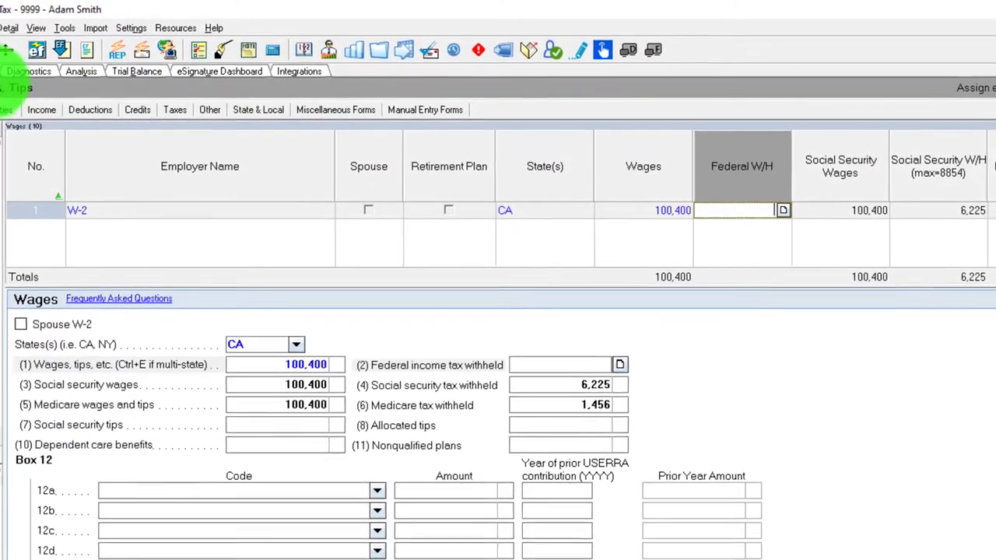
Reopen the Line 5 Worksheet from Schedule 8812 and check how line 9 rounds to a multiple of $1,000.
{"action": "left_click", "coordinate": [7, 50]}
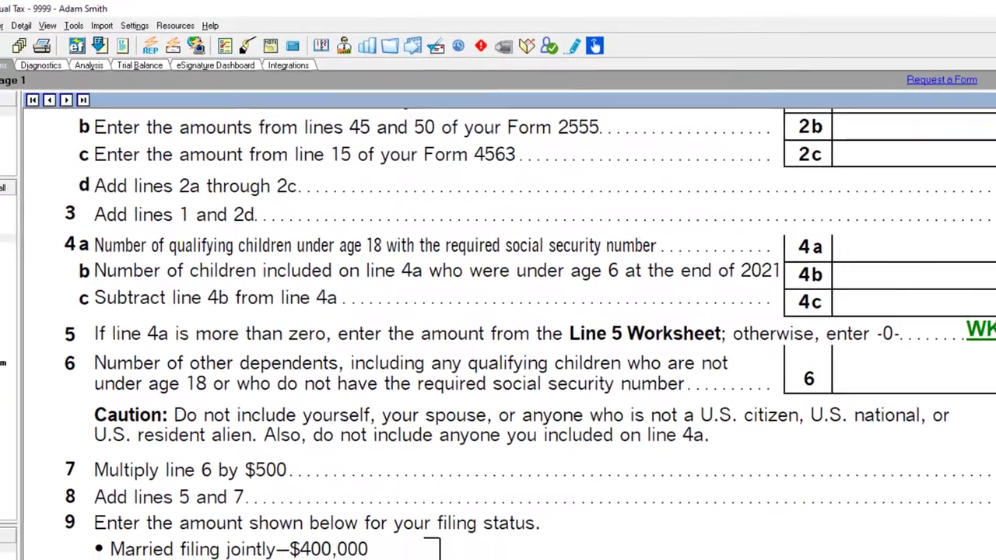
{"action": "left_click", "coordinate": [977, 333]}
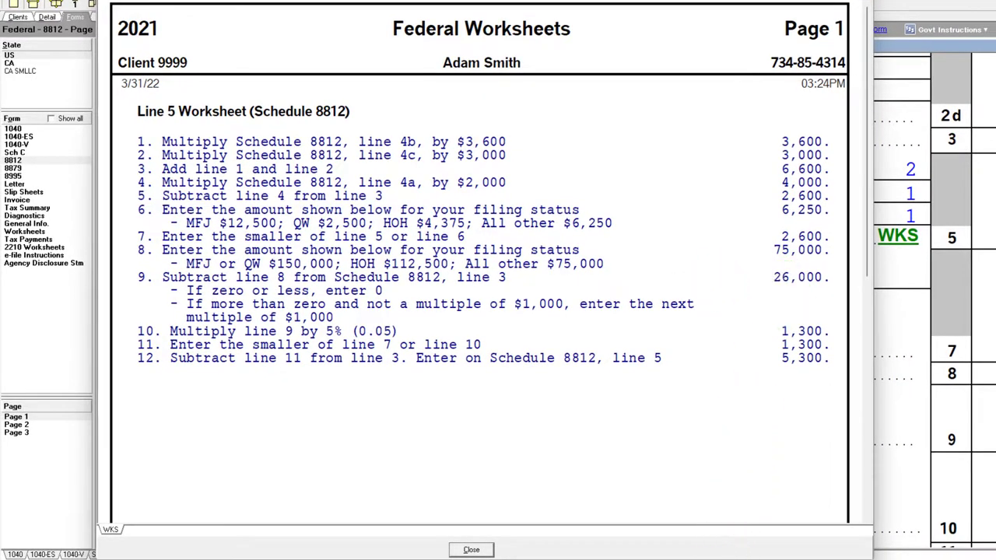
Switch to Excel and set the Employer 1 income in B2 of the Income F1040 sheet to 100,400.
{"action": "left_click", "coordinate": [755, 541]}
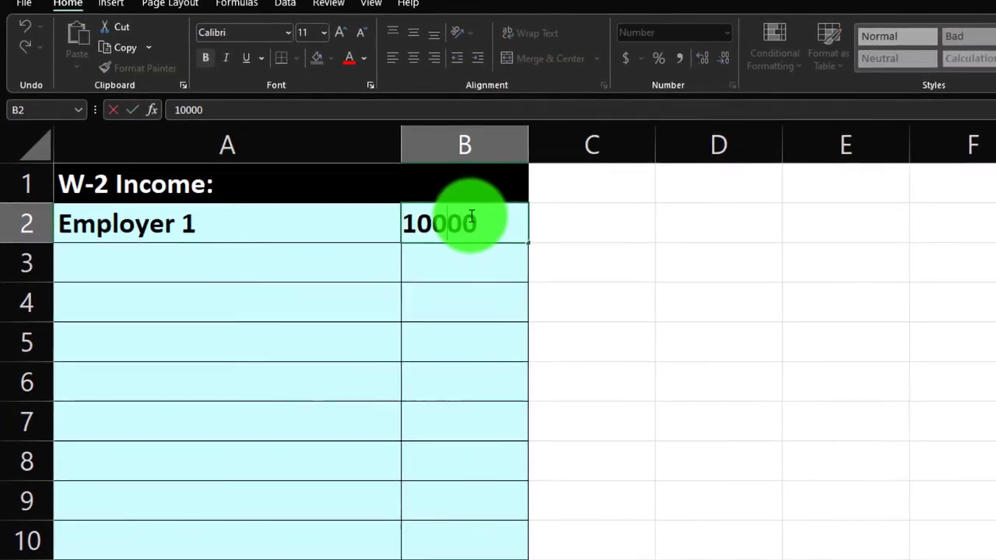
{"action": "key", "text": "BackSpace"}
{"action": "key", "text": "BackSpace"}
{"action": "key", "text": "BackSpace"}
{"action": "type", "text": "400"}
{"action": "key", "text": "Return"}
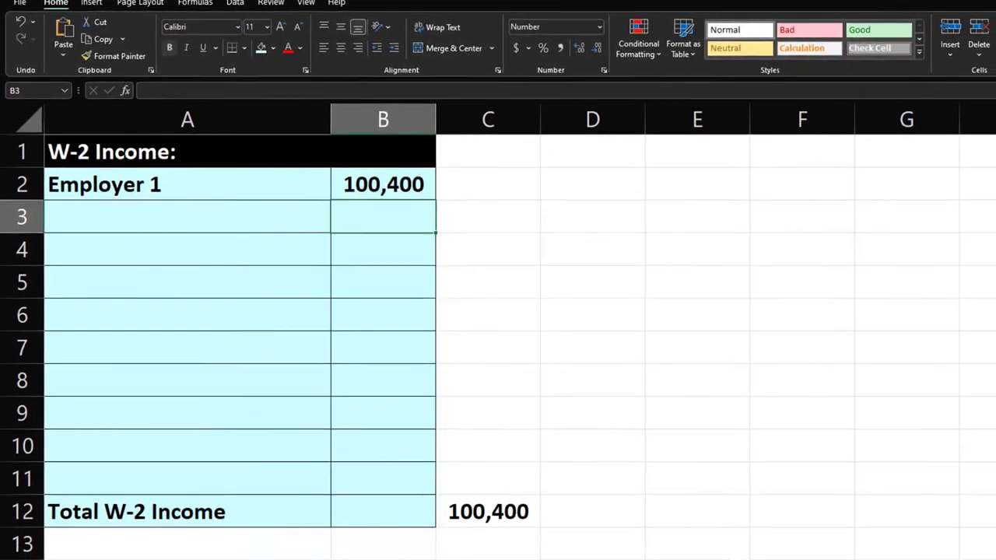
On the F8812 CTC DC sheet, wrap the subtraction in C23 in ROUNDUP: =IF((C17-C22)<0,0,ROUNDUP((C17-C22),-3)).
{"action": "left_click", "coordinate": [735, 557]}
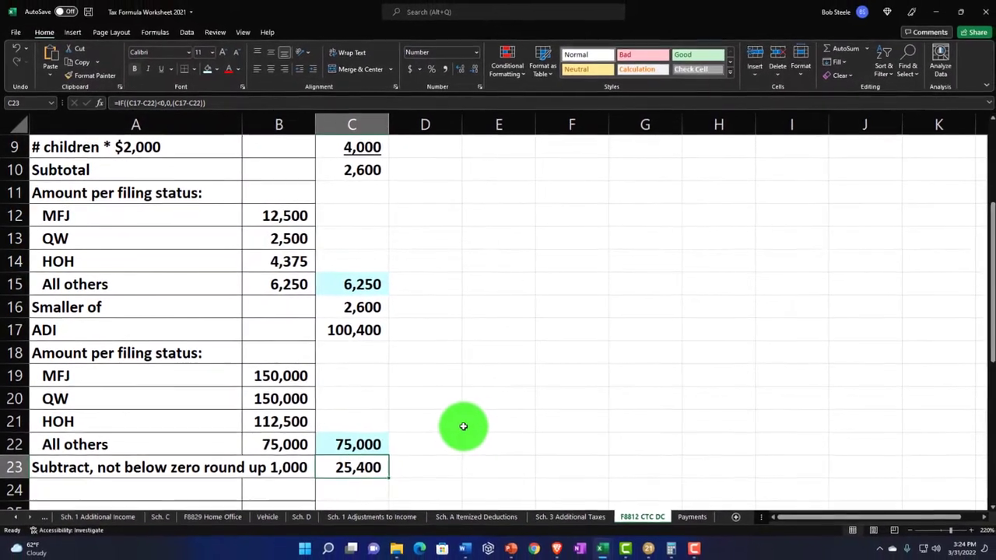
{"action": "scroll", "coordinate": [466, 429], "scroll_direction": "down", "scroll_amount": 1}
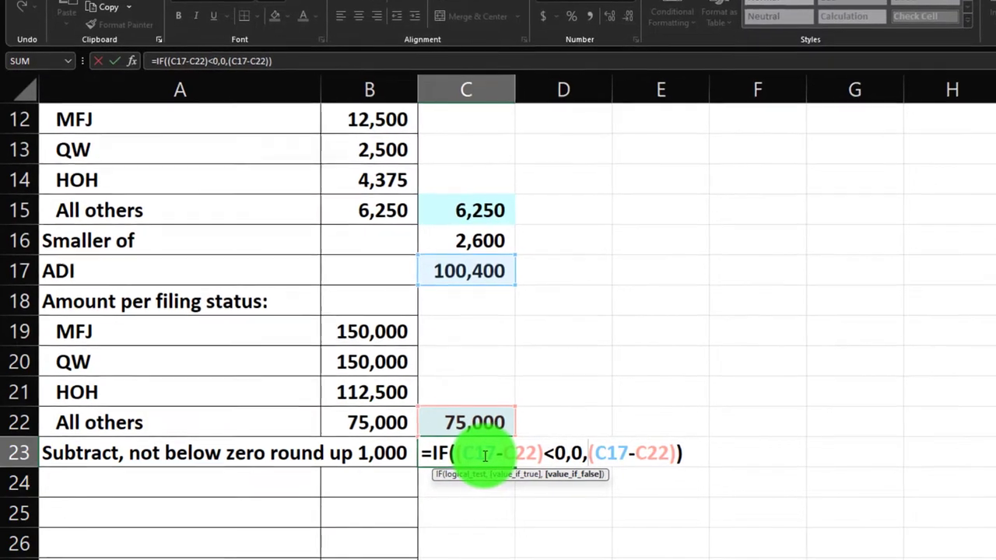
{"action": "left_click", "coordinate": [626, 455]}
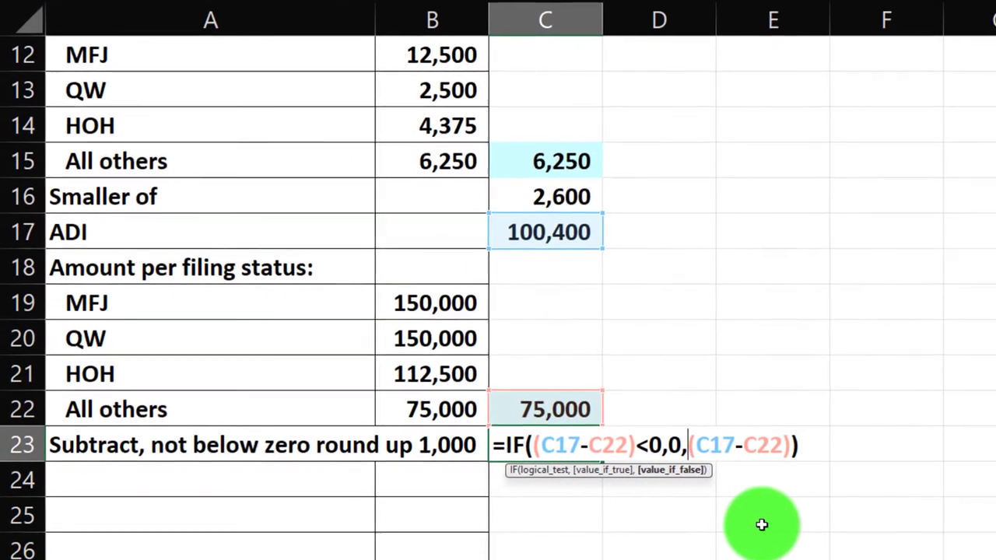
{"action": "type", "text": "round"}
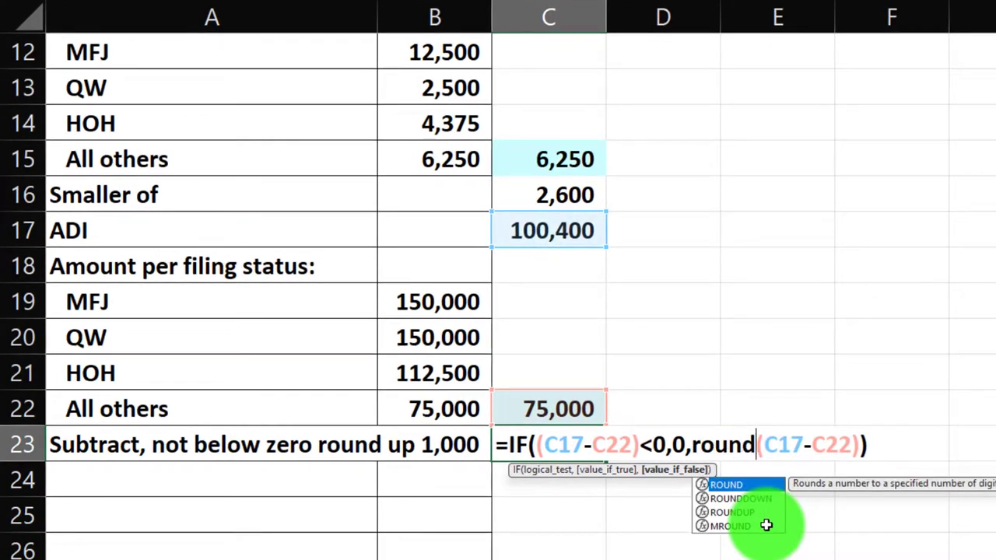
{"action": "type", "text": "up("}
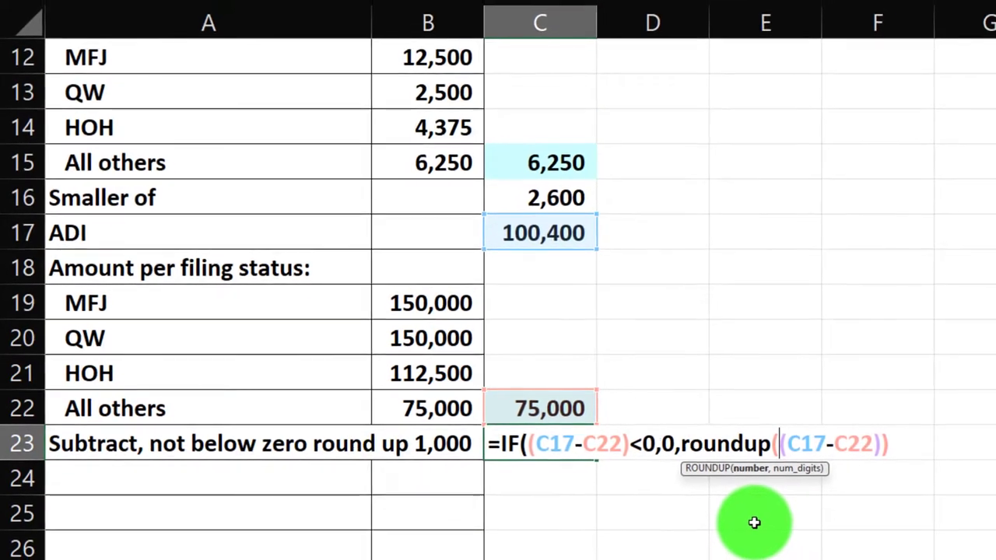
{"action": "key", "text": "Right"}
{"action": "key", "text": "Right"}
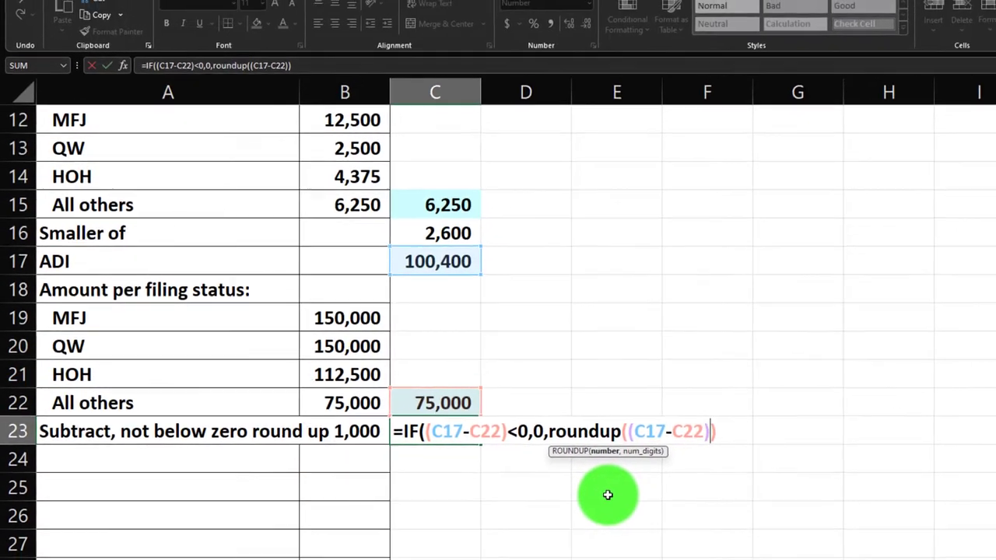
{"action": "type", "text": ","}
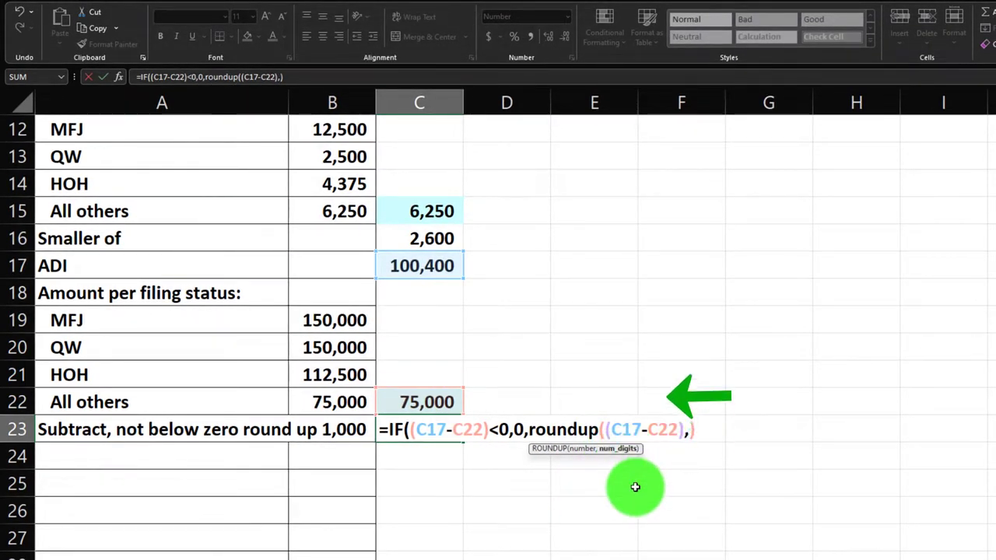
{"action": "type", "text": "-3"}
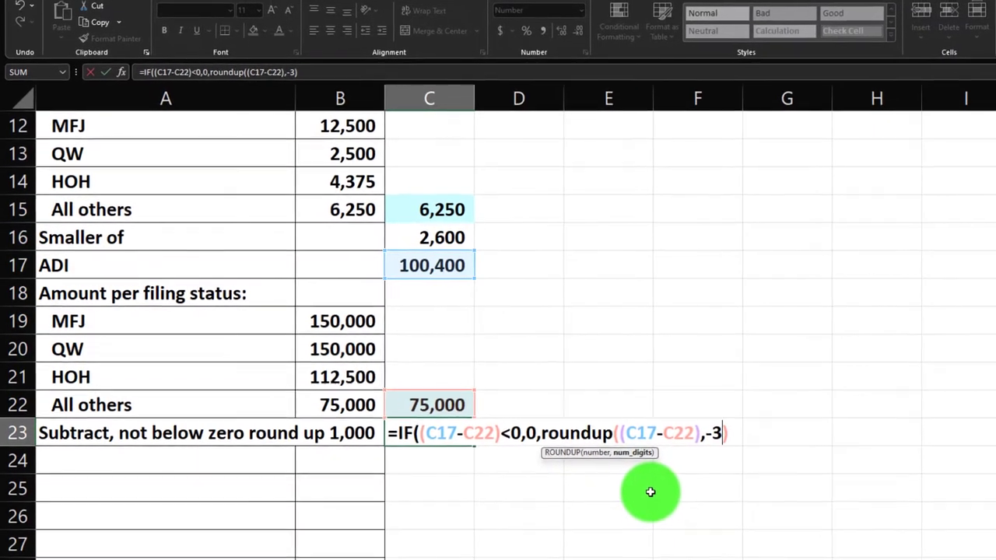
{"action": "key", "text": "Return"}
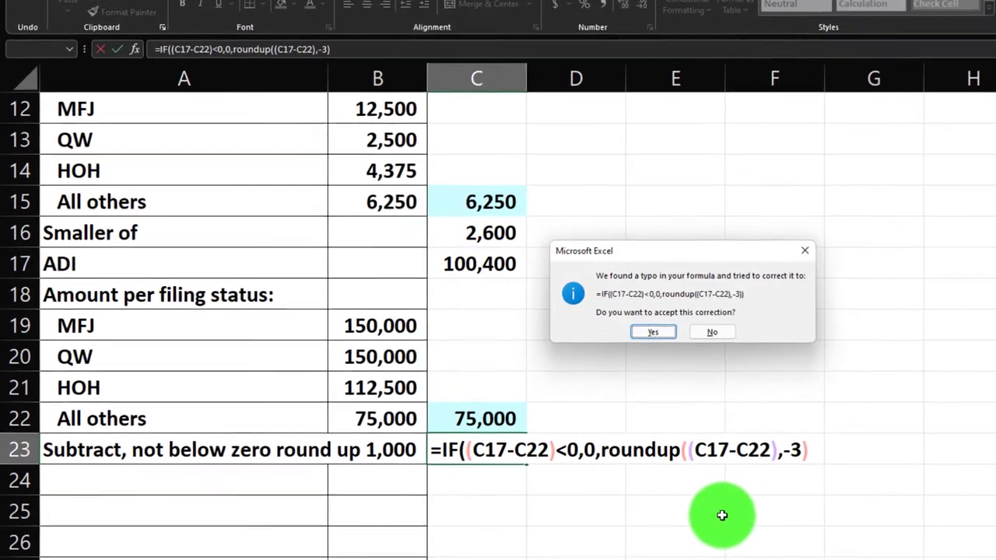
{"action": "key", "text": "Return"}
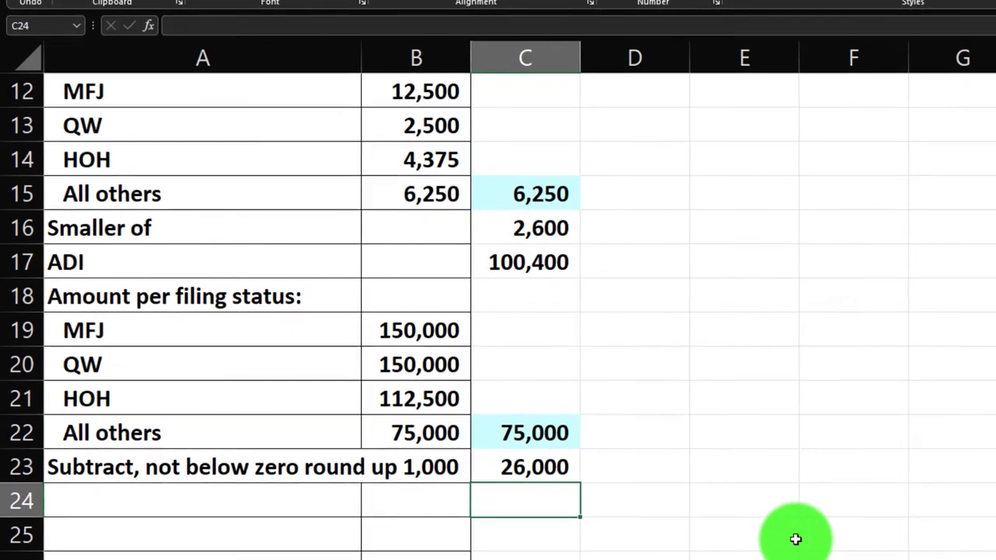
{"action": "double_click", "coordinate": [548, 470]}
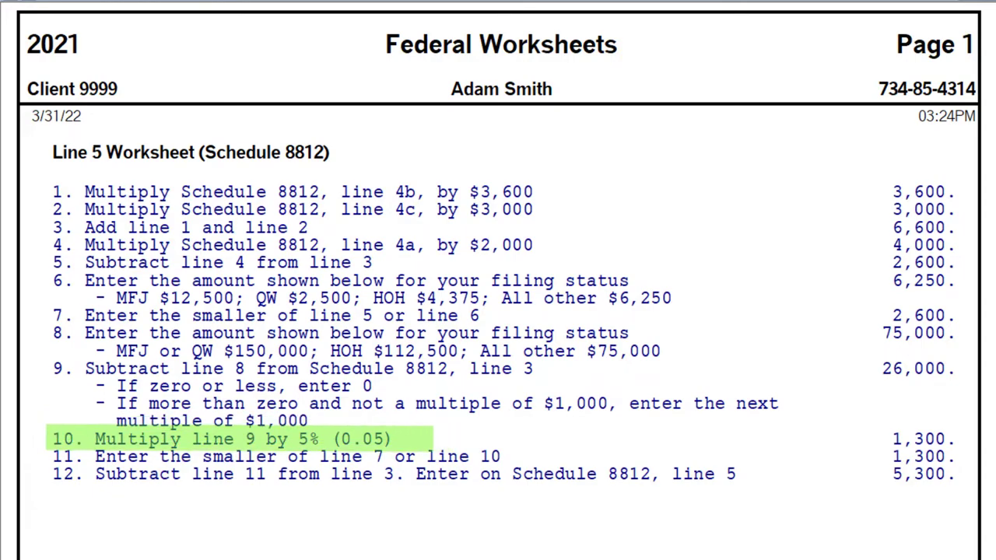
Add a Rate label in A24, enter .05 in C24 and format it as a percentage.
{"action": "left_click", "coordinate": [252, 542]}
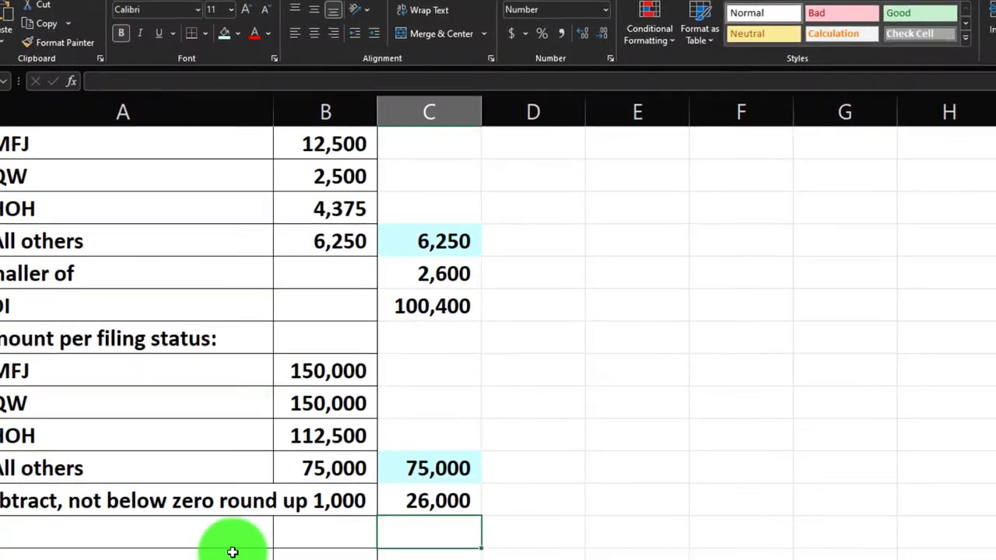
{"action": "type", "text": "Rate"}
{"action": "key", "text": "Tab"}
{"action": "key", "text": "Tab"}
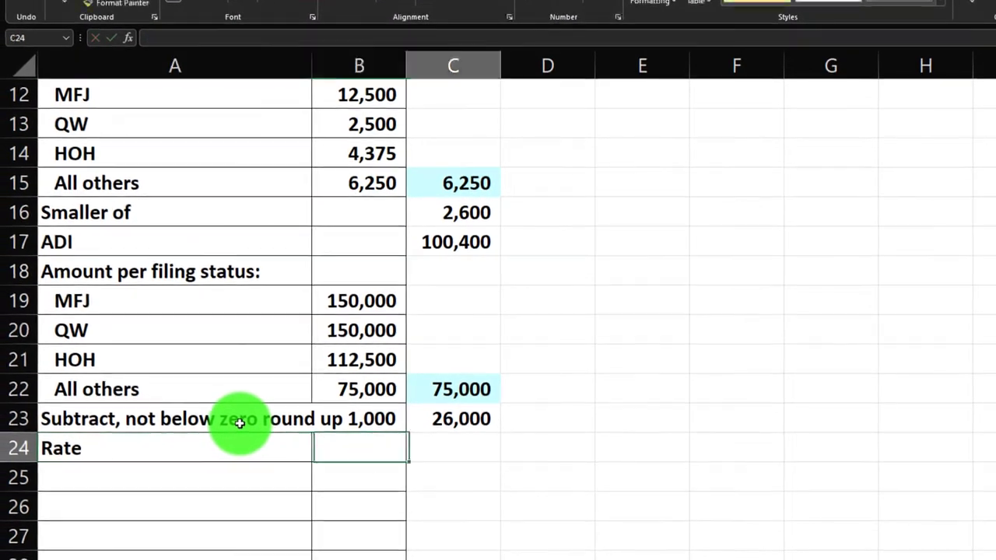
{"action": "type", "text": ".05"}
{"action": "key", "text": "Return"}
{"action": "key", "text": "Up"}
{"action": "key", "text": "Right"}
{"action": "key", "text": "Right"}
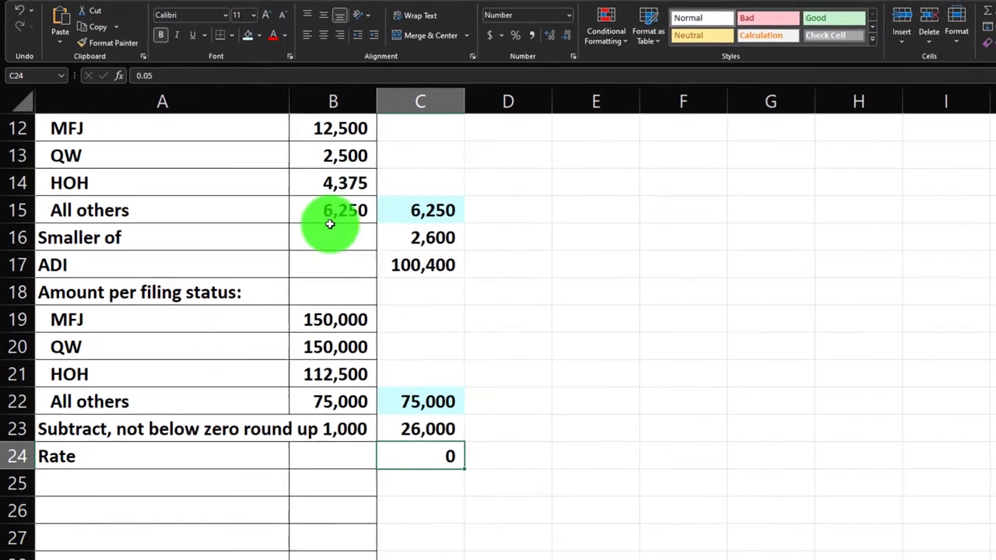
{"action": "left_click", "coordinate": [522, 28]}
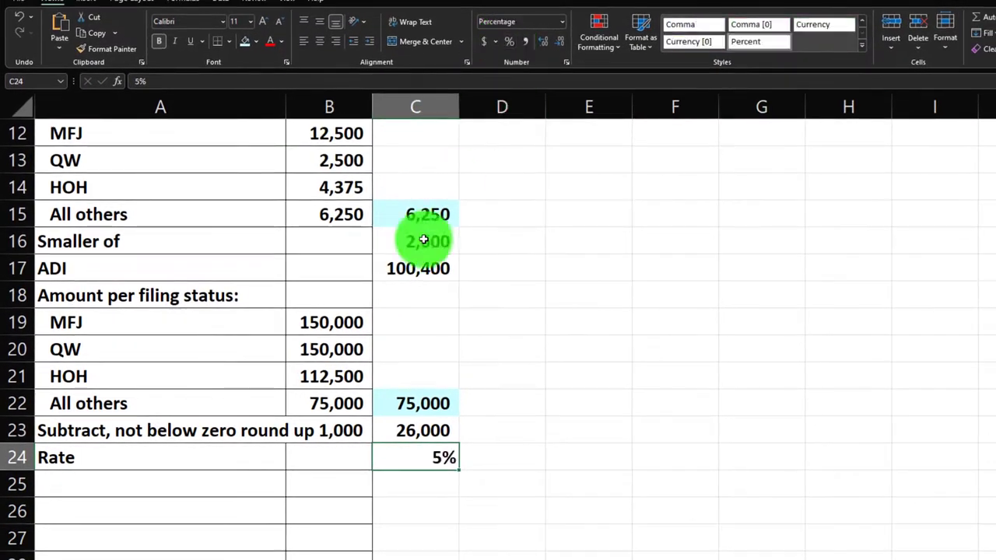
Add a Subtotal label in A25 and multiply the rounded excess by the rate in C25 with =C23*C24.
{"action": "left_click", "coordinate": [181, 488]}
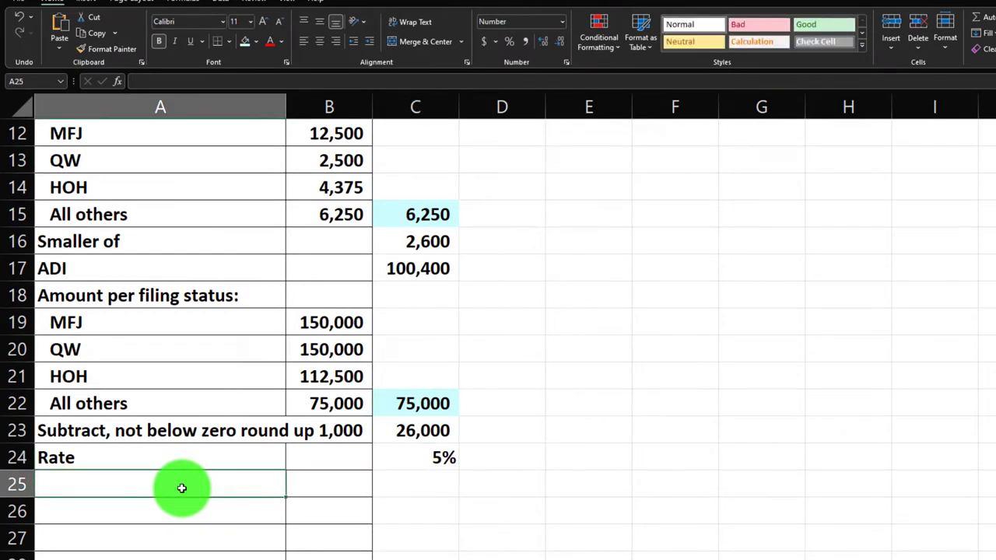
{"action": "type", "text": "Subtotal"}
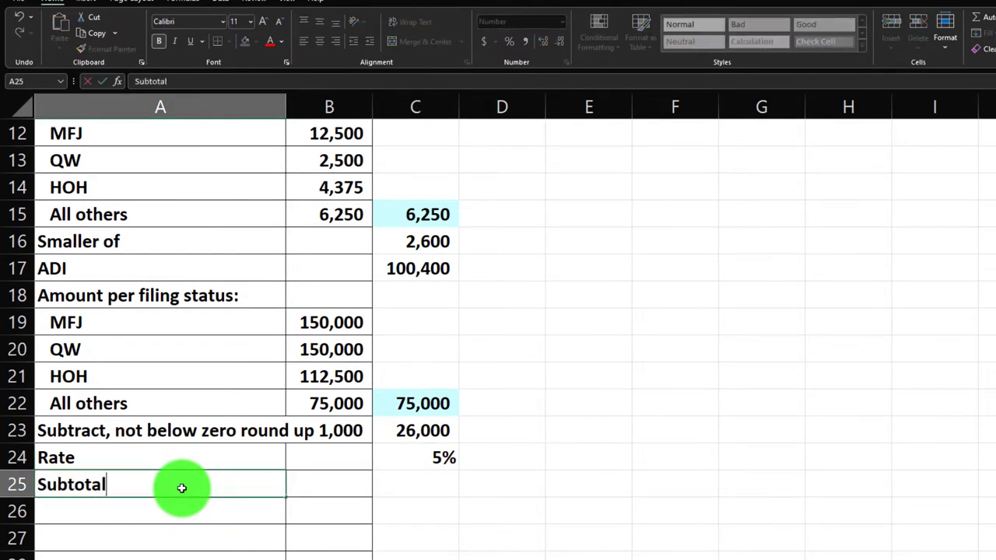
{"action": "key", "text": "Tab"}
{"action": "key", "text": "Tab"}
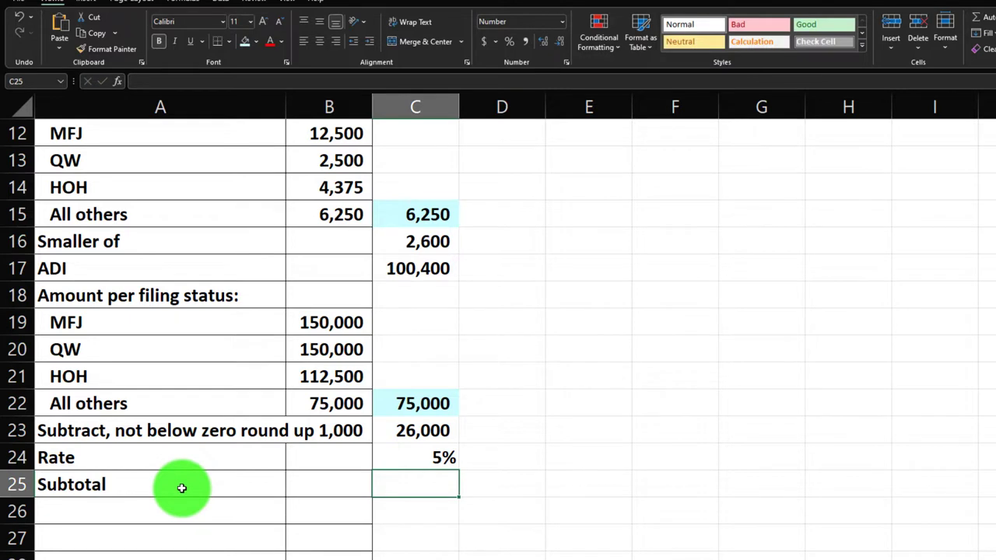
{"action": "type", "text": "="}
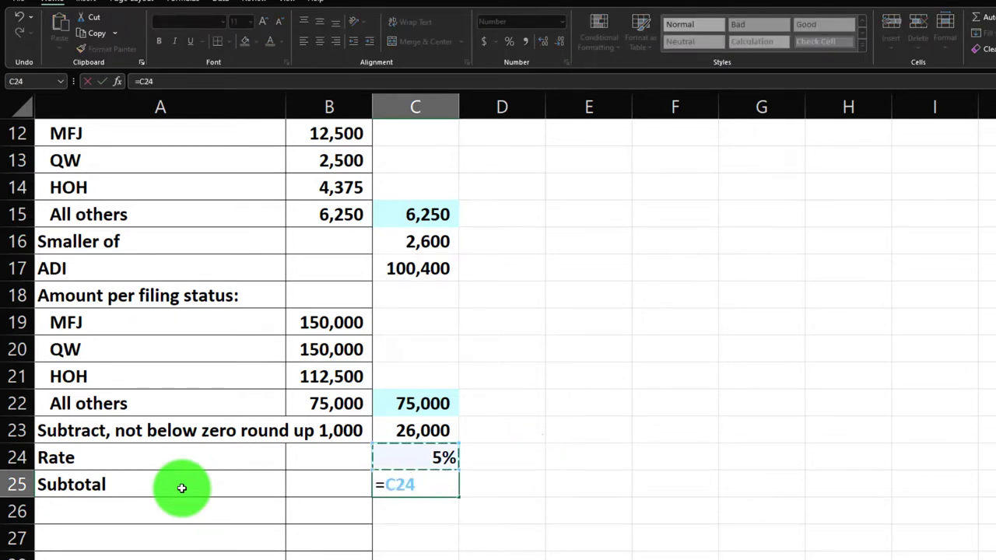
{"action": "key", "text": "Up"}
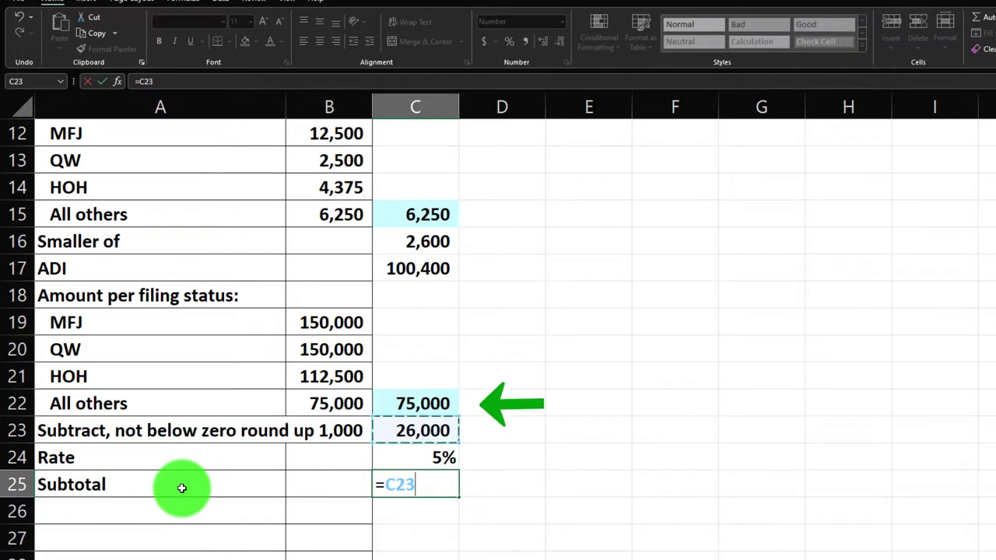
{"action": "left_click", "coordinate": [181, 488]}
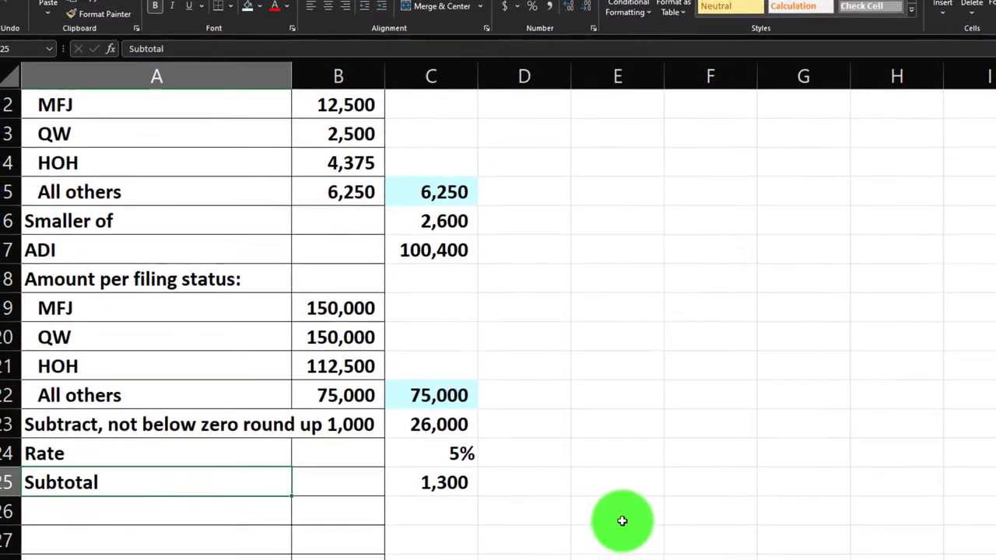
{"action": "left_click", "coordinate": [446, 475]}
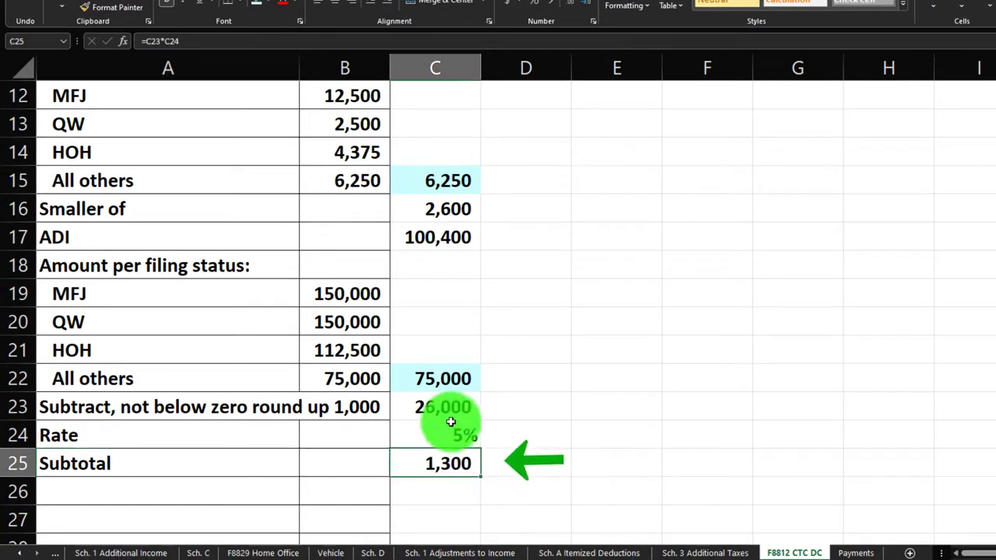
Check the smaller-of amount in C16 and label A26 as Phase out.
{"action": "left_click", "coordinate": [443, 210]}
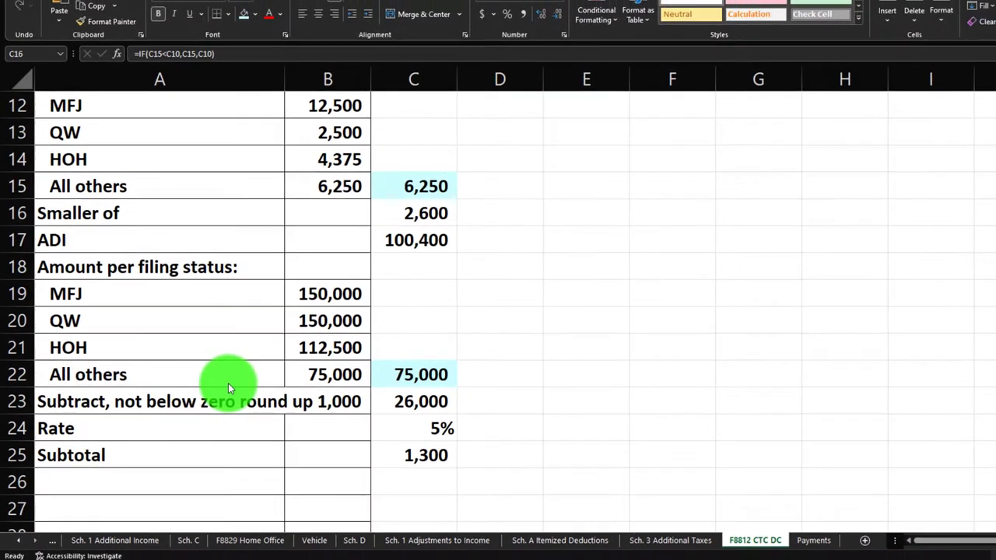
{"action": "left_click", "coordinate": [155, 478]}
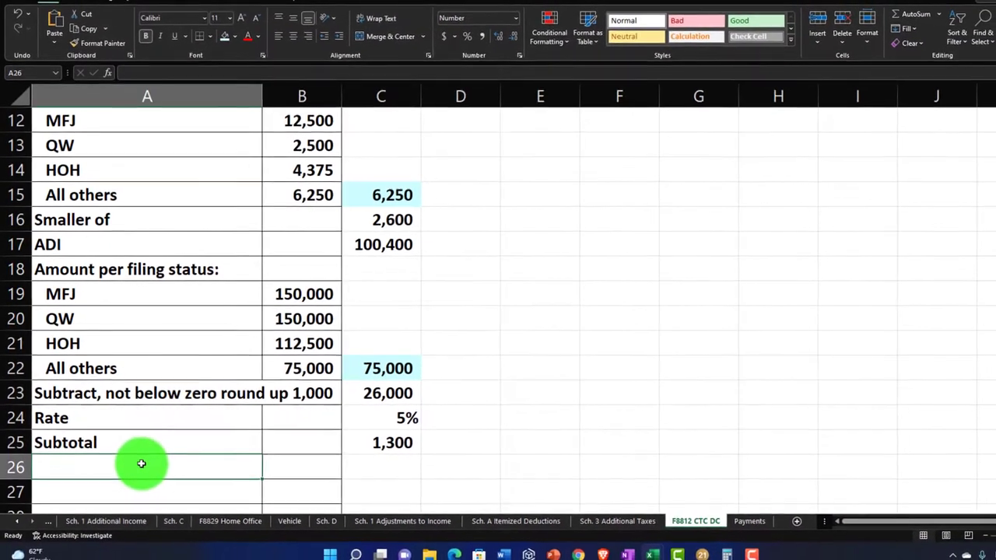
{"action": "type", "text": "S"}
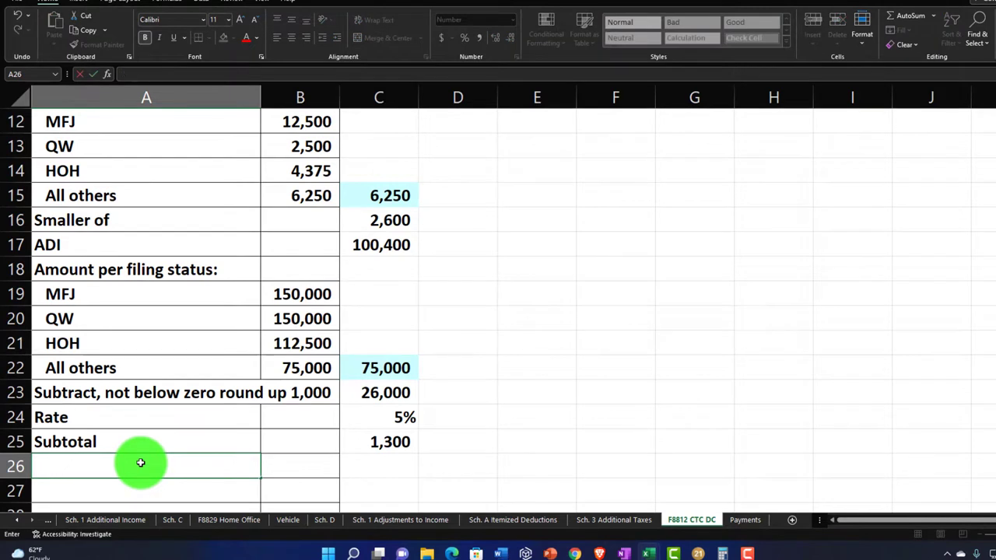
{"action": "key", "text": "Tab"}
{"action": "key", "text": "Tab"}
{"action": "key", "text": "Tab"}
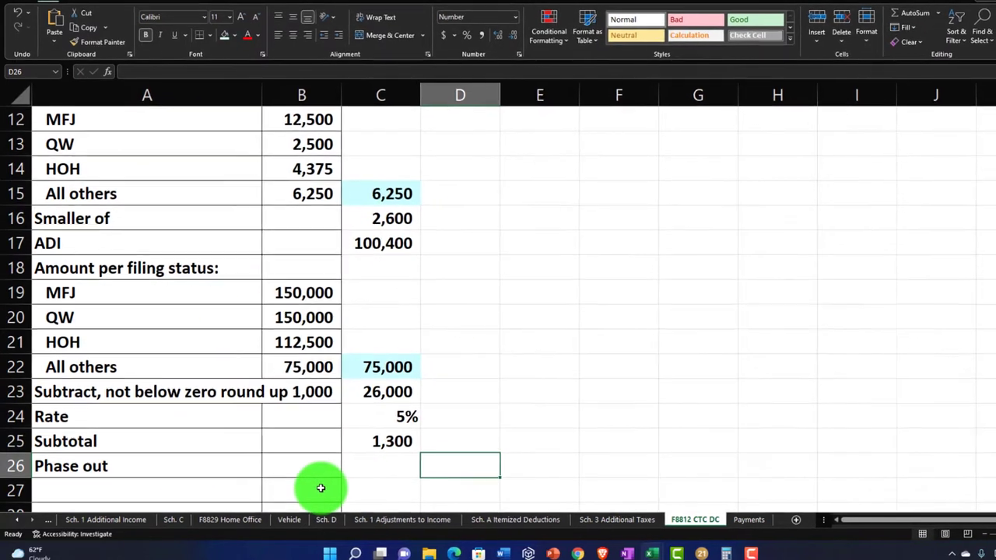
In D26, calculate the phase-out as the smaller of the two amounts with =IF(C25<C16,C25,C16).
{"action": "key", "text": "BackSpace"}
{"action": "type", "text": "=if("}
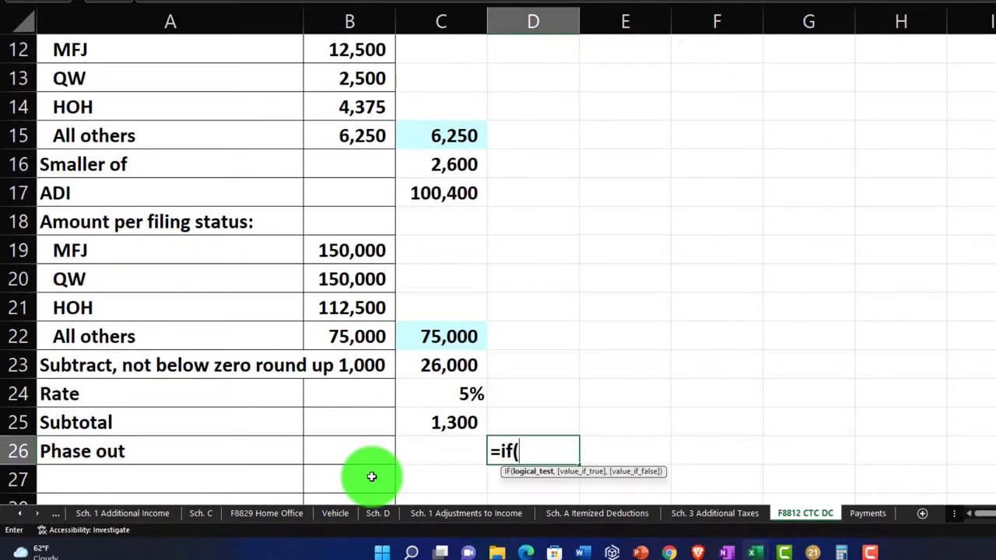
{"action": "left_click", "coordinate": [446, 420]}
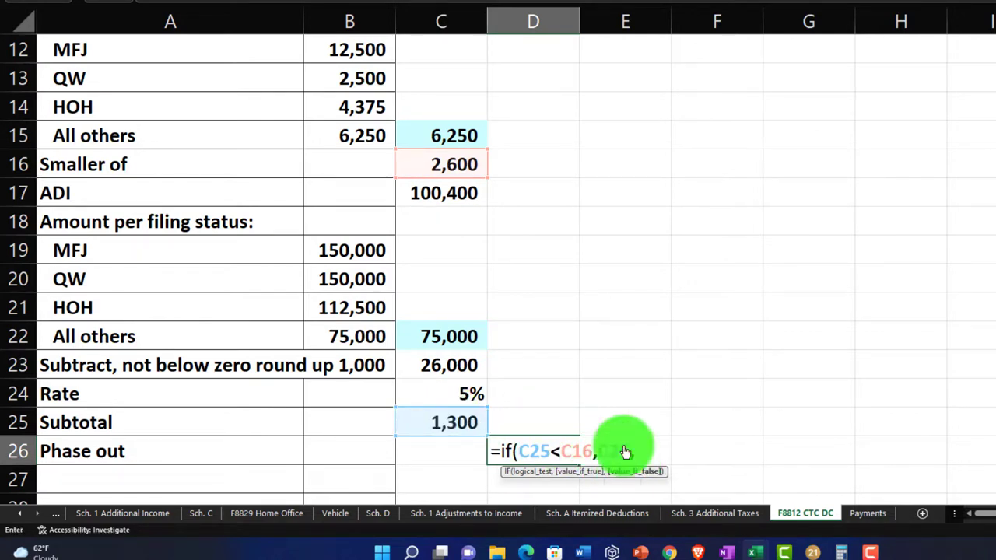
{"action": "left_click", "coordinate": [452, 167]}
{"action": "key", "text": "Return"}
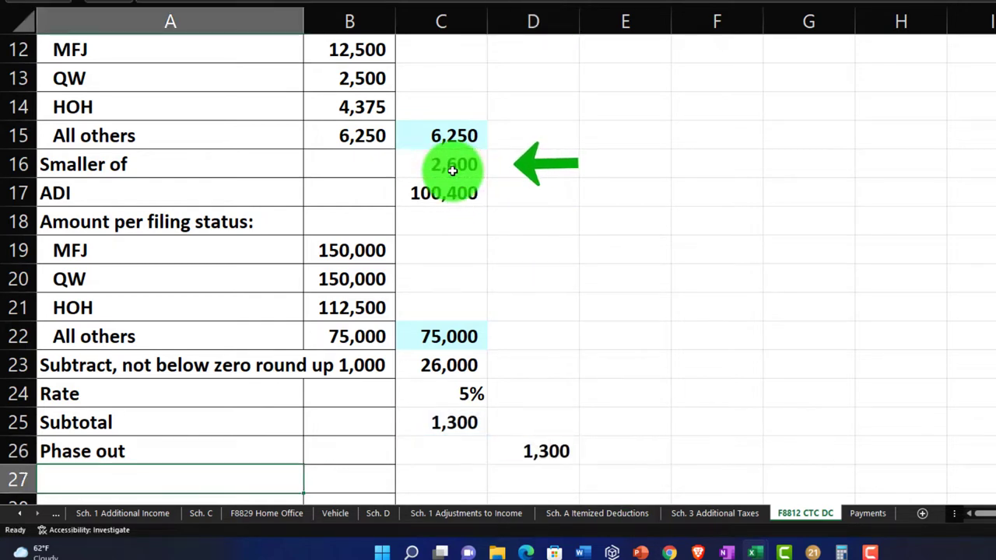
{"action": "key", "text": "Right"}
{"action": "key", "text": "Right"}
{"action": "key", "text": "Right"}
{"action": "key", "text": "Up"}
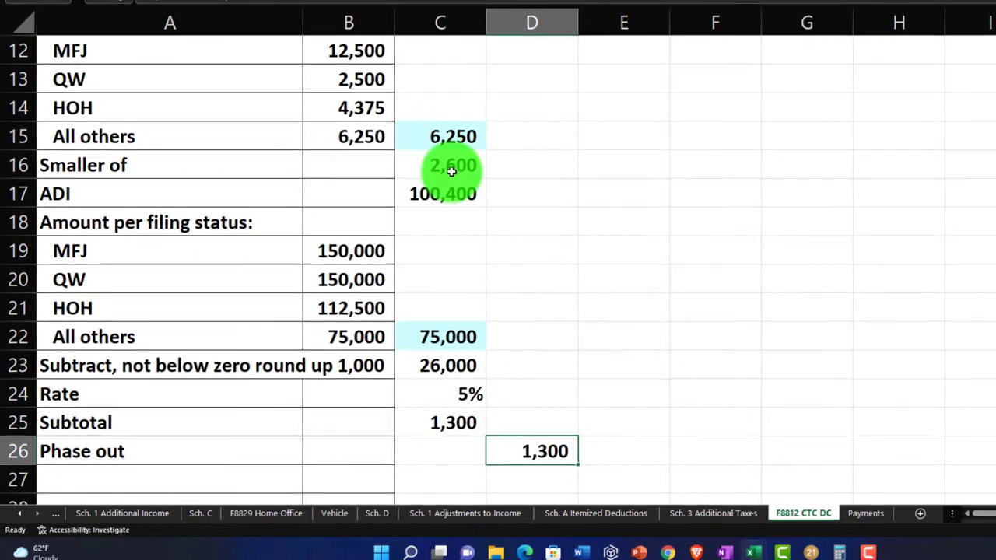
{"action": "scroll", "coordinate": [450, 257], "scroll_direction": "up", "scroll_amount": 2}
{"action": "scroll", "coordinate": [402, 301], "scroll_direction": "down", "scroll_amount": 2}
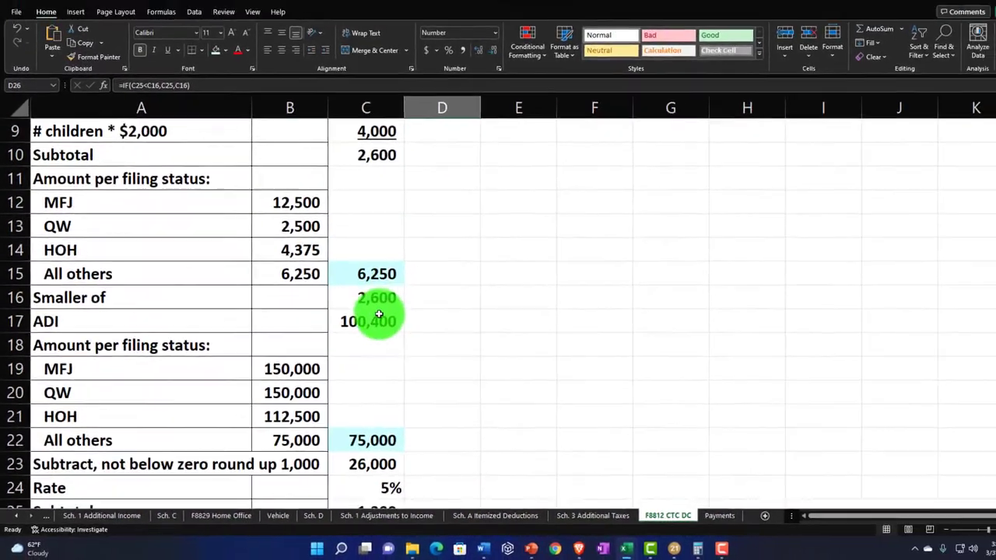
Label A27 as Child tax credit.
{"action": "left_click", "coordinate": [96, 493]}
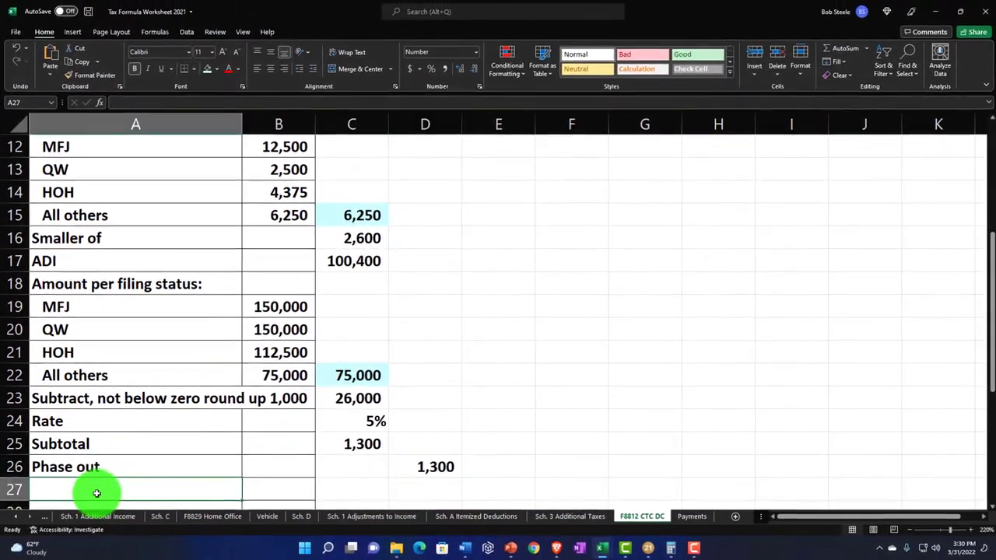
{"action": "type", "text": "Subtoa"}
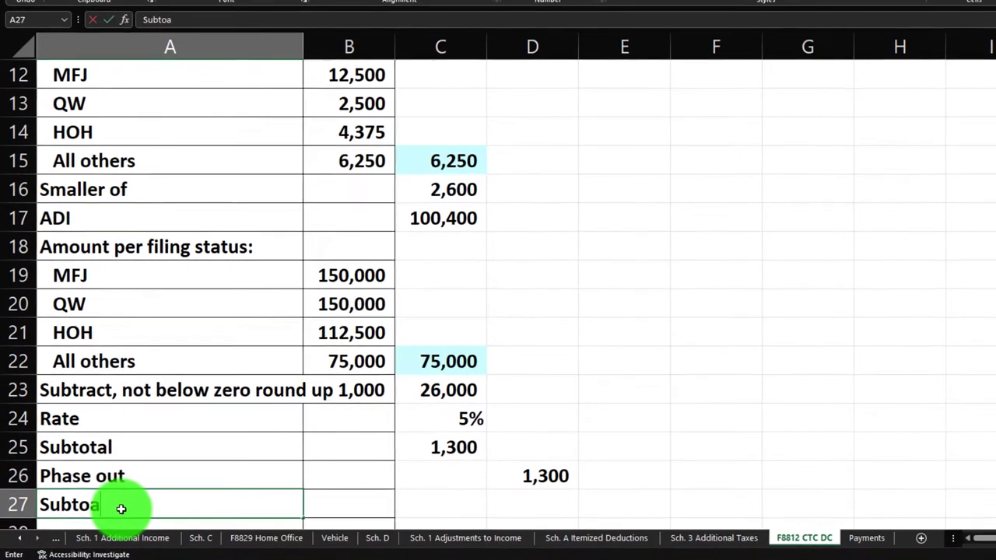
{"action": "key", "text": "BackSpace"}
{"action": "key", "text": "BackSpace"}
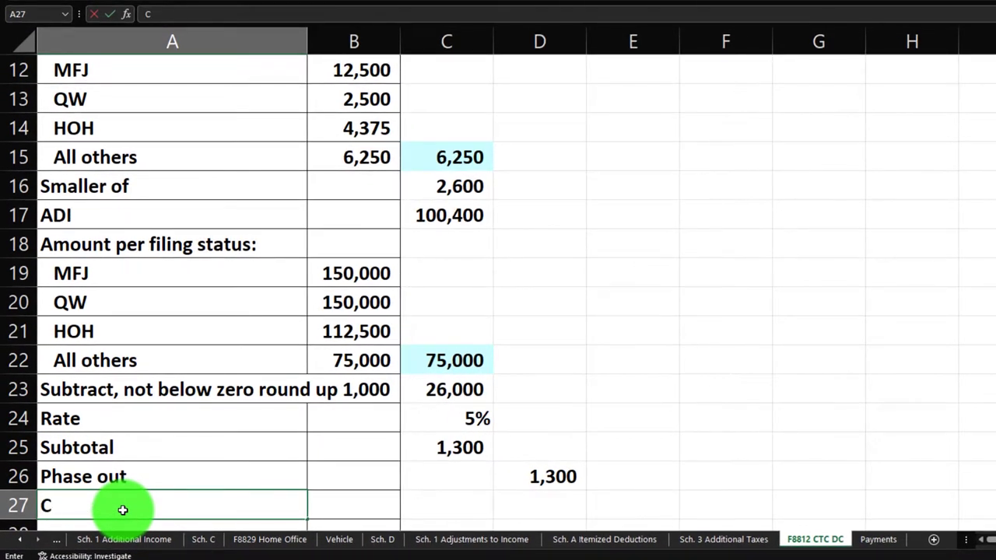
{"action": "type", "text": "hild tax credit"}
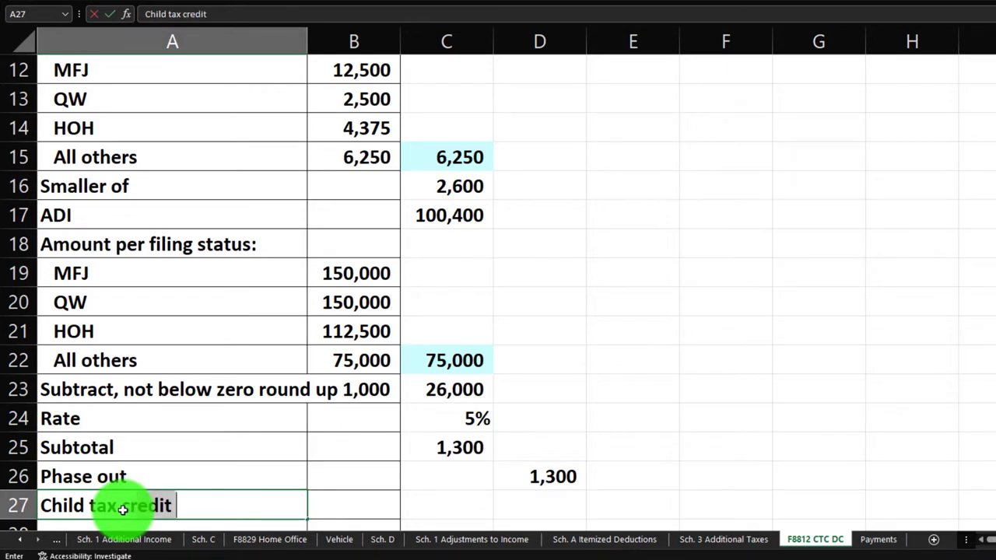
In E27, subtract the phase-out from the credit before phase out with =D8-D26.
{"action": "key", "text": "Tab"}
{"action": "key", "text": "Tab"}
{"action": "key", "text": "Tab"}
{"action": "key", "text": "Tab"}
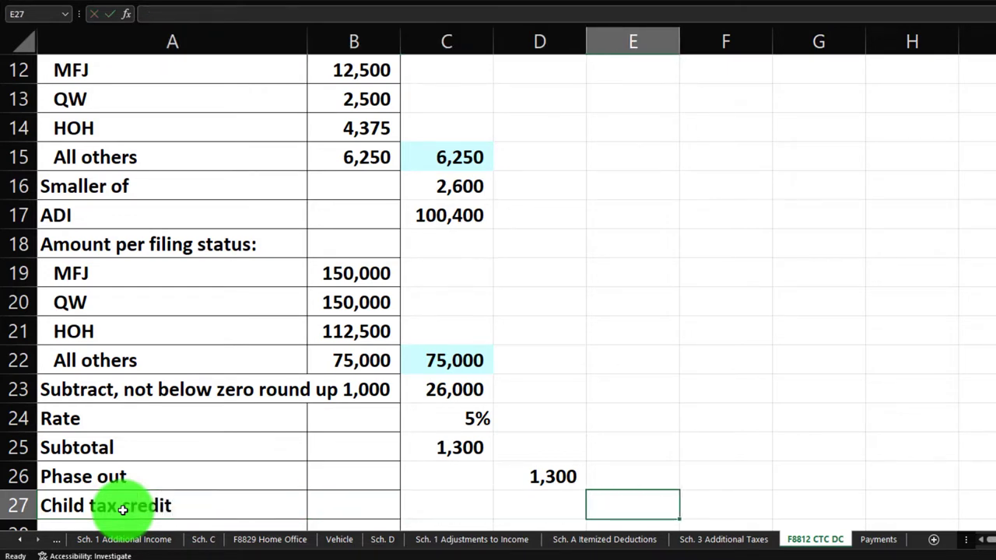
{"action": "scroll", "coordinate": [354, 403], "scroll_direction": "up", "scroll_amount": 2}
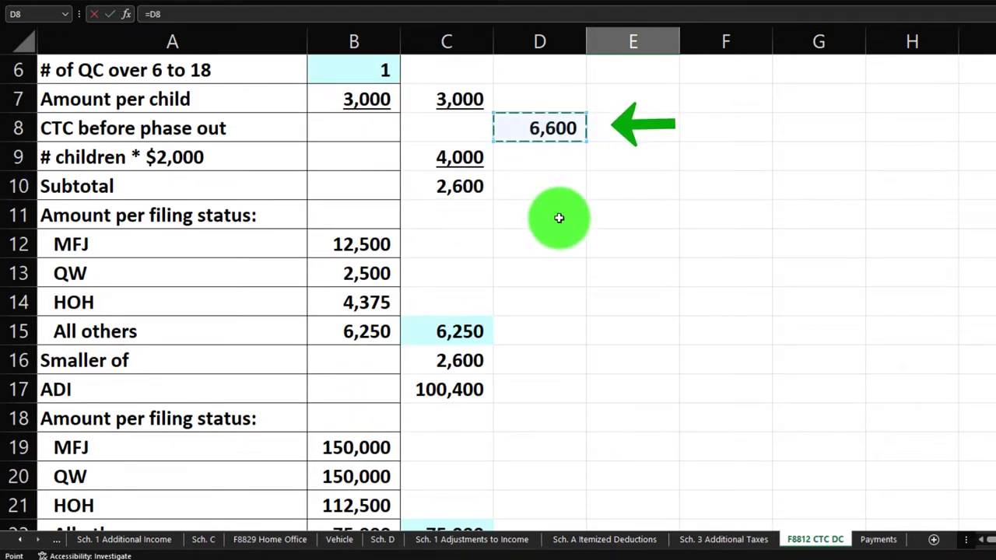
{"action": "key", "text": "Up"}
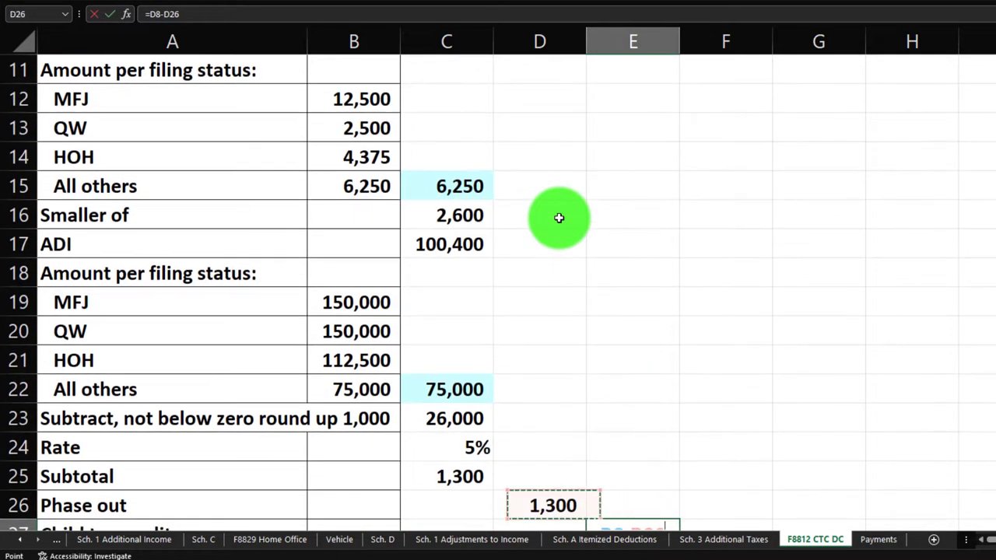
{"action": "key", "text": "Left"}
{"action": "key", "text": "Return"}
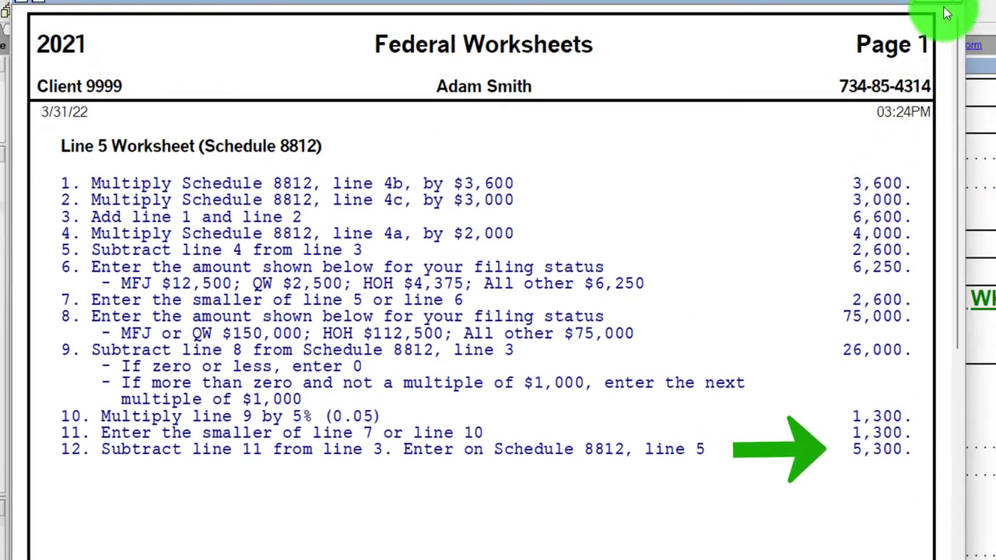
In Lacerte, close the Line 5 worksheet and review Schedule 8812's lines 5 and 6 and the dependents section of Form 1040.
{"action": "left_click", "coordinate": [943, 17]}
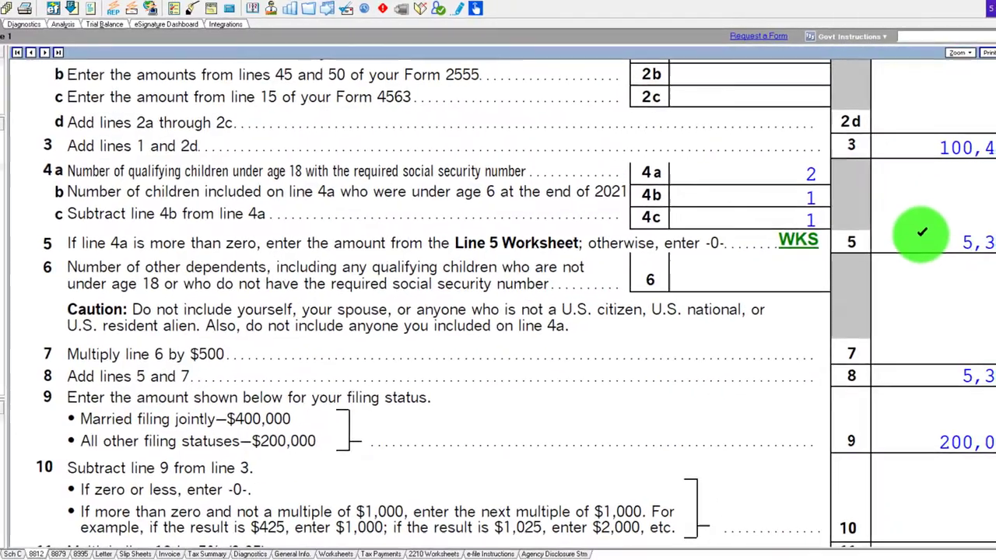
{"action": "left_click", "coordinate": [673, 263]}
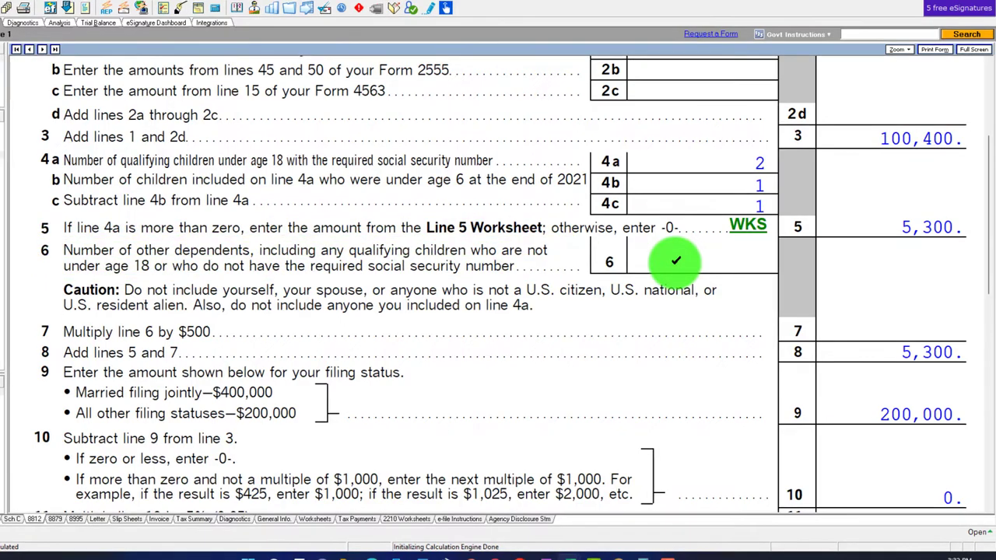
{"action": "left_click", "coordinate": [673, 262]}
{"action": "scroll", "coordinate": [460, 318], "scroll_direction": "up", "scroll_amount": 3}
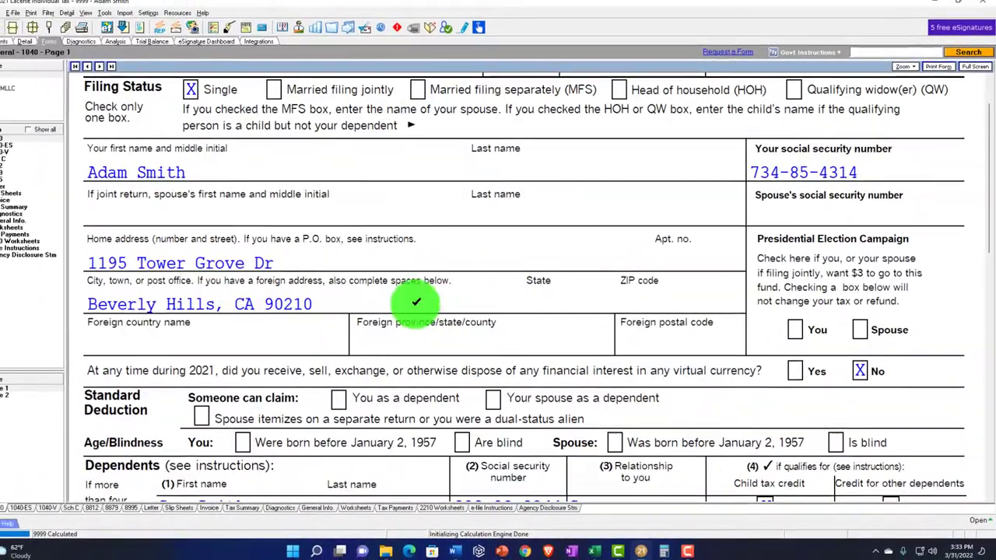
{"action": "scroll", "coordinate": [311, 218], "scroll_direction": "down", "scroll_amount": 1}
{"action": "scroll", "coordinate": [311, 234], "scroll_direction": "down", "scroll_amount": 1}
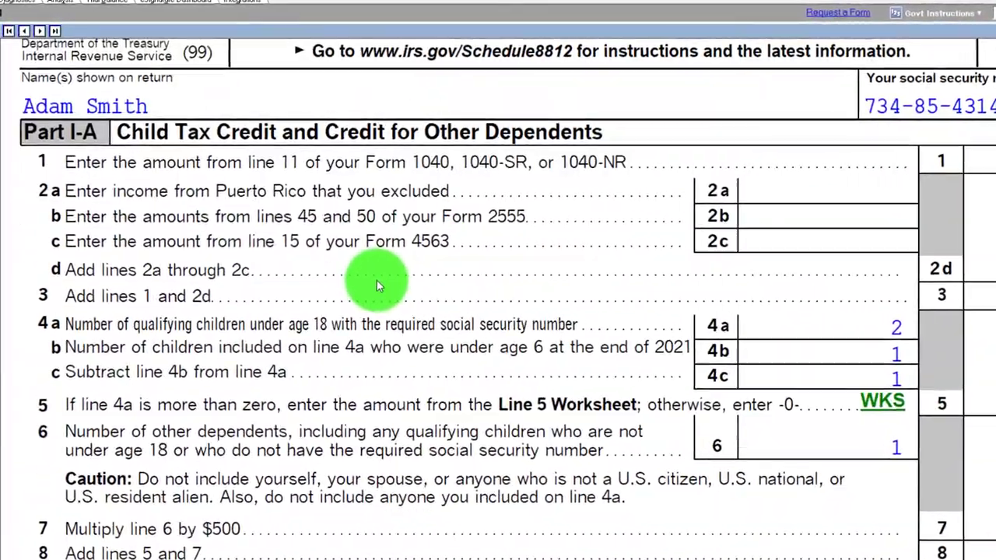
{"action": "scroll", "coordinate": [381, 284], "scroll_direction": "down", "scroll_amount": 3}
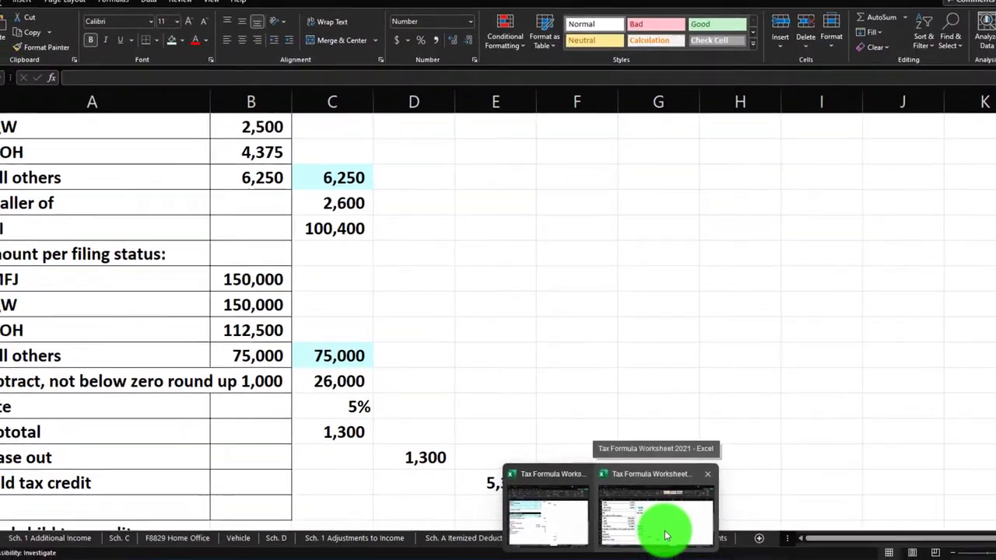
Switch back to the Excel tax worksheet, label A32 as Number of dependents under Other Dependent Credit and enter 1 in B32.
{"action": "left_click", "coordinate": [665, 535]}
{"action": "left_click", "coordinate": [424, 404]}
{"action": "scroll", "coordinate": [435, 389], "scroll_direction": "down", "scroll_amount": 3}
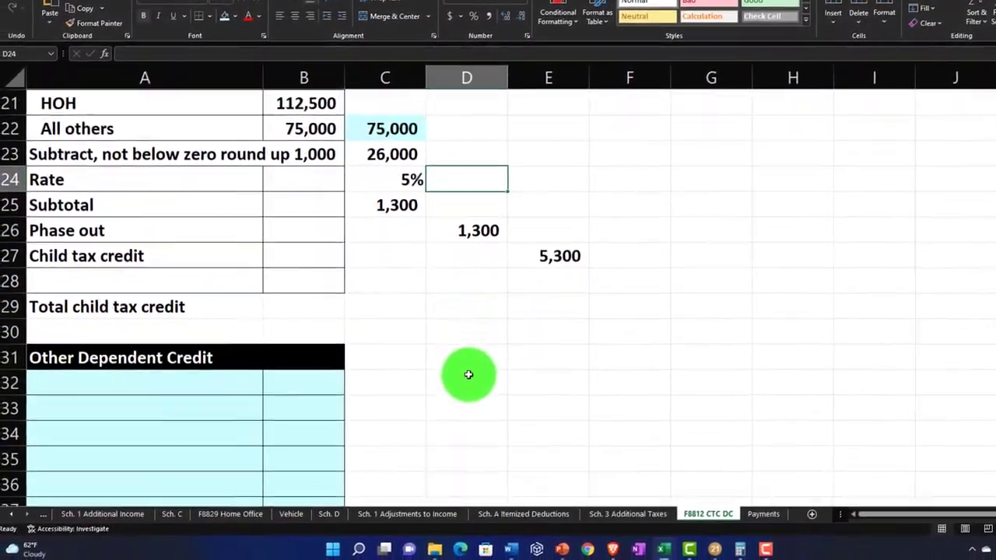
{"action": "left_click", "coordinate": [128, 352]}
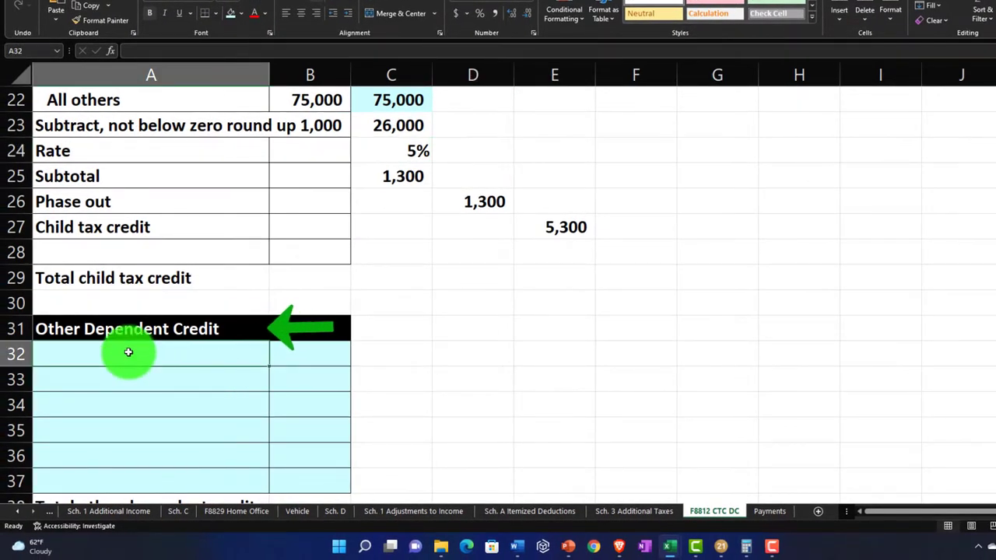
{"action": "type", "text": "Number of"}
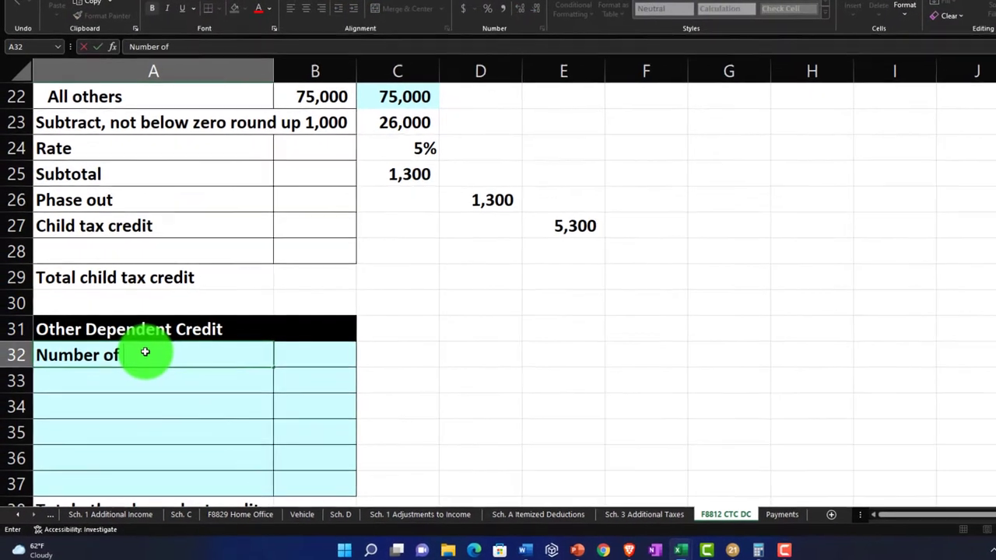
{"action": "type", "text": " depende"}
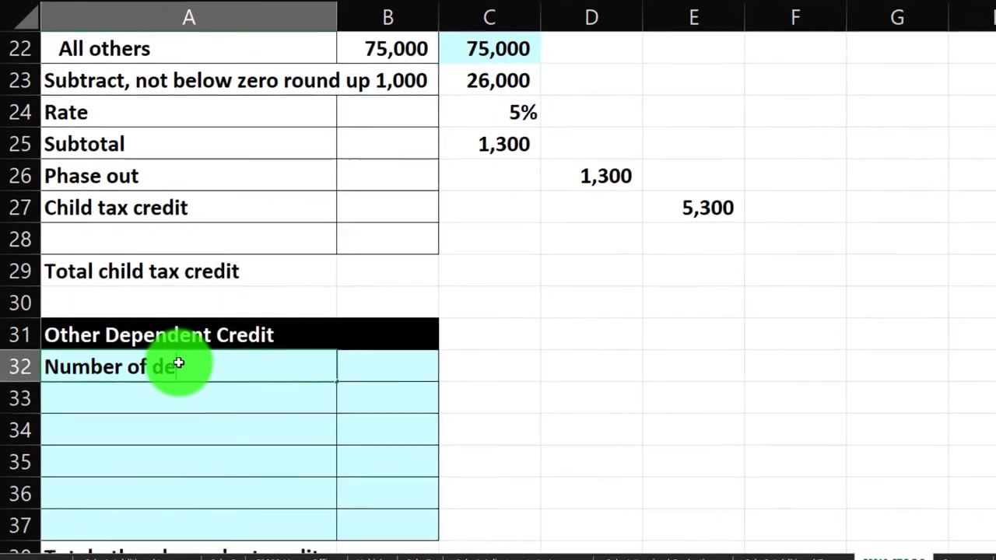
{"action": "type", "text": "nts"}
{"action": "key", "text": "Tab"}
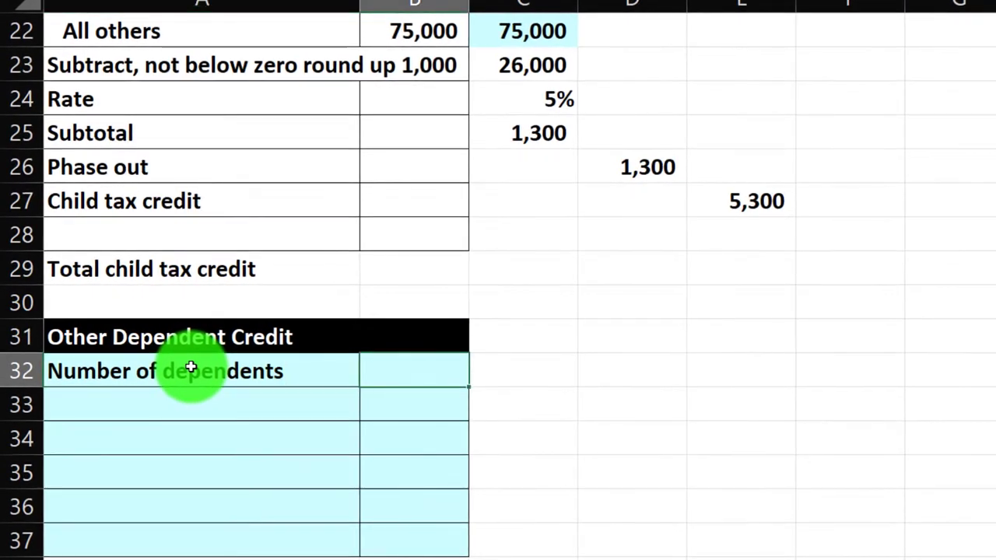
{"action": "type", "text": "1"}
{"action": "key", "text": "Return"}
Remove the blue fill from the Other Dependent Credit block A32:B38 and clear the total label in A38.
{"action": "scroll", "coordinate": [186, 343], "scroll_direction": "down", "scroll_amount": 1}
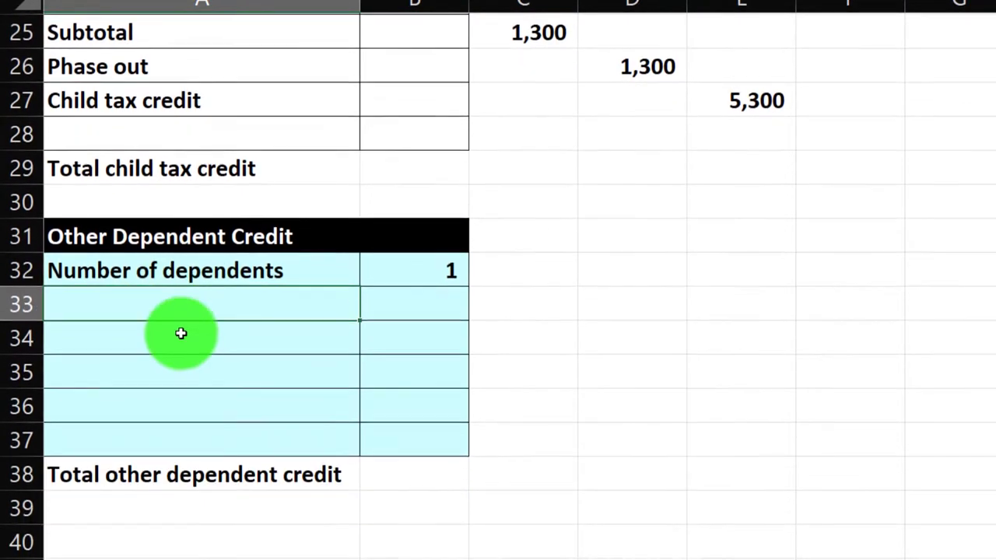
{"action": "left_click_drag", "start_coordinate": [121, 275], "coordinate": [402, 460]}
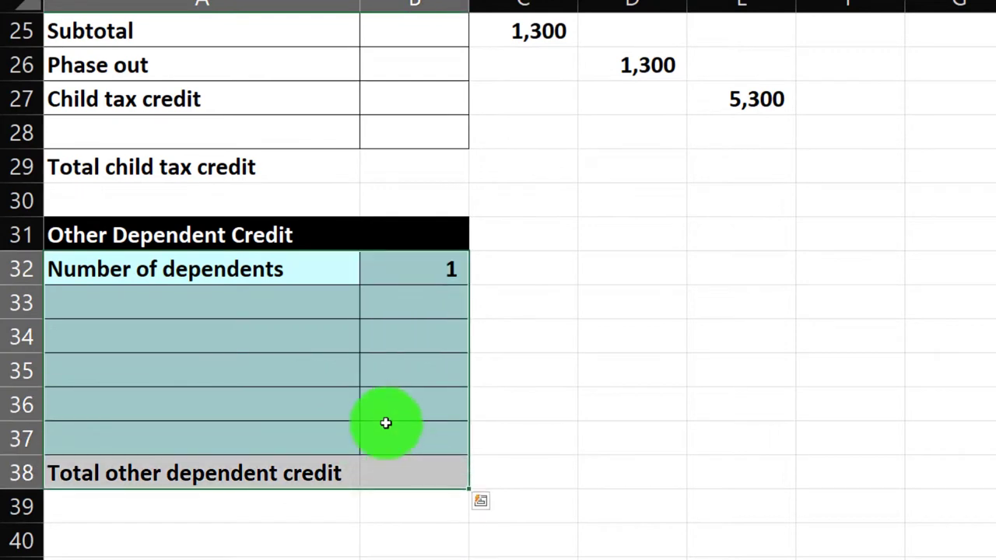
{"action": "right_click", "coordinate": [385, 422]}
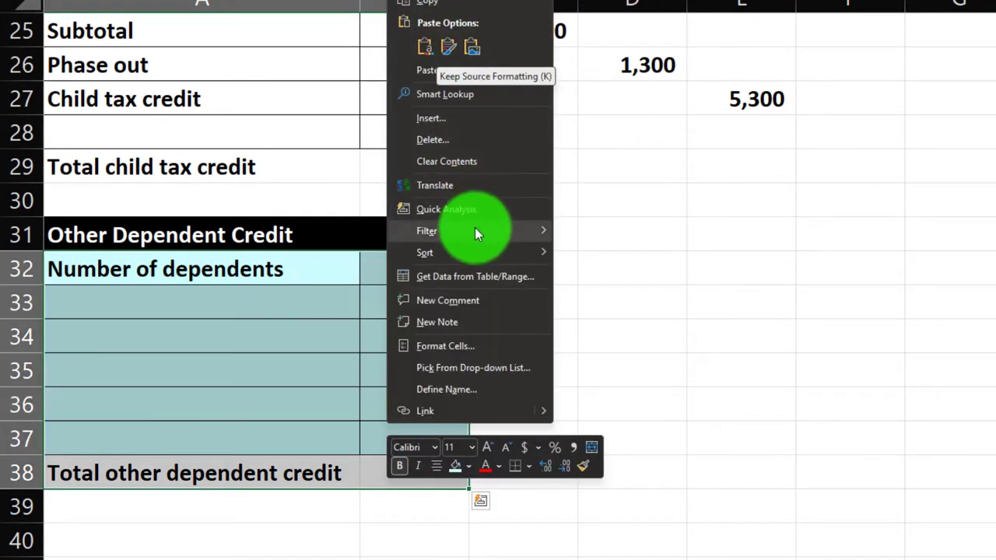
{"action": "left_click", "coordinate": [470, 465]}
{"action": "left_click", "coordinate": [473, 420]}
{"action": "left_click", "coordinate": [280, 408]}
{"action": "left_click", "coordinate": [262, 464]}
{"action": "key", "text": "Delete"}
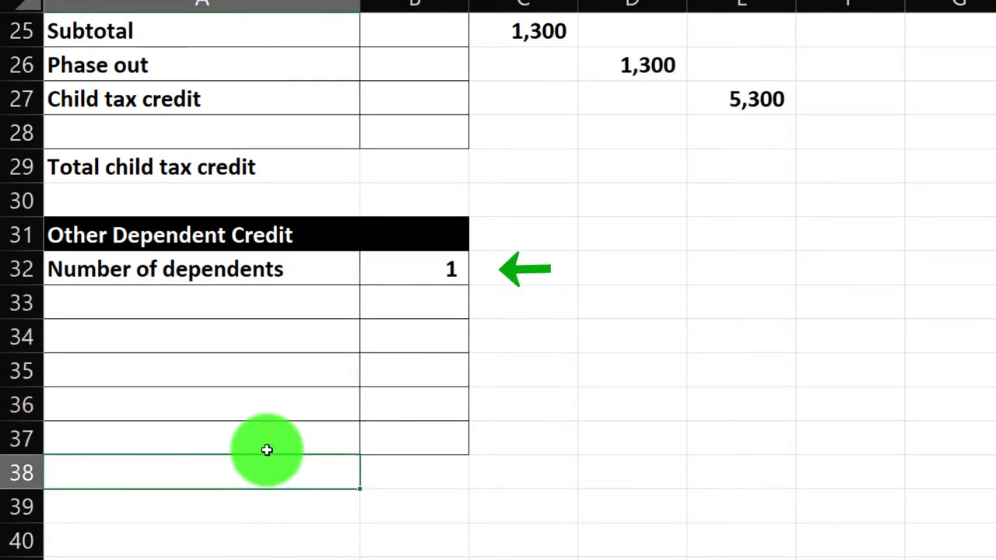
Label A33 as Amount per dependent and enter 500 in B33.
{"action": "left_click", "coordinate": [187, 300]}
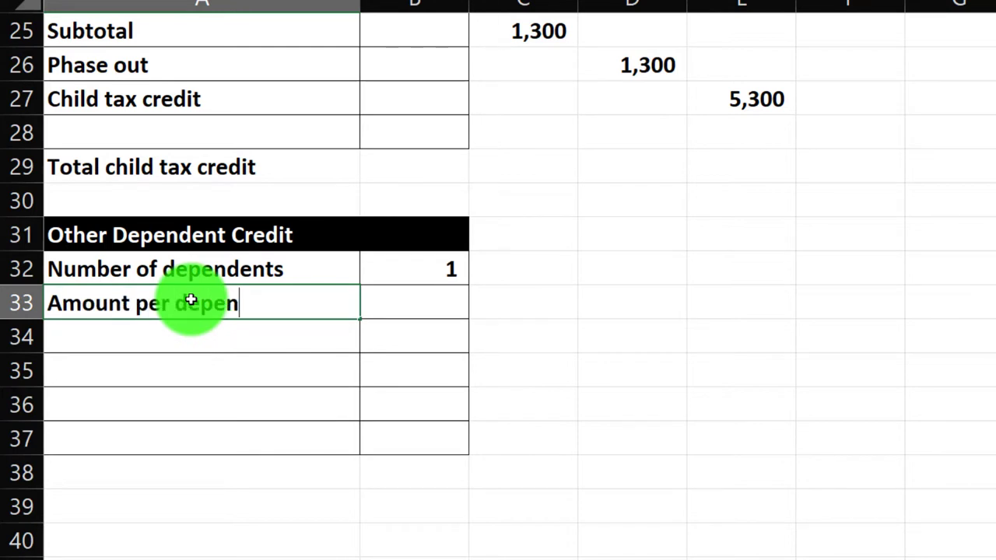
{"action": "type", "text": "t"}
{"action": "key", "text": "Tab"}
{"action": "type", "text": "500"}
{"action": "key", "text": "Return"}
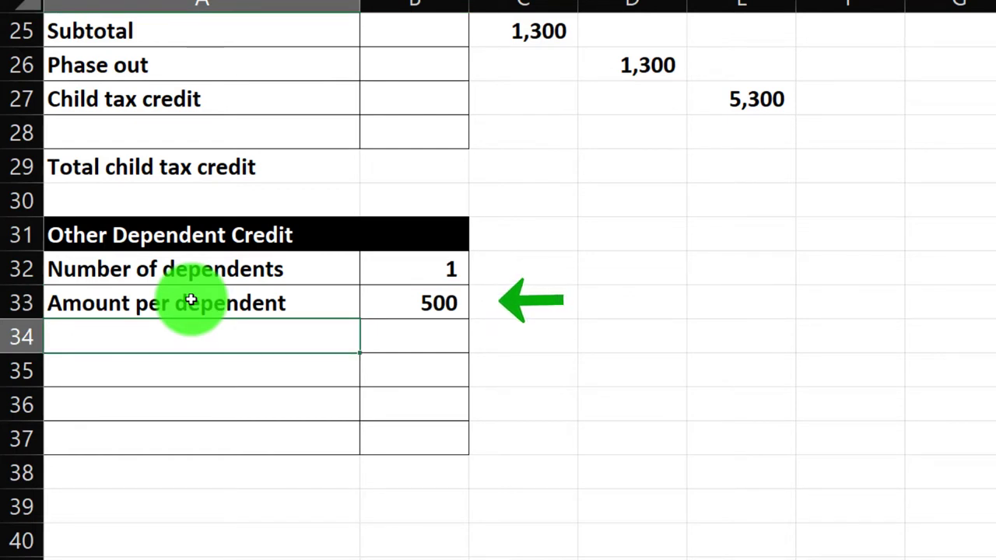
In E34, multiply the number of dependents by the amount per dependent with =B32*B33.
{"action": "key", "text": "Right"}
{"action": "key", "text": "Right"}
{"action": "key", "text": "Right"}
{"action": "key", "text": "Right"}
{"action": "key", "text": "Up"}
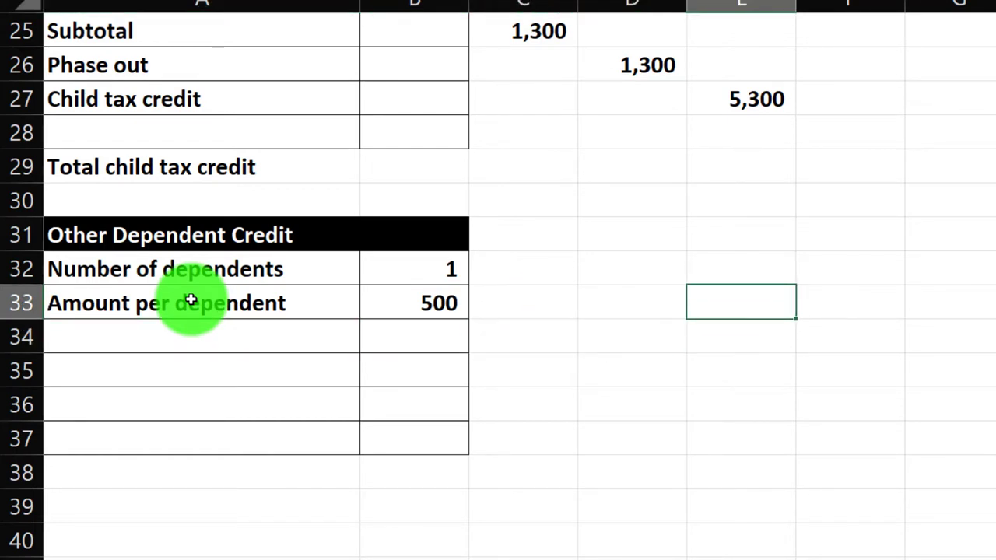
{"action": "key", "text": "Down"}
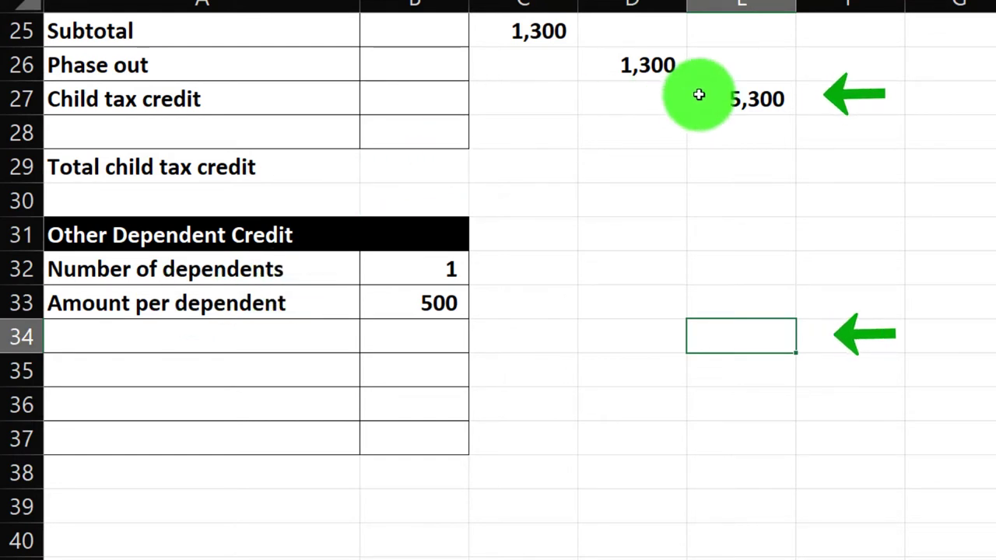
{"action": "type", "text": "="}
{"action": "key", "text": "Left"}
{"action": "key", "text": "Left"}
{"action": "key", "text": "Left"}
{"action": "key", "text": "Up"}
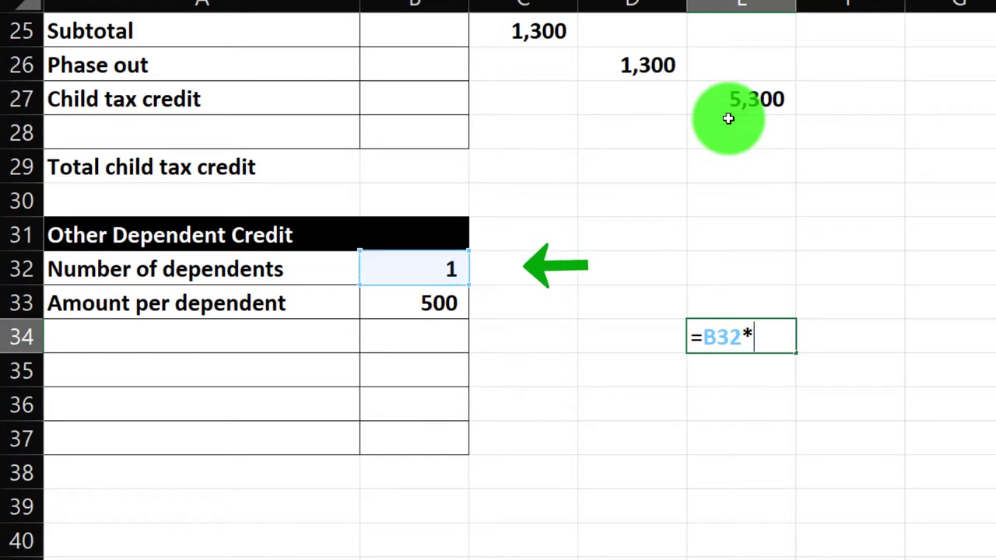
{"action": "key", "text": "Return"}
Label A34 as Total ODC before phase out.
{"action": "key", "text": "Left"}
{"action": "key", "text": "Left"}
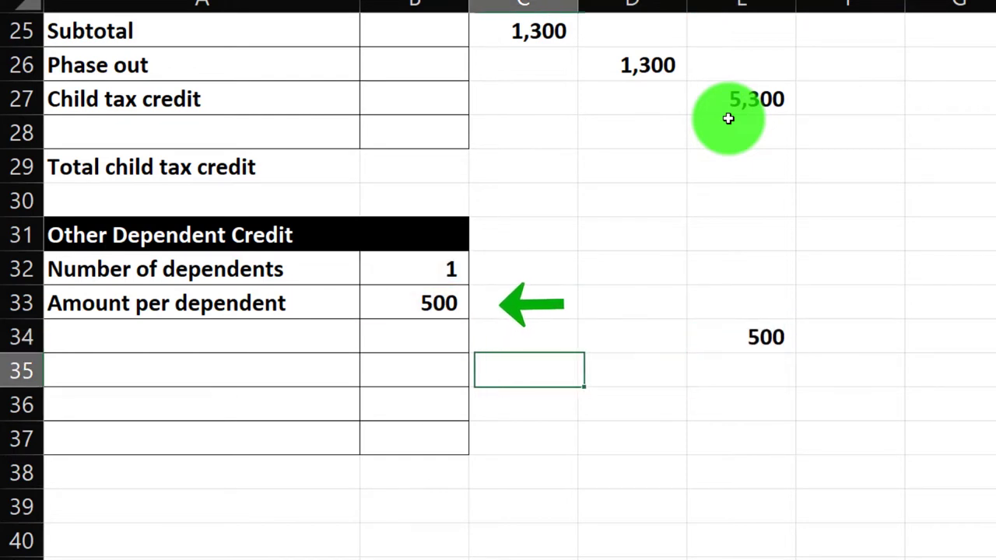
{"action": "key", "text": "Left"}
{"action": "key", "text": "Left"}
{"action": "key", "text": "Up"}
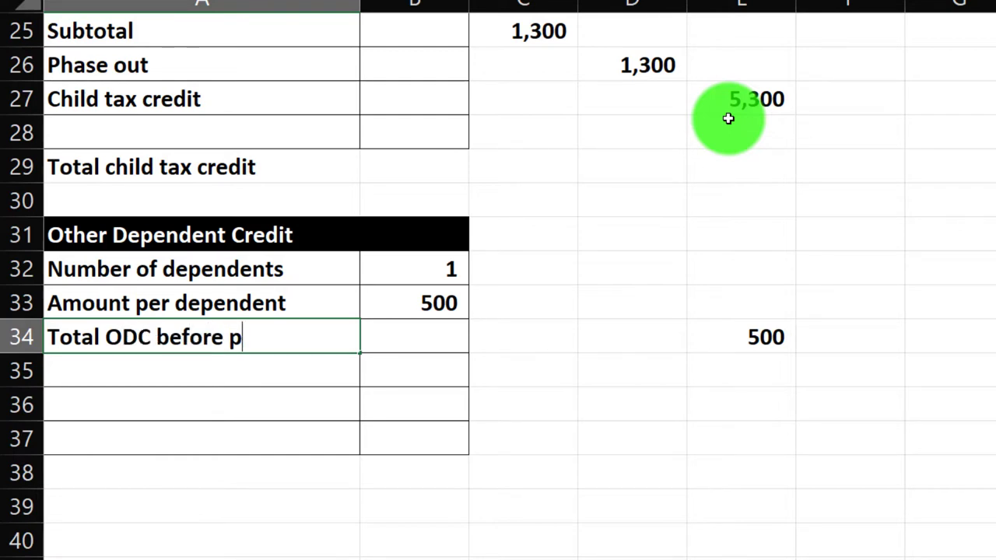
{"action": "type", "text": "ut"}
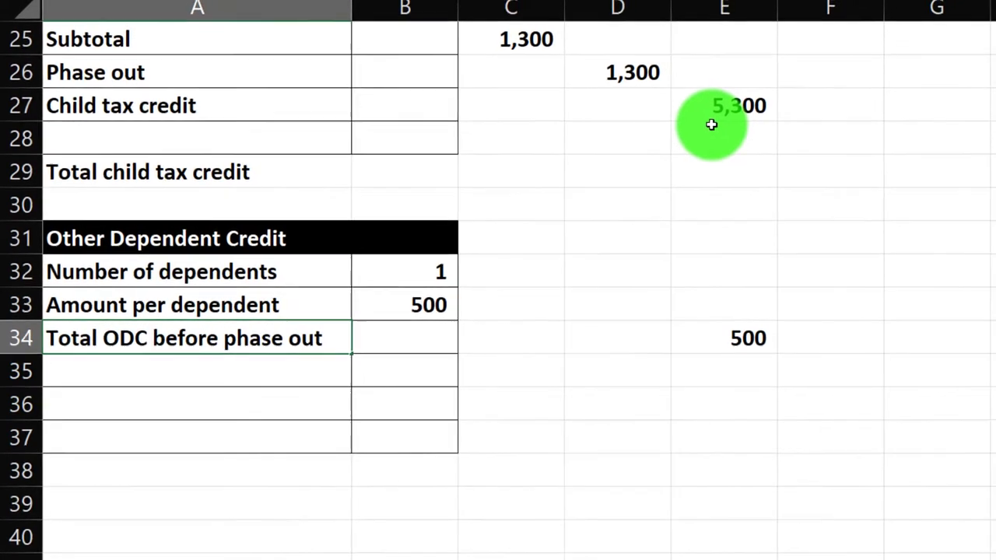
{"action": "key", "text": "Return"}
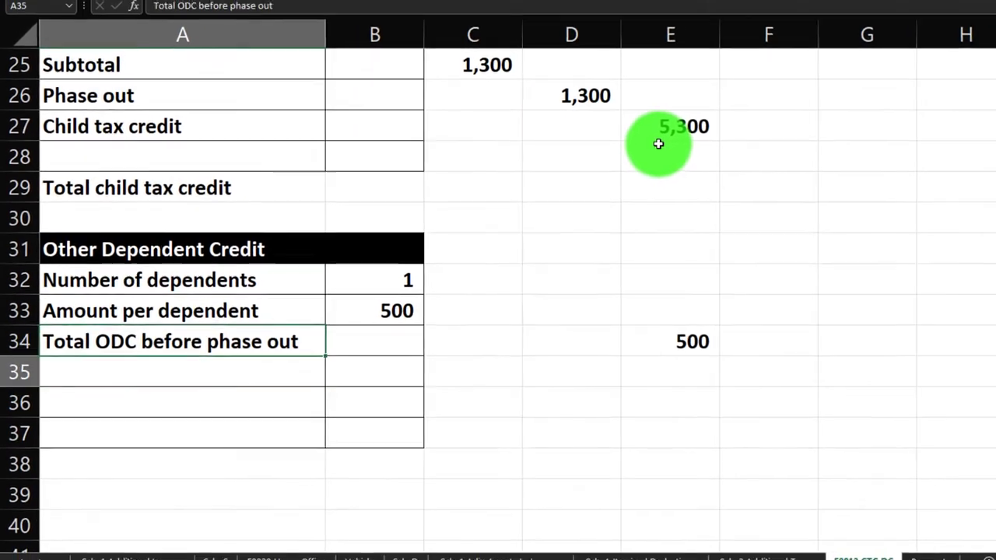
Label A36 as Total CTC & ODC before phase outs.
{"action": "key", "text": "Down"}
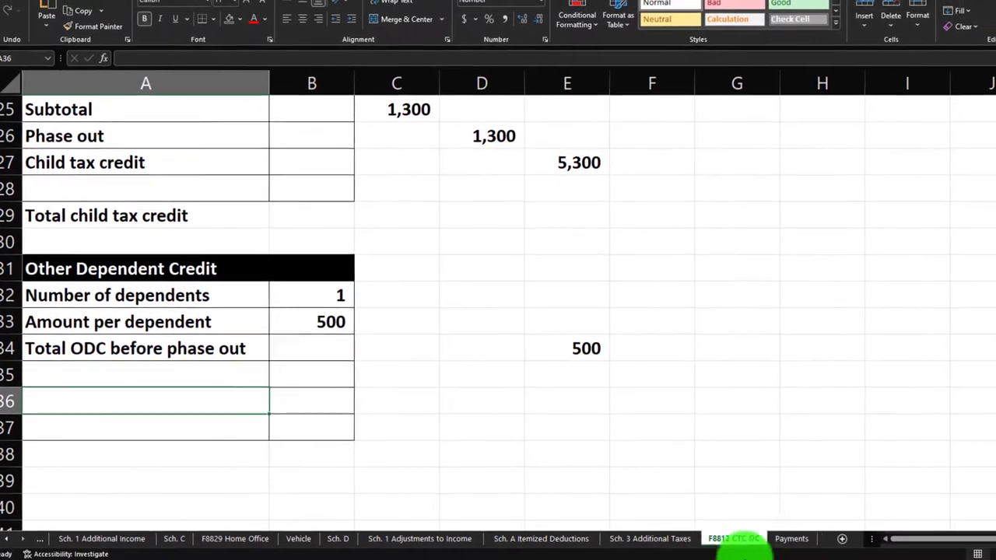
{"action": "left_click", "coordinate": [711, 556]}
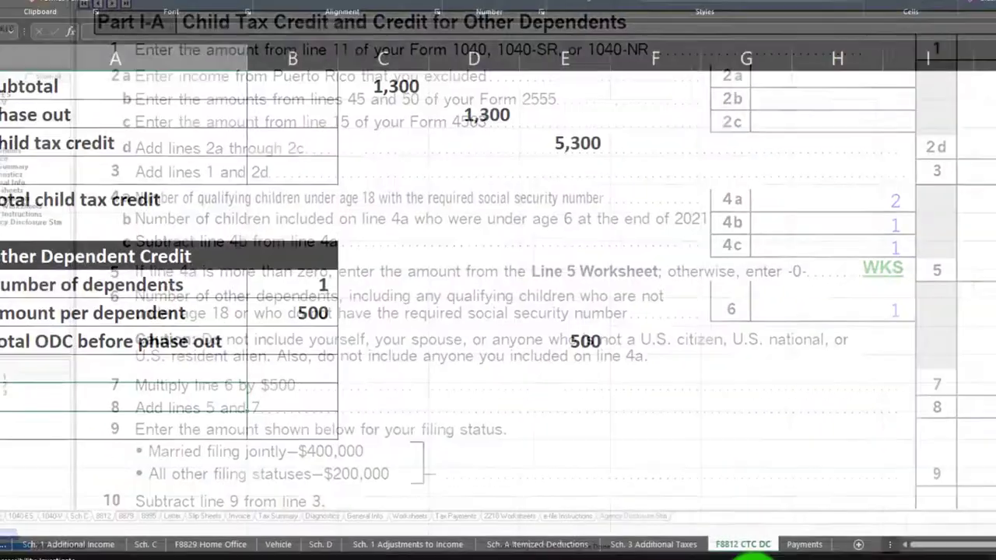
{"action": "type", "text": "Total "}
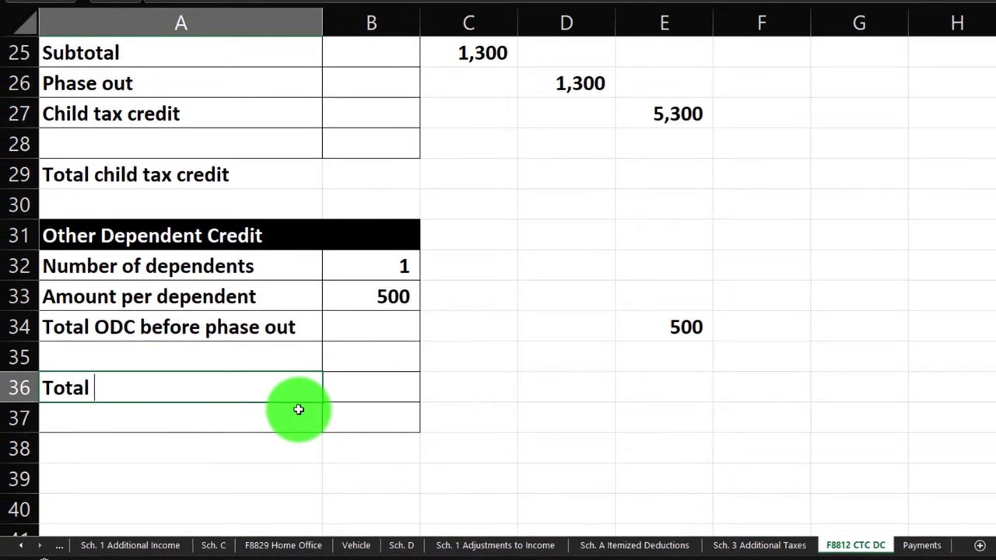
{"action": "type", "text": "CT"}
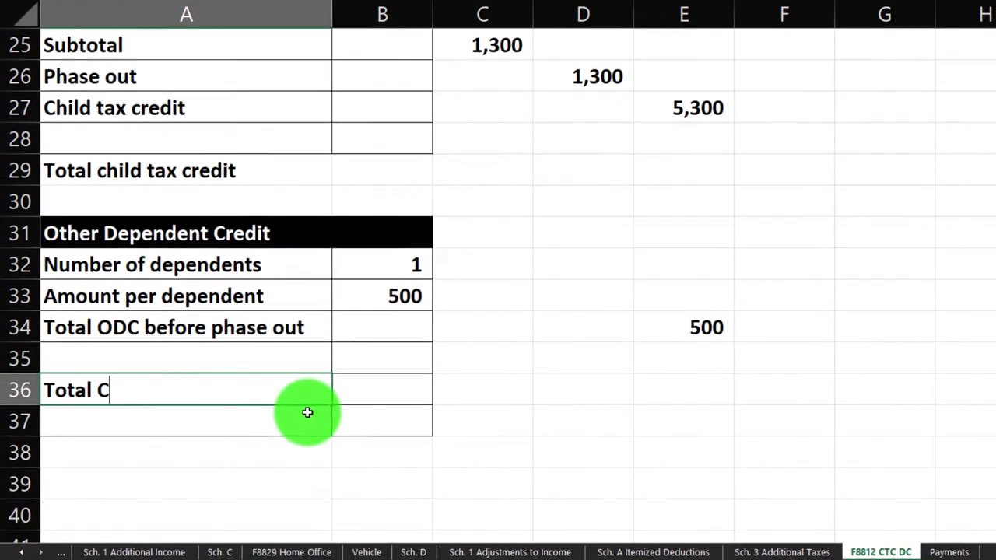
{"action": "type", "text": "C & ODC before phase outs"}
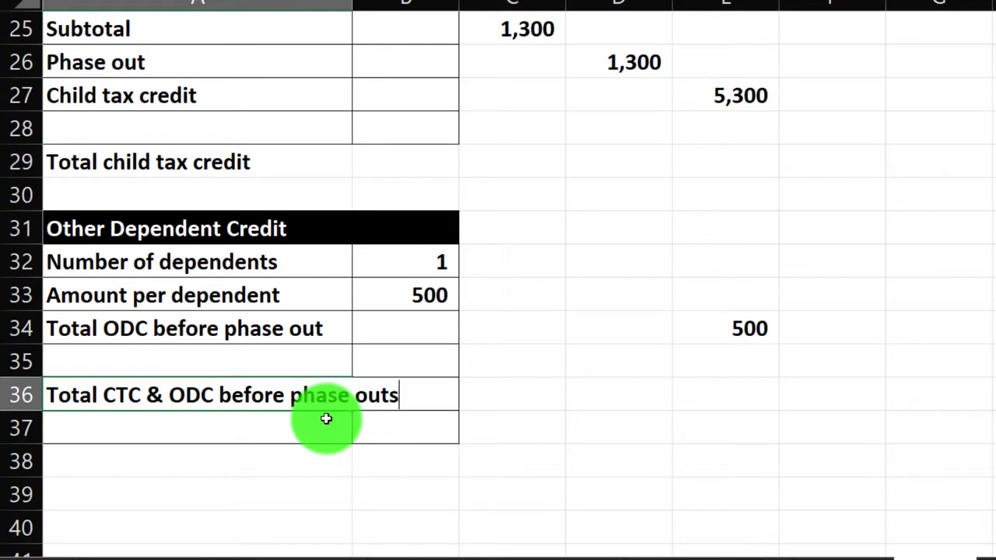
{"action": "key", "text": "Tab"}
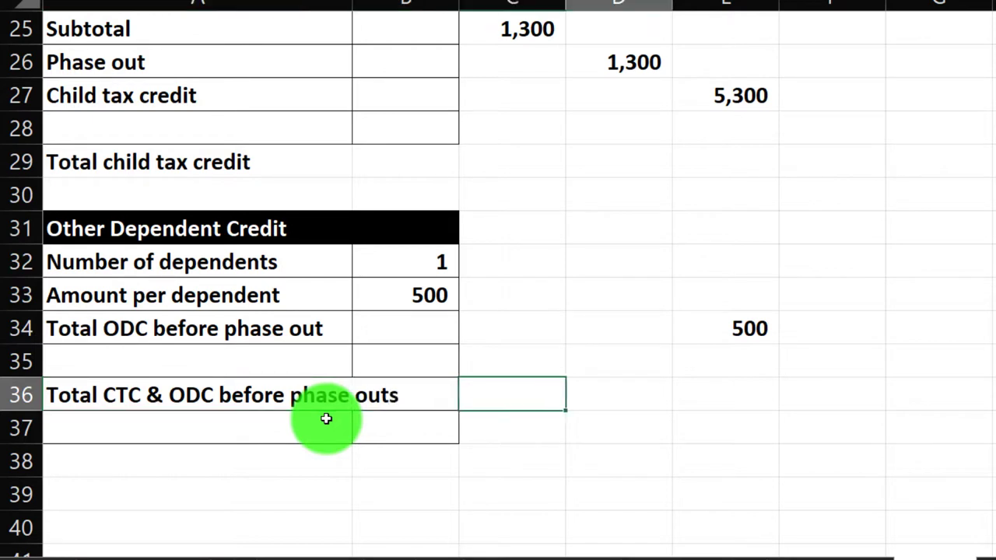
In F36, use SUM to total the child tax credit and ODC amounts in column E.
{"action": "type", "text": "=sum("}
{"action": "key", "text": "Left"}
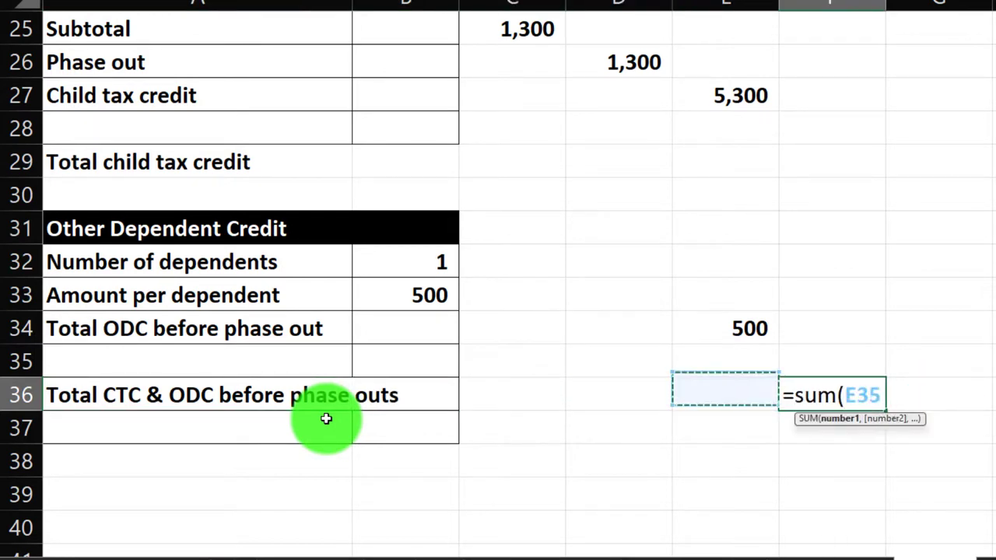
{"action": "key", "text": "Up"}
{"action": "key", "text": "Up"}
{"action": "key", "text": "shift+Up"}
{"action": "key", "text": "shift+Up"}
{"action": "key", "text": "shift+Up"}
{"action": "key", "text": "shift+Up"}
{"action": "key", "text": "shift+Up"}
{"action": "key", "text": "shift+Up"}
{"action": "key", "text": "shift+Up"}
{"action": "key", "text": "Return"}
{"action": "key", "text": "Left"}
Label A37 as Per filing status, A38 as MFJ and A39 as All others.
{"action": "left_click", "coordinate": [326, 419]}
{"action": "key", "text": "Down"}
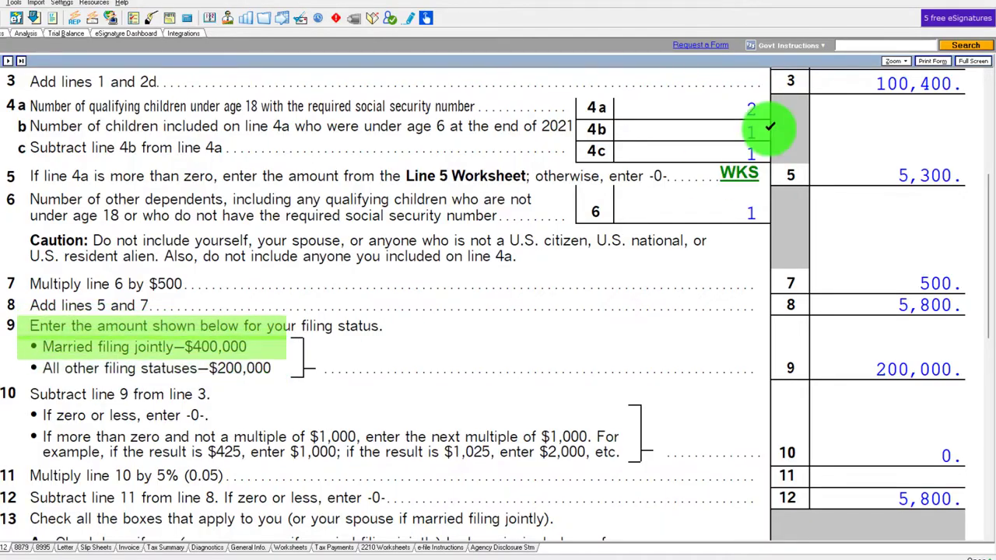
{"action": "mouse_move", "coordinate": [591, 533]}
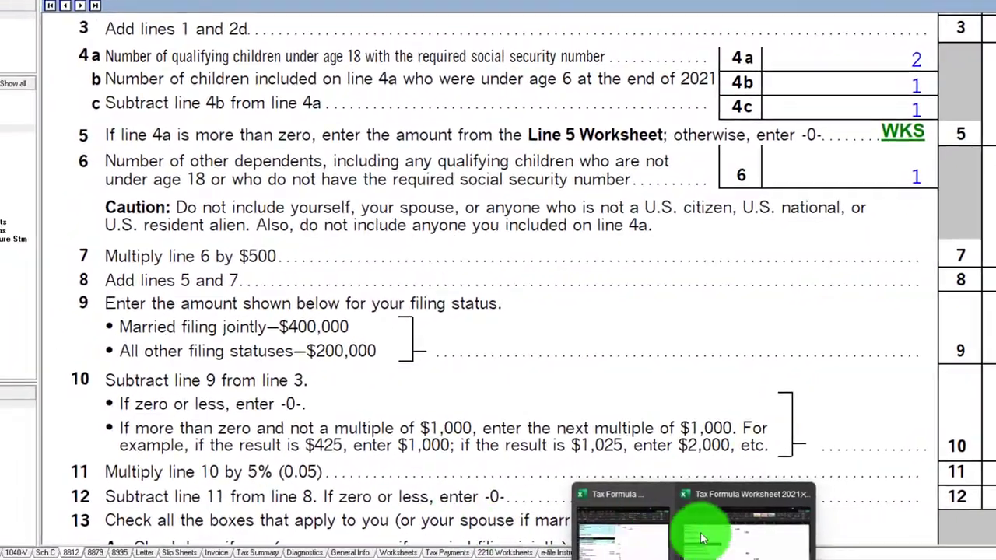
{"action": "left_click", "coordinate": [700, 537]}
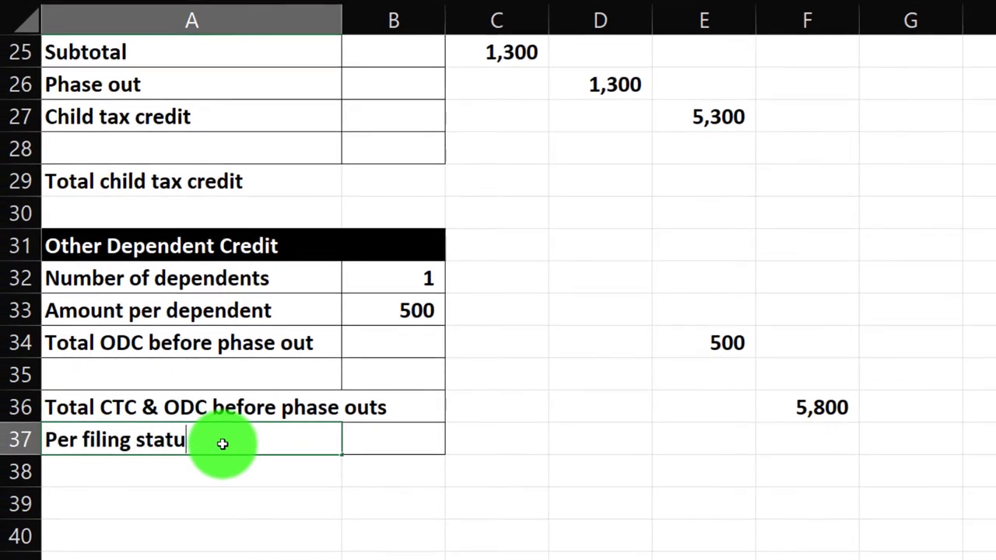
{"action": "type", "text": "s"}
{"action": "key", "text": "Return"}
{"action": "type", "text": "MF"}
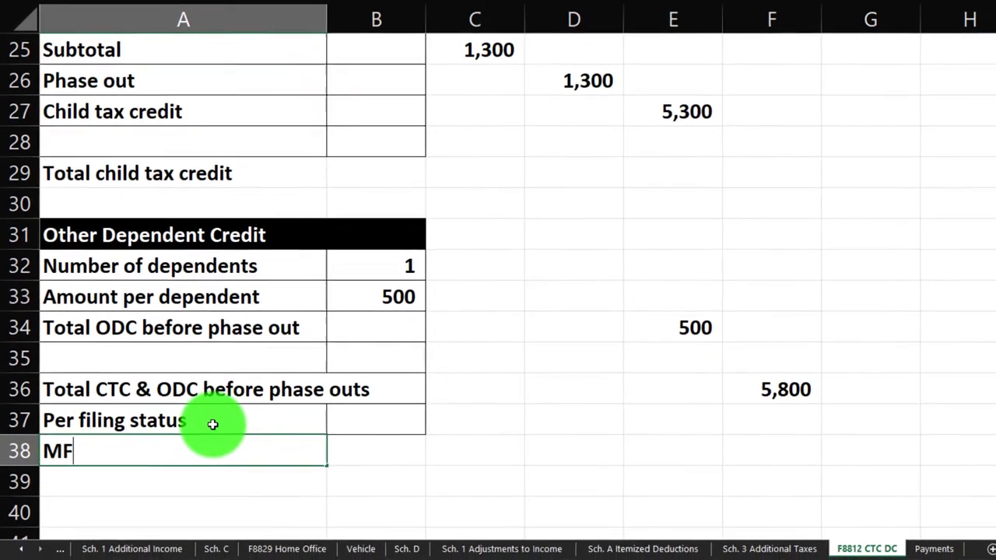
{"action": "type", "text": "J"}
{"action": "key", "text": "Return"}
{"action": "type", "text": "All"}
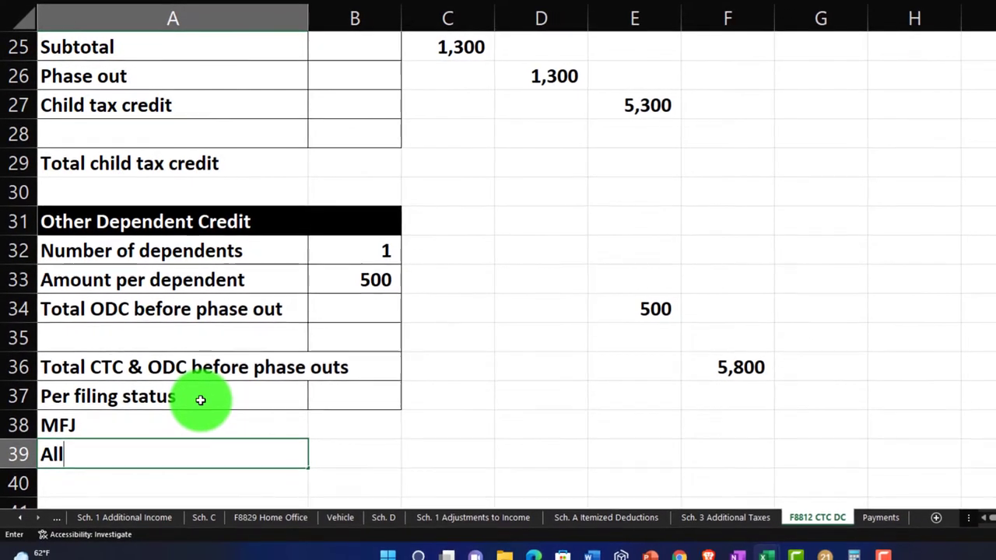
{"action": "type", "text": " others"}
{"action": "key", "text": "ctrl+Return"}
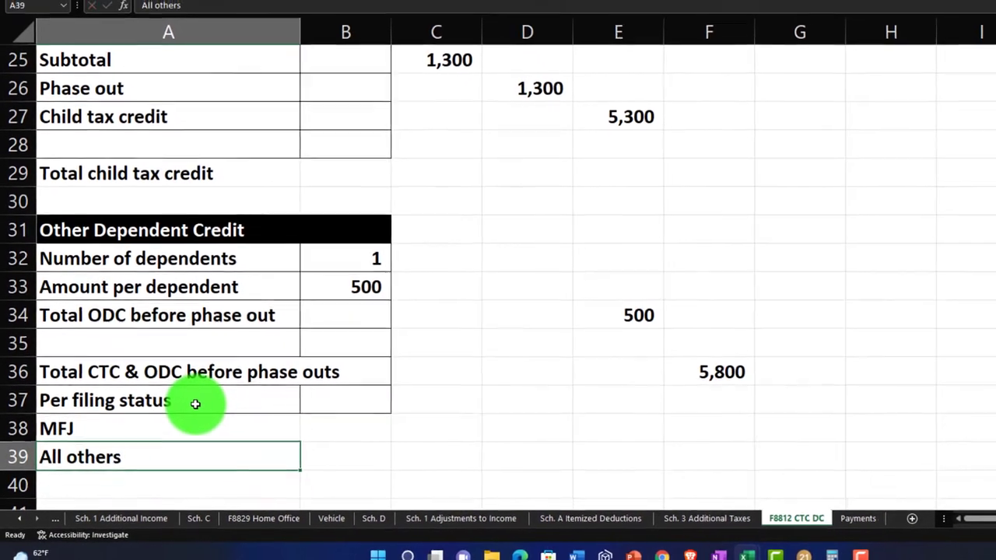
Indent the MFJ and All others labels and enter 400,000 in B38 and 200,000 in B39.
{"action": "key", "text": "shift+Up"}
{"action": "left_click", "coordinate": [346, 24]}
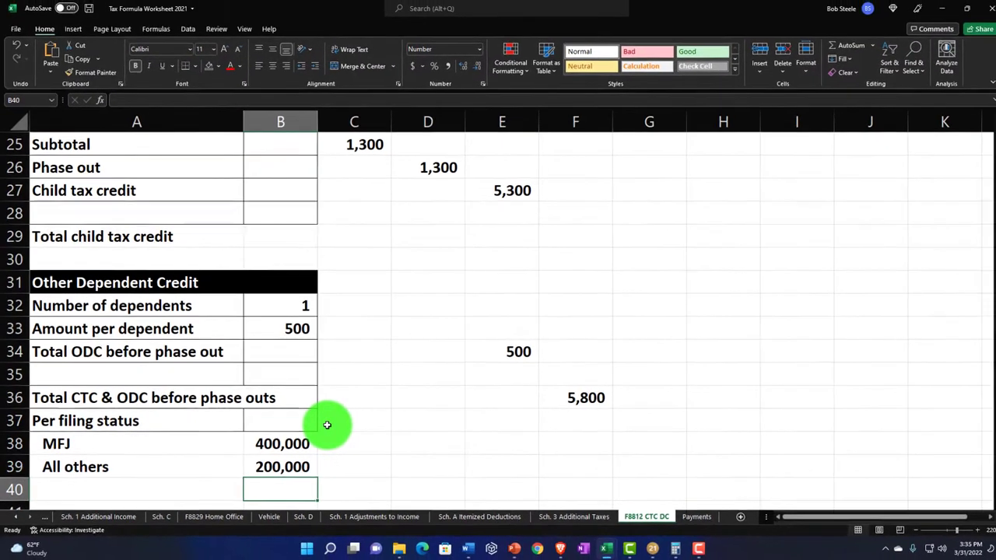
{"action": "scroll", "coordinate": [233, 467], "scroll_direction": "down", "scroll_amount": 1}
In F39, reference the All others threshold with =B39 and fill the cell light blue.
{"action": "key", "text": "Right"}
{"action": "key", "text": "Right"}
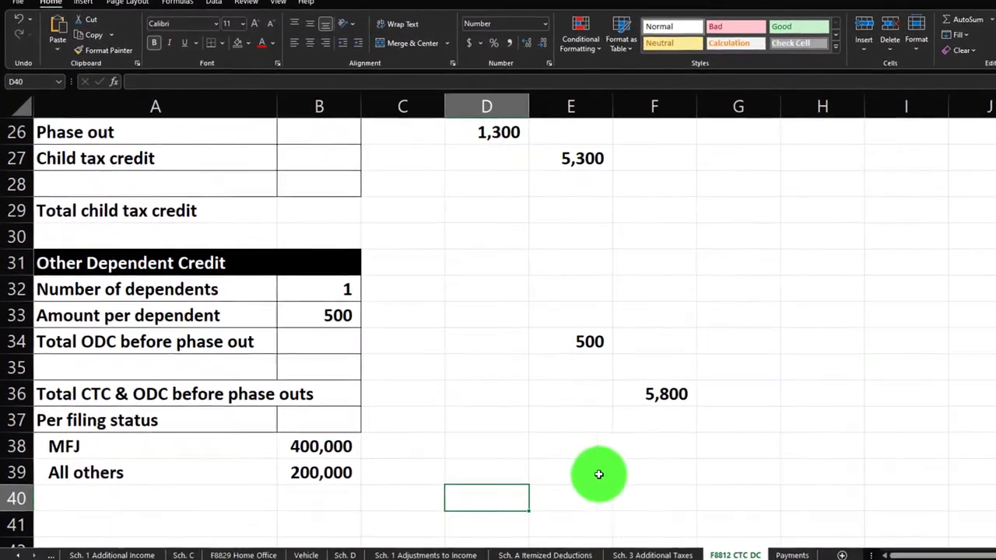
{"action": "left_click", "coordinate": [651, 478]}
{"action": "type", "text": "="}
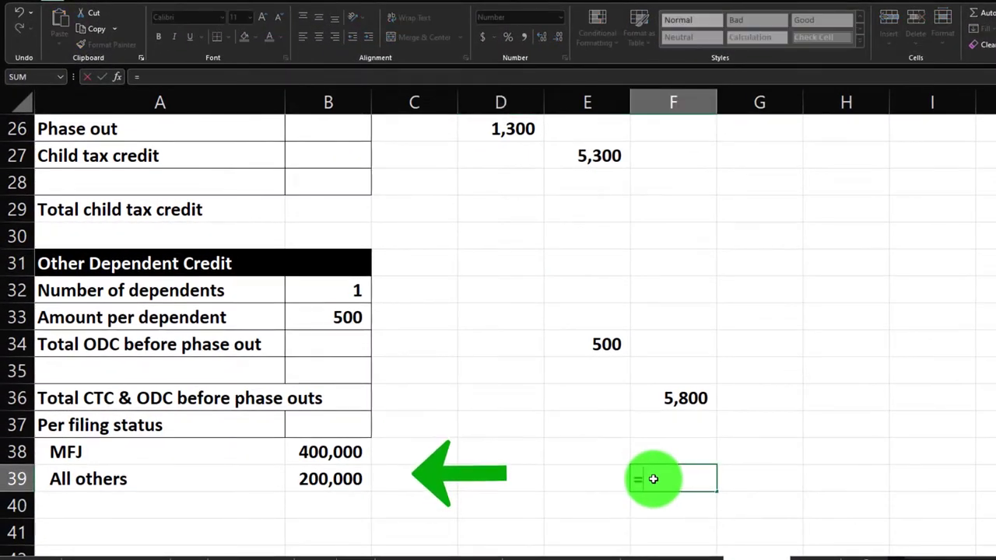
{"action": "key", "text": "Left"}
{"action": "key", "text": "ctrl+Return"}
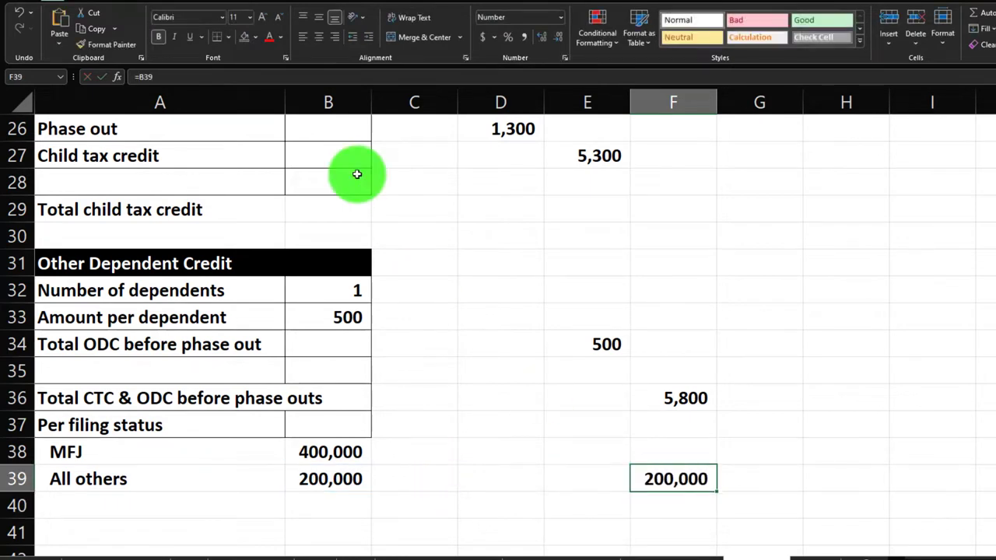
{"action": "left_click", "coordinate": [256, 37]}
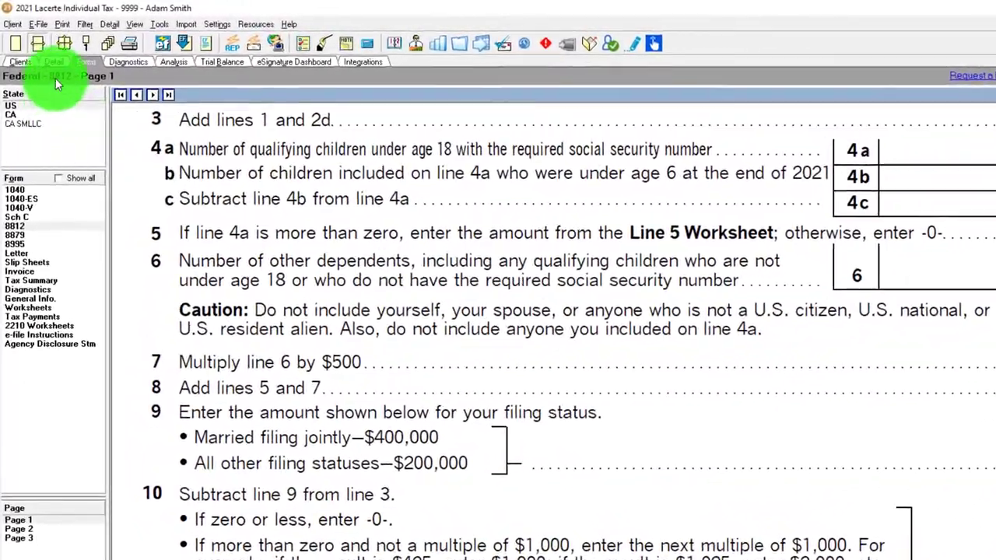
Switch to the Lacerte return and open the W-2 input for Wages, Salaries, Tips.
{"action": "left_click", "coordinate": [45, 52]}
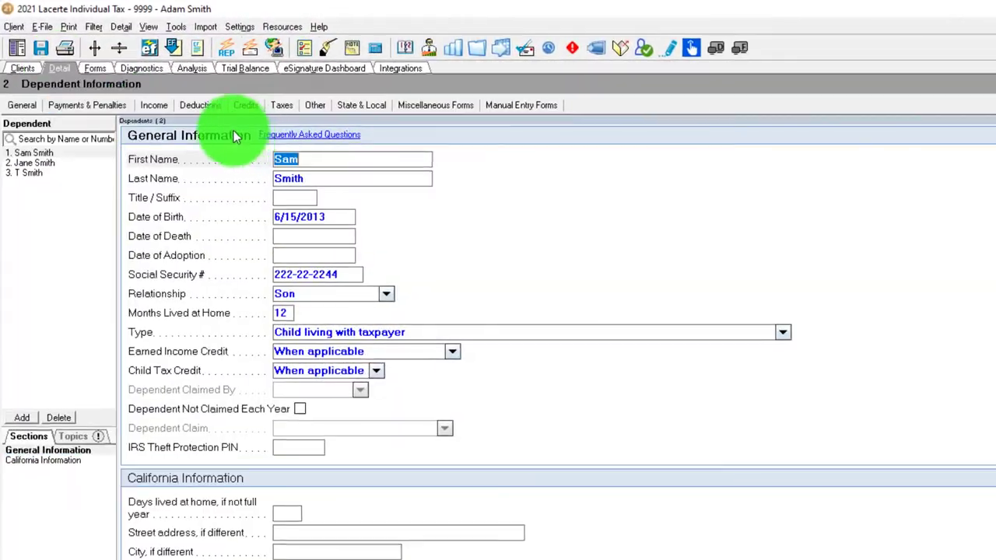
{"action": "left_click", "coordinate": [150, 112]}
{"action": "left_click", "coordinate": [161, 118]}
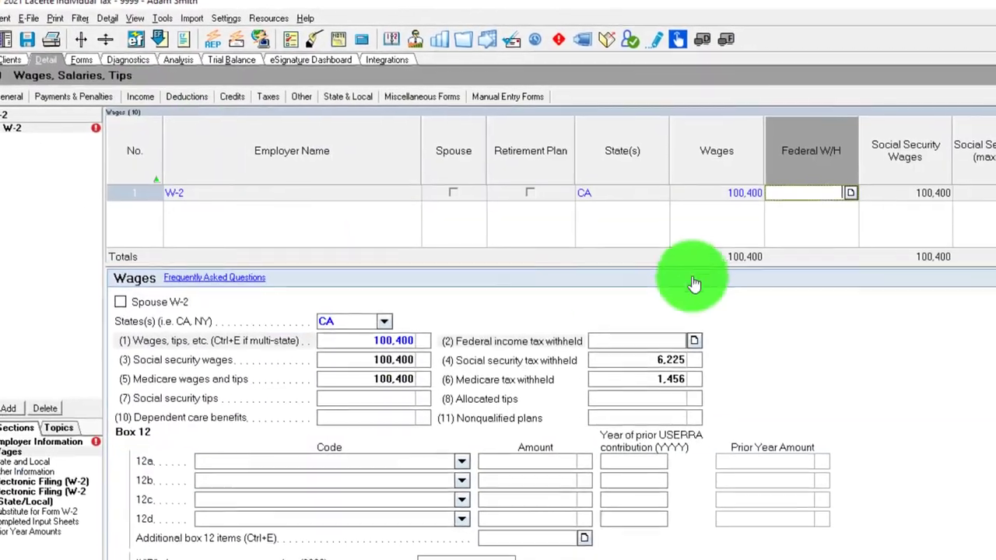
{"action": "left_click", "coordinate": [722, 188]}
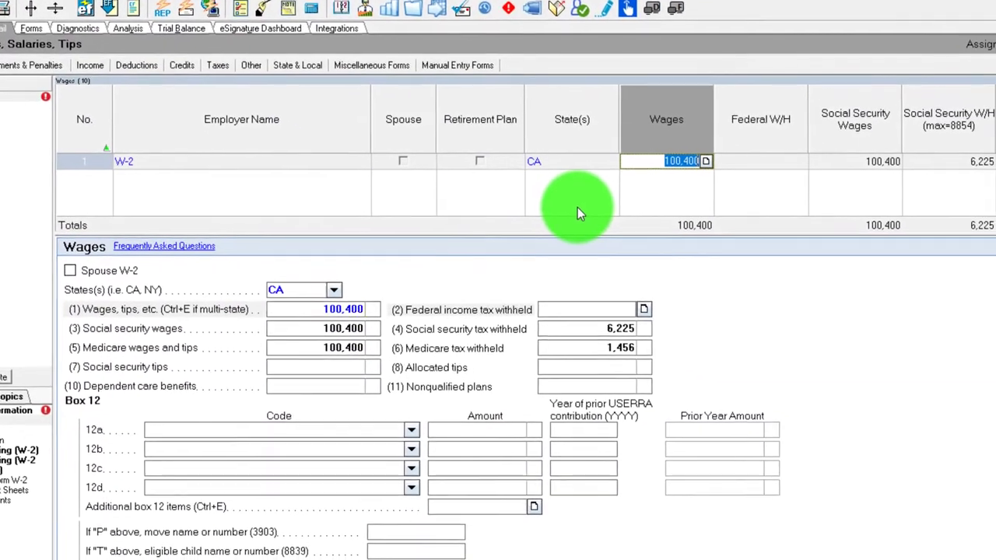
{"action": "key", "text": "BackSpace"}
{"action": "type", "text": "2,1"}
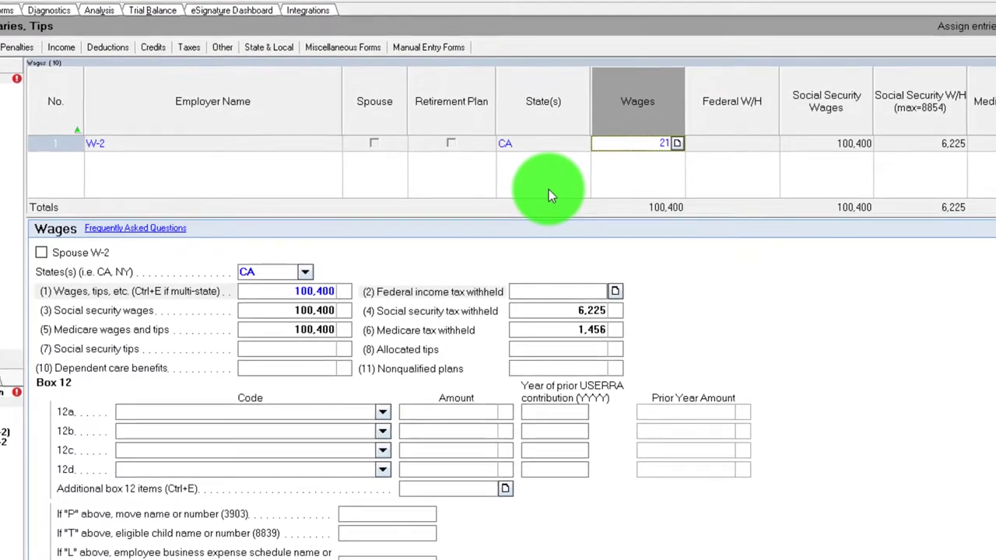
{"action": "type", "text": "0"}
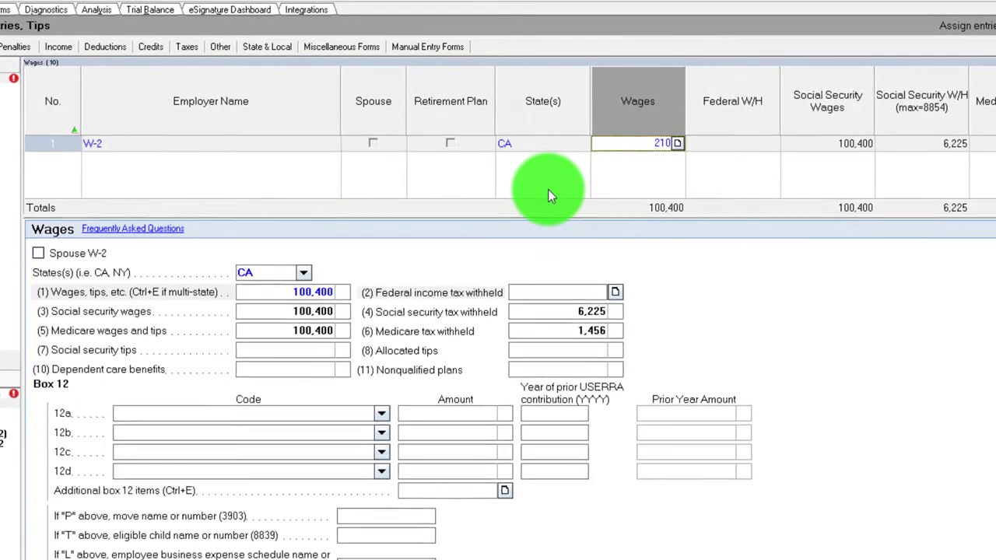
{"action": "type", "text": "0,"}
{"action": "type", "text": "300"}
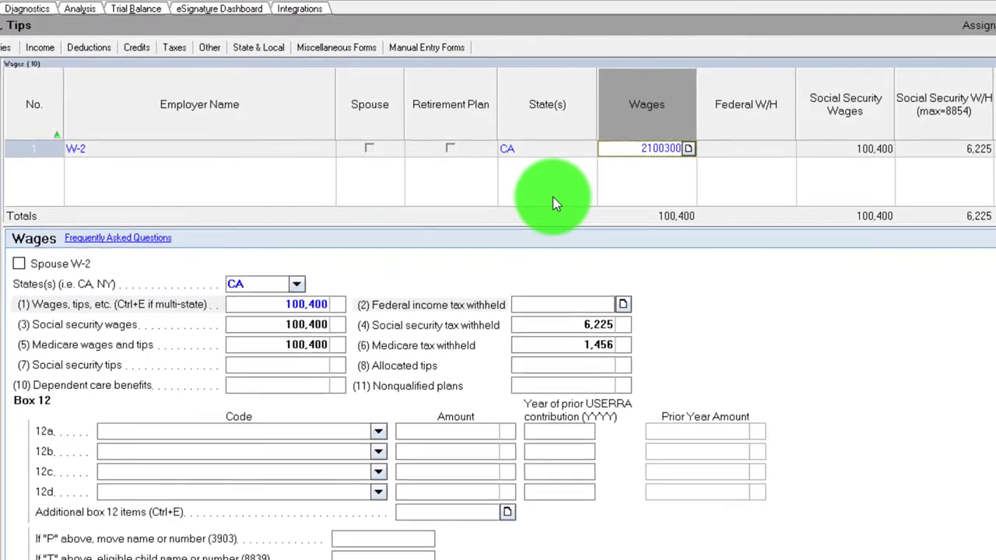
{"action": "key", "text": "Tab"}
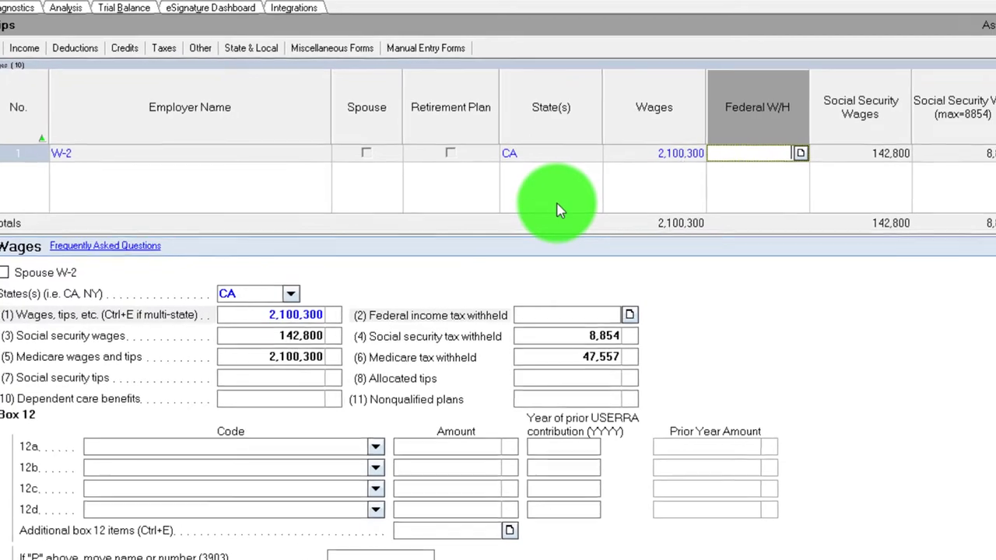
Set the W-2 wages to 200,300 and view lines 3 to 13 of the recalculated Form 8812.
{"action": "left_click", "coordinate": [657, 154]}
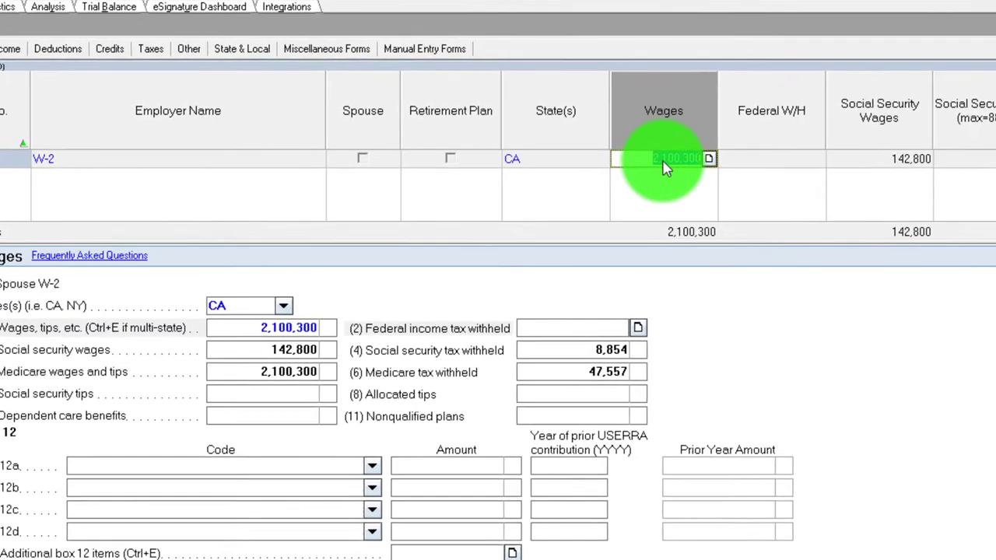
{"action": "type", "text": "200"}
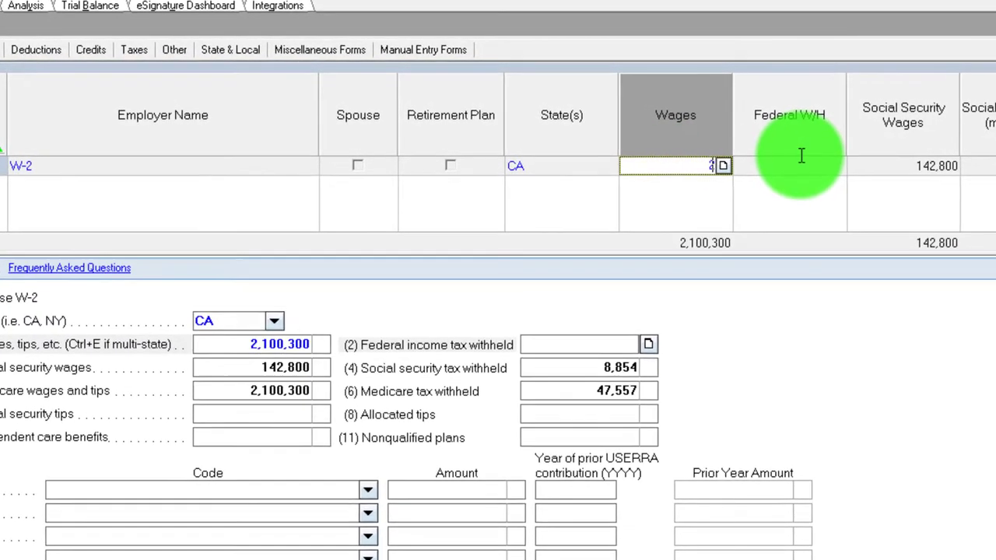
{"action": "type", "text": "300"}
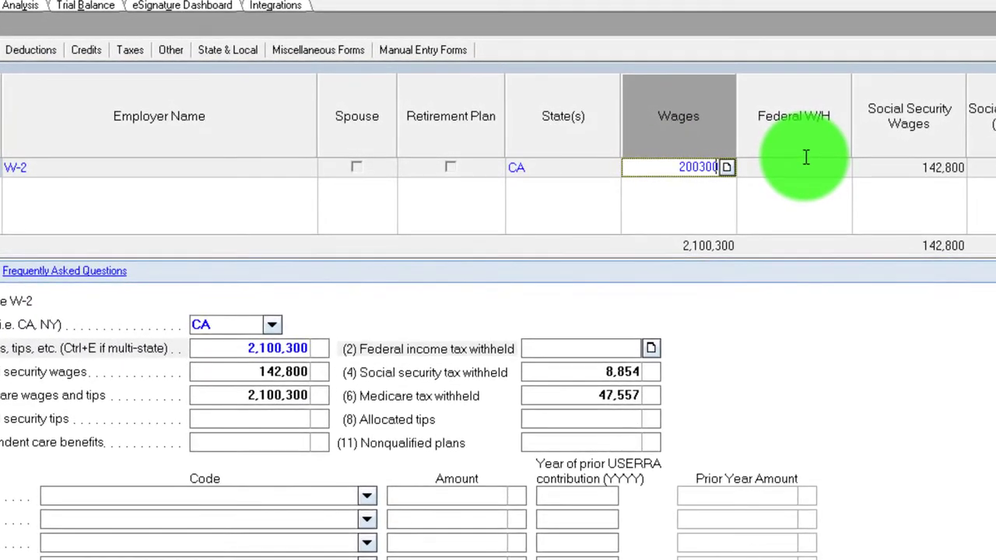
{"action": "left_click", "coordinate": [805, 159]}
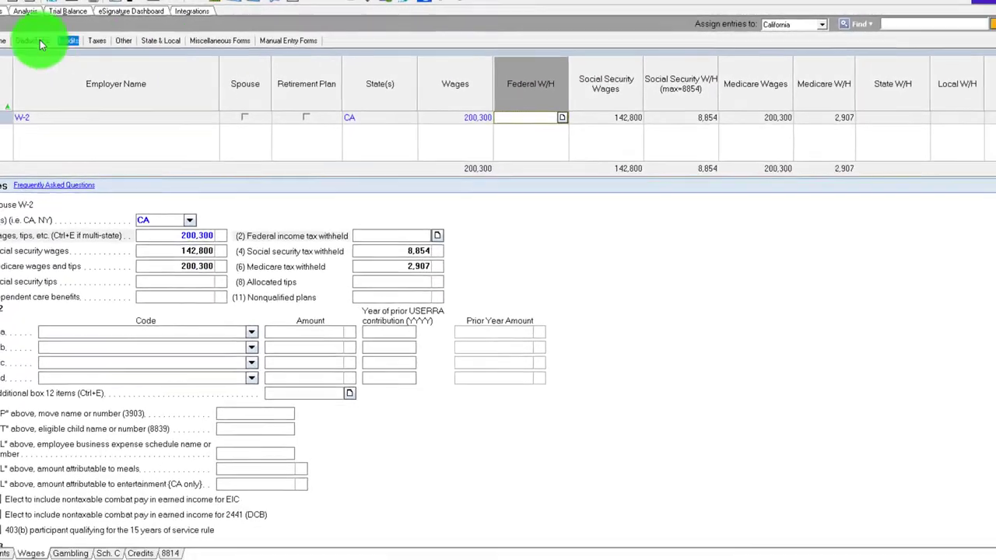
{"action": "left_click", "coordinate": [0, 170]}
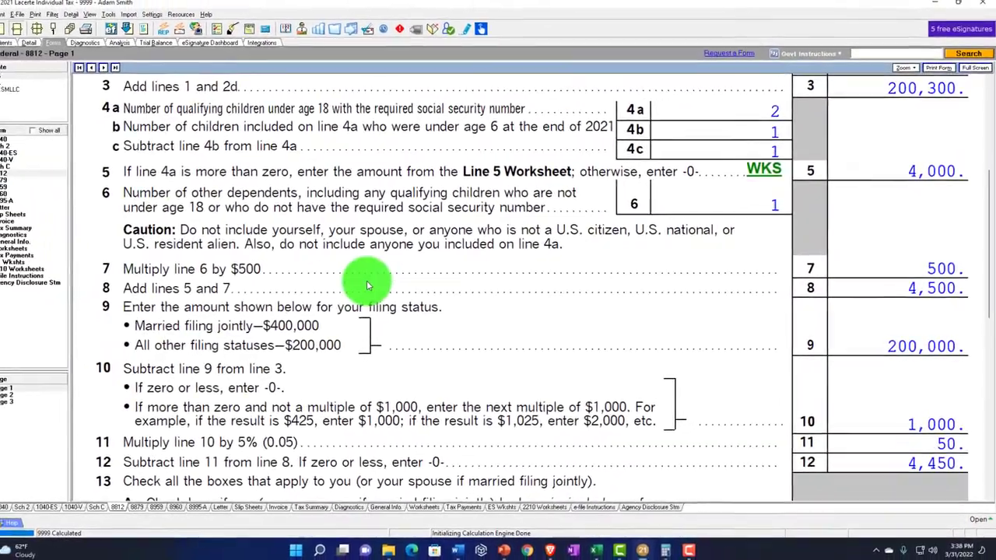
{"action": "scroll", "coordinate": [367, 277], "scroll_direction": "down", "scroll_amount": 3}
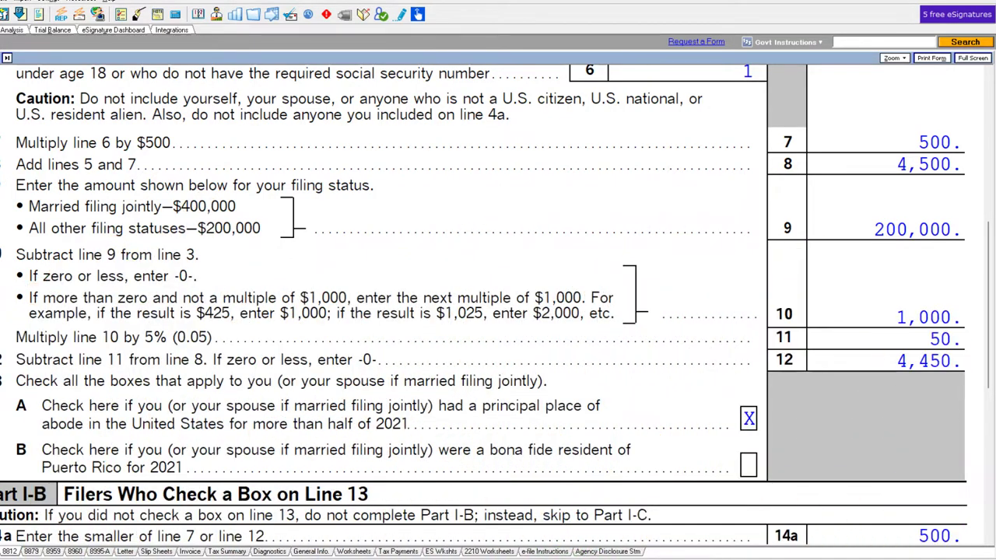
Switch to the Excel workbook and set Employer 1's W-2 income in B2 of the Income F1040 sheet to 200,300.
{"action": "mouse_move", "coordinate": [550, 559]}
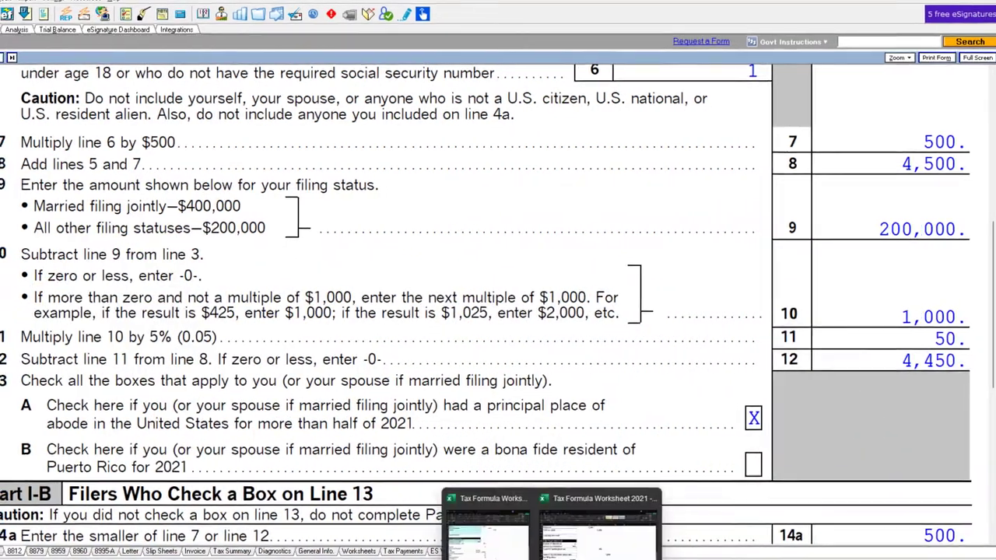
{"action": "left_click", "coordinate": [576, 536]}
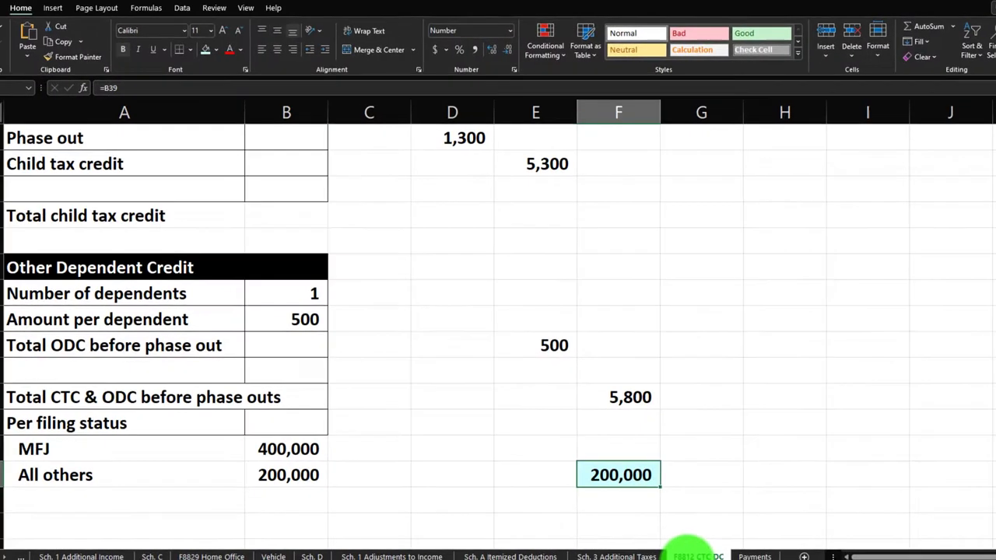
{"action": "left_click", "coordinate": [21, 557]}
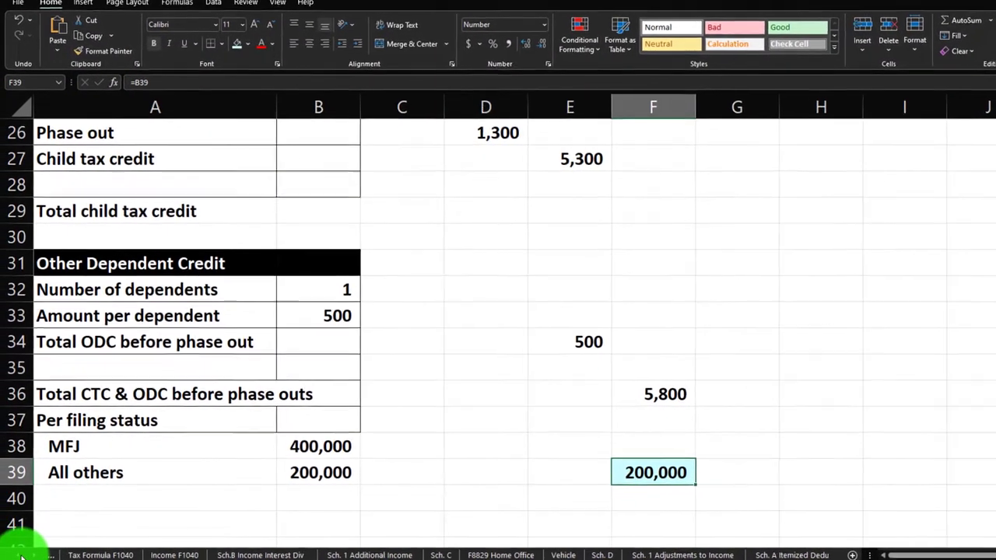
{"action": "left_click", "coordinate": [94, 555]}
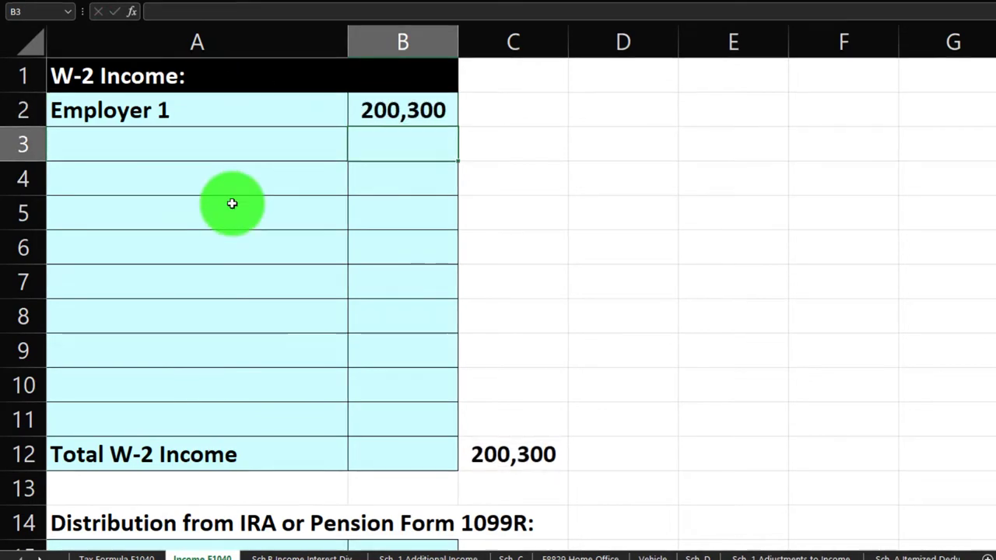
Check the income on the Tax Formula F1040 sheet and the ADI line on the F8812 CTC DC sheet.
{"action": "left_click", "coordinate": [101, 555]}
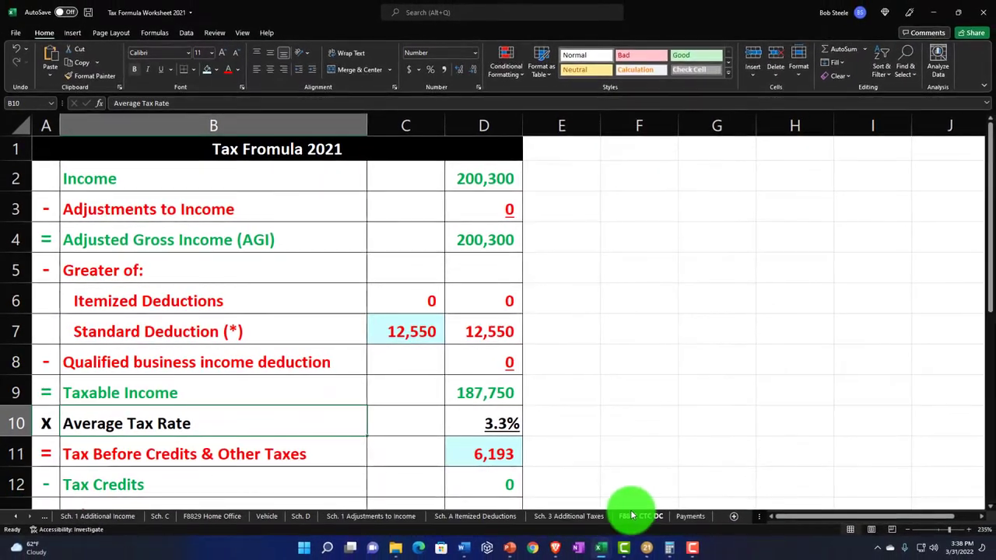
{"action": "left_click", "coordinate": [632, 516]}
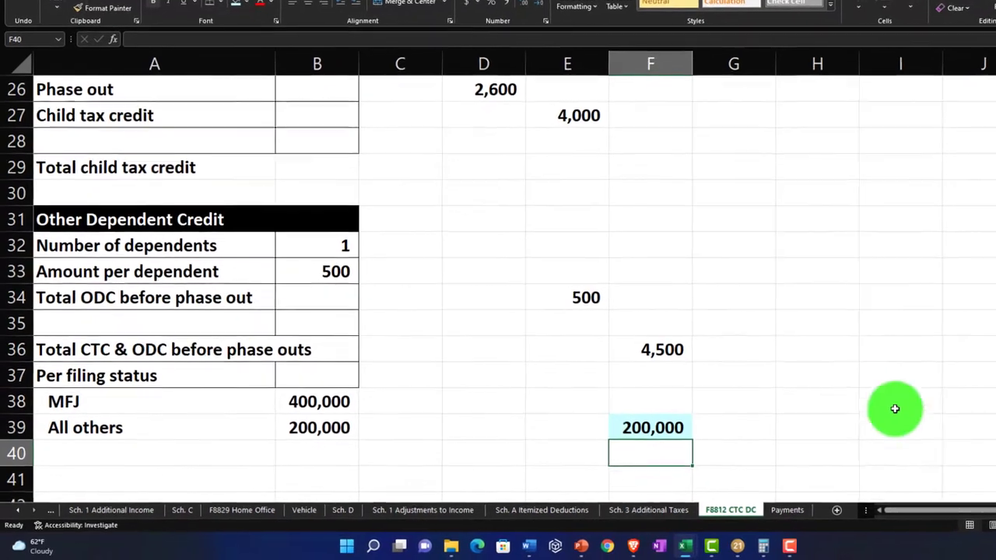
{"action": "scroll", "coordinate": [684, 444], "scroll_direction": "up", "scroll_amount": 5}
{"action": "scroll", "coordinate": [709, 442], "scroll_direction": "down", "scroll_amount": 1}
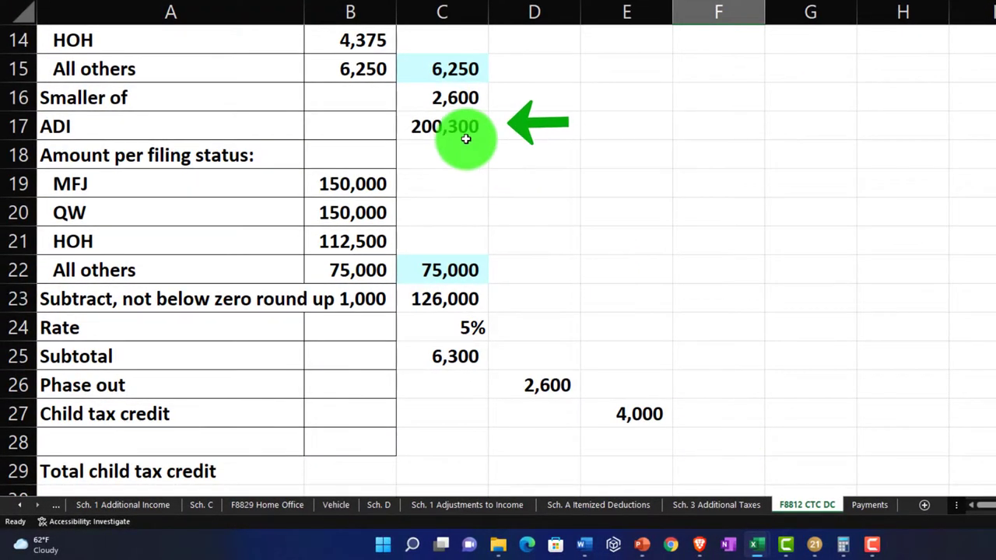
{"action": "scroll", "coordinate": [578, 211], "scroll_direction": "down", "scroll_amount": 6}
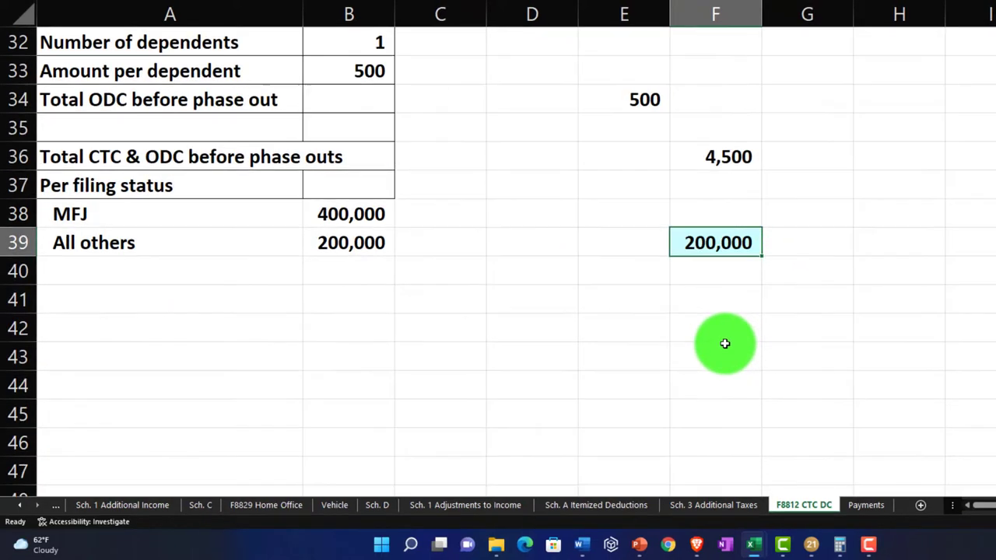
Begin an IF formula in F40 that returns 0 when ADI in C17 minus the F39 threshold is below zero.
{"action": "left_click", "coordinate": [716, 274]}
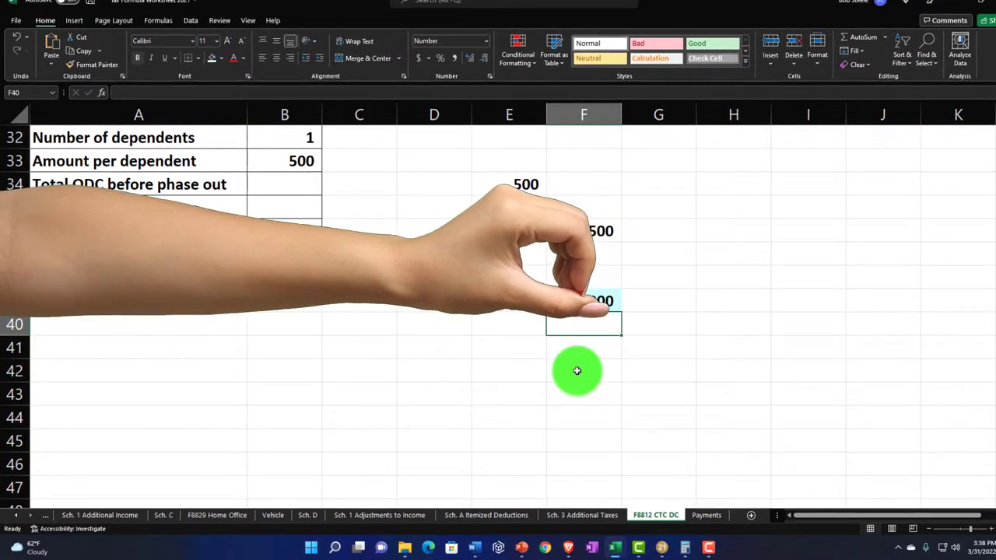
{"action": "type", "text": "=if("}
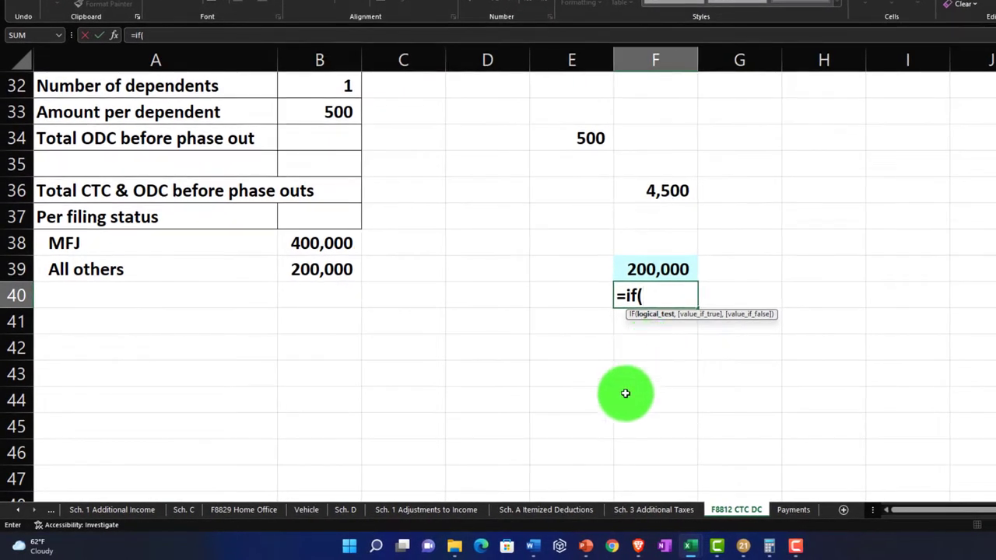
{"action": "scroll", "coordinate": [628, 387], "scroll_direction": "up", "scroll_amount": 7}
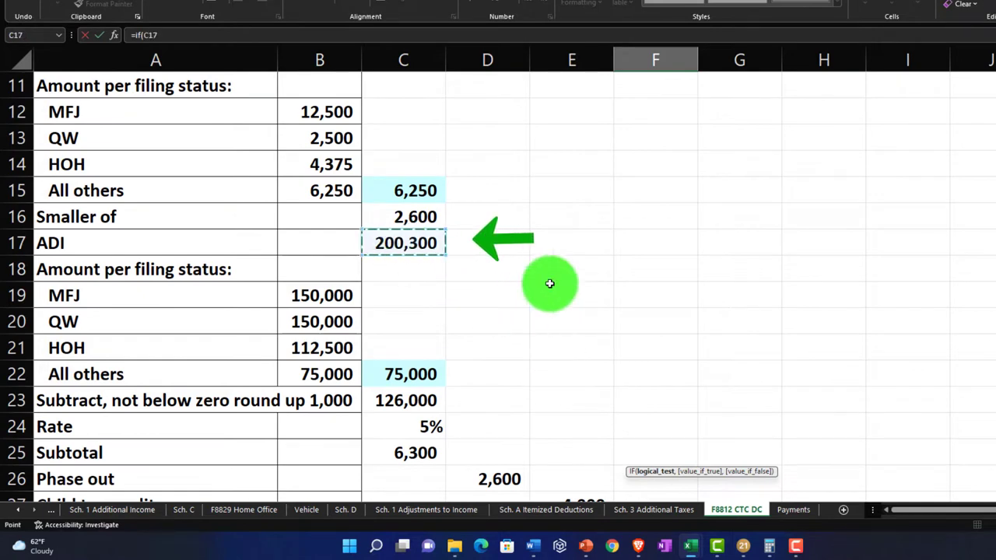
{"action": "scroll", "coordinate": [610, 291], "scroll_direction": "down", "scroll_amount": 3}
{"action": "scroll", "coordinate": [612, 299], "scroll_direction": "down", "scroll_amount": 1}
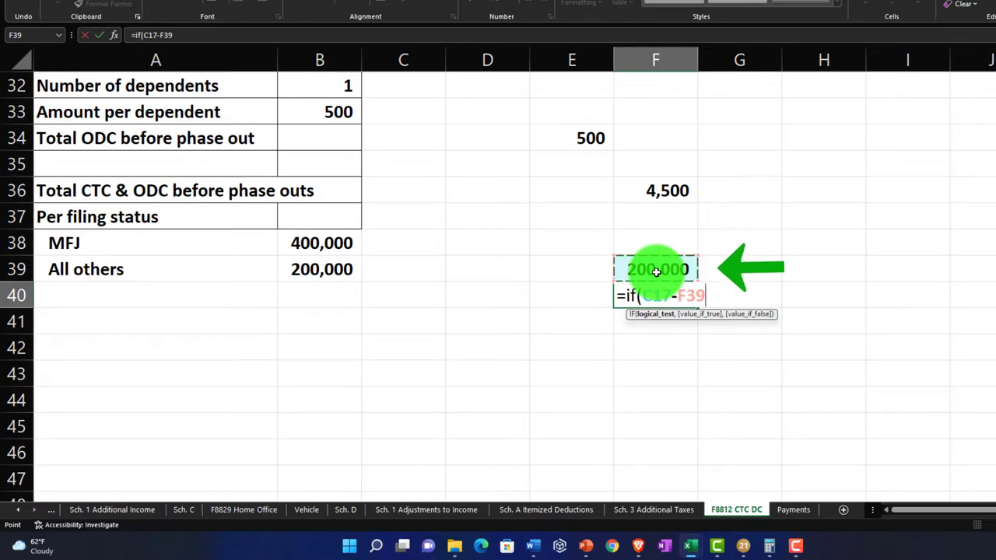
{"action": "left_click", "coordinate": [646, 298]}
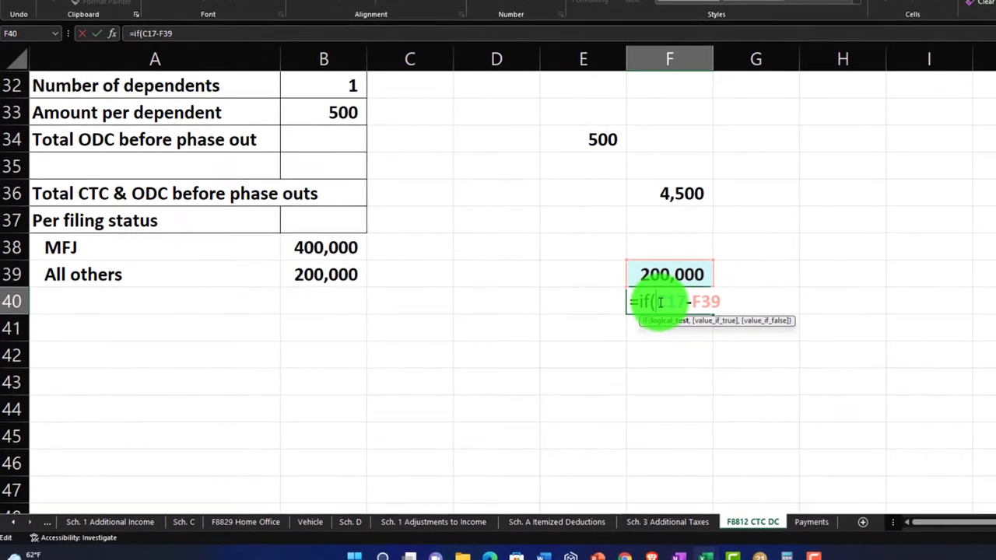
{"action": "type", "text": "("}
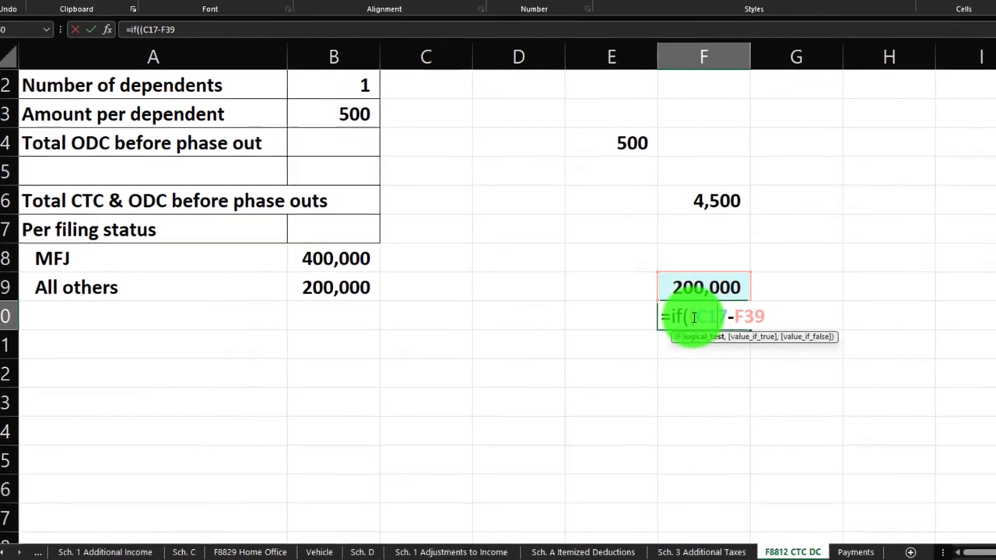
{"action": "type", "text": ")<0,0,("}
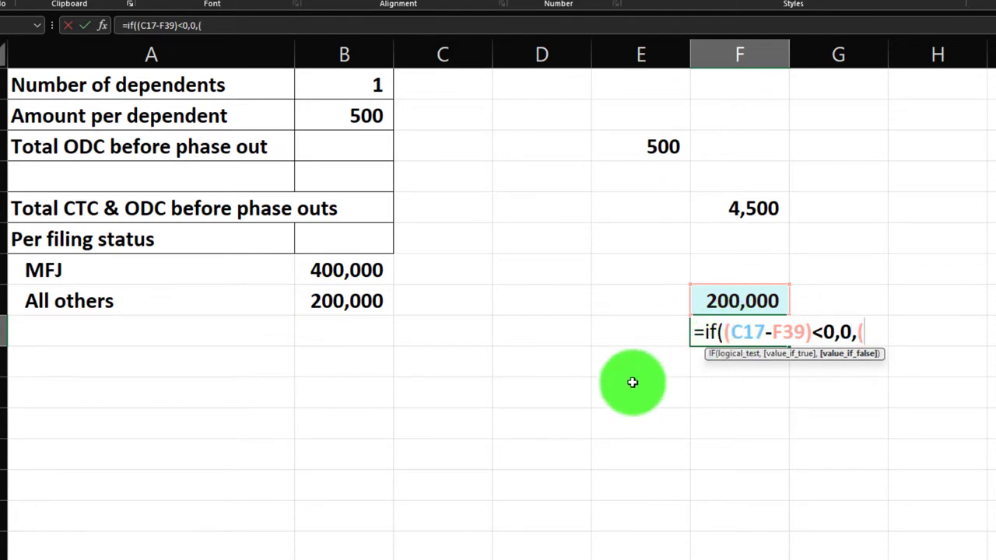
Complete the F40 formula with C17-F39 as the value if false, giving =IF((C17-F39)<0,0,(C17-F39)).
{"action": "scroll", "coordinate": [631, 382], "scroll_direction": "up", "scroll_amount": 7}
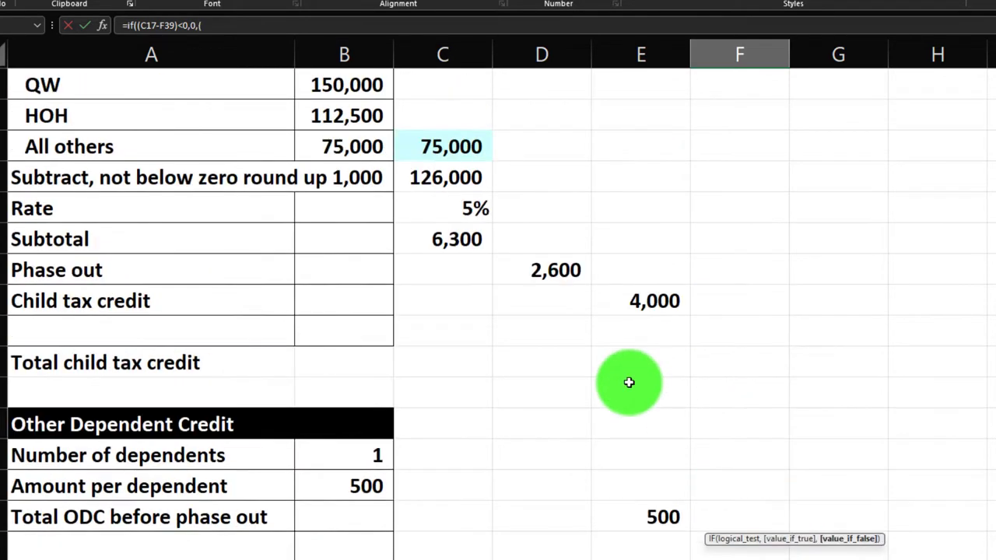
{"action": "left_click", "coordinate": [470, 276]}
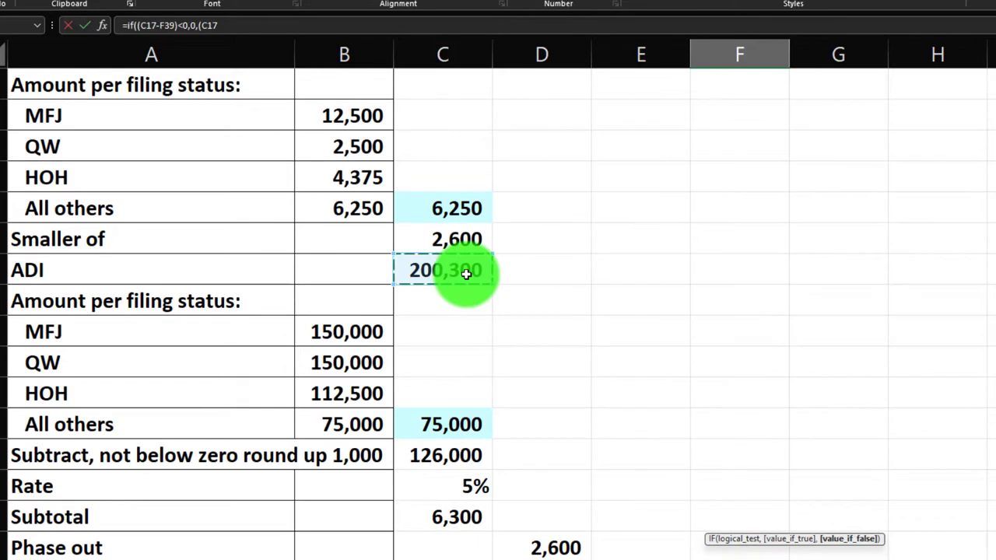
{"action": "scroll", "coordinate": [475, 281], "scroll_direction": "down", "scroll_amount": 6}
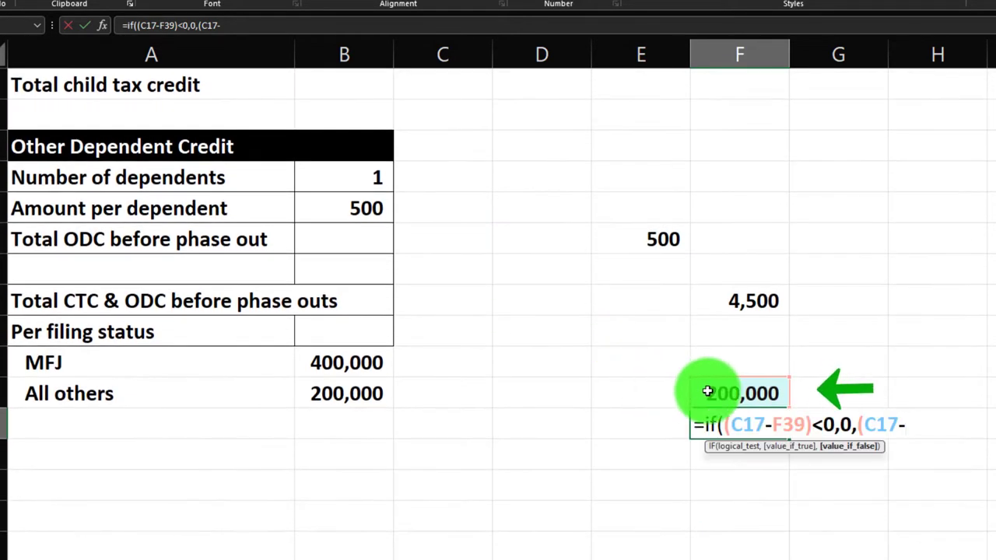
{"action": "left_click", "coordinate": [708, 392]}
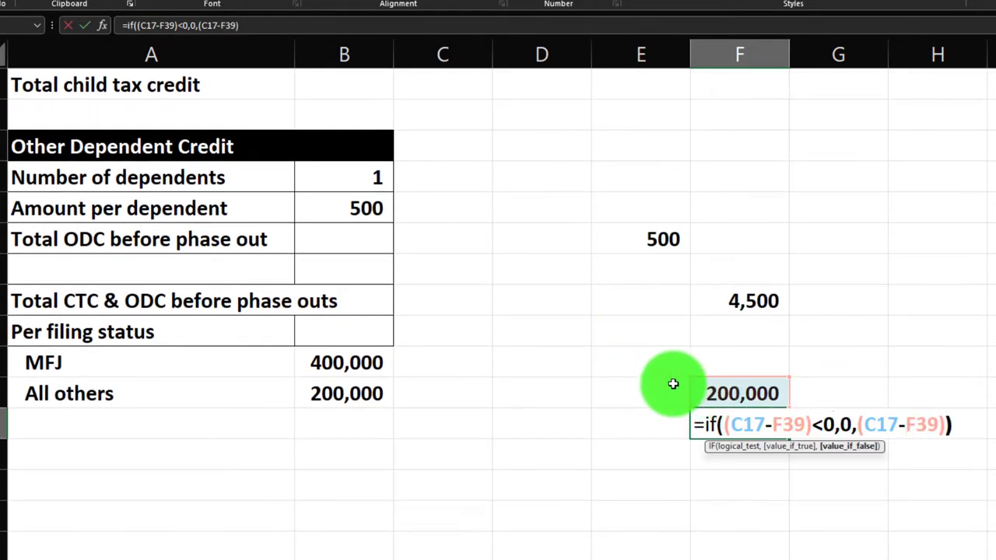
{"action": "key", "text": "Return"}
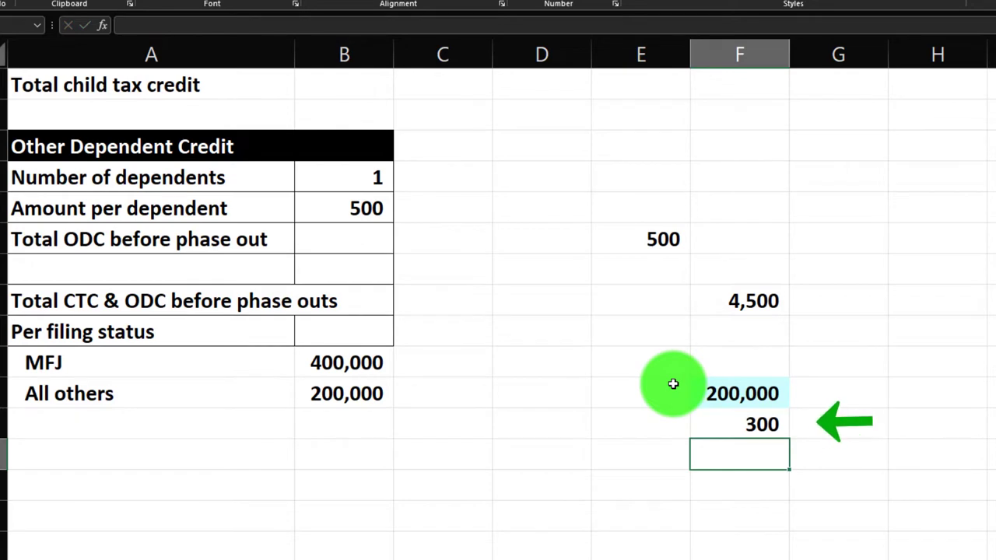
Test the F40 formula by setting ADI in C17 to 100,000, and undo the change.
{"action": "scroll", "coordinate": [669, 384], "scroll_direction": "up", "scroll_amount": 6}
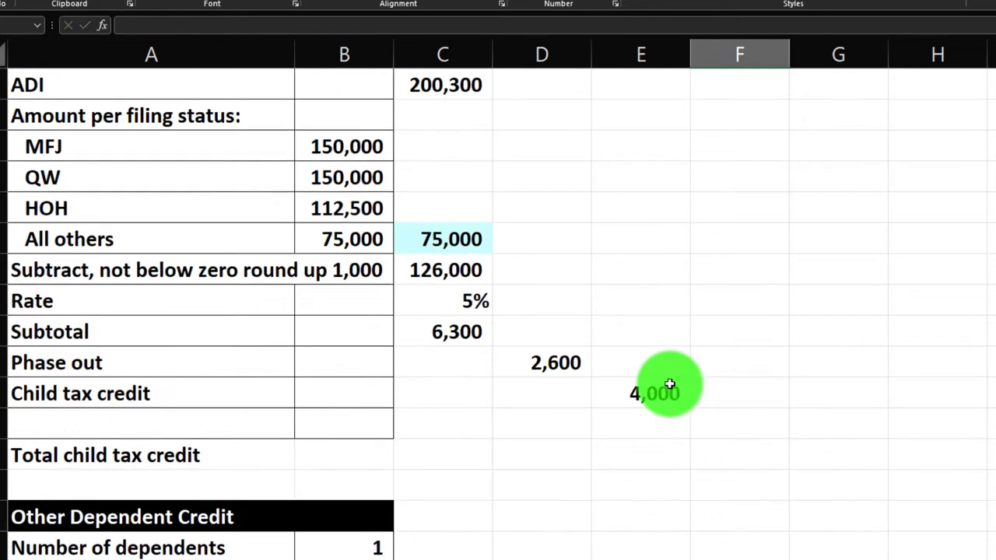
{"action": "left_click", "coordinate": [446, 273]}
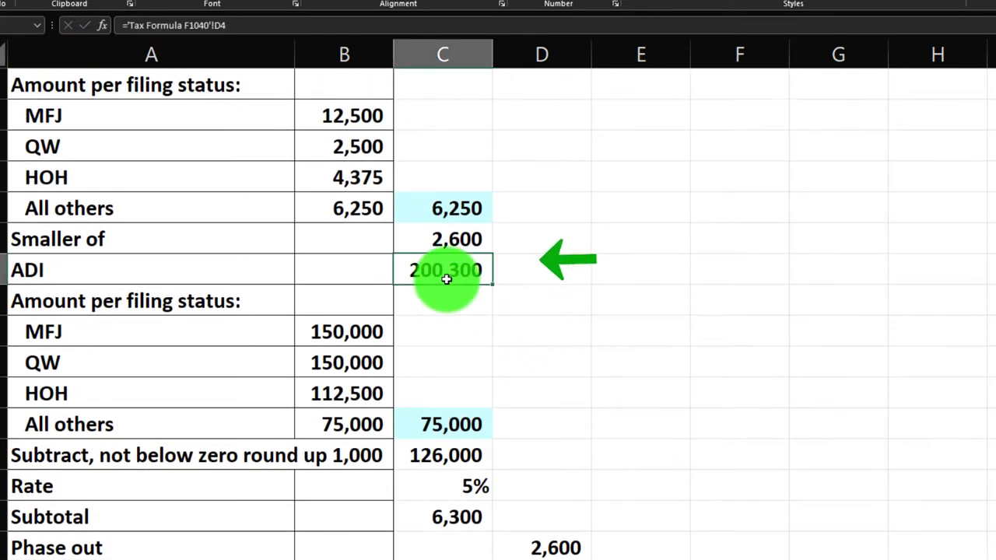
{"action": "type", "text": "100000"}
{"action": "key", "text": "Return"}
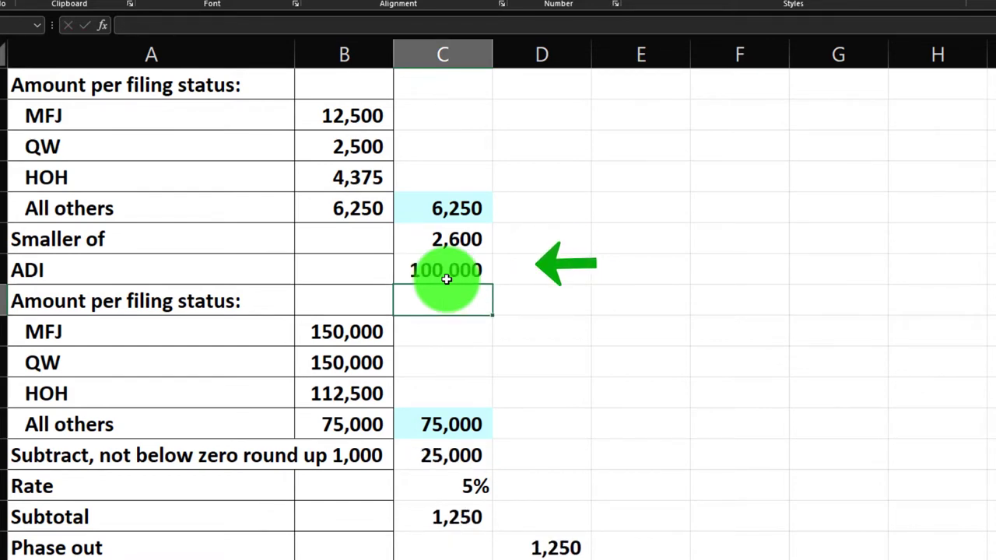
{"action": "scroll", "coordinate": [446, 278], "scroll_direction": "down", "scroll_amount": 4}
{"action": "scroll", "coordinate": [446, 279], "scroll_direction": "down", "scroll_amount": 1}
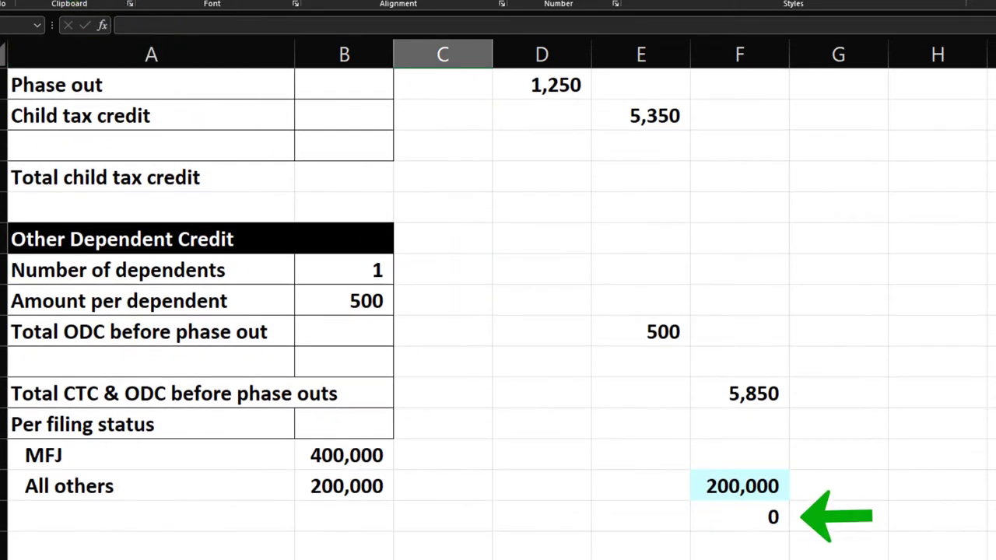
{"action": "key", "text": "ctrl+z"}
Round F40 up to the next thousand by changing the formula to =IF((C17-F39)<0,0,ROUNDUP((C17-F39),-3)).
{"action": "scroll", "coordinate": [740, 347], "scroll_direction": "down", "scroll_amount": 6}
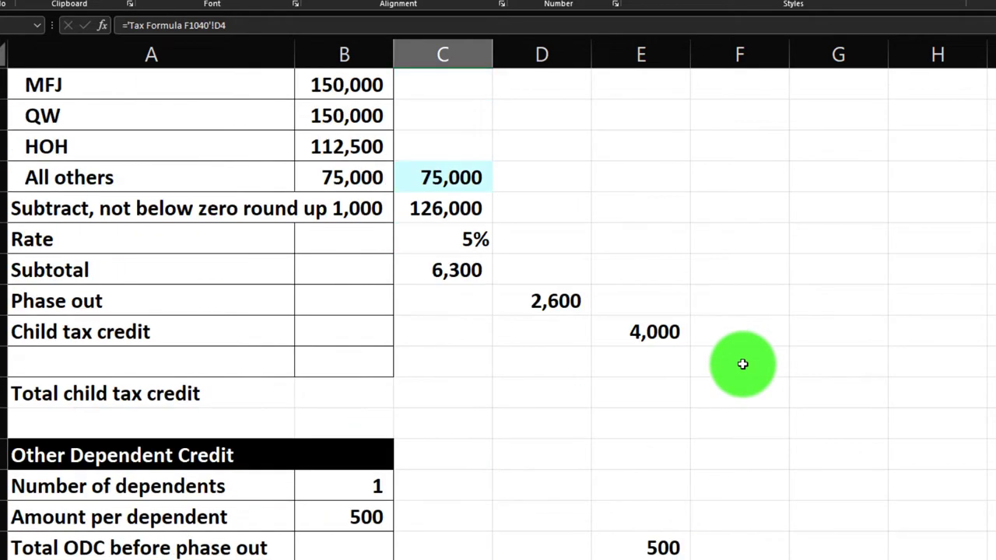
{"action": "double_click", "coordinate": [746, 454]}
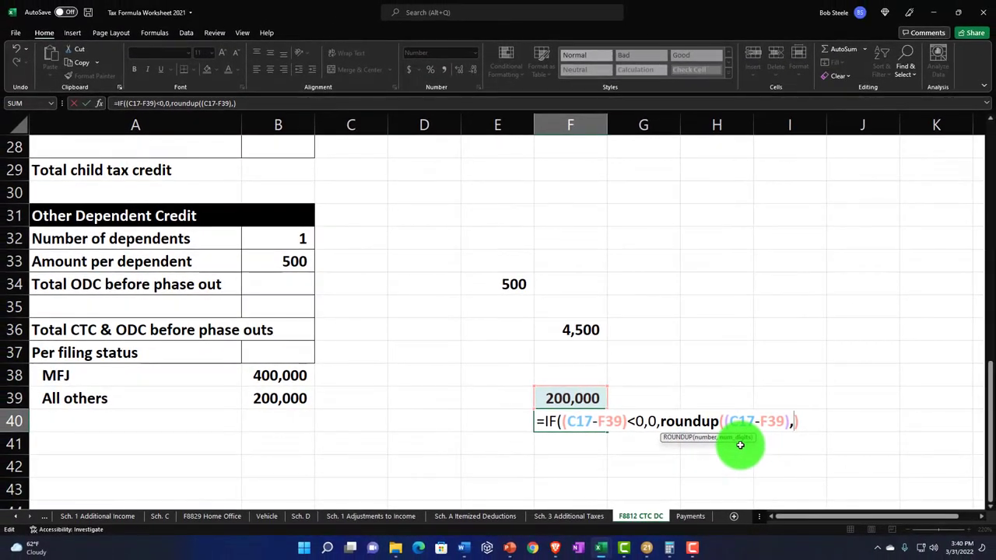
{"action": "type", "text": "-3"}
{"action": "key", "text": "Return"}
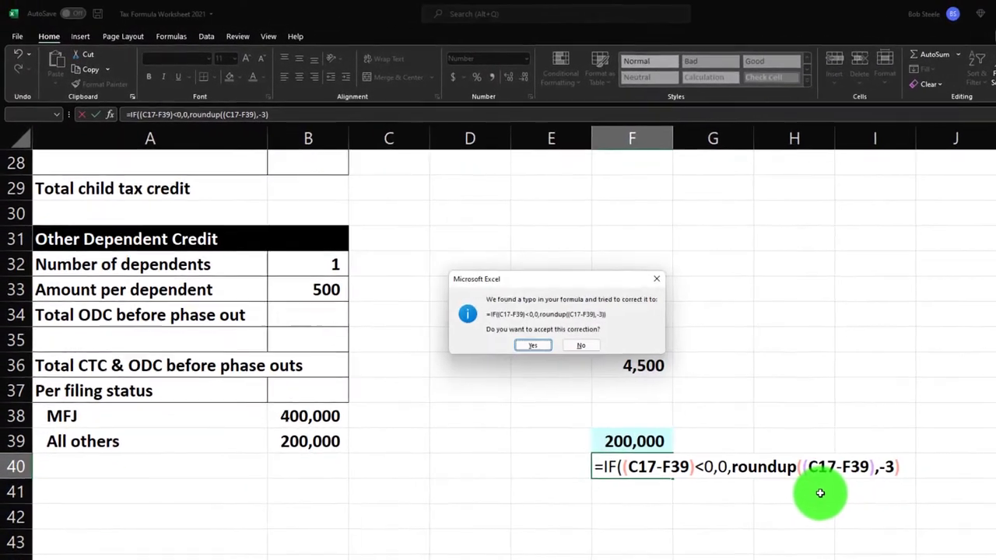
{"action": "key", "text": "Return"}
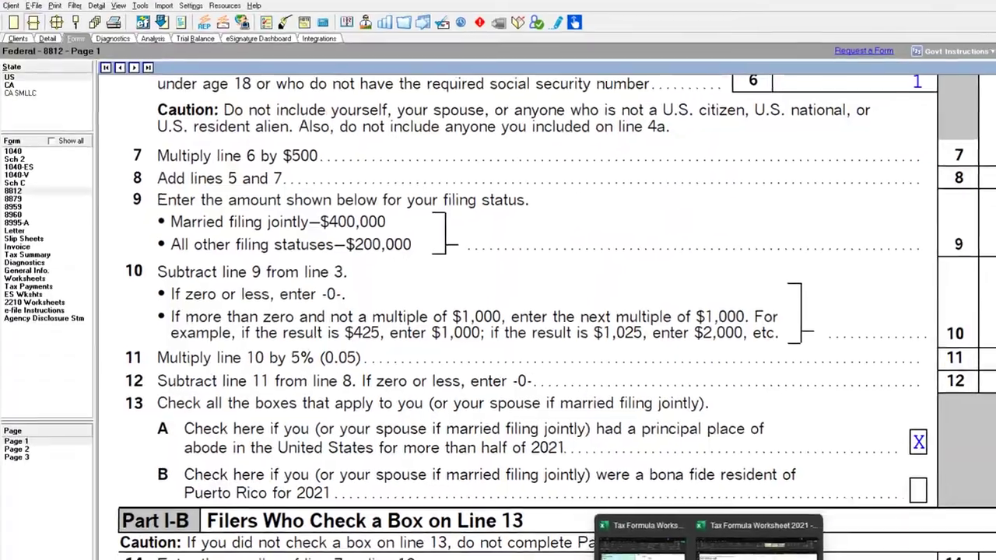
Switch from Lacerte back to the Excel workbook, label A41 Rate and enter 5% in F41 as a percentage.
{"action": "left_click", "coordinate": [745, 544]}
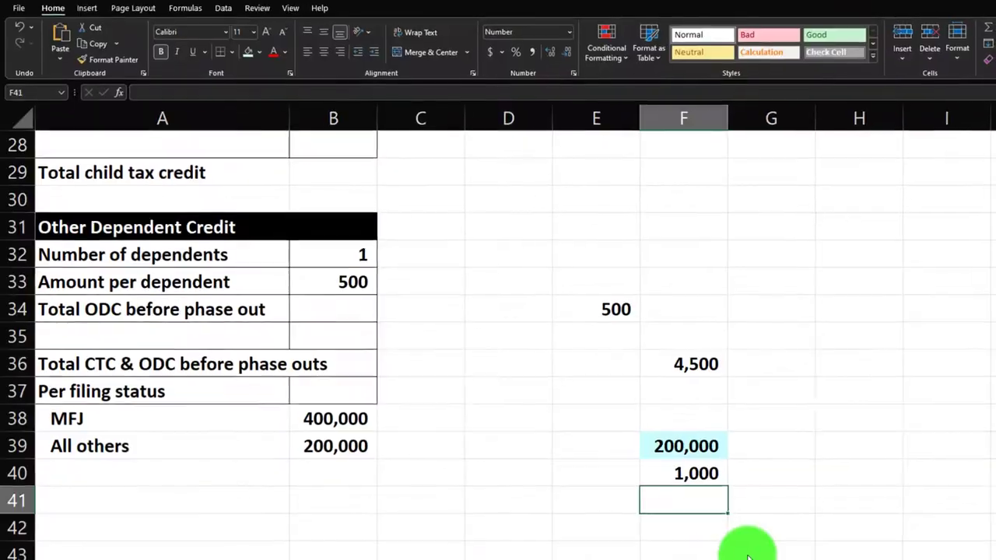
{"action": "left_click", "coordinate": [226, 482]}
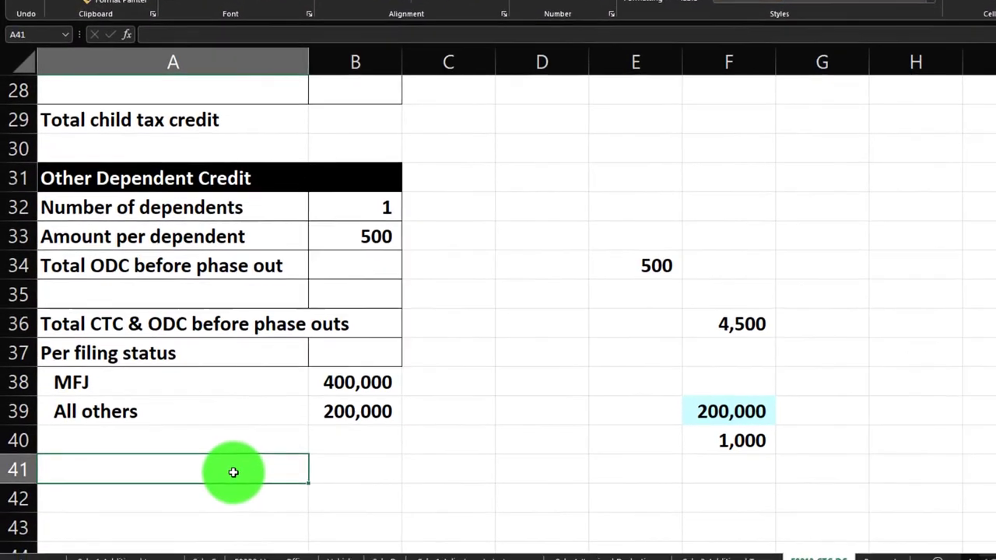
{"action": "type", "text": "Rate"}
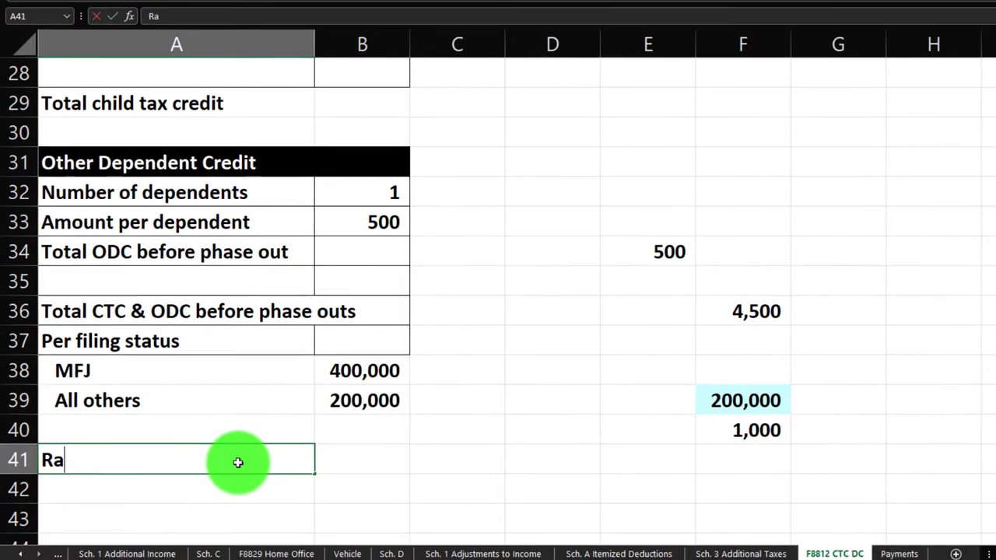
{"action": "key", "text": "Tab"}
{"action": "key", "text": "Right"}
{"action": "key", "text": "Right"}
{"action": "key", "text": "Right"}
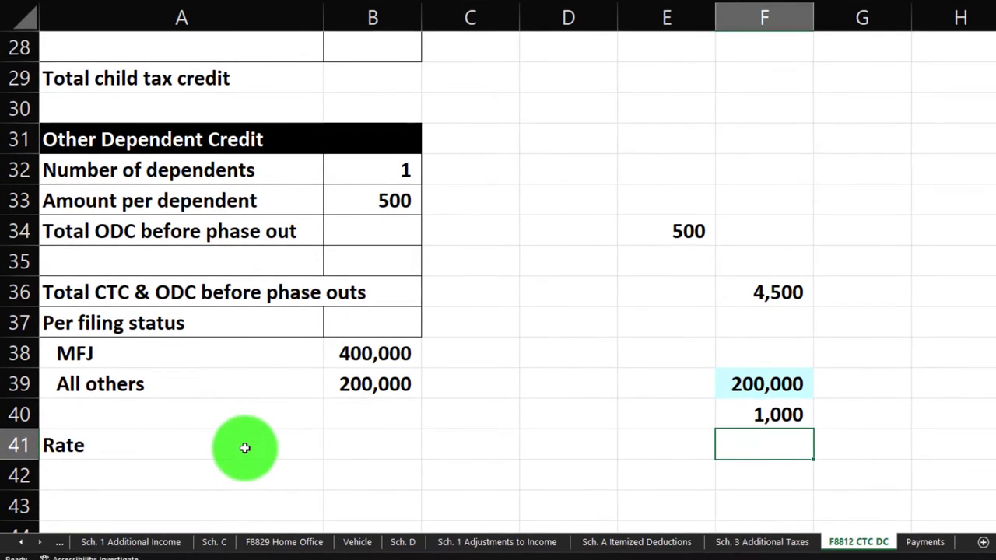
{"action": "key", "text": "Right"}
{"action": "key", "text": "Right"}
{"action": "key", "text": "Right"}
{"action": "key", "text": "Right"}
{"action": "key", "text": "Right"}
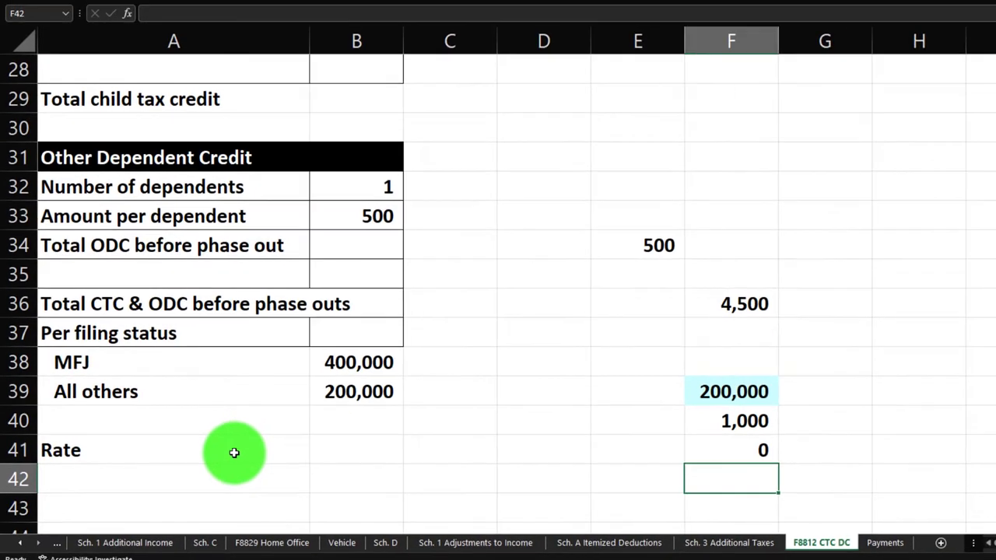
{"action": "key", "text": "Up"}
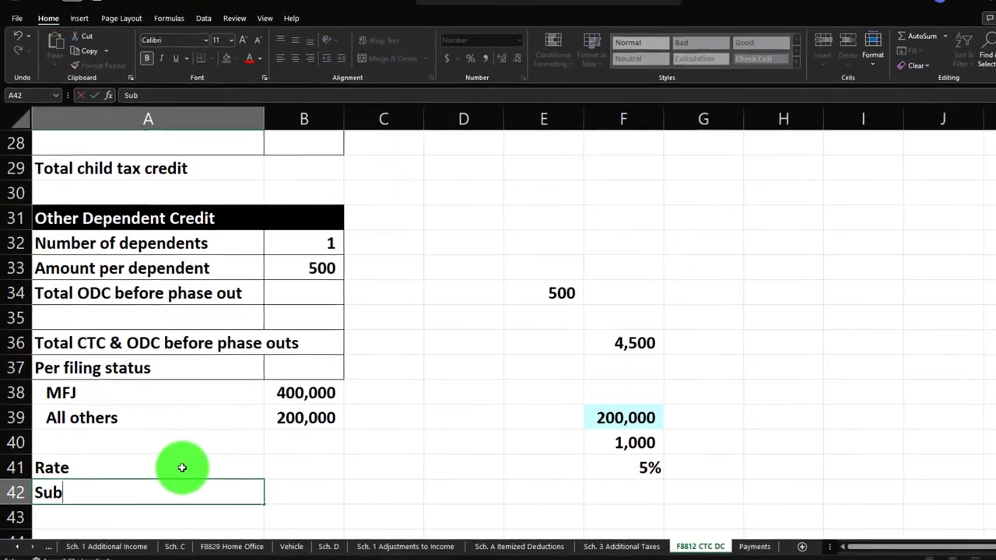
Label A42 Phase out and enter =F40*F41 in G42 to calculate the phase-out amount.
{"action": "type", "text": "Phase out"}
{"action": "key", "text": "Tab"}
{"action": "key", "text": "Tab"}
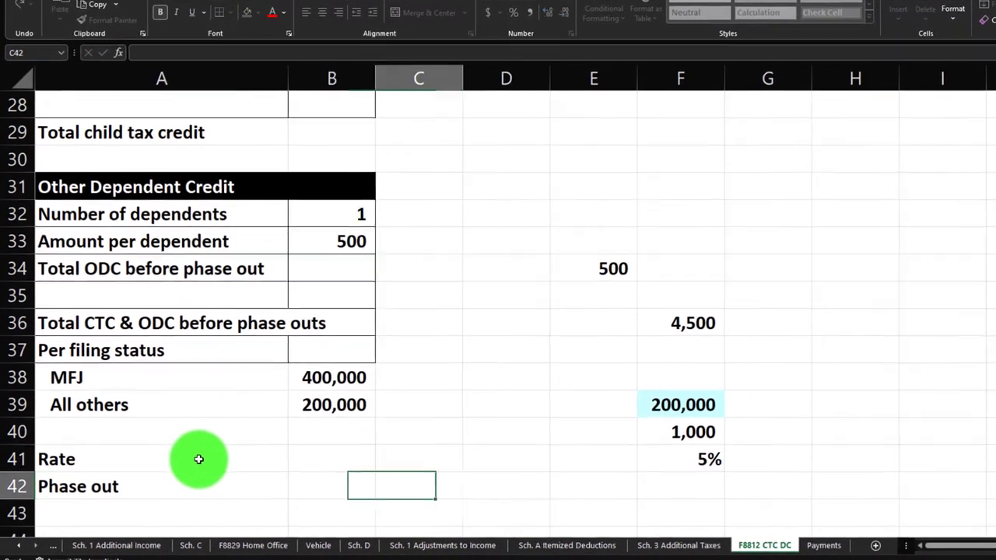
{"action": "key", "text": "Tab"}
{"action": "key", "text": "Tab"}
{"action": "key", "text": "Tab"}
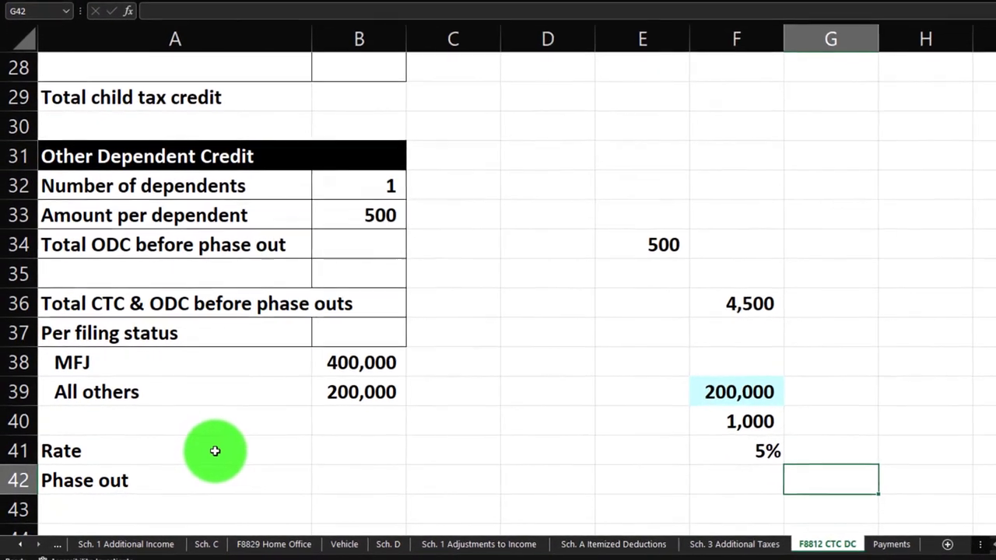
{"action": "scroll", "coordinate": [734, 350], "scroll_direction": "up", "scroll_amount": 4}
{"action": "scroll", "coordinate": [729, 351], "scroll_direction": "down", "scroll_amount": 4}
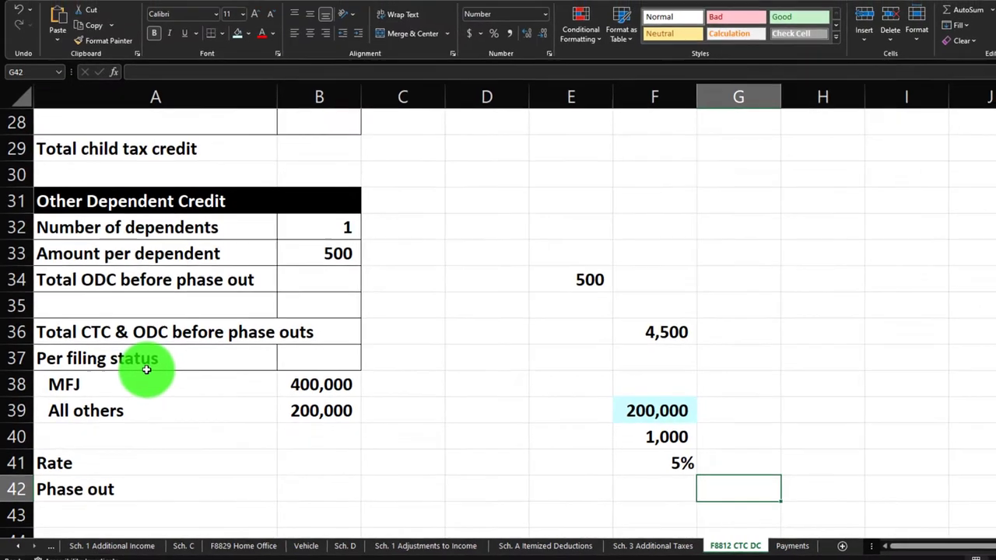
{"action": "type", "text": "="}
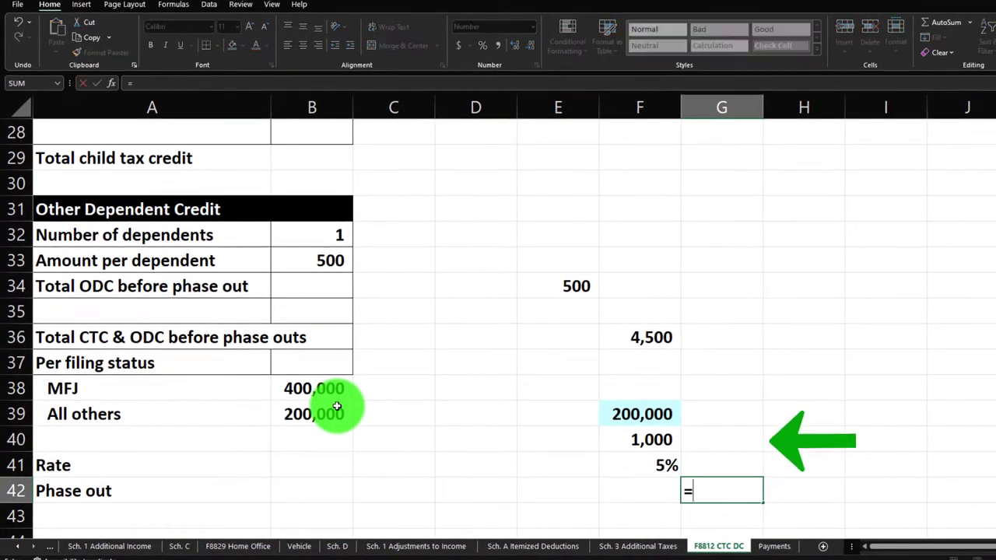
{"action": "type", "text": "F40*"}
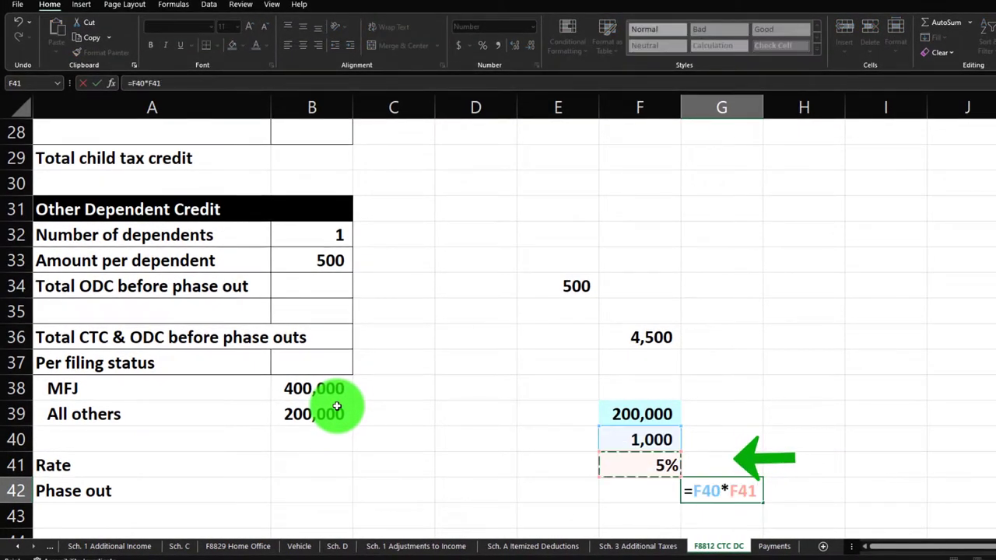
{"action": "key", "text": "Return"}
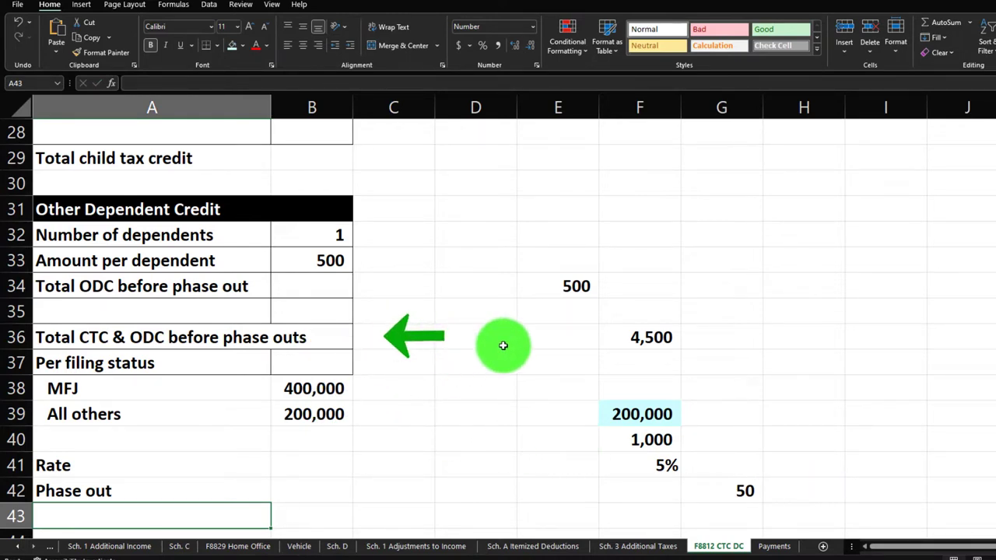
Move the phase-out figures in F39:G42 one column over to E39:F42.
{"action": "scroll", "coordinate": [638, 433], "scroll_direction": "up", "scroll_amount": 3}
{"action": "scroll", "coordinate": [638, 432], "scroll_direction": "down", "scroll_amount": 3}
{"action": "left_click_drag", "start_coordinate": [638, 425], "coordinate": [732, 488]}
{"action": "left_click_drag", "start_coordinate": [599, 420], "coordinate": [573, 412]}
{"action": "left_click", "coordinate": [631, 488]}
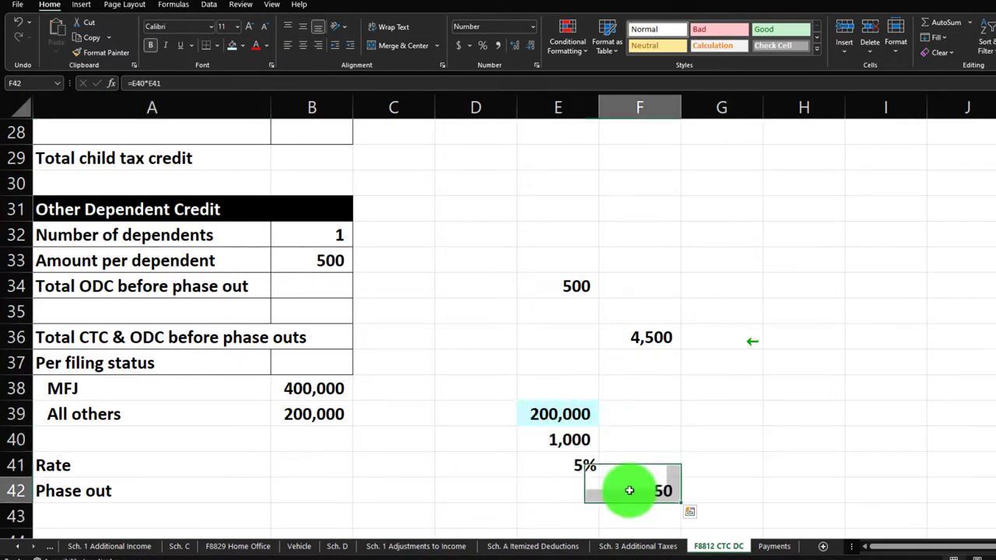
{"action": "left_click", "coordinate": [637, 339]}
{"action": "scroll", "coordinate": [633, 414], "scroll_direction": "down", "scroll_amount": 1}
{"action": "left_click", "coordinate": [633, 417]}
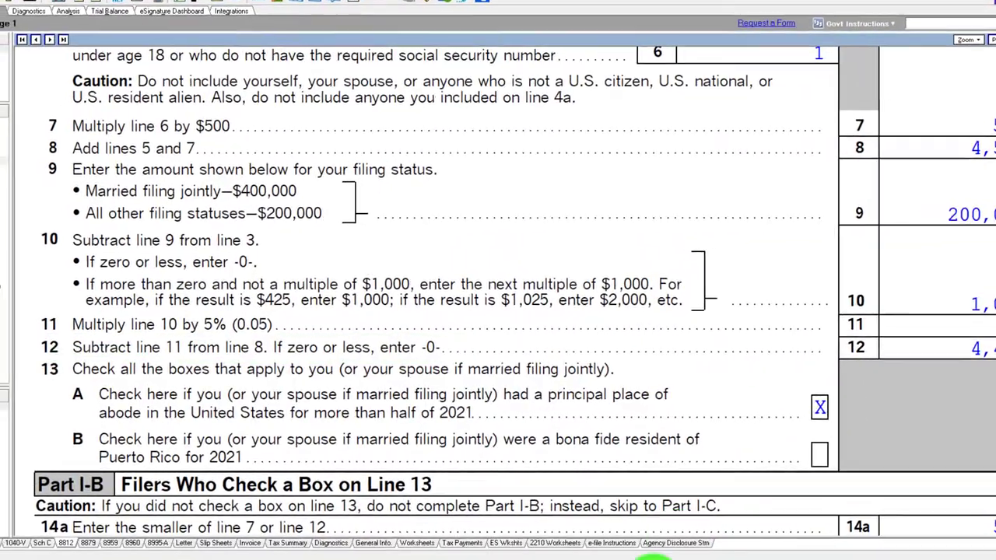
Switch from Lacerte back to the Excel workbook and label A43 CTC & ODC credit.
{"action": "mouse_move", "coordinate": [599, 556]}
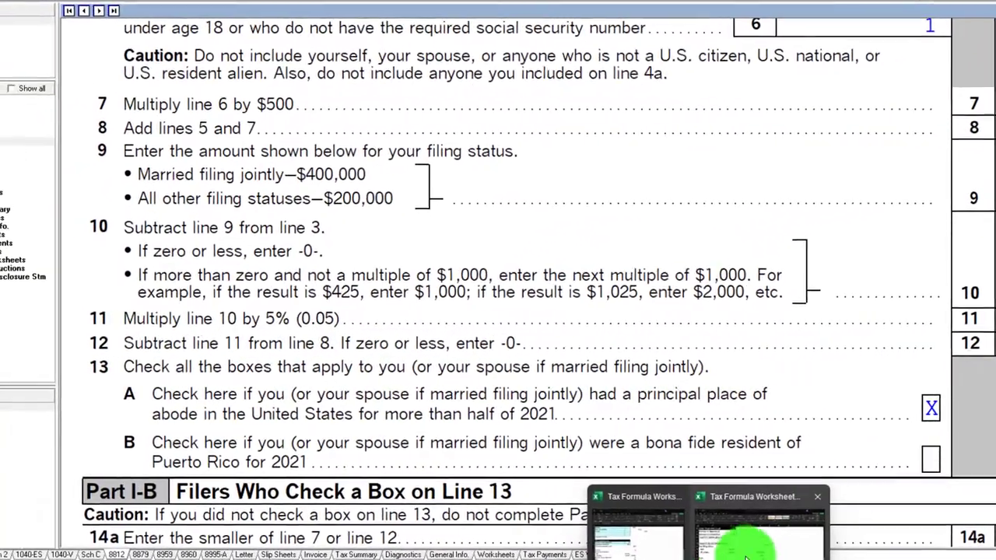
{"action": "left_click", "coordinate": [599, 521]}
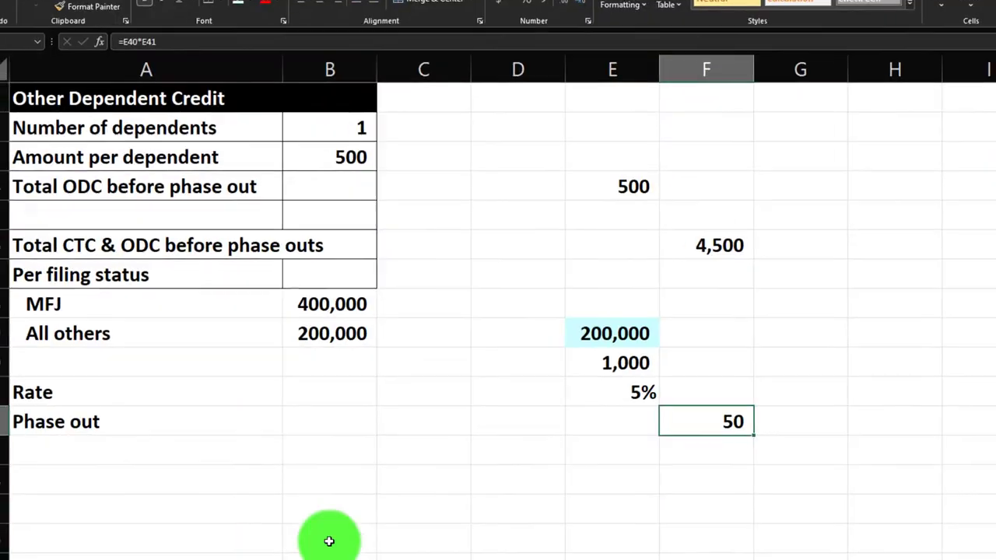
{"action": "type", "text": "Cre"}
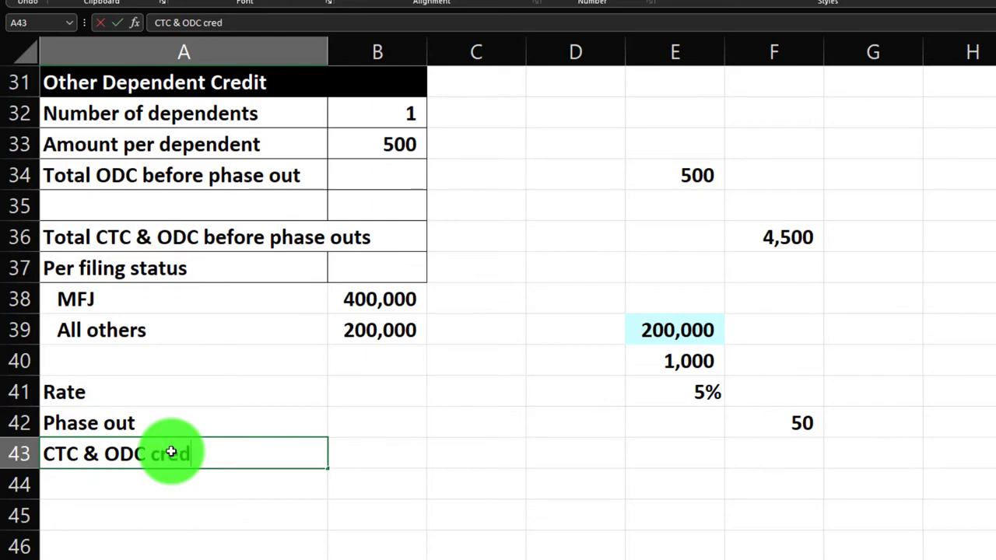
{"action": "key", "text": "Right"}
Enter =F36-F42 in G43 to subtract the phase out from the total credits.
{"action": "key", "text": "Right"}
{"action": "key", "text": "Right"}
{"action": "key", "text": "Right"}
{"action": "key", "text": "Right"}
{"action": "type", "text": "="}
{"action": "key", "text": "Escape"}
{"action": "key", "text": "Right"}
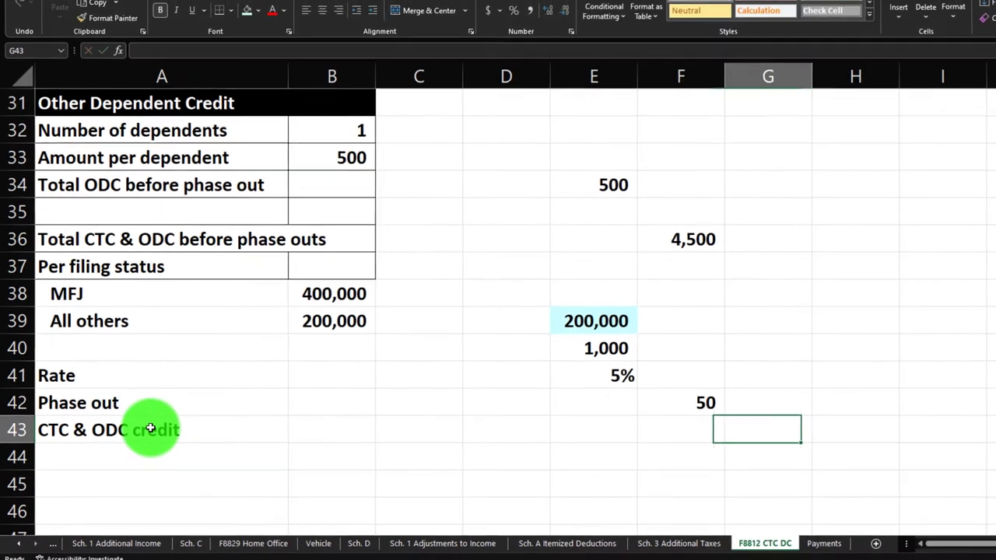
{"action": "type", "text": "="}
{"action": "key", "text": "Up"}
{"action": "key", "text": "Up"}
{"action": "key", "text": "Up"}
{"action": "key", "text": "Up"}
{"action": "key", "text": "Up"}
{"action": "key", "text": "Up"}
{"action": "key", "text": "Up"}
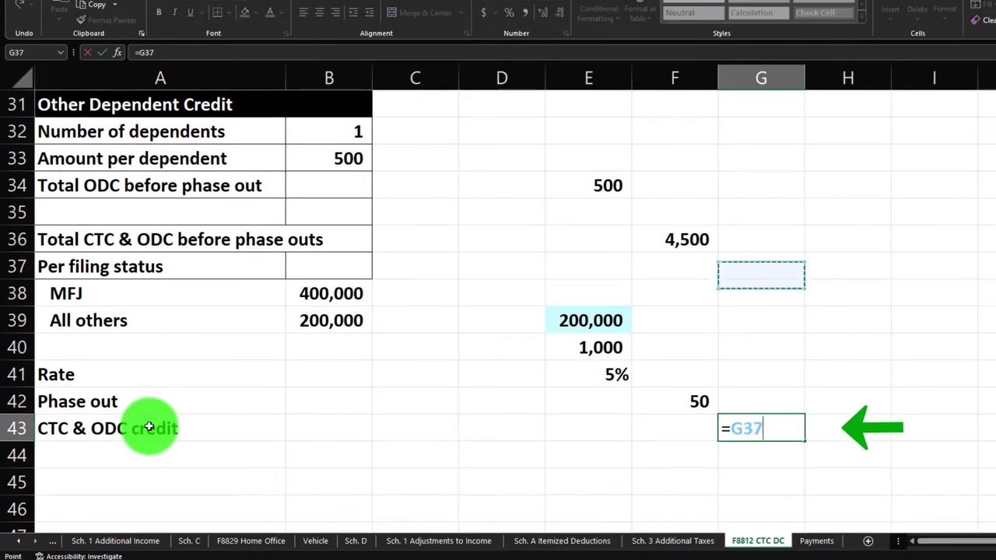
{"action": "key", "text": "Left"}
{"action": "type", "text": "-"}
{"action": "key", "text": "Up"}
{"action": "key", "text": "Left"}
{"action": "key", "text": "Return"}
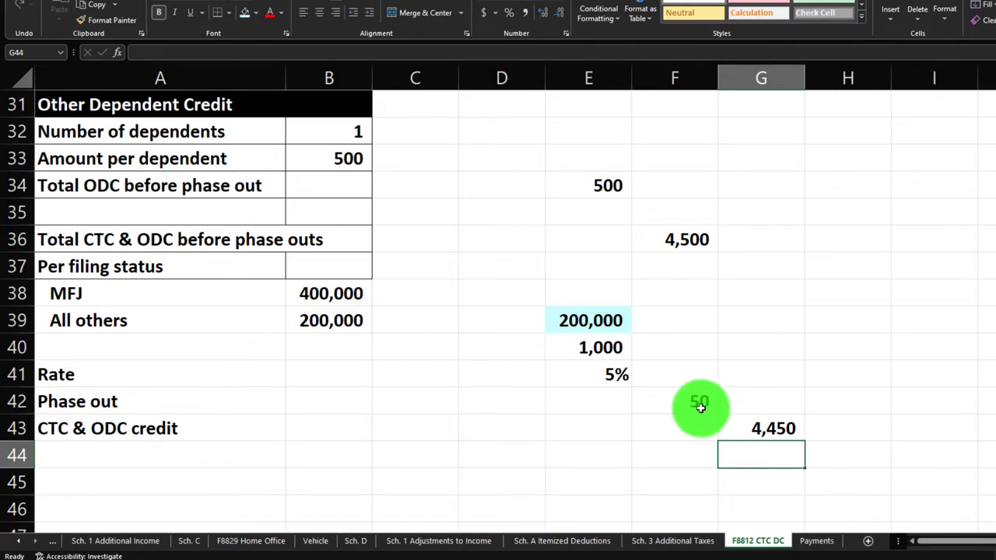
Underline the phase-out amount in F42.
{"action": "left_click", "coordinate": [701, 406]}
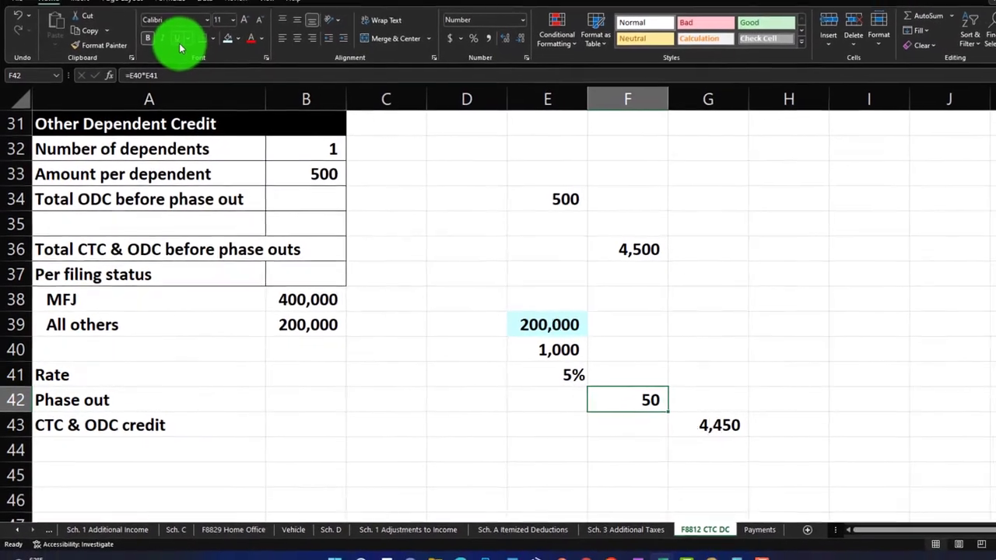
{"action": "left_click", "coordinate": [178, 39]}
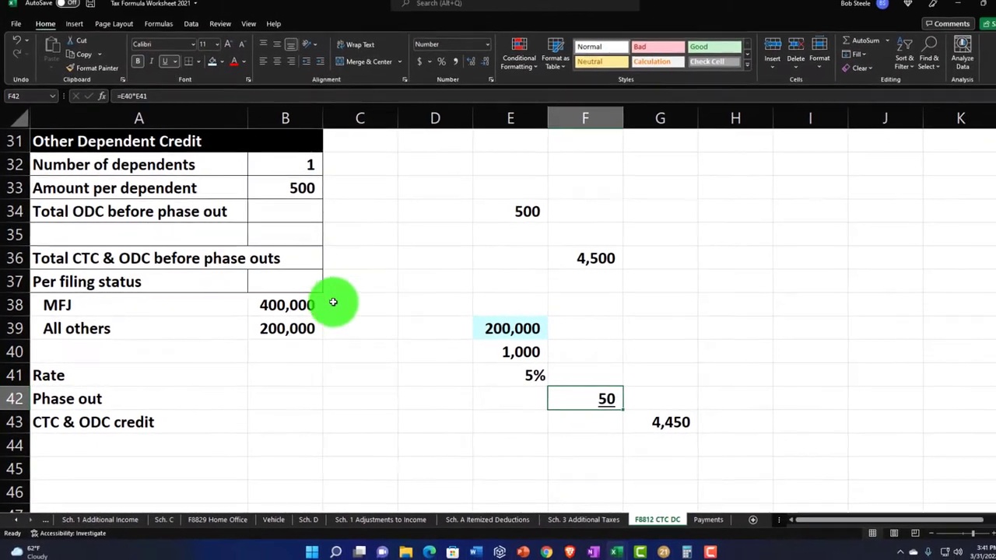
{"action": "left_click", "coordinate": [209, 468]}
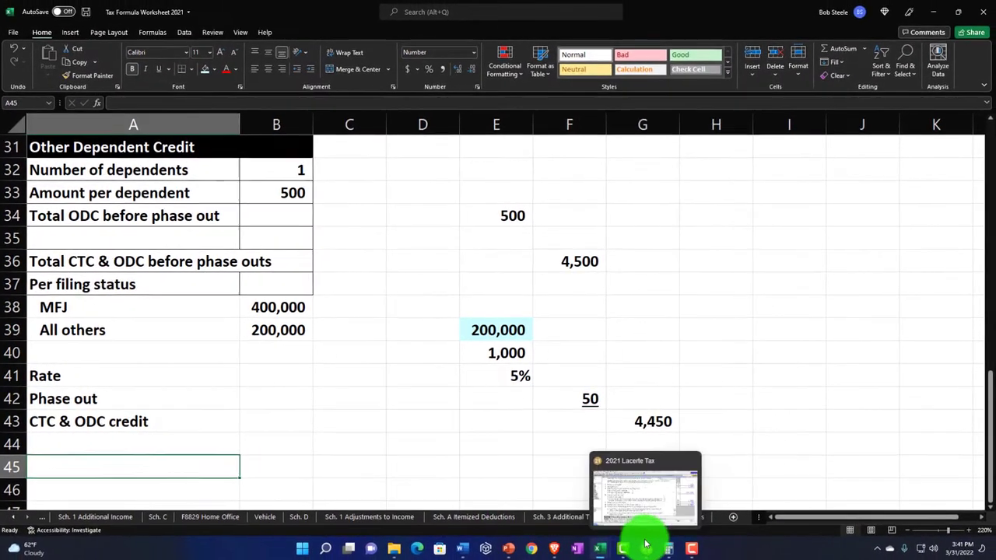
Check the advance payments on line 14f in Lacerte, and record them in Excel with Advanced CTC payments in A45 and 1,800 in G45.
{"action": "left_click", "coordinate": [646, 545]}
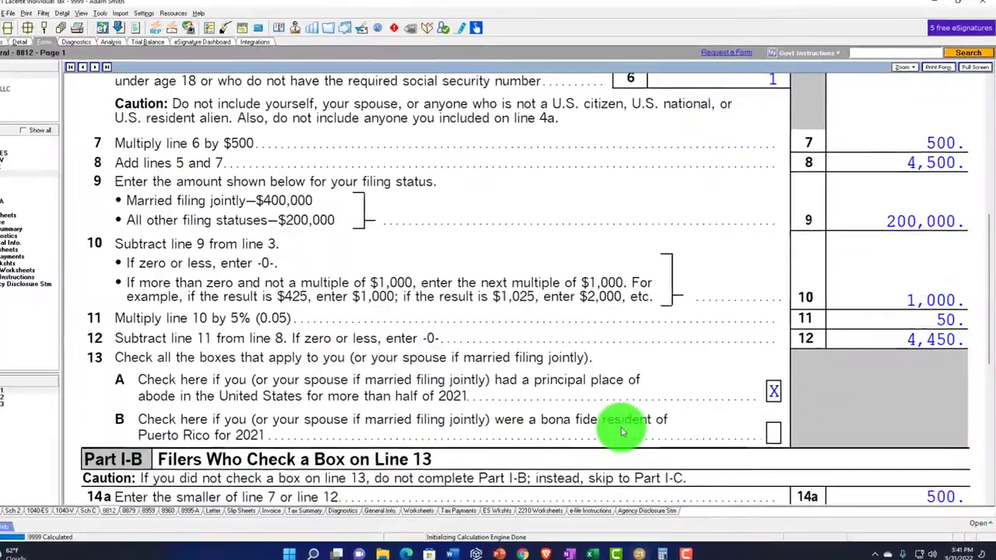
{"action": "scroll", "coordinate": [623, 432], "scroll_direction": "down", "scroll_amount": 5}
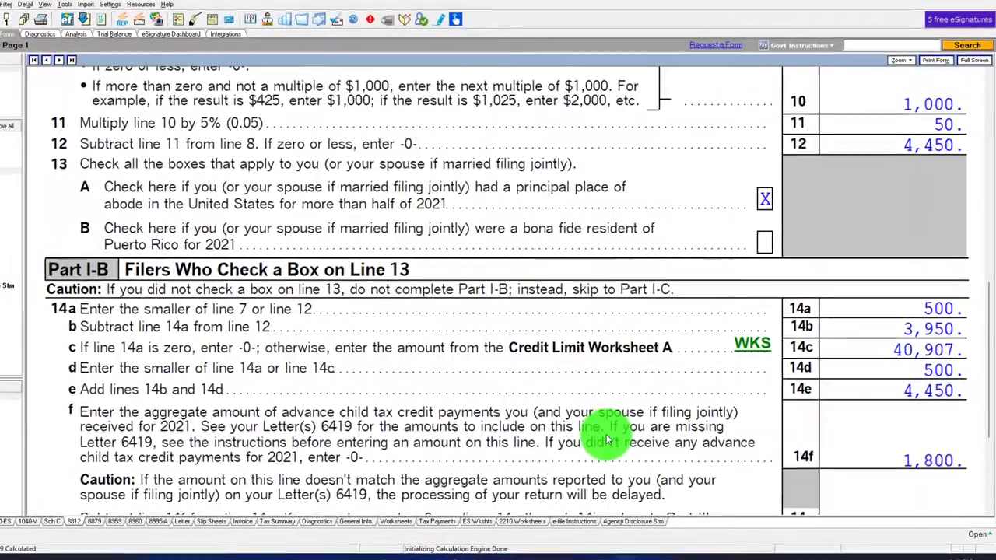
{"action": "scroll", "coordinate": [573, 438], "scroll_direction": "down", "scroll_amount": 2}
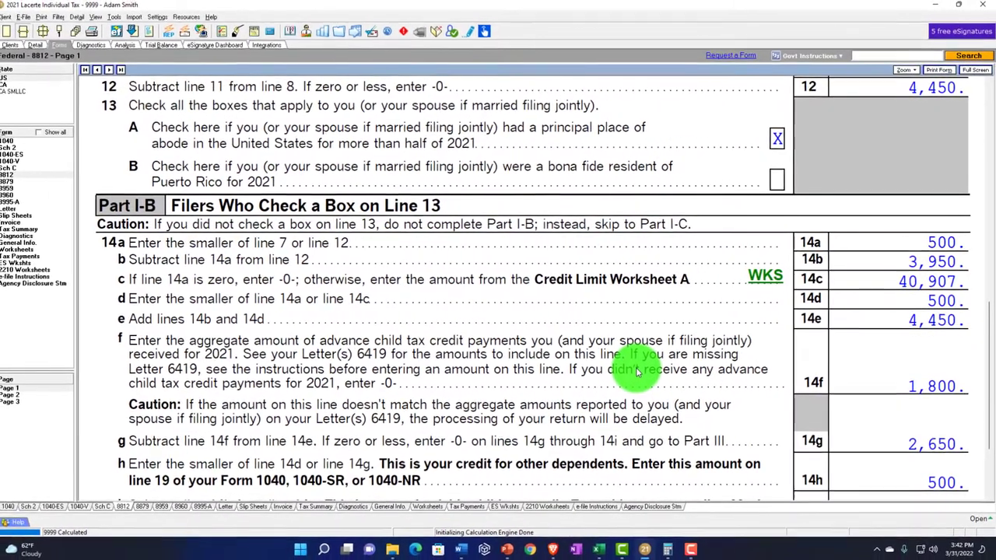
{"action": "scroll", "coordinate": [634, 365], "scroll_direction": "down", "scroll_amount": 3}
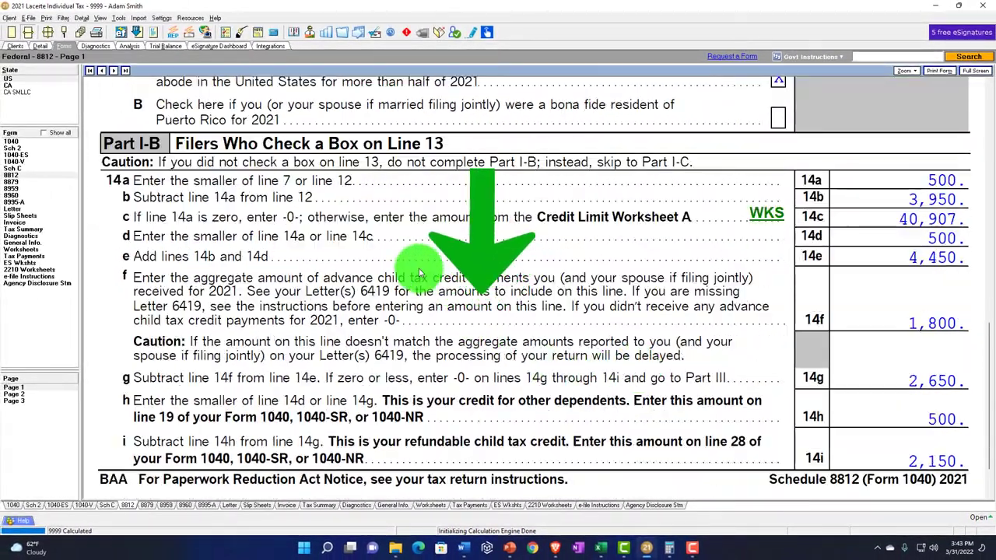
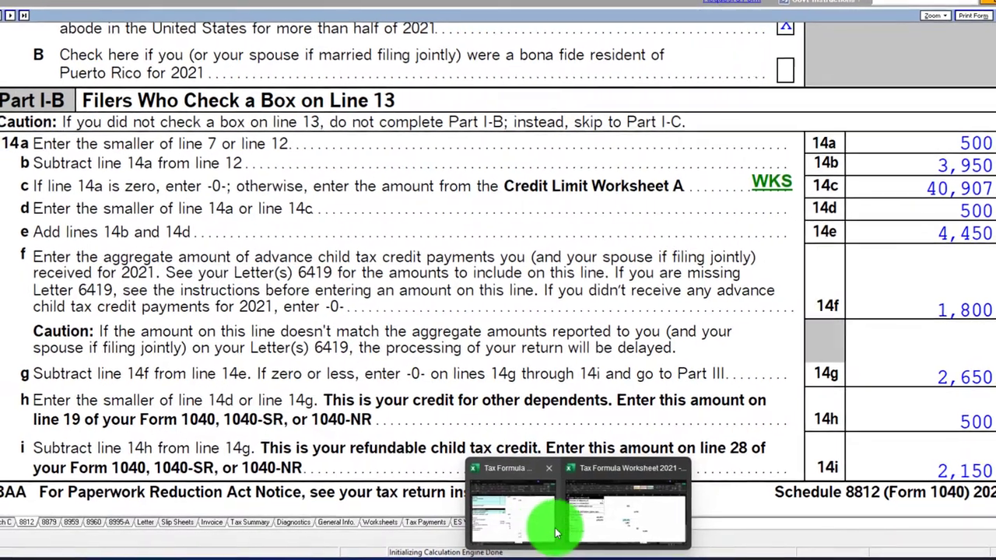
{"action": "left_click", "coordinate": [542, 535]}
{"action": "type", "text": "Advanced CTC paymen"}
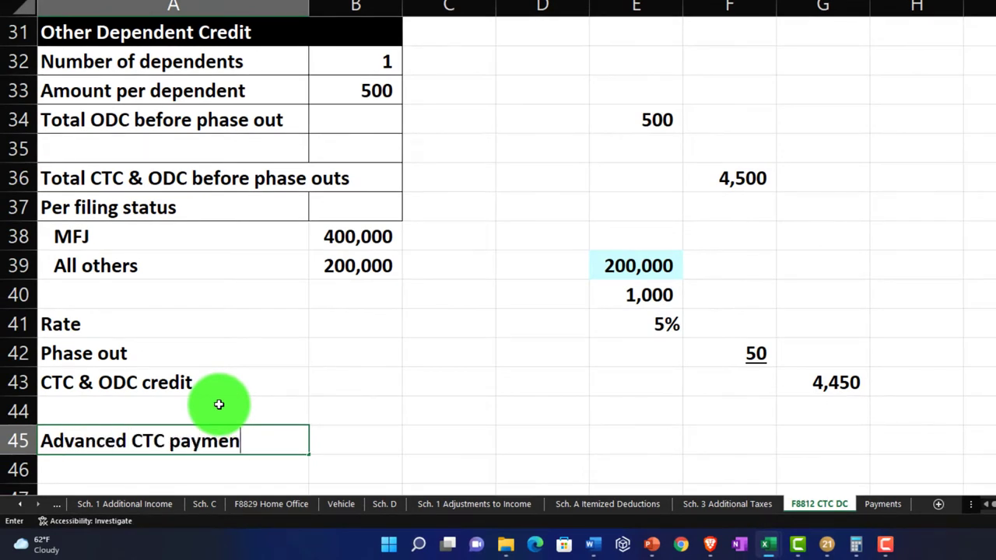
{"action": "key", "text": "Tab"}
{"action": "key", "text": "Tab"}
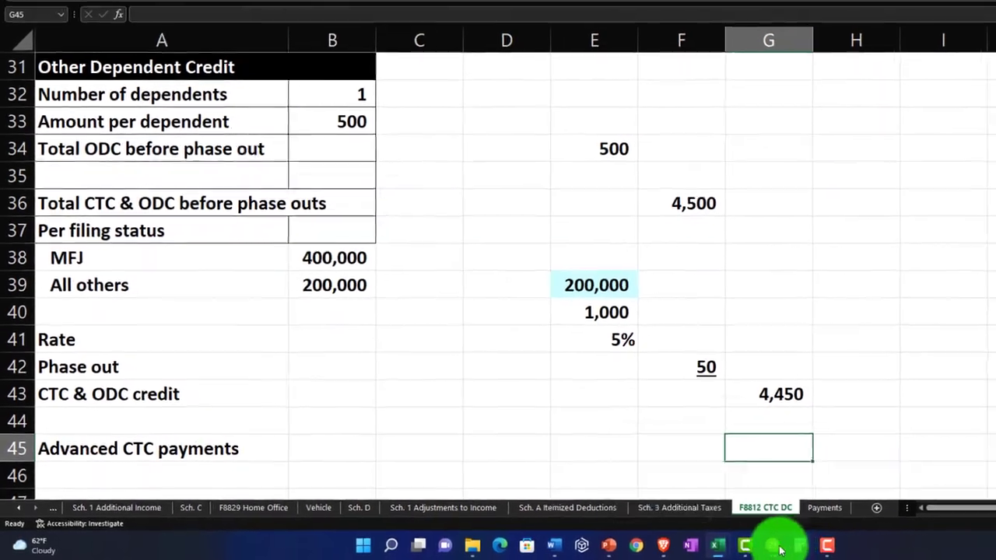
{"action": "left_click", "coordinate": [826, 544]}
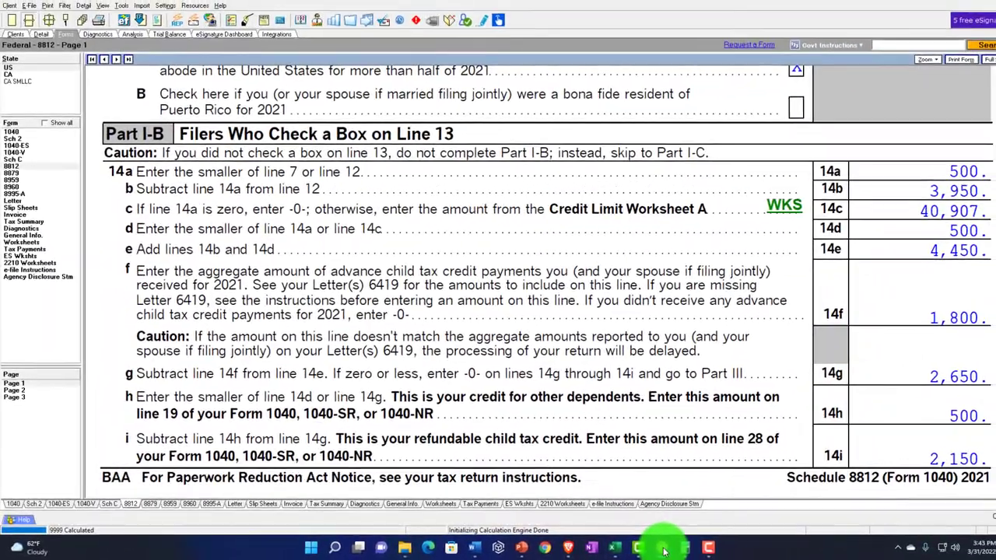
{"action": "left_click", "coordinate": [678, 546]}
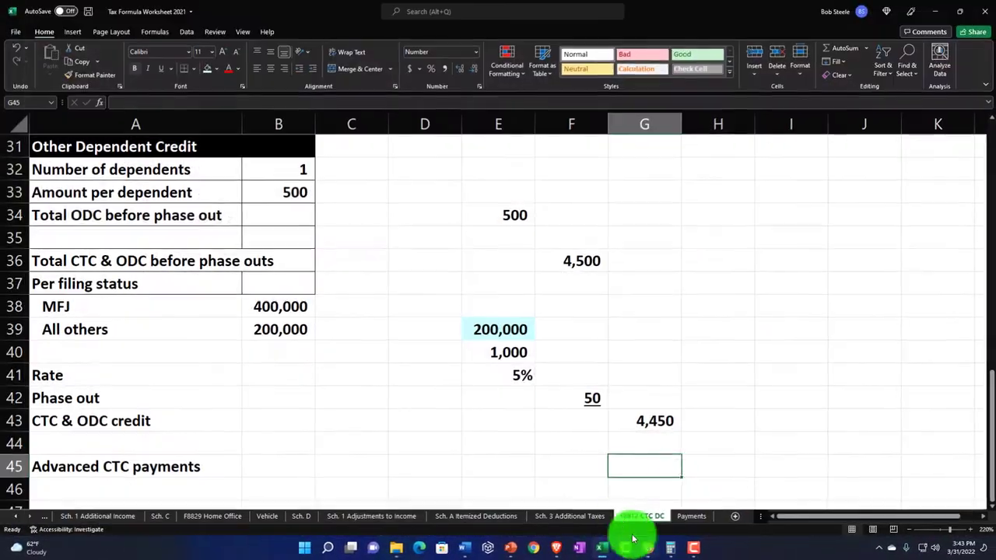
{"action": "type", "text": "1800"}
{"action": "key", "text": "Return"}
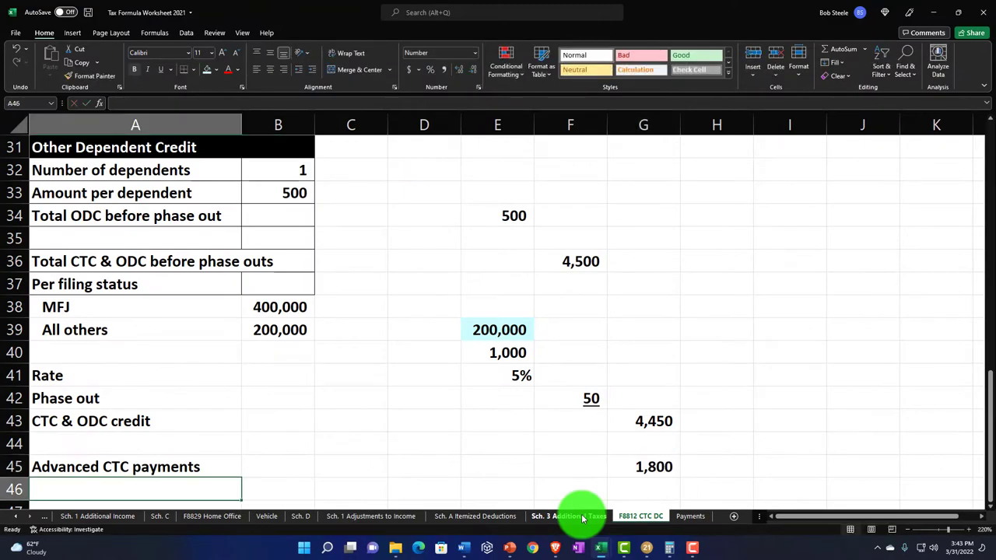
Label A47 CTC & ODC available.
{"action": "key", "text": "Return"}
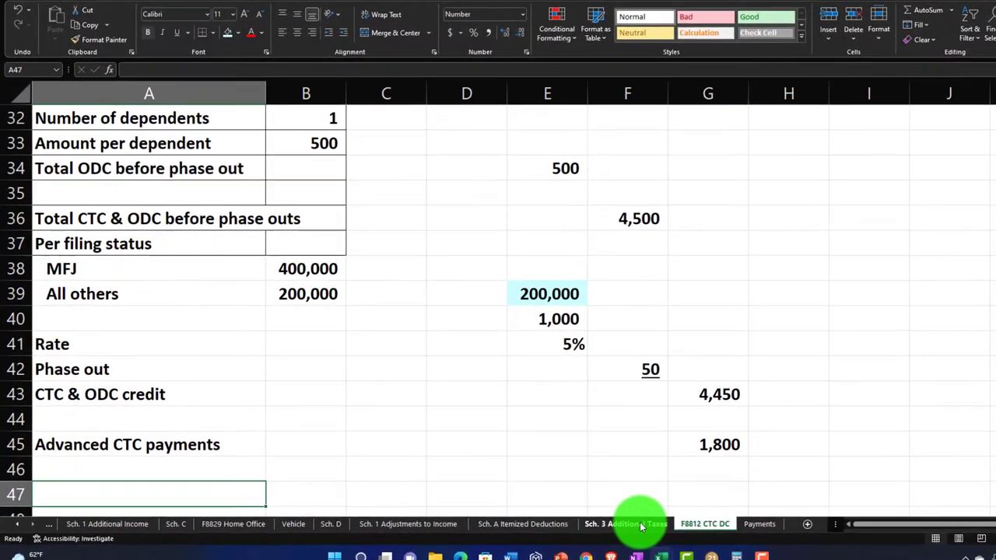
{"action": "type", "text": "CTC & ODC available for"}
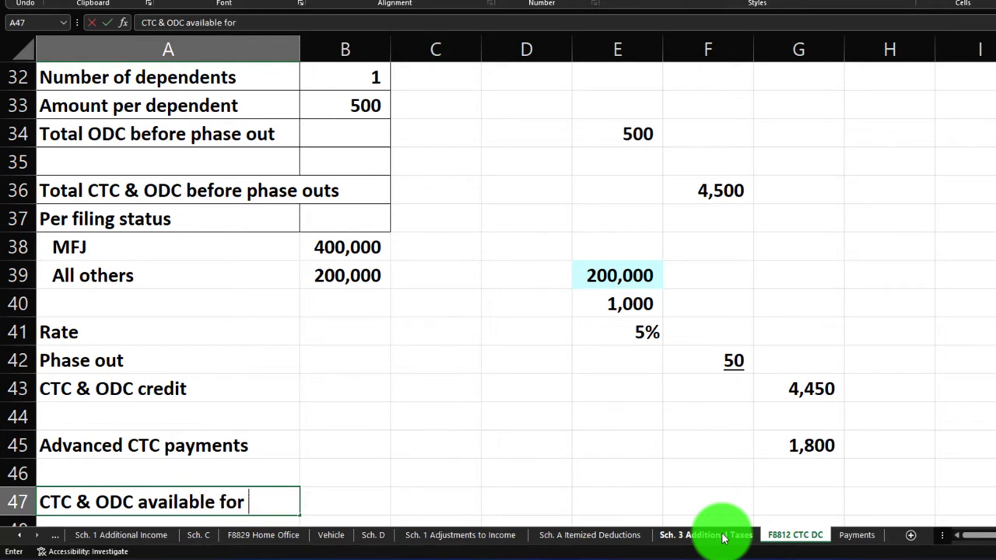
{"action": "key", "text": "BackSpace"}
{"action": "key", "text": "Right"}
Try to calculate the available credit in G47 with the formula -G43-G45.
{"action": "key", "text": "Right"}
{"action": "key", "text": "Right"}
{"action": "key", "text": "Right"}
{"action": "key", "text": "Right"}
{"action": "key", "text": "Right"}
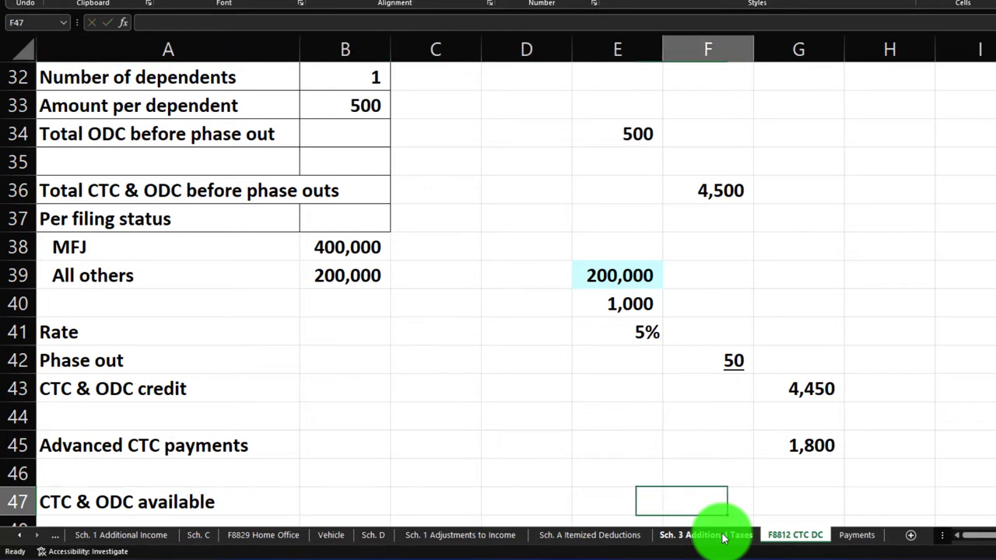
{"action": "type", "text": "-"}
{"action": "key", "text": "Up"}
{"action": "key", "text": "Up"}
{"action": "key", "text": "Up"}
{"action": "key", "text": "Up"}
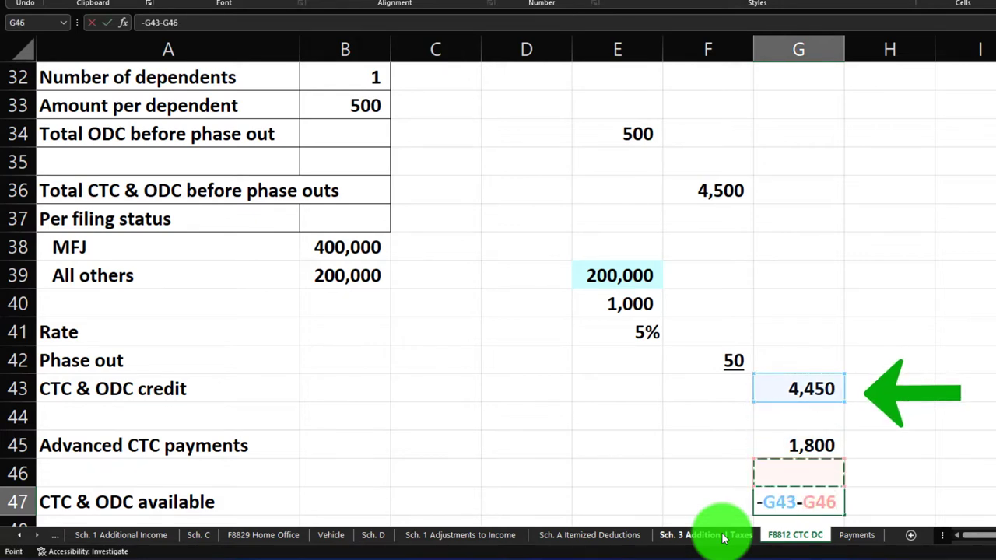
{"action": "key", "text": "Return"}
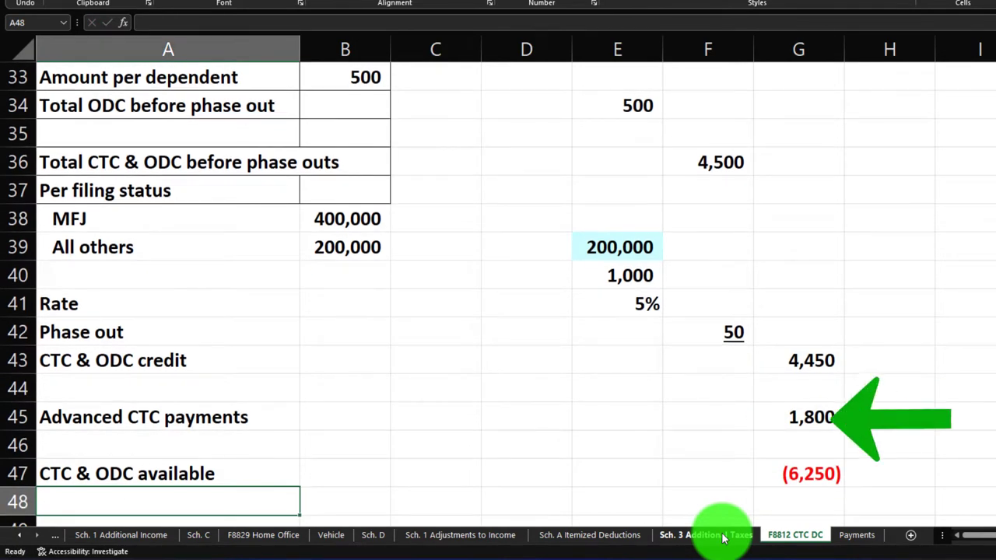
Replace the G47 formula with =G43-G45 to subtract the advance payments from the credit.
{"action": "left_click", "coordinate": [809, 472]}
{"action": "key", "text": "F2"}
{"action": "key", "text": "BackSpace"}
{"action": "key", "text": "BackSpace"}
{"action": "key", "text": "BackSpace"}
{"action": "key", "text": "BackSpace"}
{"action": "key", "text": "BackSpace"}
{"action": "key", "text": "BackSpace"}
{"action": "key", "text": "BackSpace"}
{"action": "key", "text": "BackSpace"}
{"action": "key", "text": "Up"}
{"action": "key", "text": "Up"}
{"action": "key", "text": "Up"}
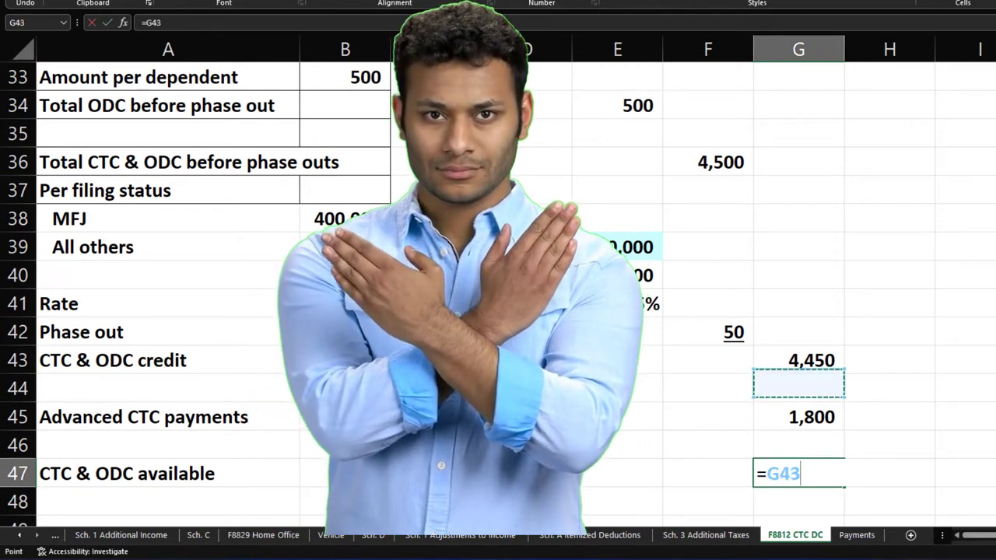
{"action": "key", "text": "Up"}
{"action": "type", "text": "-"}
{"action": "key", "text": "Up"}
{"action": "key", "text": "Up"}
{"action": "key", "text": "Return"}
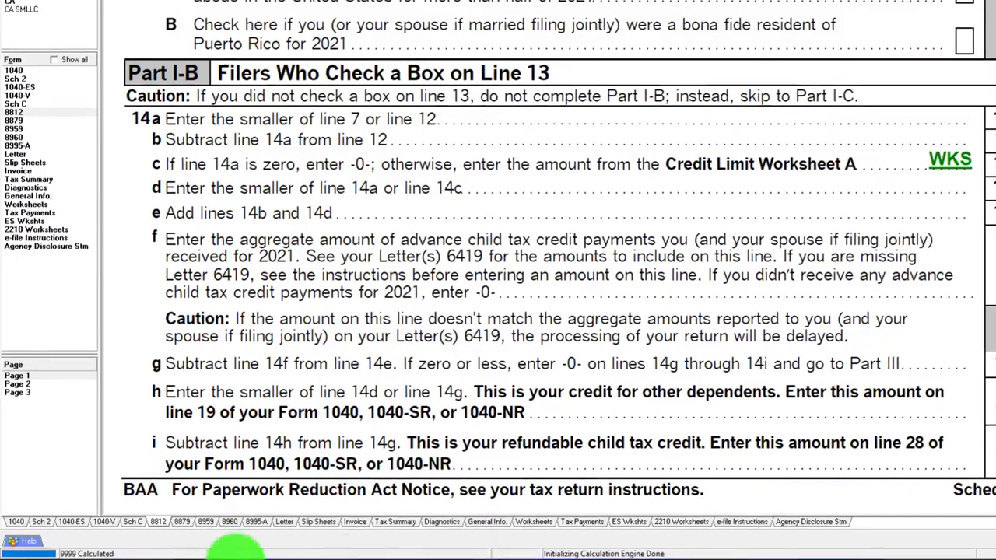
Switch to the Excel Schedule 8812 worksheet and label A48 ODC.
{"action": "mouse_move", "coordinate": [732, 555]}
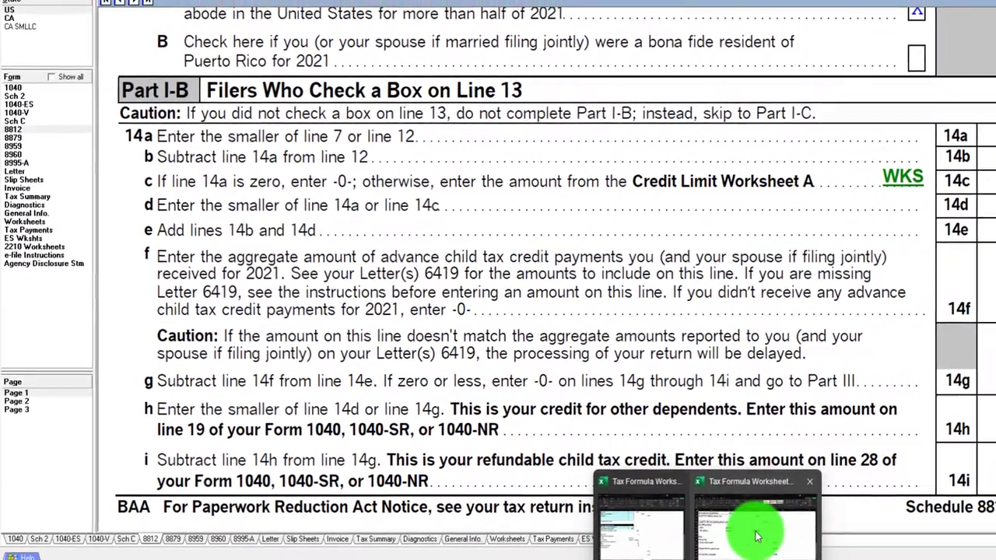
{"action": "left_click", "coordinate": [723, 534]}
{"action": "left_click", "coordinate": [151, 524]}
{"action": "scroll", "coordinate": [151, 526], "scroll_direction": "down", "scroll_amount": 1}
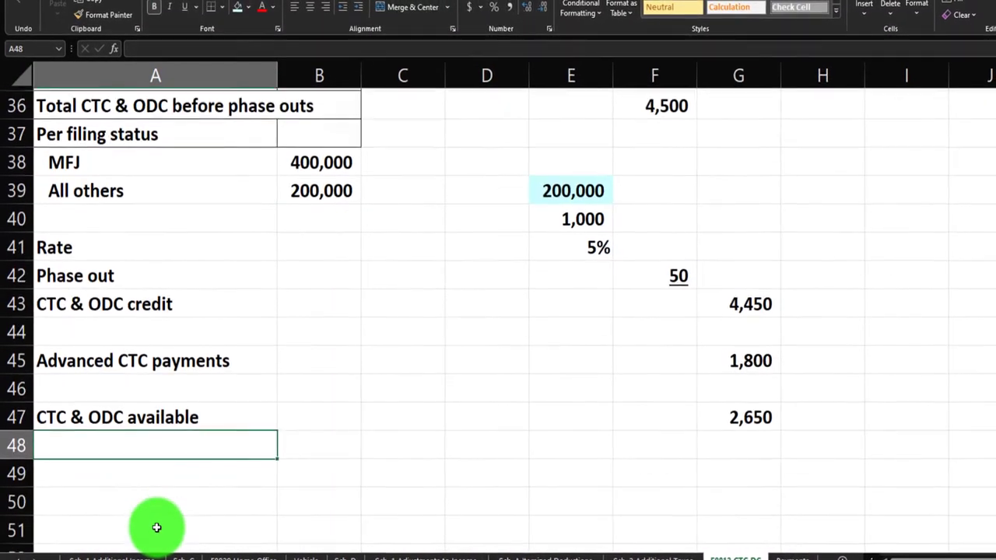
{"action": "type", "text": "D"}
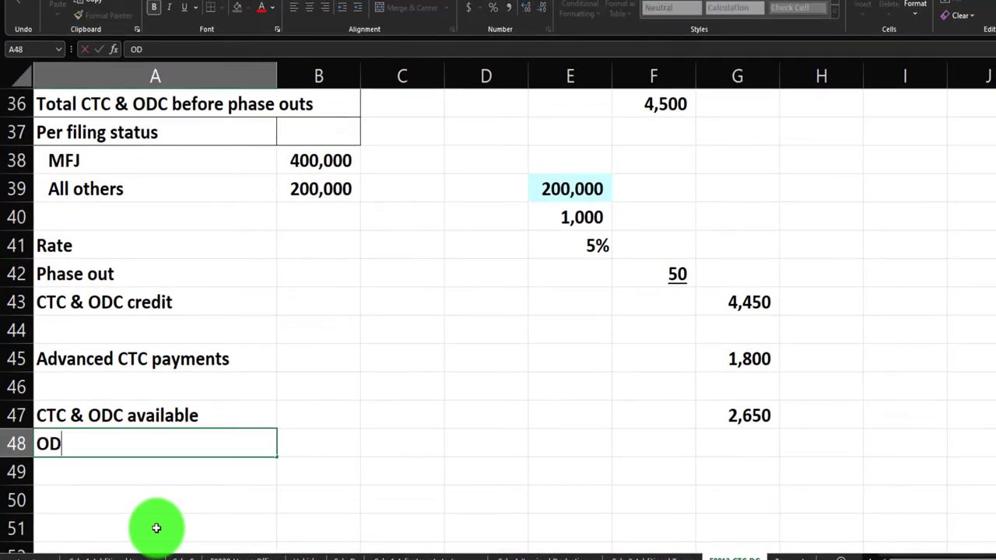
Link G48 to the Total ODC before phase out amount in E34.
{"action": "key", "text": "Right"}
{"action": "key", "text": "Right"}
{"action": "key", "text": "Right"}
{"action": "key", "text": "Right"}
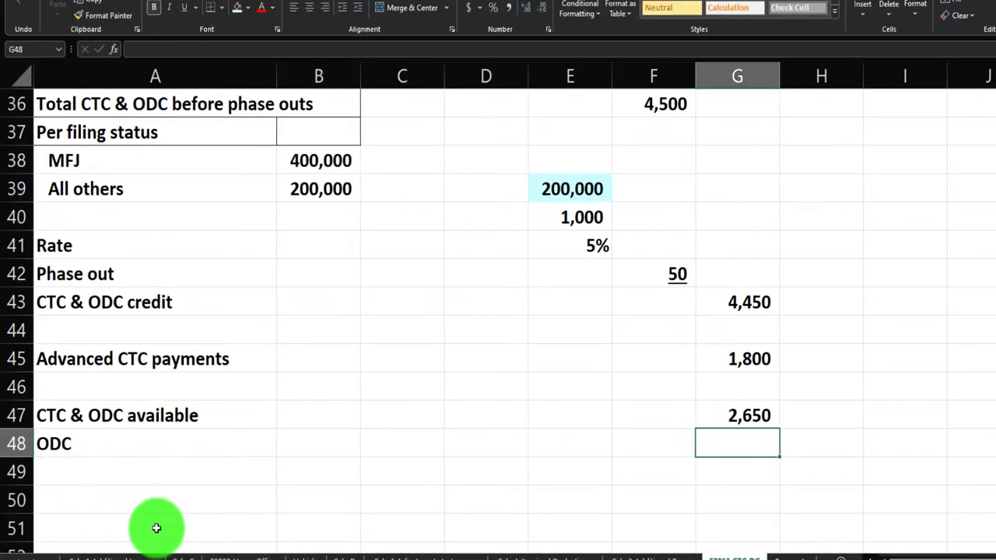
{"action": "scroll", "coordinate": [309, 464], "scroll_direction": "up", "scroll_amount": 3}
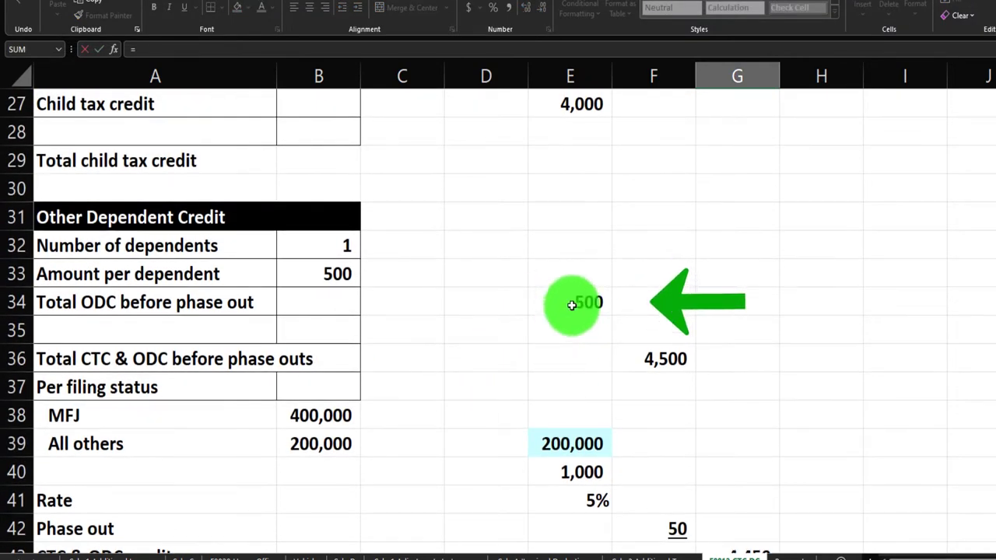
{"action": "key", "text": "Return"}
Label A49 CTC and calculate it in G49 with the formula =G47-G48.
{"action": "type", "text": "CTC"}
{"action": "key", "text": "Right"}
{"action": "key", "text": "Right"}
{"action": "key", "text": "Right"}
{"action": "key", "text": "Right"}
{"action": "key", "text": "Right"}
{"action": "key", "text": "Right"}
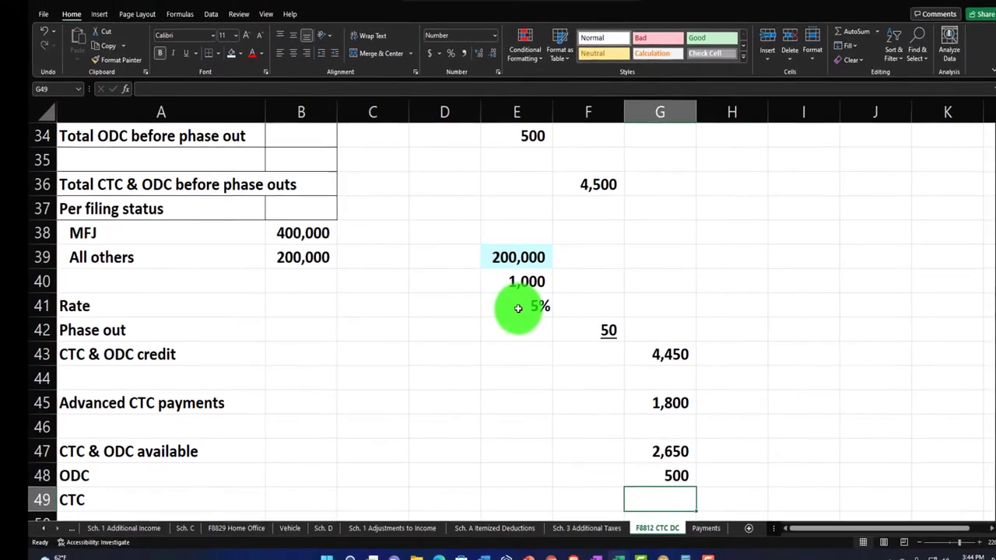
{"action": "type", "text": "="}
{"action": "key", "text": "Up"}
{"action": "key", "text": "Up"}
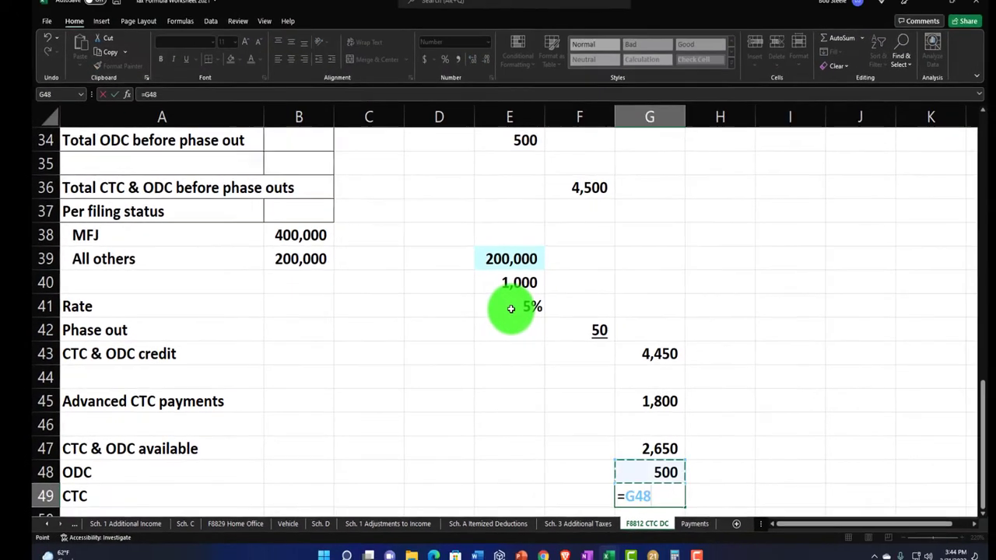
{"action": "type", "text": "-"}
{"action": "key", "text": "Up"}
{"action": "key", "text": "Return"}
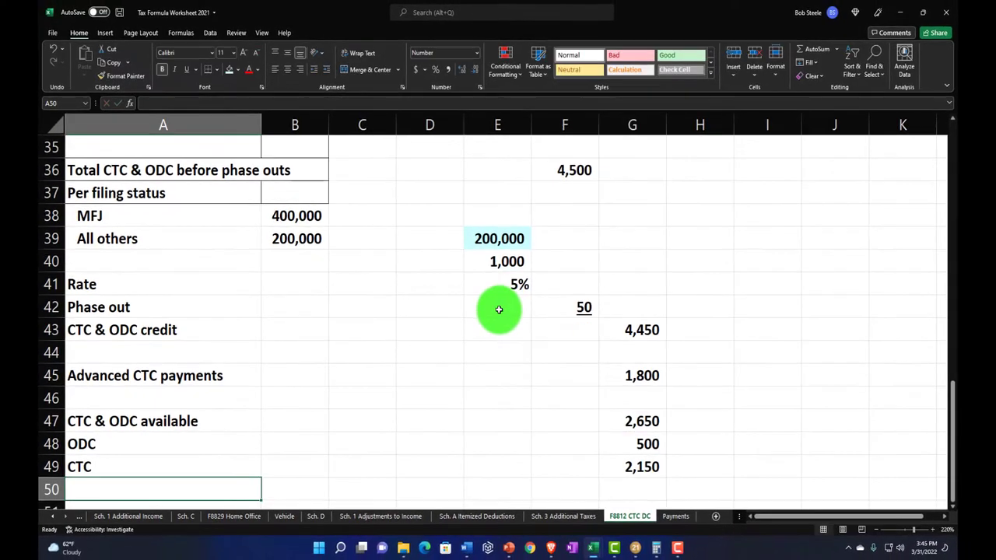
Review the ODC amount in G48 and the CTC amount in G49.
{"action": "left_click", "coordinate": [552, 448]}
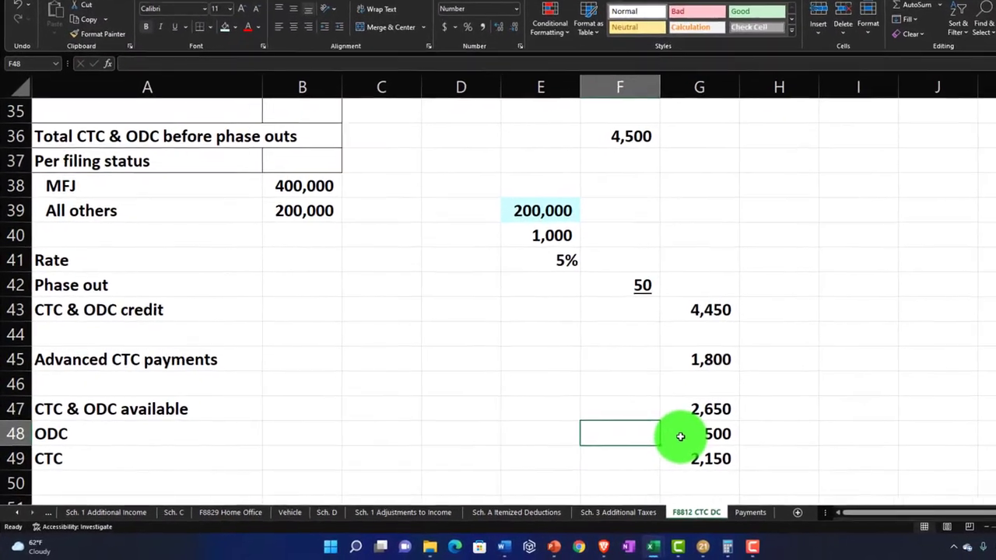
{"action": "mouse_move", "coordinate": [680, 436]}
{"action": "left_mouse_down"}
{"action": "mouse_move", "coordinate": [689, 459]}
{"action": "mouse_move", "coordinate": [682, 436]}
{"action": "left_mouse_up"}
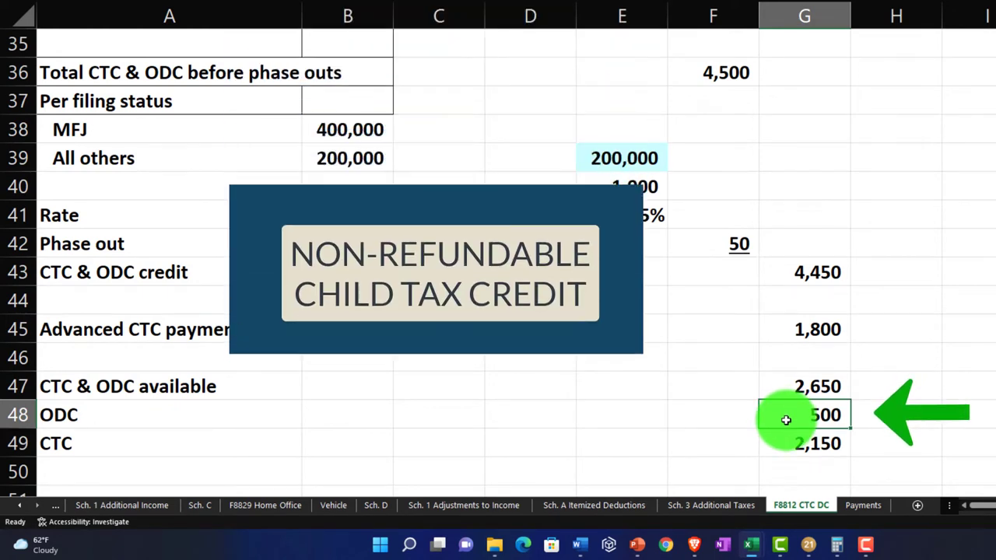
{"action": "left_click", "coordinate": [784, 445]}
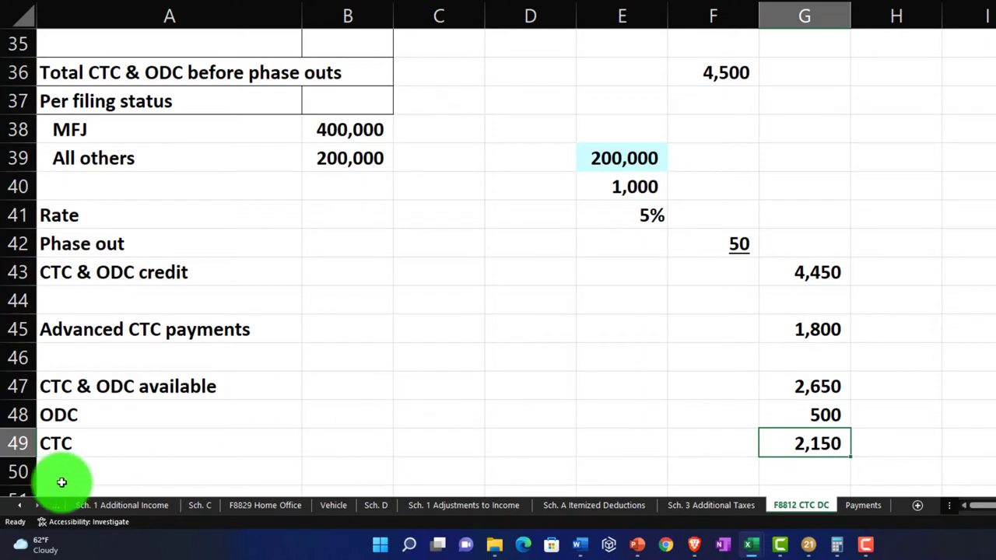
Link Tax Credits in D12 of the Tax Formula F1040 sheet to the ODC amount with ='F8812 CTC DC'!G48.
{"action": "left_click", "coordinate": [26, 503]}
{"action": "left_click", "coordinate": [25, 502]}
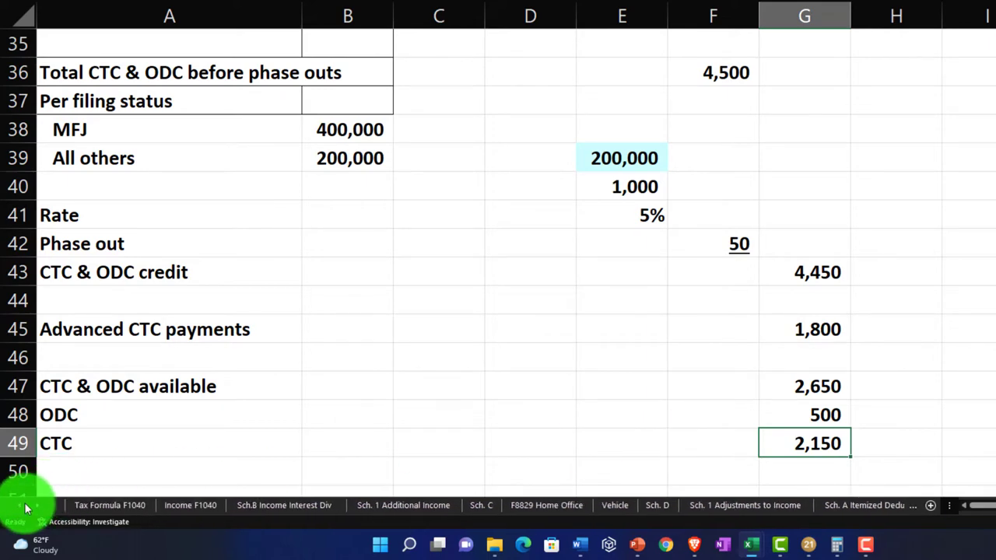
{"action": "left_click", "coordinate": [103, 507]}
{"action": "left_click", "coordinate": [165, 245]}
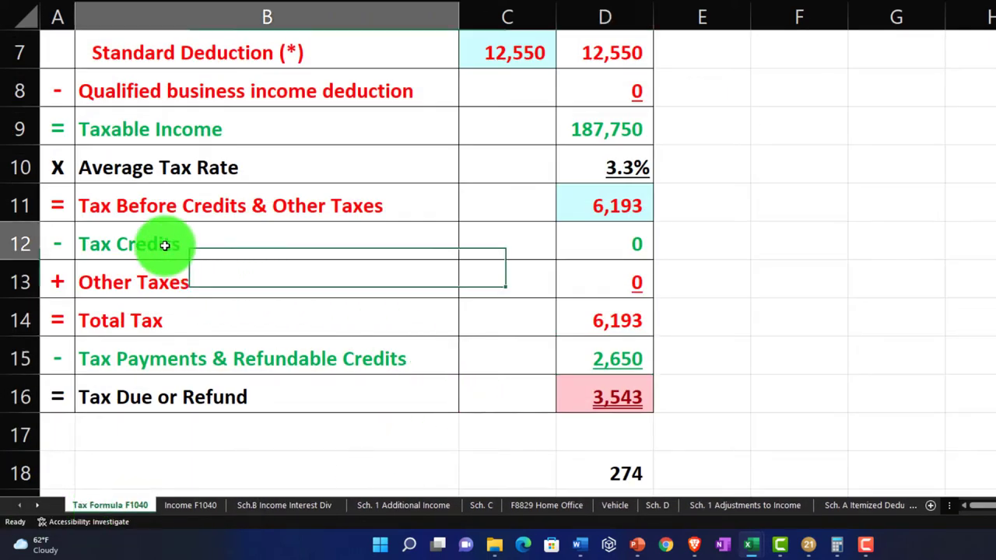
{"action": "key", "text": "Right"}
{"action": "key", "text": "Right"}
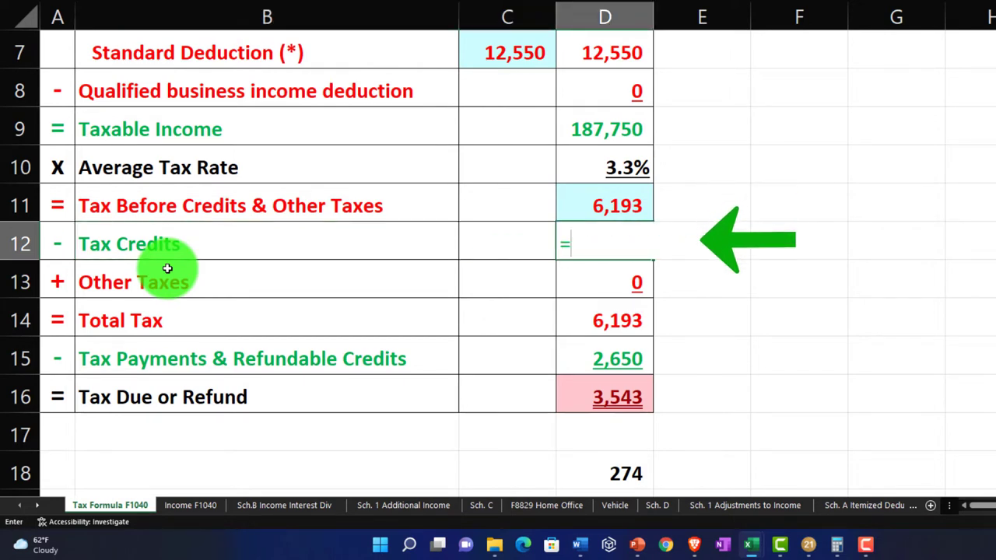
{"action": "left_click", "coordinate": [36, 505]}
{"action": "left_click", "coordinate": [37, 505]}
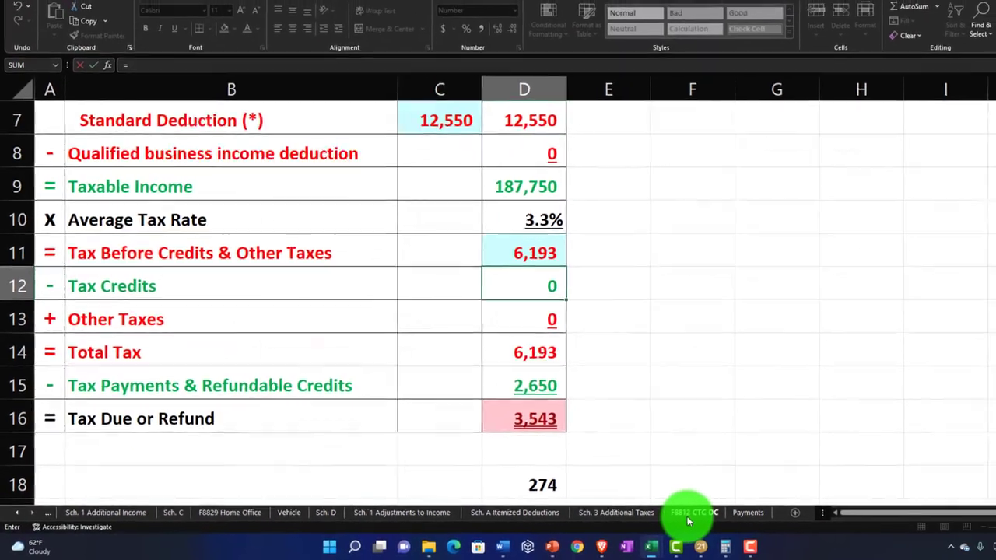
{"action": "left_click", "coordinate": [776, 506]}
{"action": "left_click", "coordinate": [673, 441]}
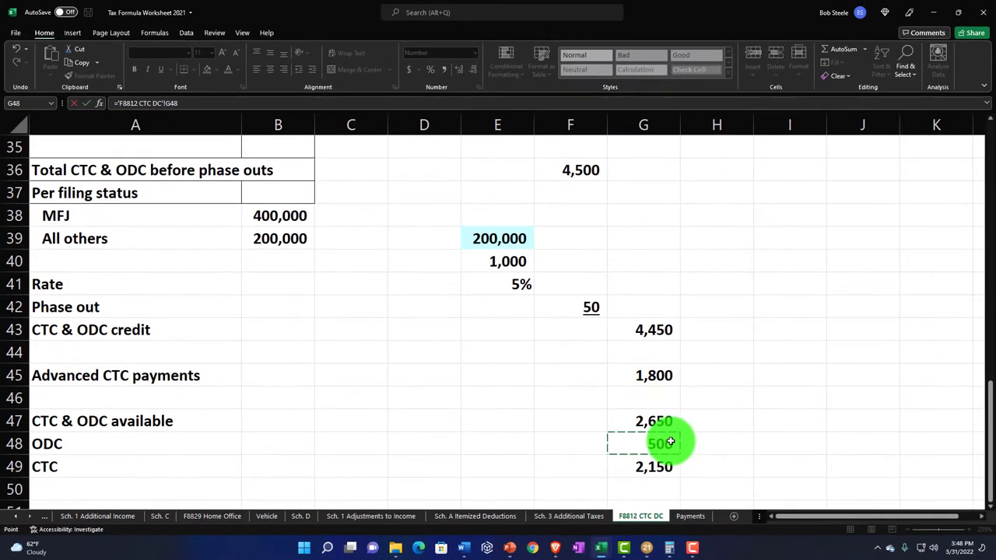
{"action": "key", "text": "Return"}
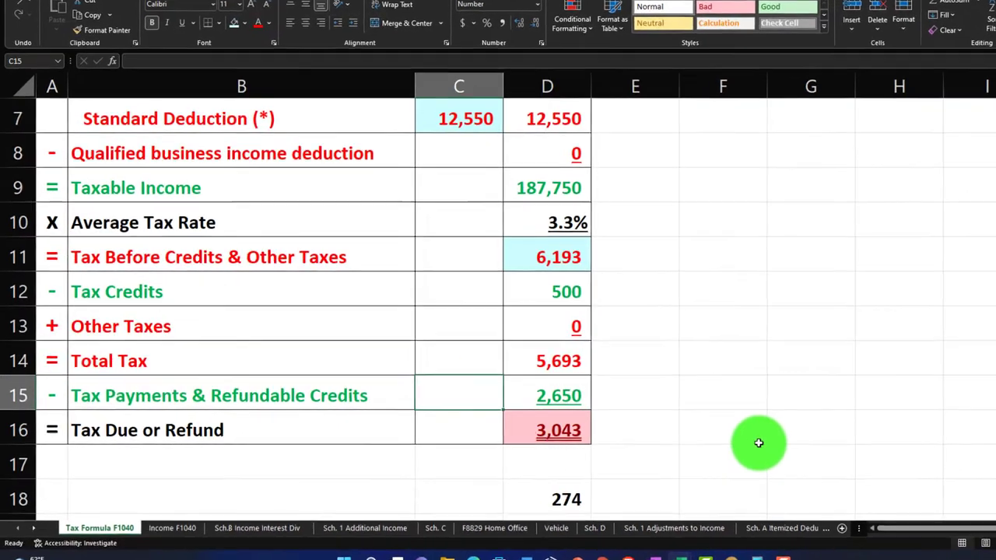
Replace the D15 formula with the sum of the CTC in G49 of F8812 CTC DC and Total payments on the Payments sheet.
{"action": "key", "text": "Down"}
{"action": "type", "text": "="}
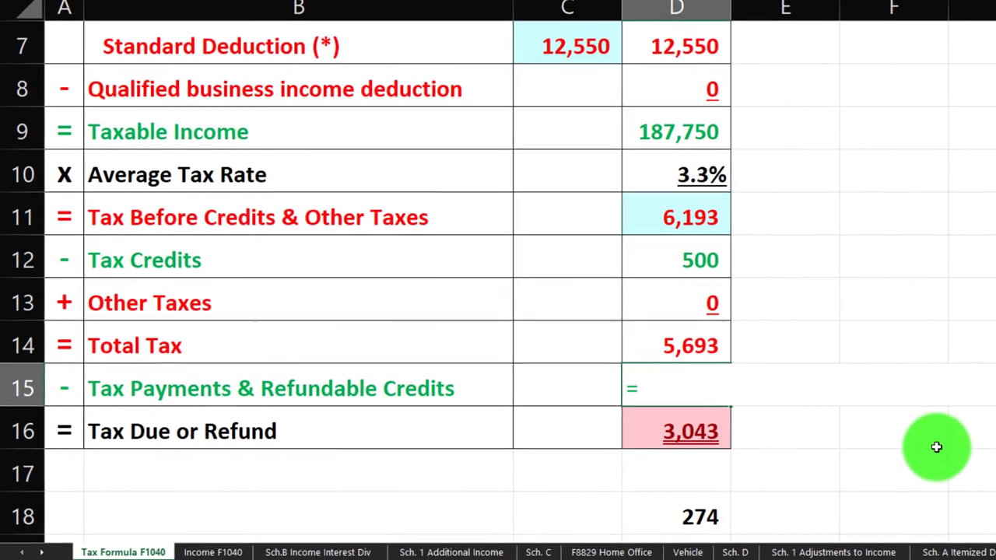
{"action": "left_click", "coordinate": [40, 549]}
{"action": "left_click", "coordinate": [45, 554]}
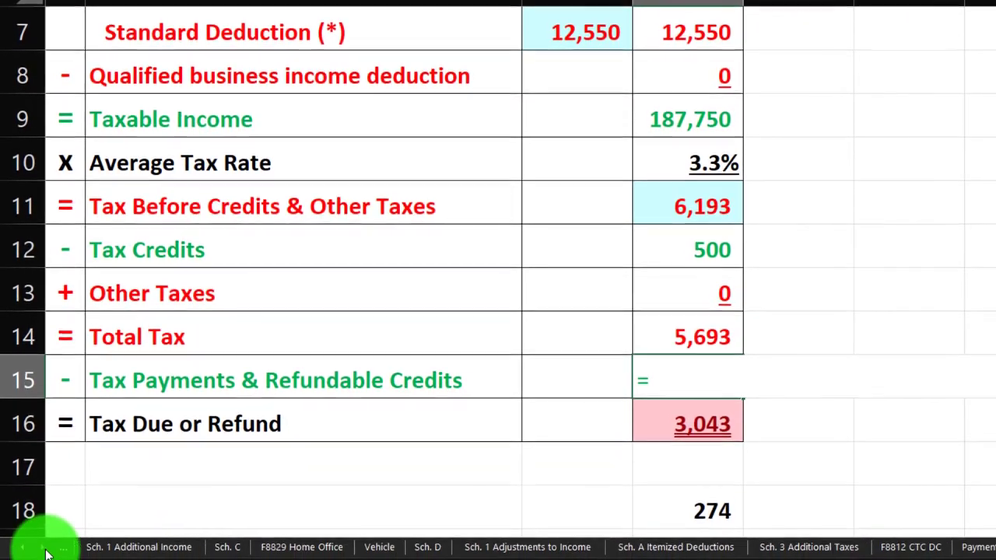
{"action": "left_click", "coordinate": [903, 547]}
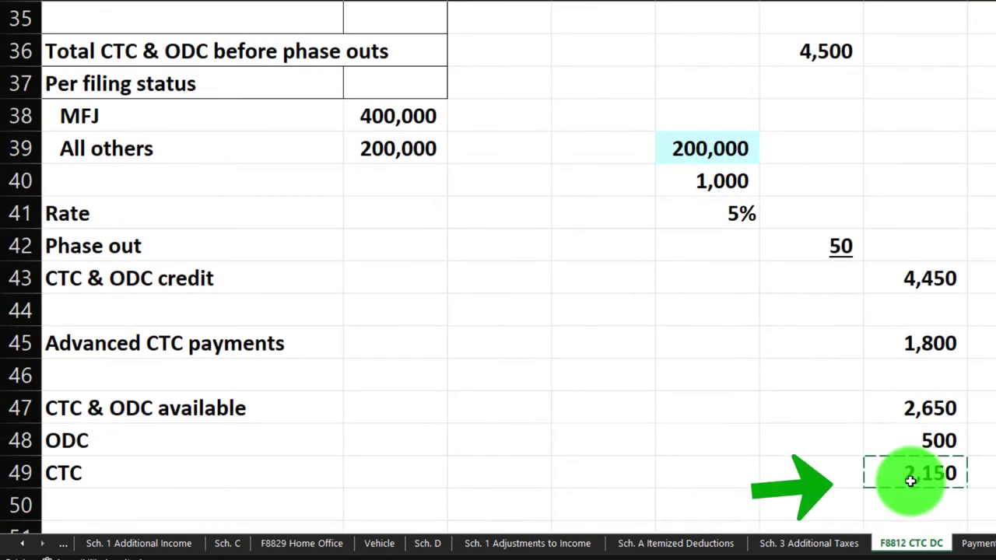
{"action": "left_click", "coordinate": [984, 550]}
{"action": "scroll", "coordinate": [711, 456], "scroll_direction": "down", "scroll_amount": 4}
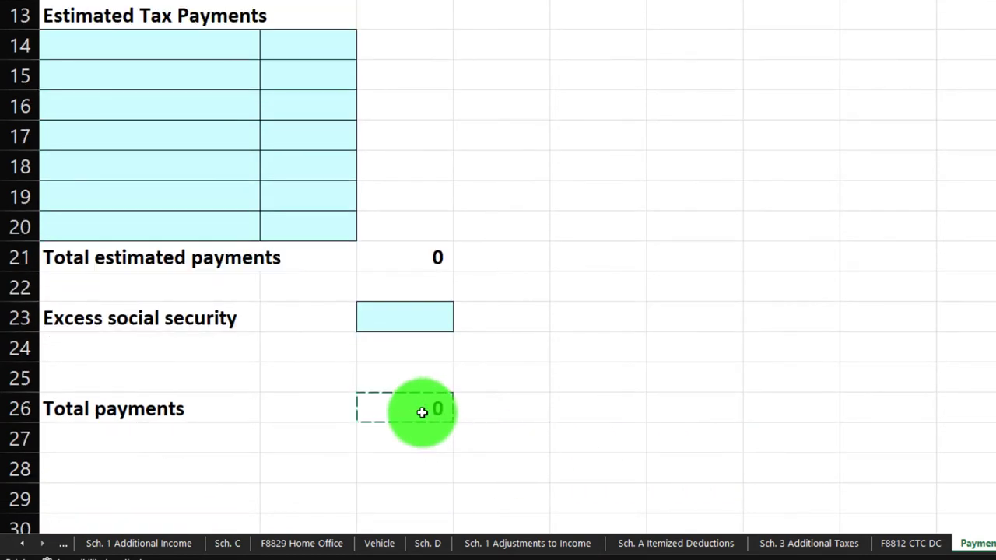
{"action": "key", "text": "Return"}
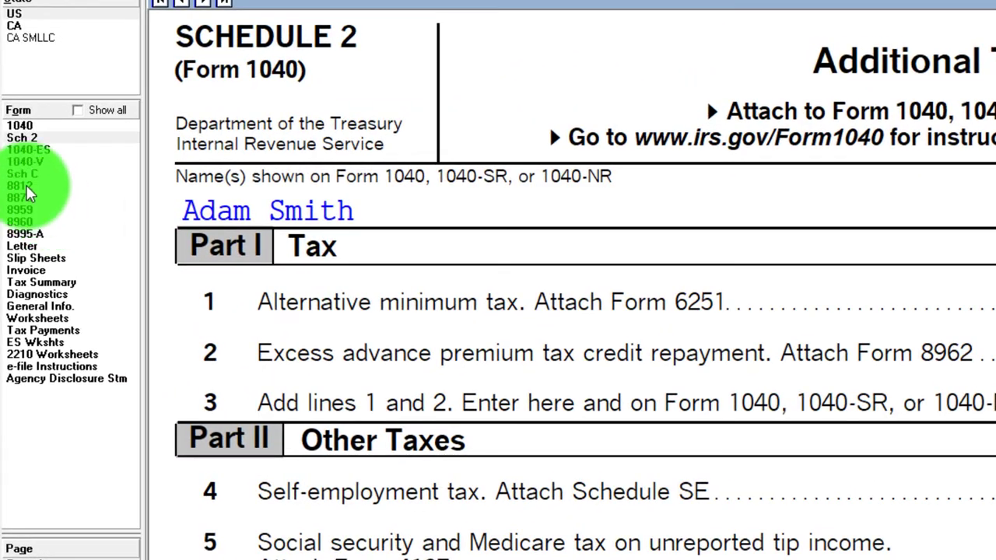
Switch to Lacerte and check the credit amounts on Schedule 8812 lines 14g through 14i.
{"action": "left_click", "coordinate": [26, 189]}
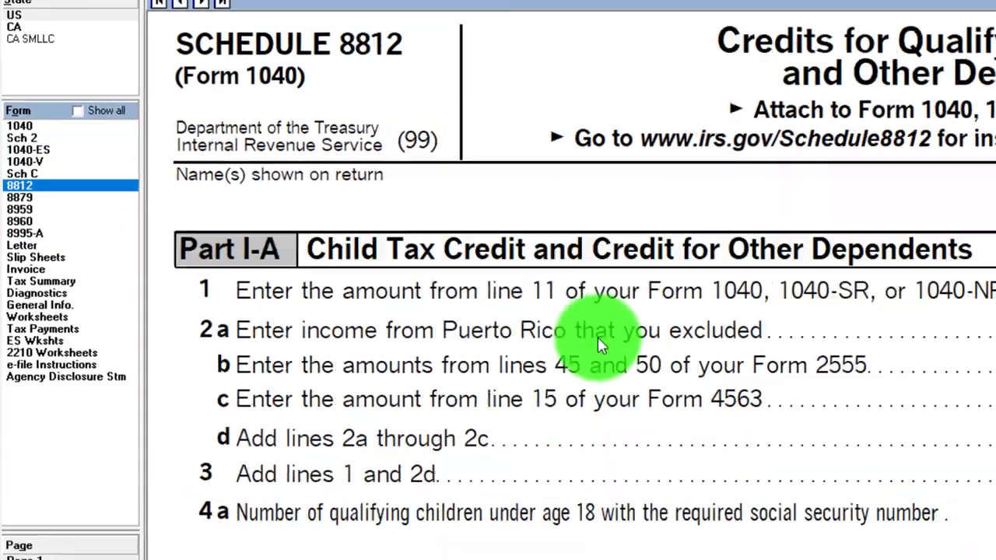
{"action": "scroll", "coordinate": [545, 389], "scroll_direction": "down", "scroll_amount": 5}
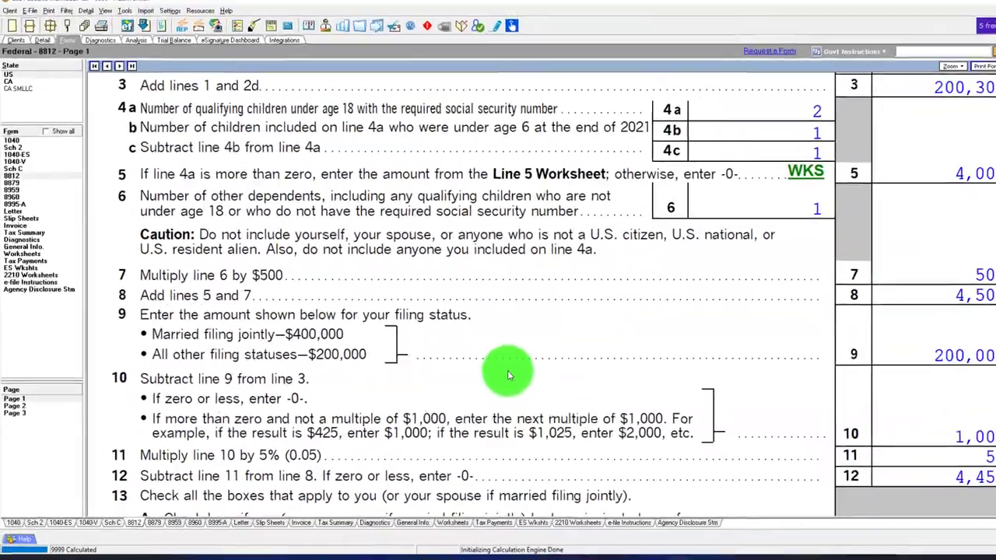
{"action": "scroll", "coordinate": [507, 376], "scroll_direction": "down", "scroll_amount": 10}
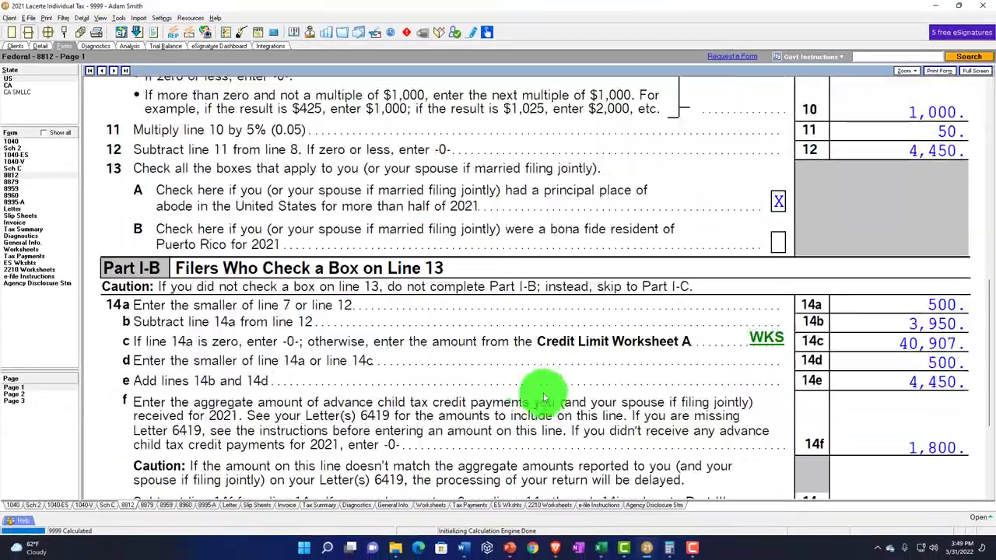
{"action": "scroll", "coordinate": [544, 397], "scroll_direction": "down", "scroll_amount": 3}
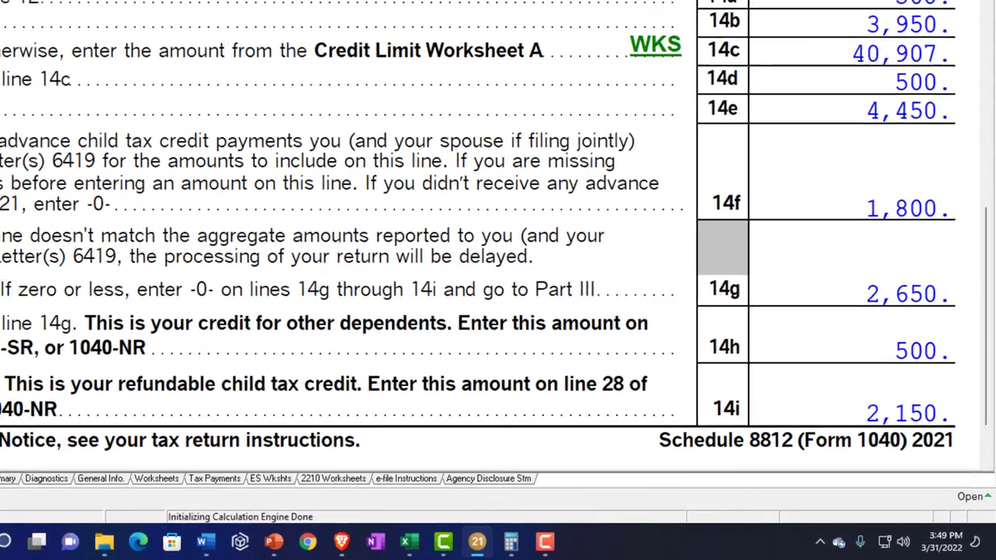
Check the Schedule 8812 credits on lines 19 and 28 of Form 1040 page 2.
{"action": "left_click", "coordinate": [4, 334]}
{"action": "left_click", "coordinate": [14, 393]}
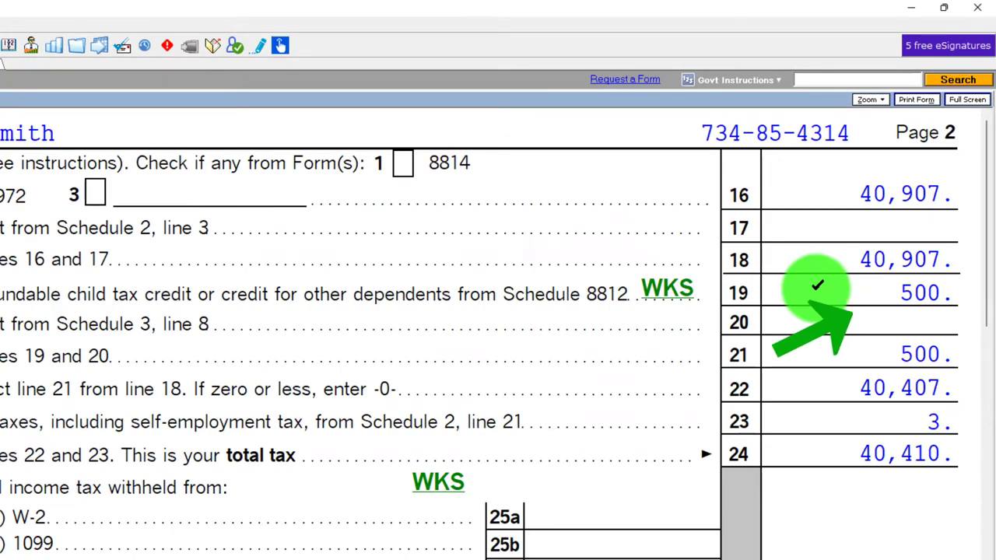
{"action": "scroll", "coordinate": [816, 288], "scroll_direction": "down", "scroll_amount": 5}
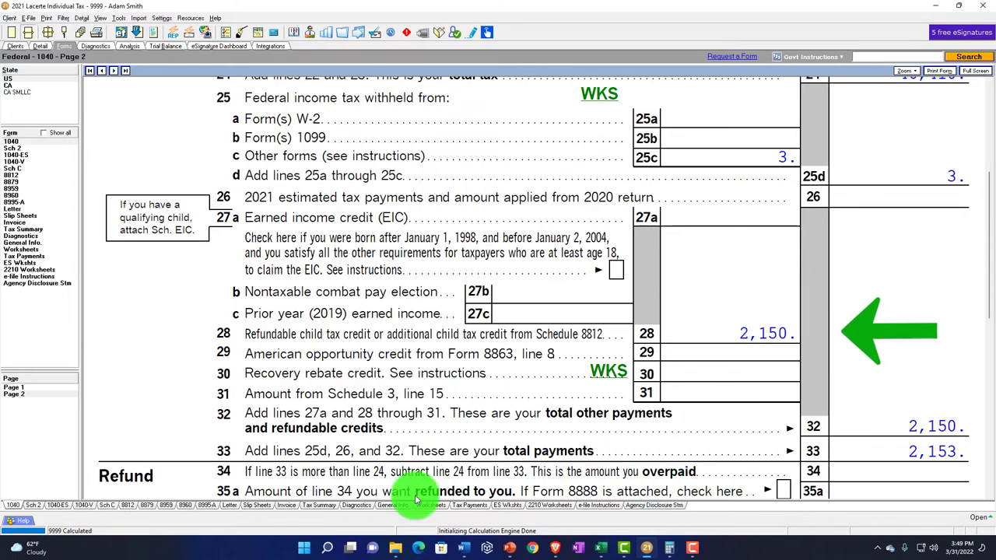
Review total income, the standard deduction and taxable income on Form 1040 page 1.
{"action": "left_click", "coordinate": [13, 386]}
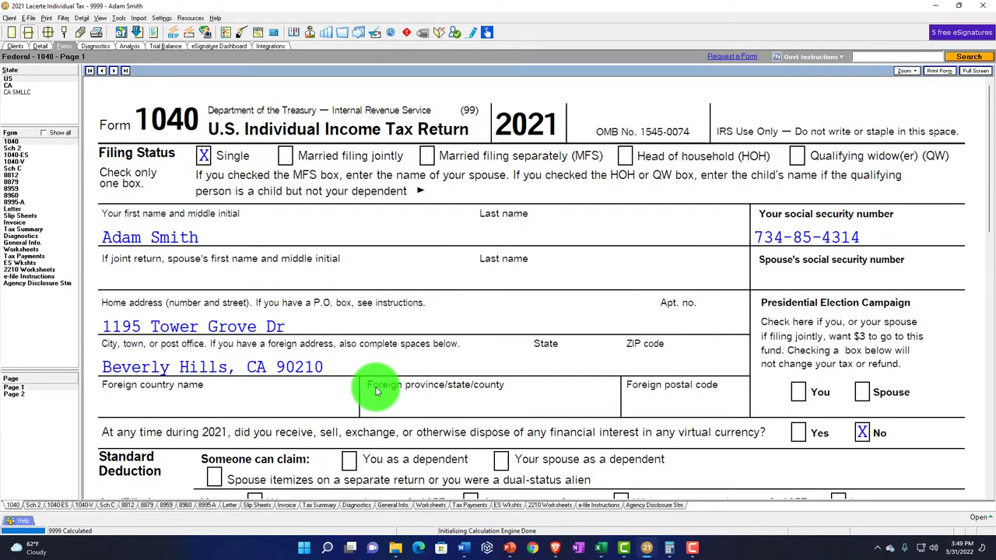
{"action": "scroll", "coordinate": [376, 390], "scroll_direction": "down", "scroll_amount": 5}
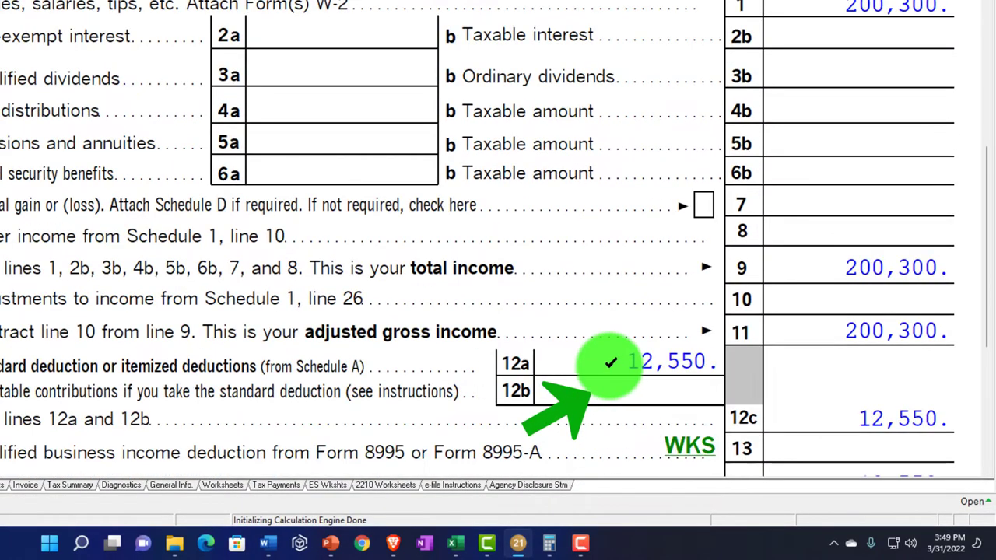
{"action": "scroll", "coordinate": [611, 362], "scroll_direction": "down", "scroll_amount": 5}
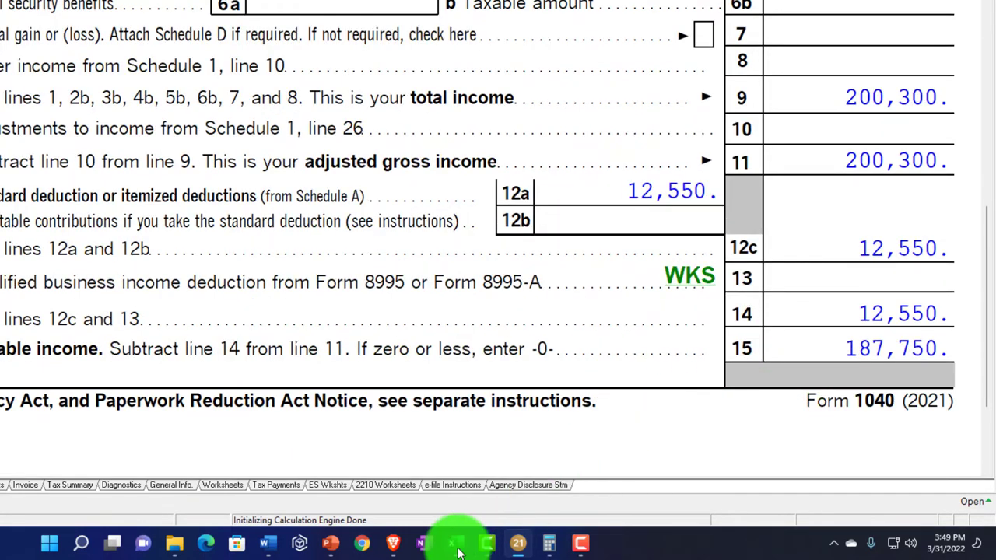
Compare Taxable Income in D9 of the Excel Tax Formula F1040 sheet with line 15 of Form 1040 in Lacerte.
{"action": "mouse_move", "coordinate": [456, 541]}
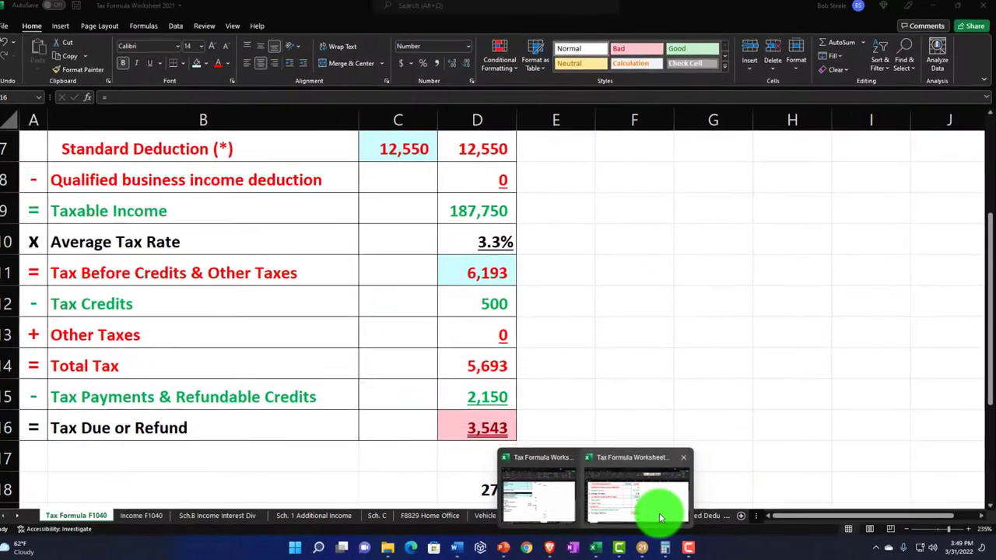
{"action": "left_click", "coordinate": [576, 506]}
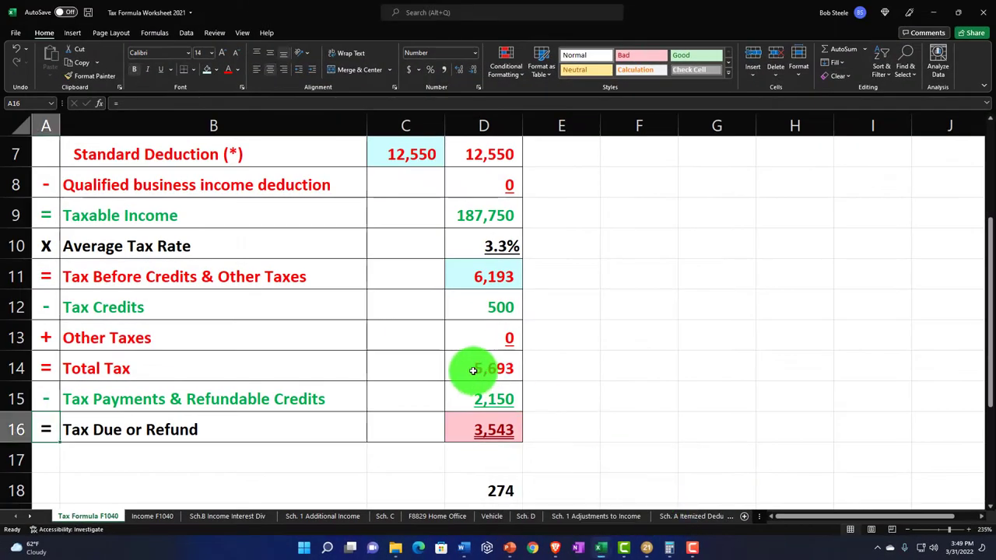
{"action": "scroll", "coordinate": [335, 317], "scroll_direction": "up", "scroll_amount": 3}
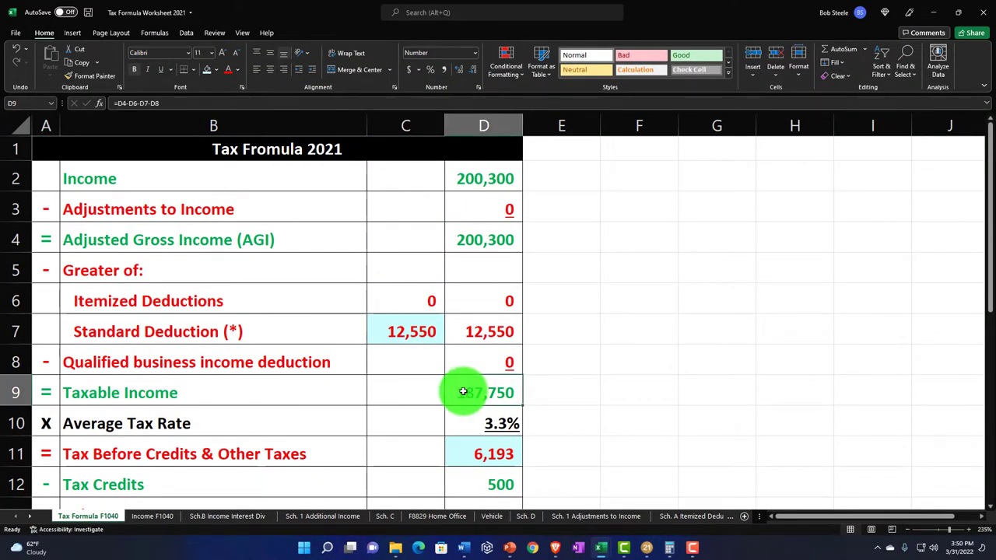
{"action": "scroll", "coordinate": [463, 392], "scroll_direction": "down", "scroll_amount": 1}
{"action": "left_click", "coordinate": [471, 379]}
{"action": "left_click", "coordinate": [648, 549]}
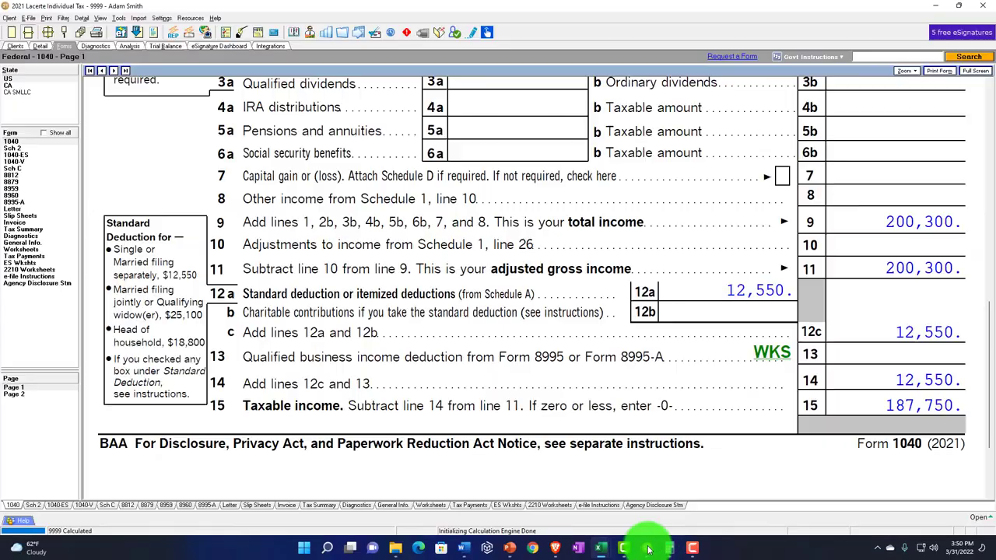
Check the line 16 tax on Form 1040 page 2 in Lacerte and set Tax Before Credits & Other Taxes in Excel's D11 to 40,907.
{"action": "left_click", "coordinate": [34, 396]}
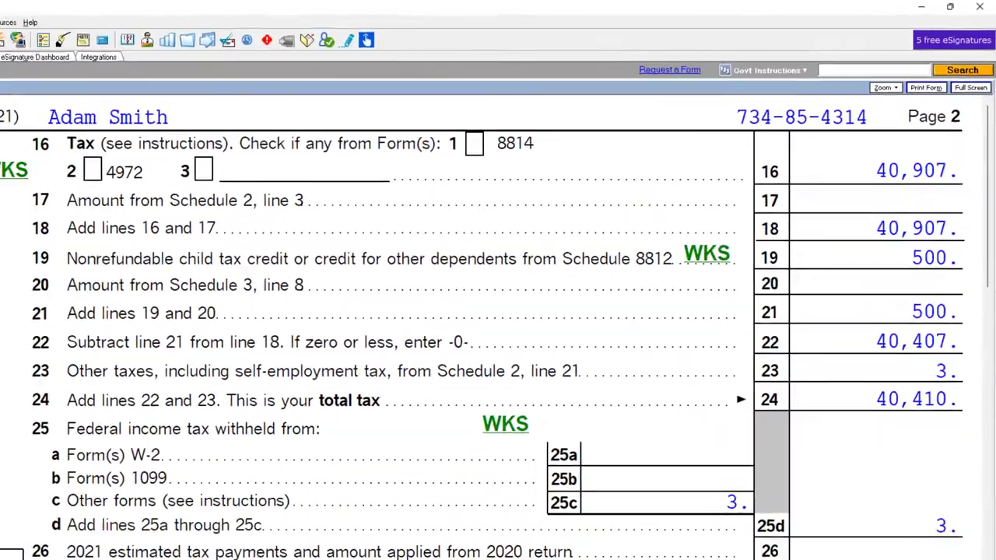
{"action": "mouse_move", "coordinate": [606, 549]}
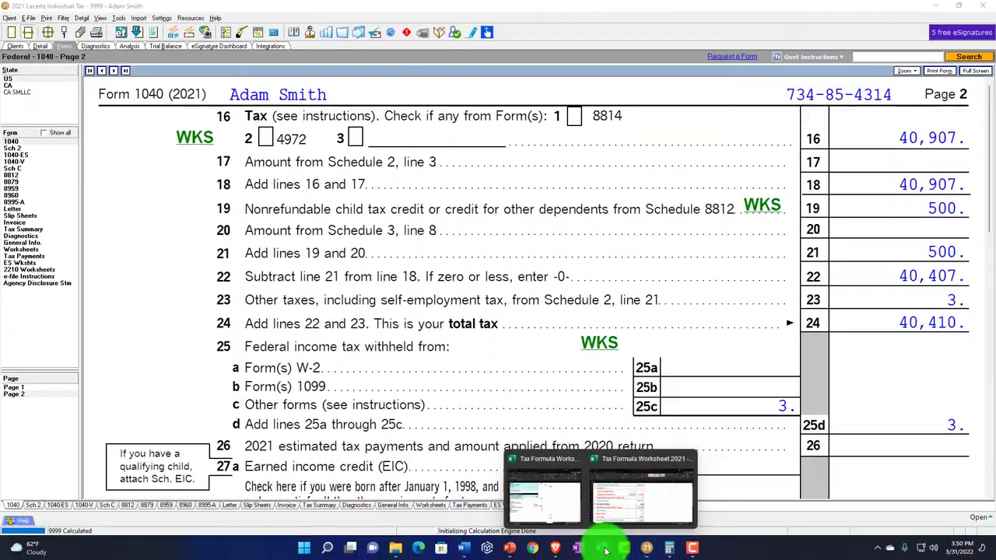
{"action": "left_click", "coordinate": [634, 511]}
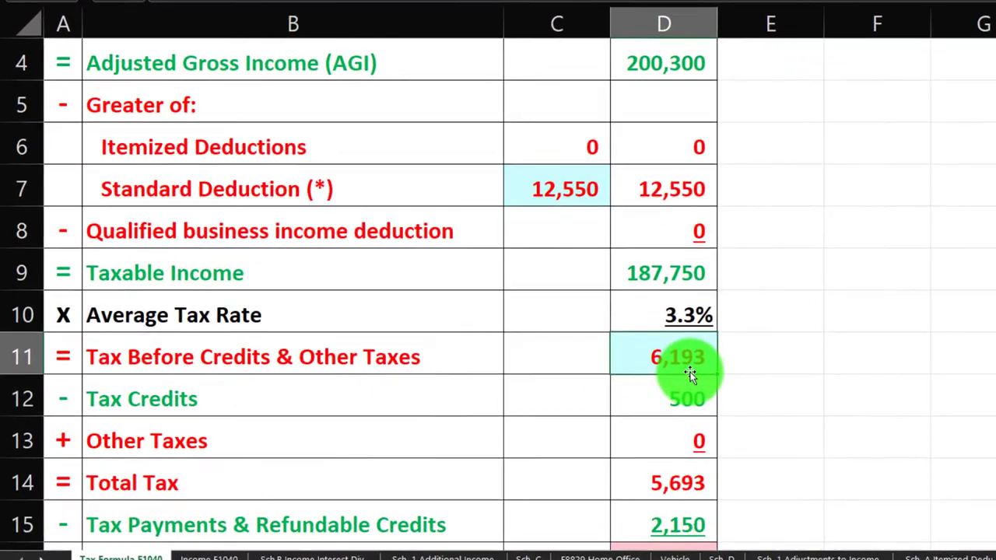
{"action": "type", "text": "40,"}
{"action": "type", "text": "907"}
{"action": "key", "text": "Return"}
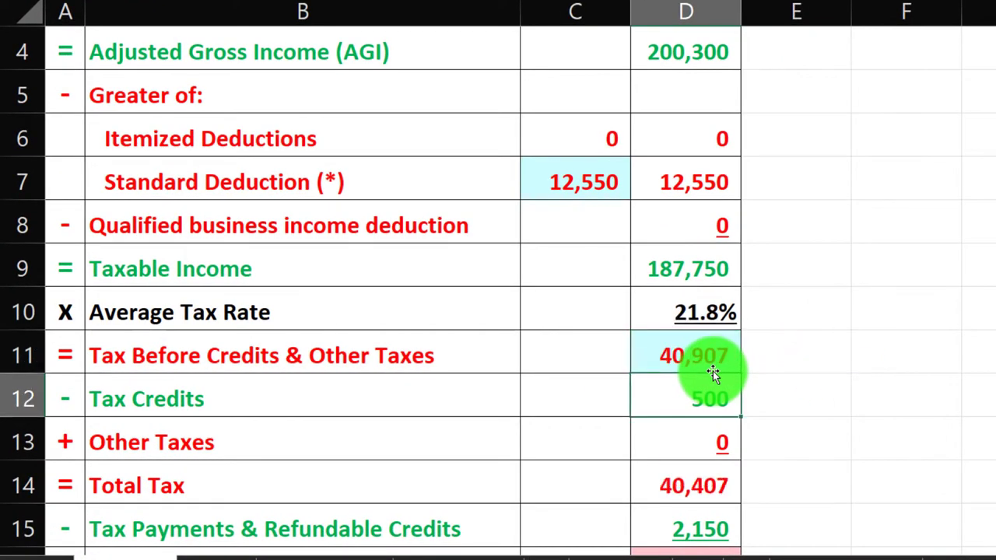
Compare Tax Credits in D12 and Total Tax in D14 with lines 21 and 22 of Form 1040 in Lacerte.
{"action": "scroll", "coordinate": [714, 374], "scroll_direction": "down", "scroll_amount": 1}
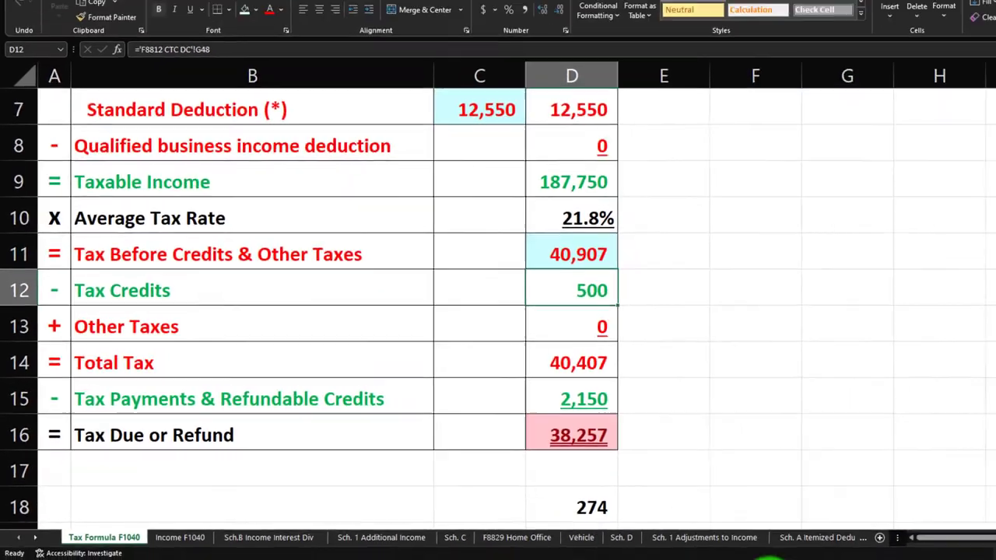
{"action": "key", "text": "alt+Tab"}
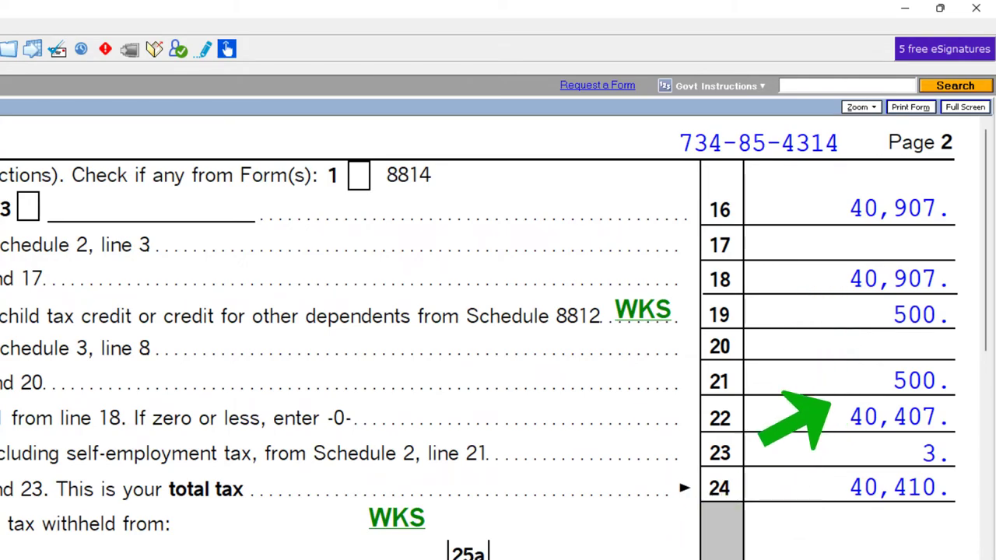
{"action": "key", "text": "alt+Tab"}
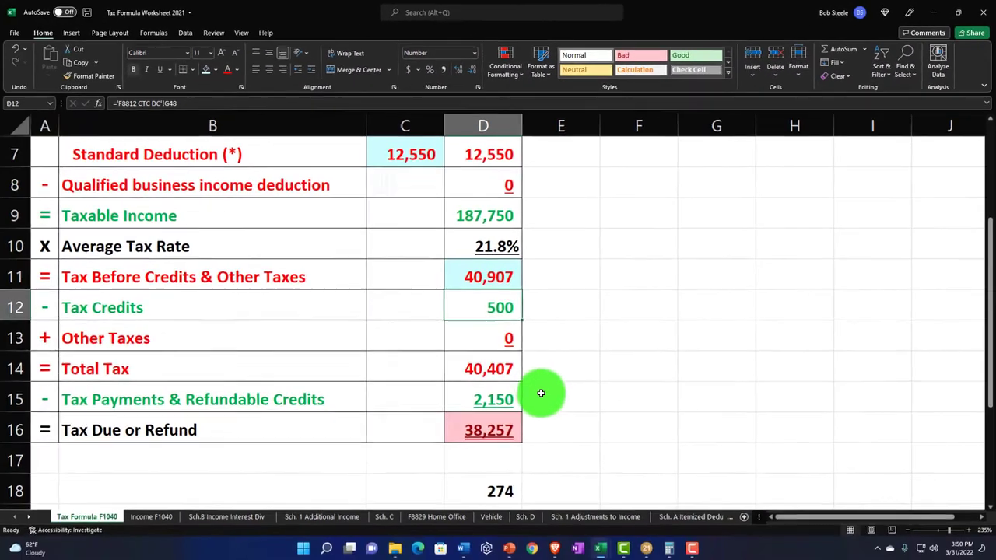
{"action": "left_click", "coordinate": [233, 553]}
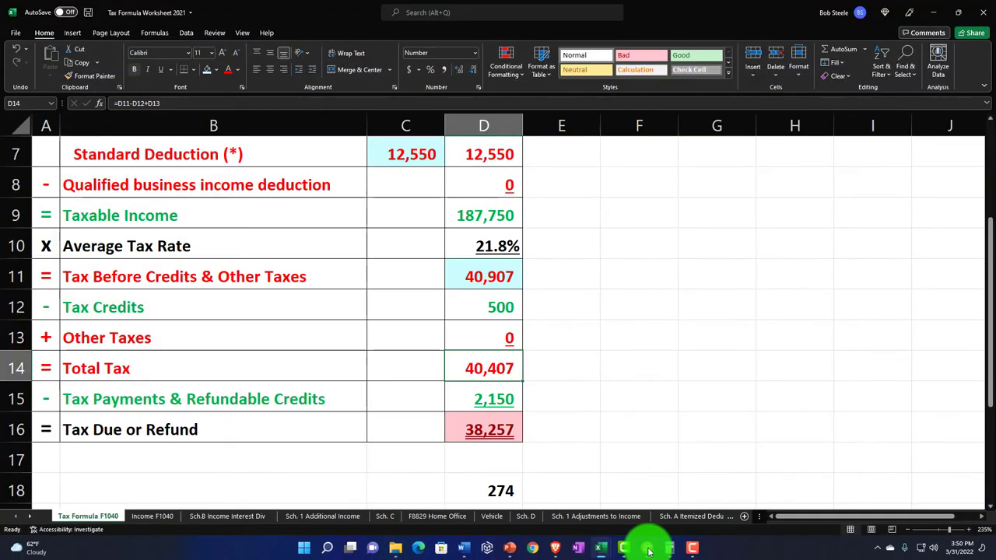
Switch to Lacerte and review the refundable child tax credit, total payments, amount owed and estimated tax penalty on Form 1040 page 2.
{"action": "left_click", "coordinate": [647, 549]}
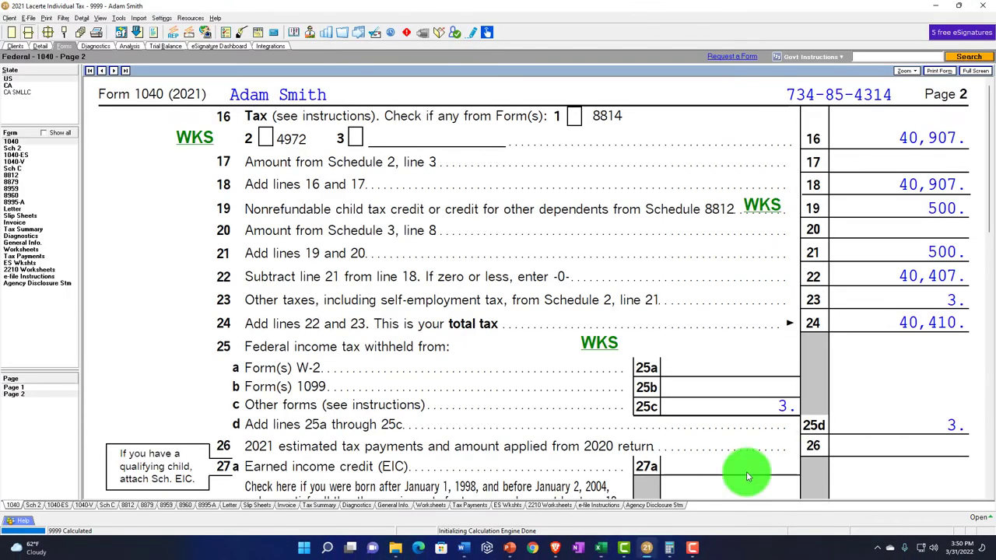
{"action": "scroll", "coordinate": [883, 340], "scroll_direction": "down", "scroll_amount": 1}
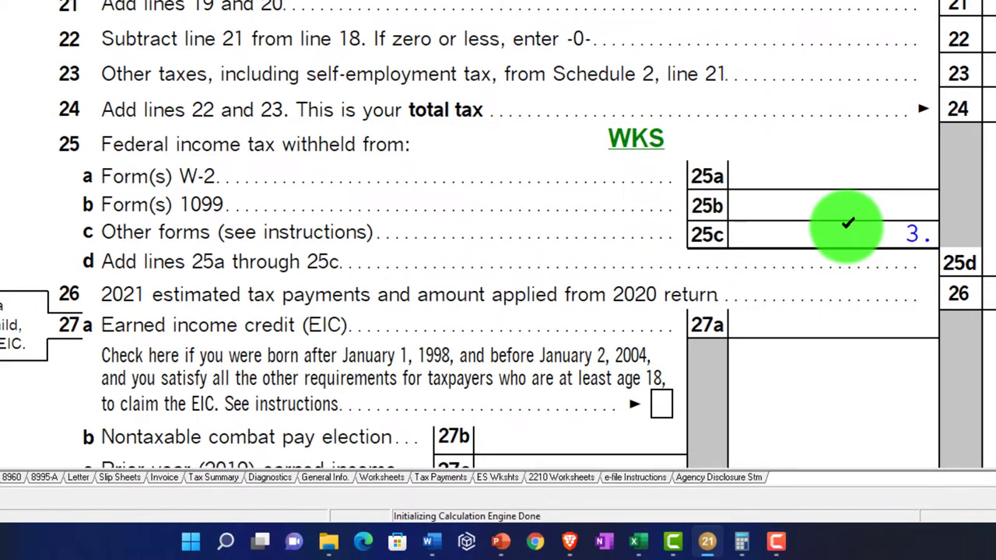
{"action": "scroll", "coordinate": [847, 224], "scroll_direction": "down", "scroll_amount": 1}
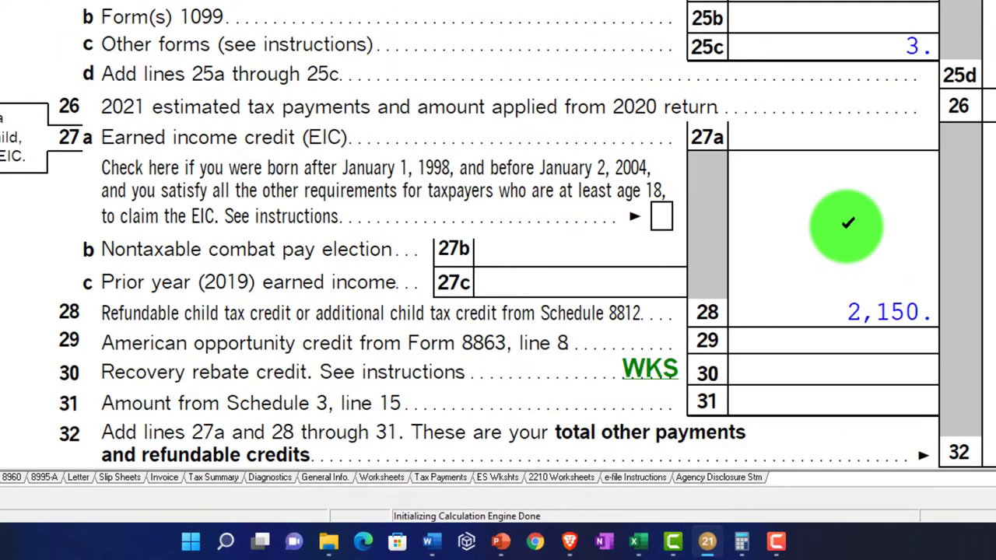
{"action": "scroll", "coordinate": [827, 308], "scroll_direction": "down", "scroll_amount": 1}
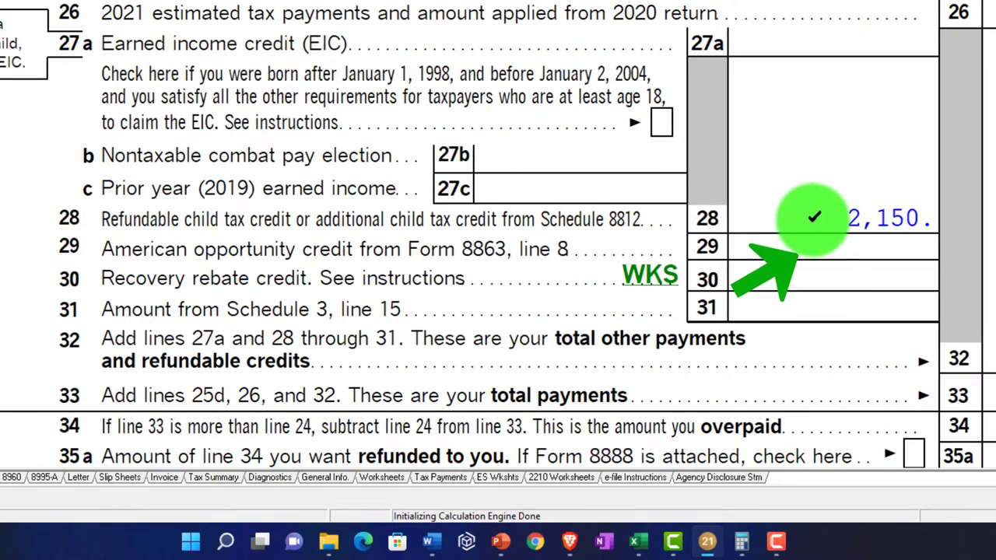
{"action": "scroll", "coordinate": [813, 217], "scroll_direction": "down", "scroll_amount": 1}
{"action": "scroll", "coordinate": [814, 217], "scroll_direction": "down", "scroll_amount": 1}
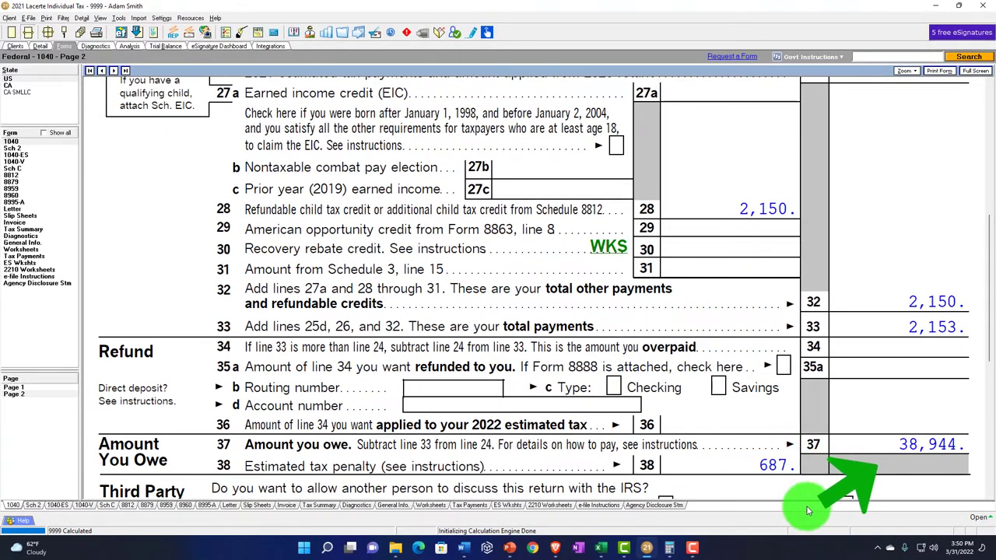
Switch to Excel and enter 987 in D18 below Tax Due or Refund as the penalty amount.
{"action": "mouse_move", "coordinate": [605, 550]}
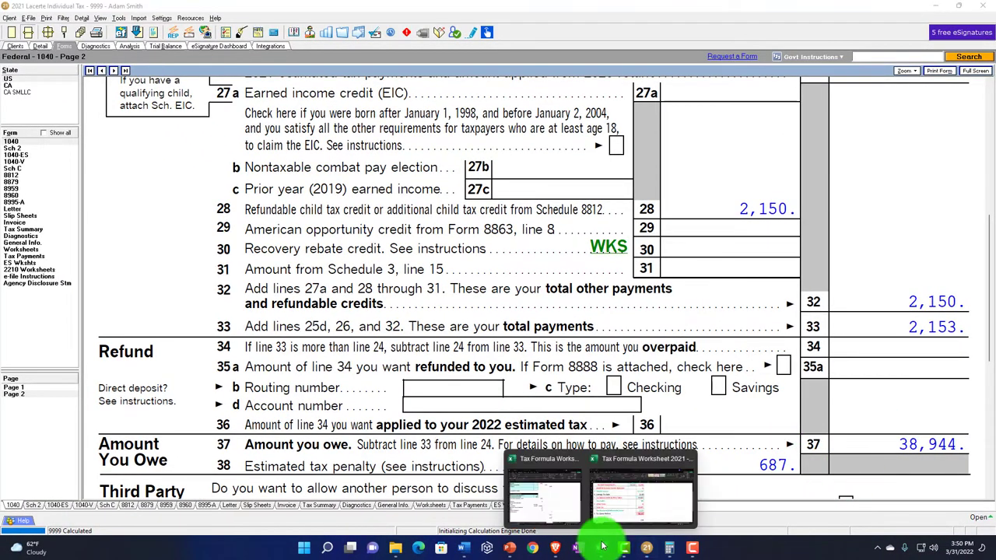
{"action": "left_click", "coordinate": [607, 502]}
{"action": "scroll", "coordinate": [567, 465], "scroll_direction": "down", "scroll_amount": 1}
{"action": "left_click", "coordinate": [511, 394]}
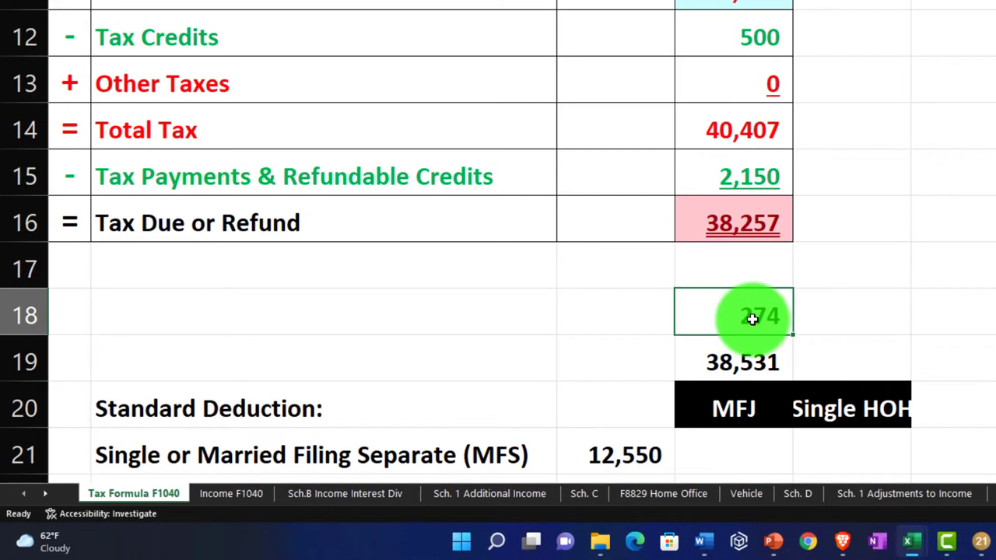
{"action": "type", "text": "987"}
{"action": "key", "text": "Return"}
{"action": "left_click", "coordinate": [752, 319]}
Recheck the line 38 penalty in Lacerte, set D18 in Excel to 687, and compare the D19 total with line 37.
{"action": "mouse_move", "coordinate": [984, 542]}
{"action": "left_click", "coordinate": [658, 548]}
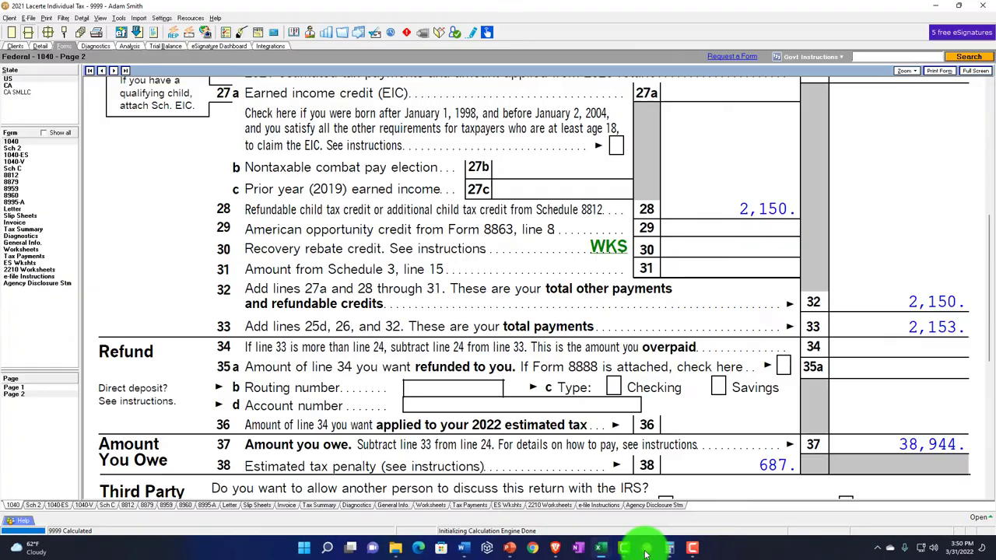
{"action": "left_click", "coordinate": [646, 549]}
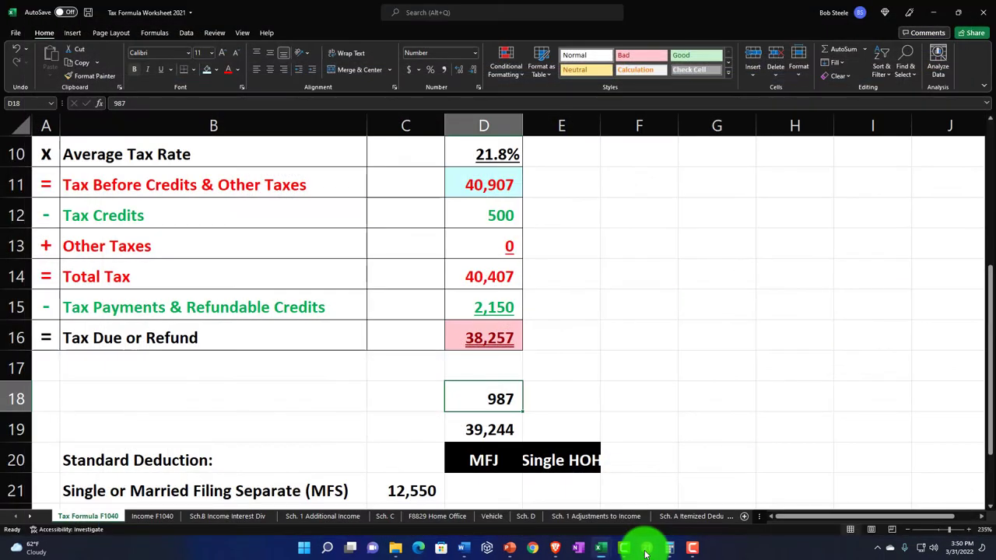
{"action": "left_click", "coordinate": [645, 549]}
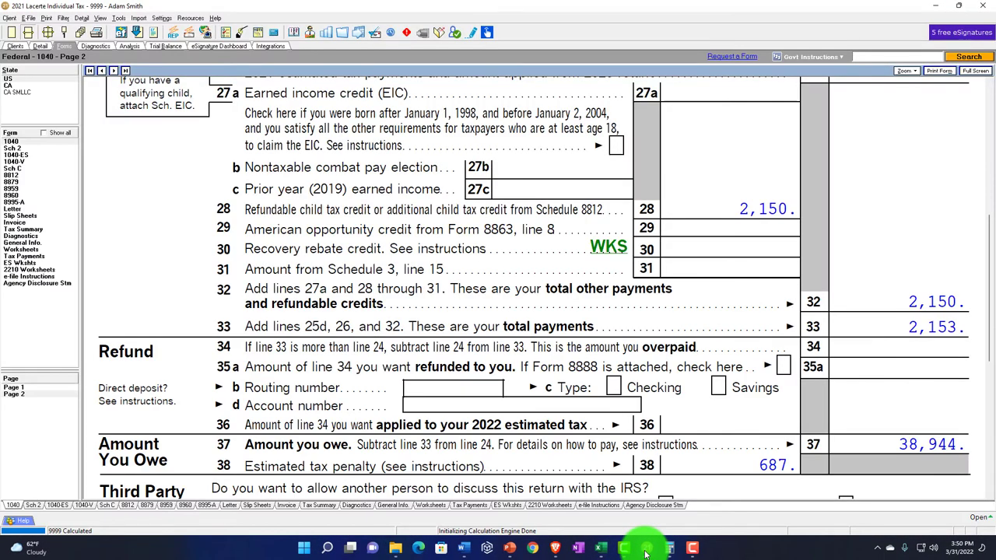
{"action": "left_click", "coordinate": [645, 549]}
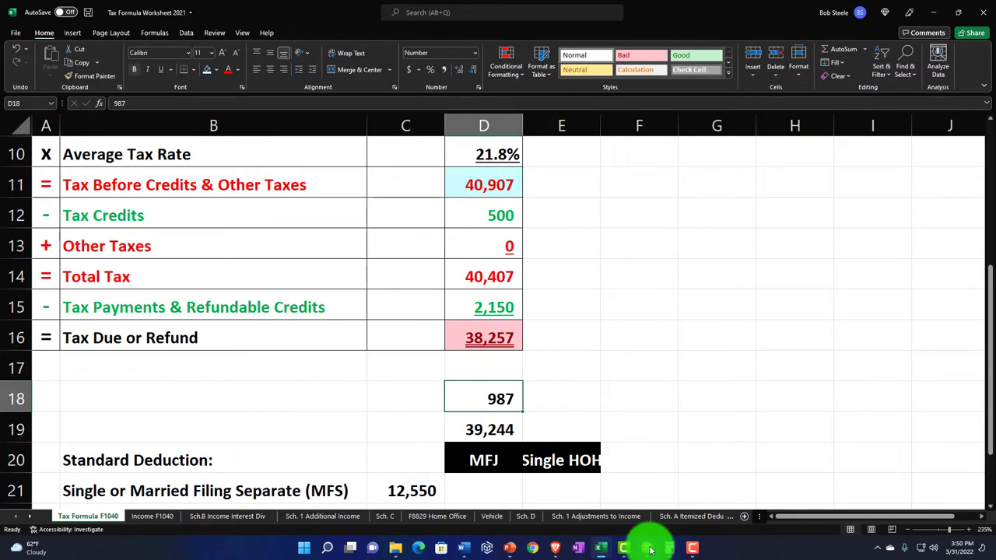
{"action": "left_click", "coordinate": [650, 549]}
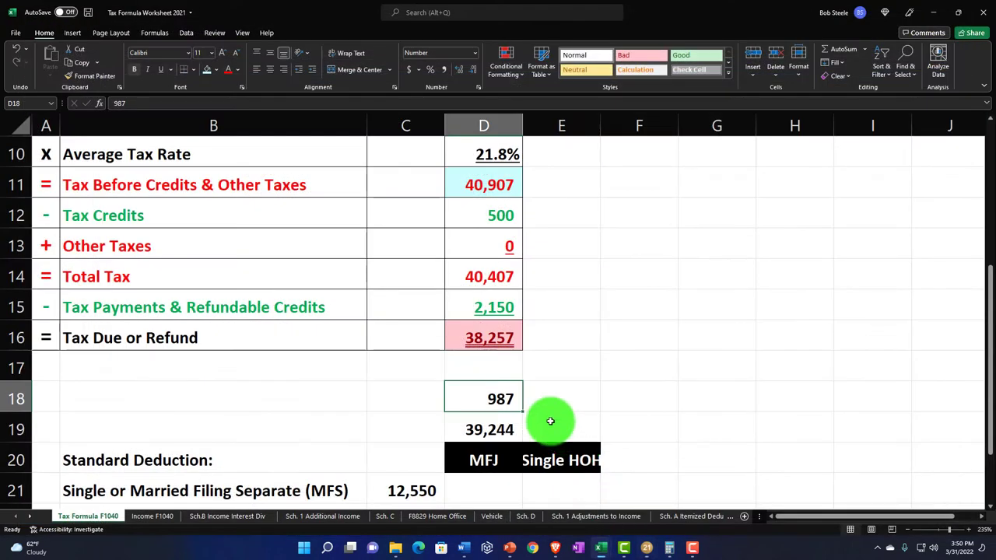
{"action": "type", "text": "687"}
{"action": "key", "text": "Return"}
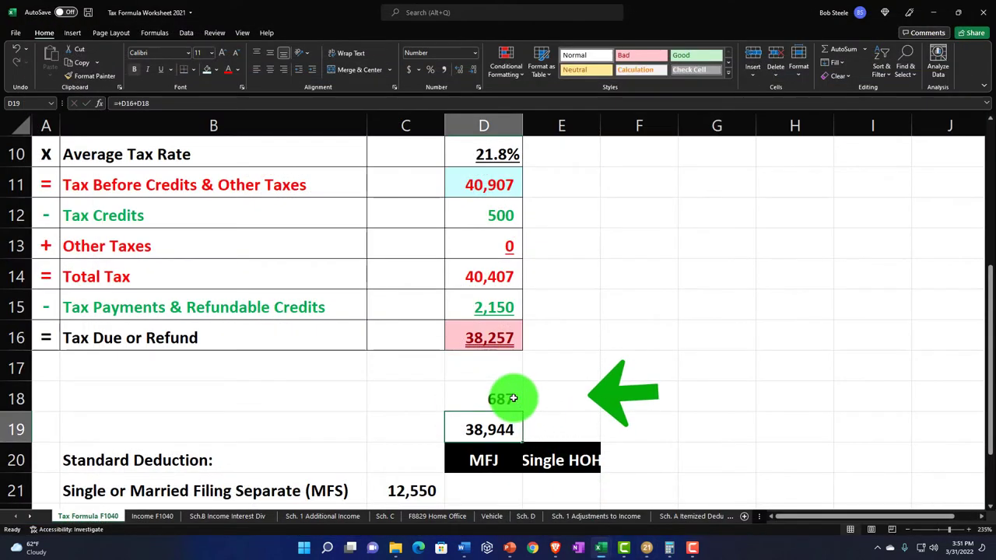
{"action": "left_click", "coordinate": [647, 548]}
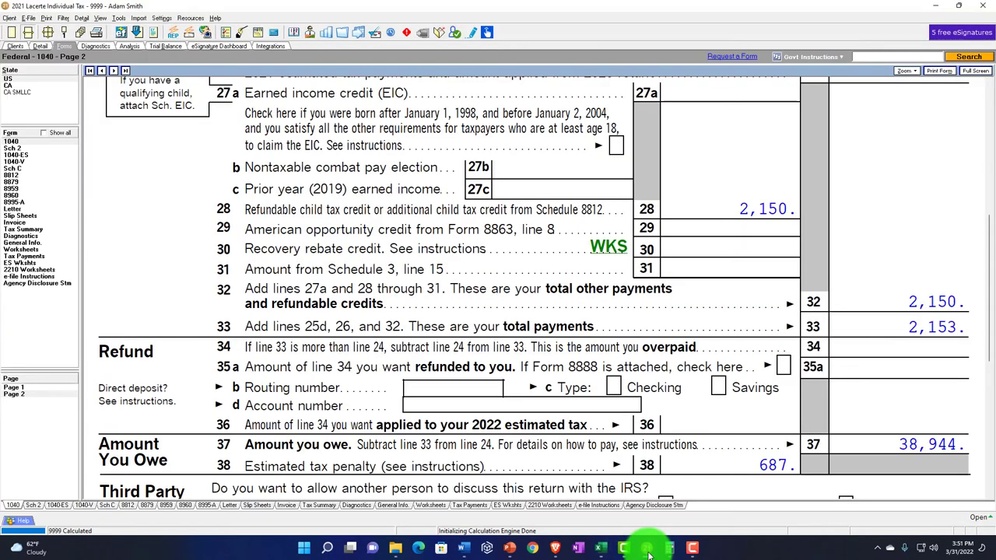
{"action": "left_click", "coordinate": [647, 549]}
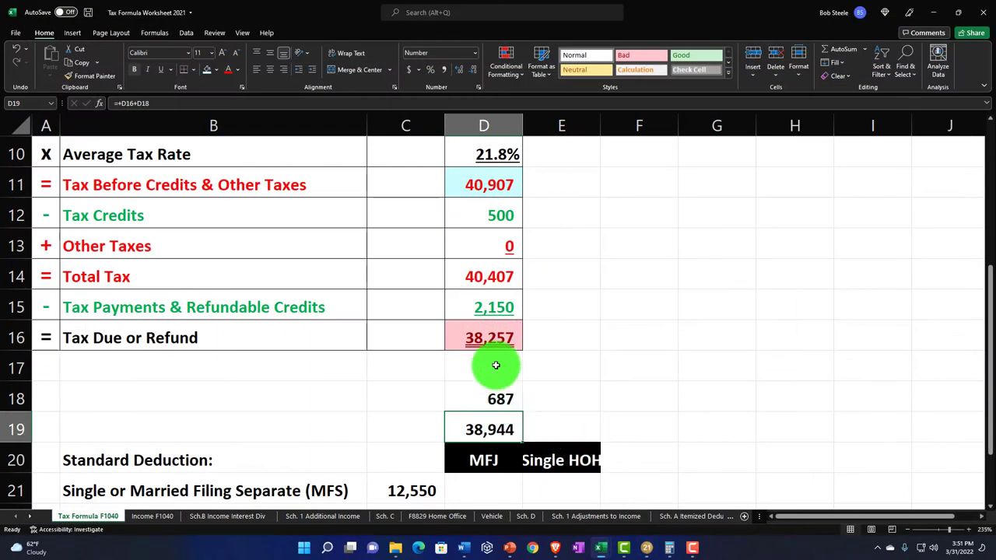
Review the child tax credit input cells on the F8812 CTC DC sheet, from the qualifying children counts to the filing status threshold in C22.
{"action": "left_click", "coordinate": [29, 515]}
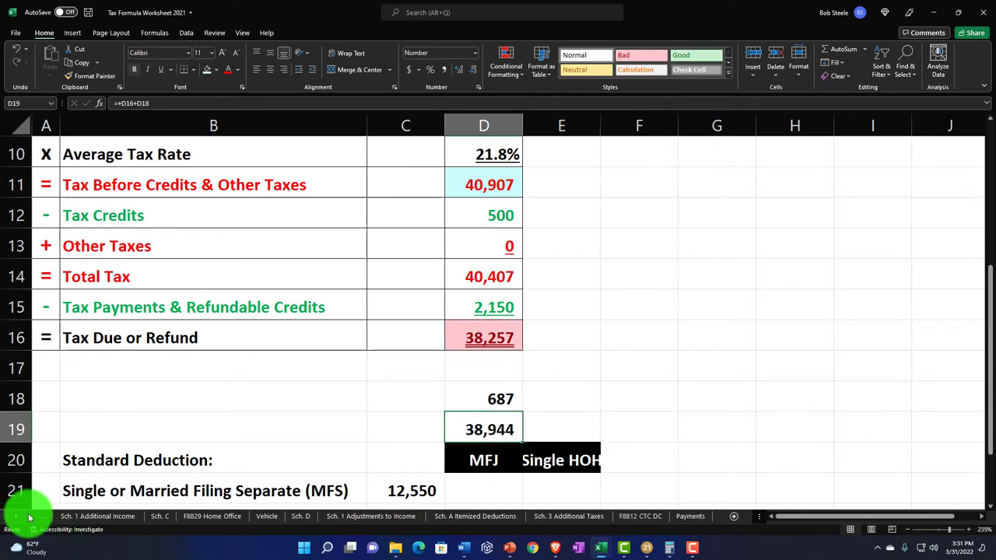
{"action": "left_click", "coordinate": [635, 517]}
{"action": "scroll", "coordinate": [436, 470], "scroll_direction": "up", "scroll_amount": 2}
{"action": "scroll", "coordinate": [436, 470], "scroll_direction": "up", "scroll_amount": 9}
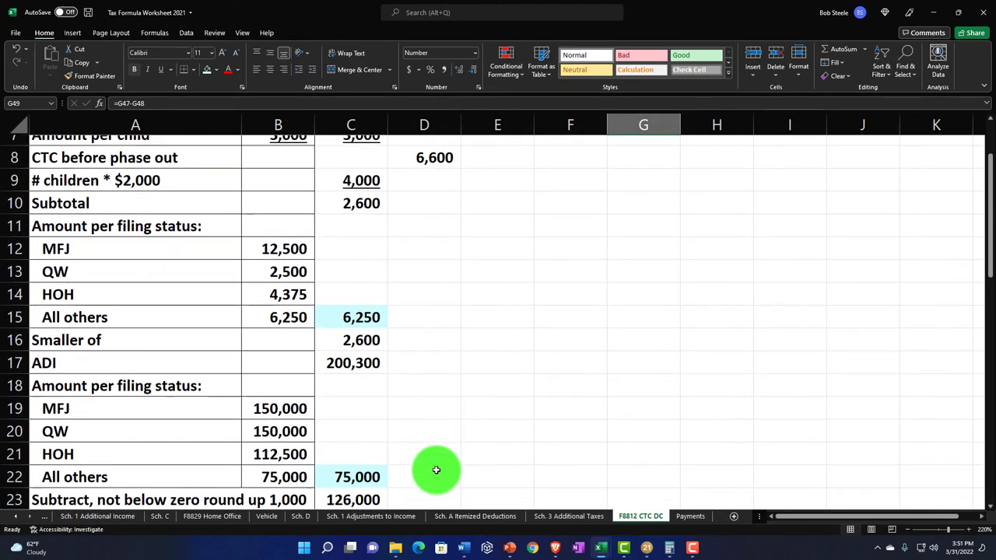
{"action": "left_click", "coordinate": [296, 213]}
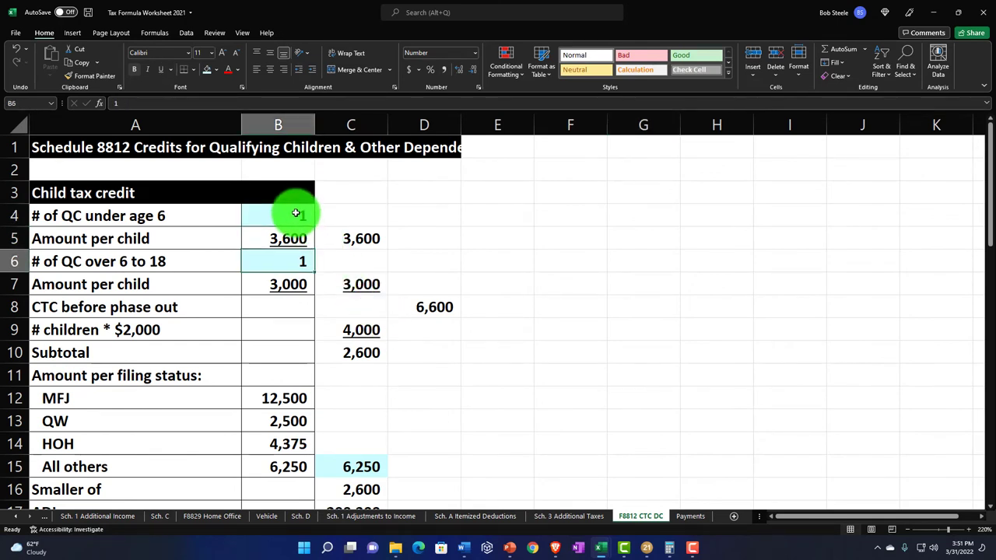
{"action": "key", "text": "Down"}
{"action": "key", "text": "Down"}
{"action": "key", "text": "Down"}
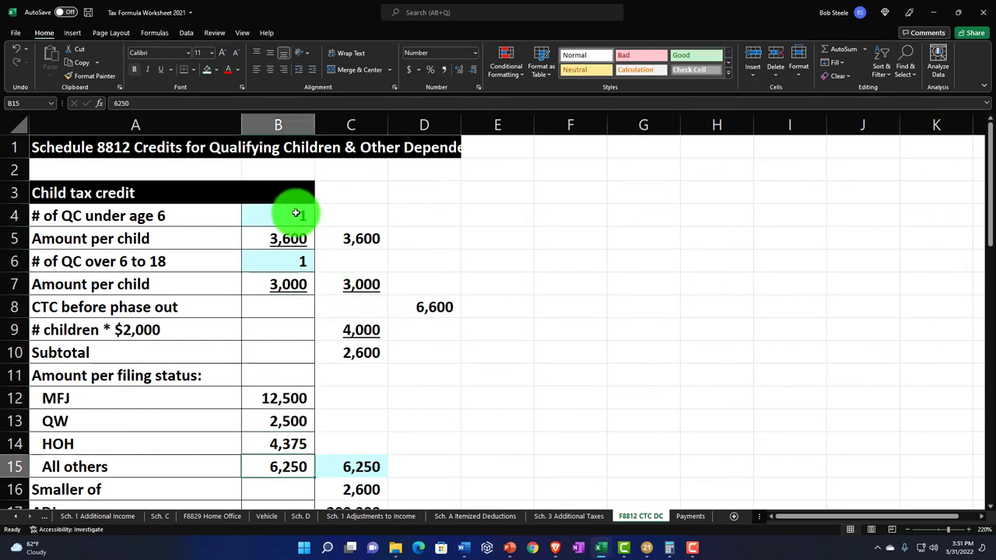
{"action": "key", "text": "Right"}
{"action": "scroll", "coordinate": [361, 318], "scroll_direction": "down", "scroll_amount": 2}
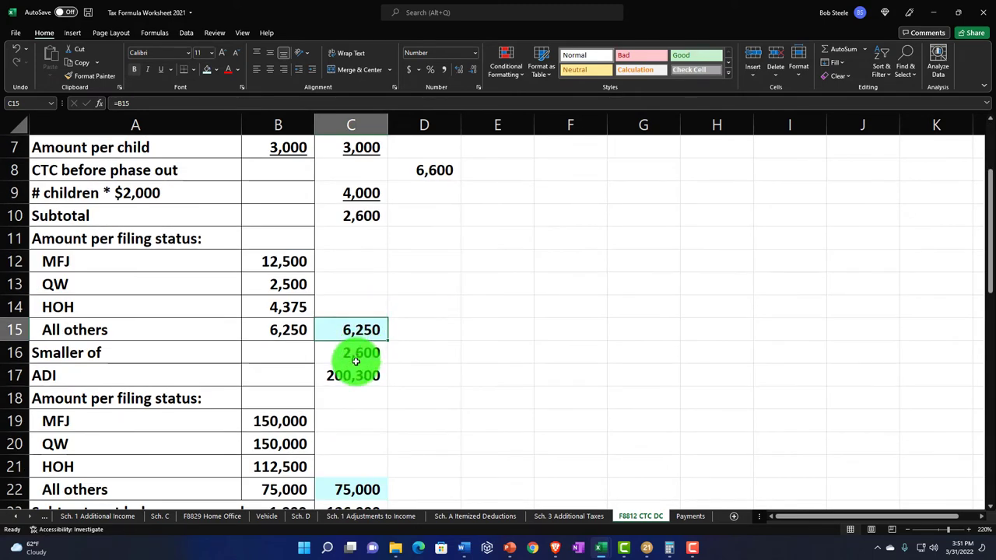
{"action": "left_click", "coordinate": [355, 360]}
{"action": "scroll", "coordinate": [356, 360], "scroll_direction": "down", "scroll_amount": 1}
{"action": "left_click", "coordinate": [363, 413]}
{"action": "scroll", "coordinate": [425, 425], "scroll_direction": "down", "scroll_amount": 1}
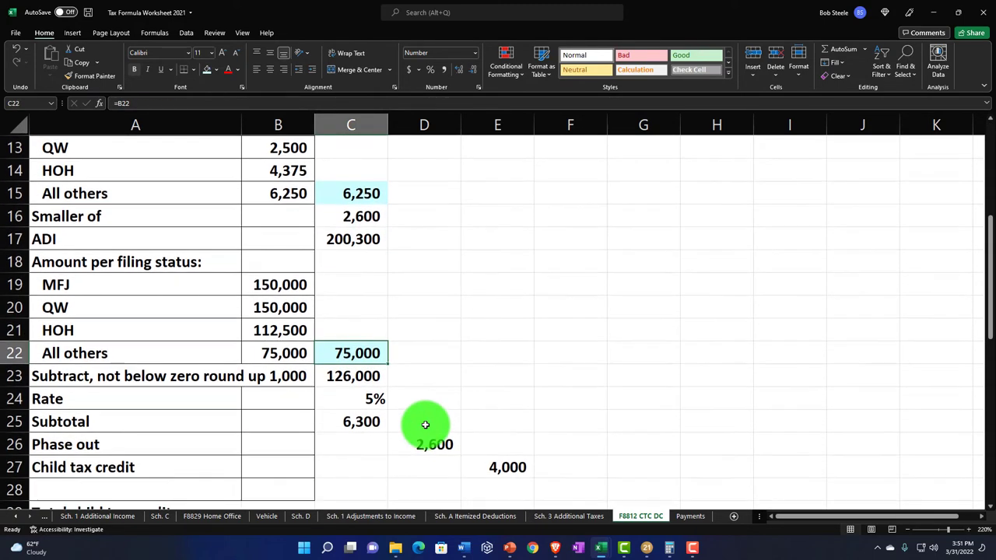
Shade the Number of dependents cell B32 in the Other Dependent Credit section with the light blue input fill.
{"action": "scroll", "coordinate": [426, 425], "scroll_direction": "down", "scroll_amount": 1}
{"action": "scroll", "coordinate": [365, 358], "scroll_direction": "down", "scroll_amount": 3}
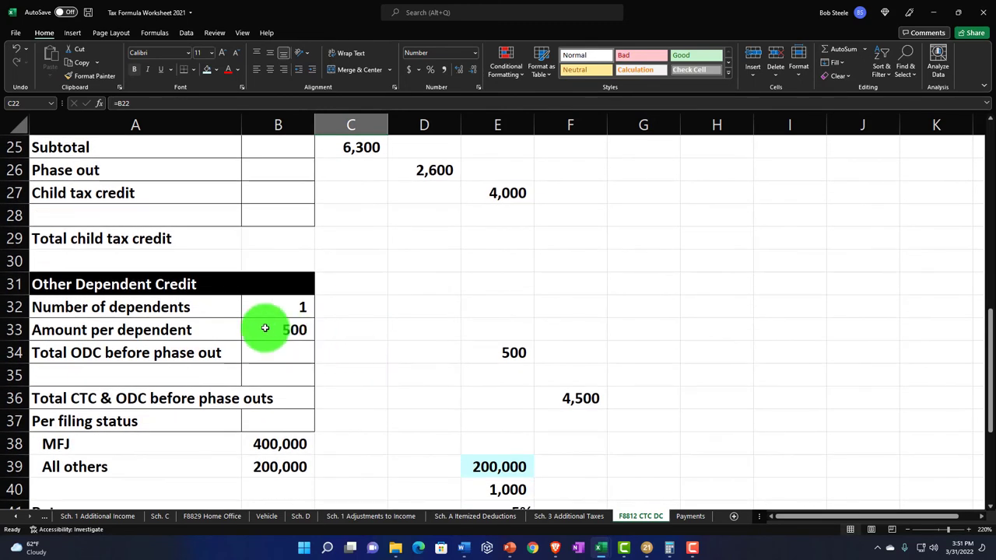
{"action": "left_click", "coordinate": [290, 311]}
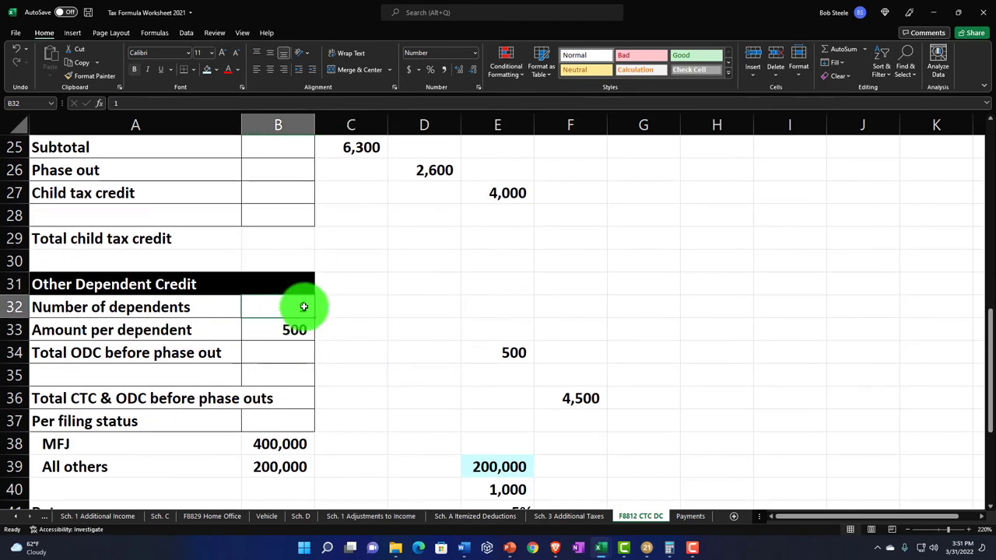
{"action": "left_click", "coordinate": [207, 70]}
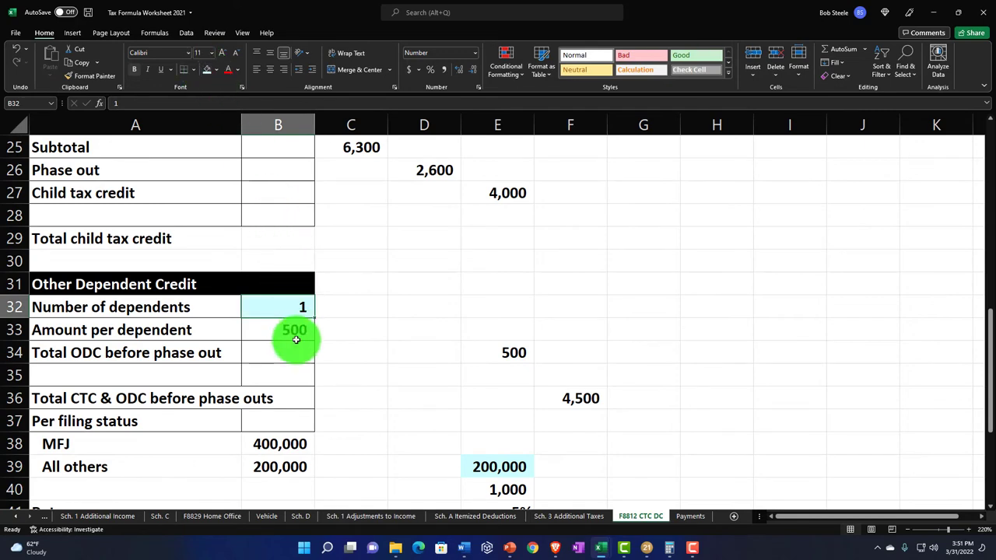
Review the combined CTC and ODC phase-out, advanced payments and final credit rows on the F8812 CTC DC sheet.
{"action": "scroll", "coordinate": [292, 336], "scroll_direction": "down", "scroll_amount": 1}
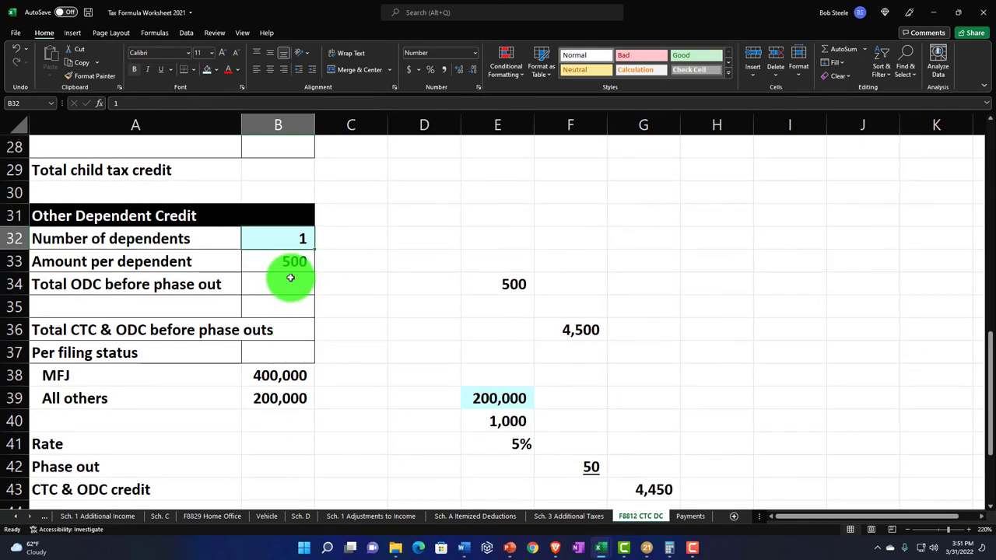
{"action": "scroll", "coordinate": [279, 333], "scroll_direction": "down", "scroll_amount": 1}
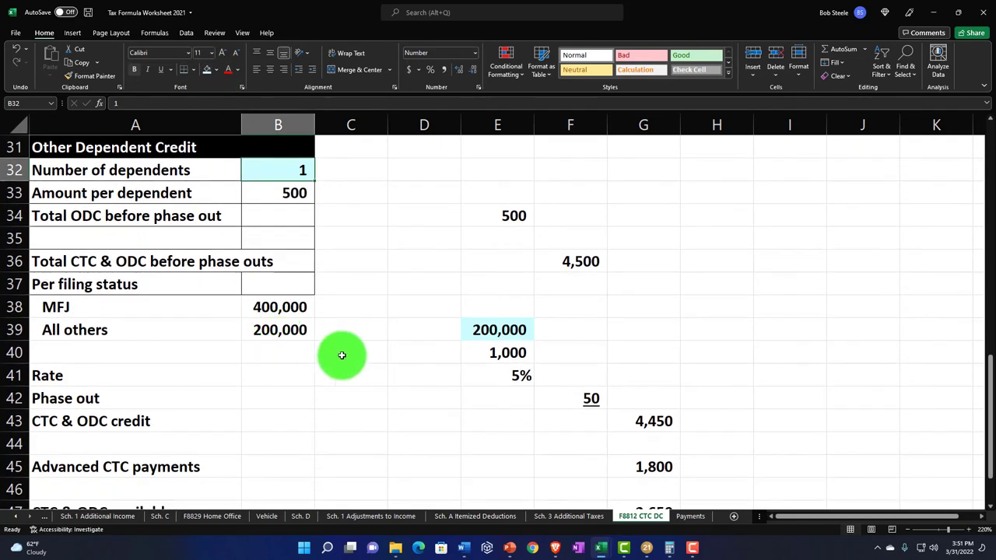
{"action": "scroll", "coordinate": [480, 332], "scroll_direction": "down", "scroll_amount": 2}
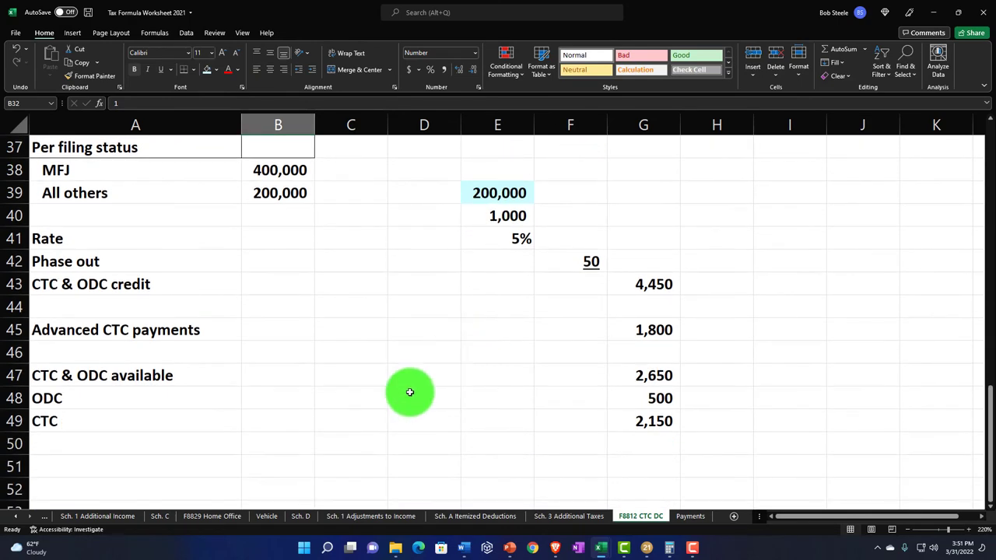
Apply all borders to the Schedule 8812 worksheet range A4:G49 and check the bordered rows.
{"action": "scroll", "coordinate": [407, 392], "scroll_direction": "up", "scroll_amount": 12}
{"action": "left_click_drag", "start_coordinate": [156, 216], "coordinate": [627, 471]}
{"action": "left_click", "coordinate": [219, 71]}
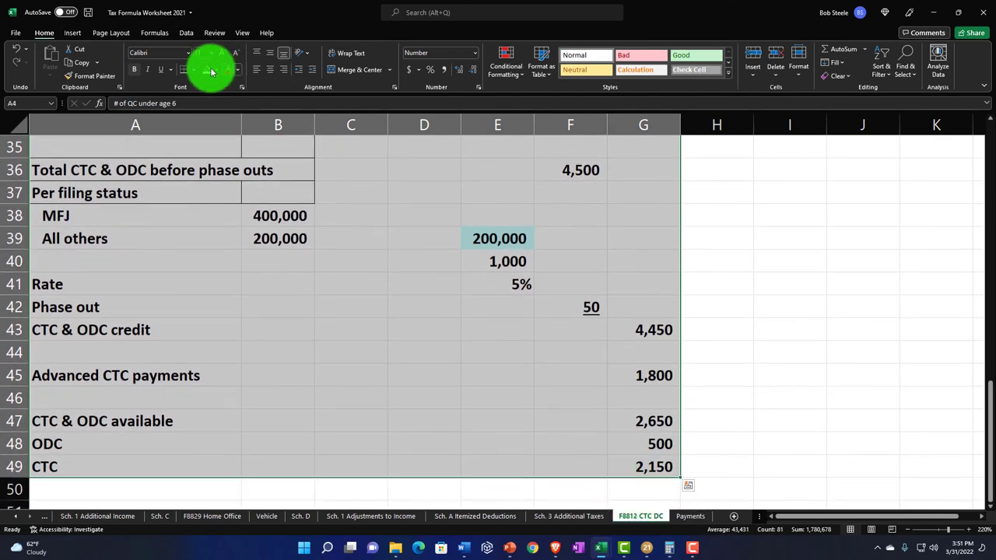
{"action": "left_click", "coordinate": [194, 72]}
{"action": "left_click", "coordinate": [249, 170]}
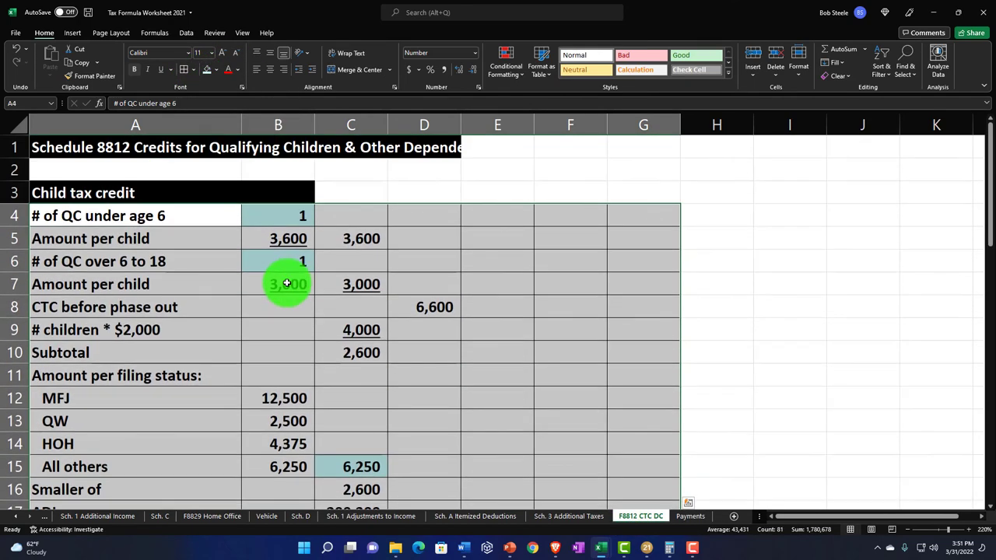
{"action": "scroll", "coordinate": [286, 283], "scroll_direction": "down", "scroll_amount": 8}
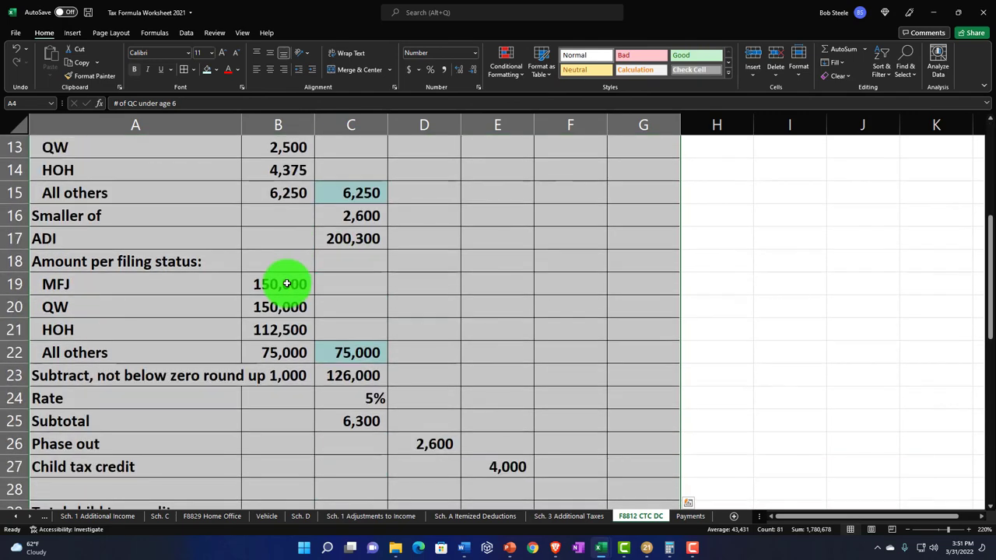
{"action": "scroll", "coordinate": [286, 284], "scroll_direction": "down", "scroll_amount": 2}
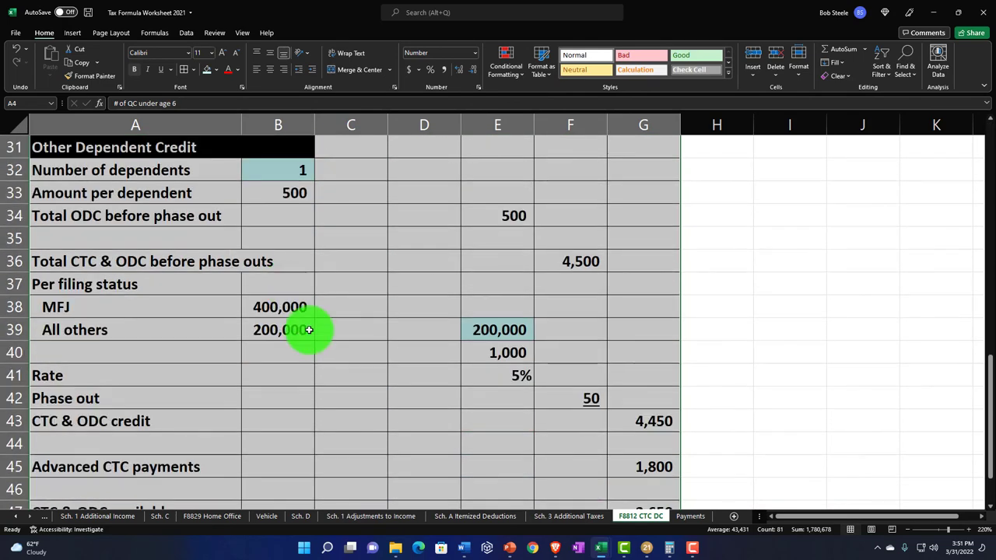
{"action": "left_click", "coordinate": [340, 352]}
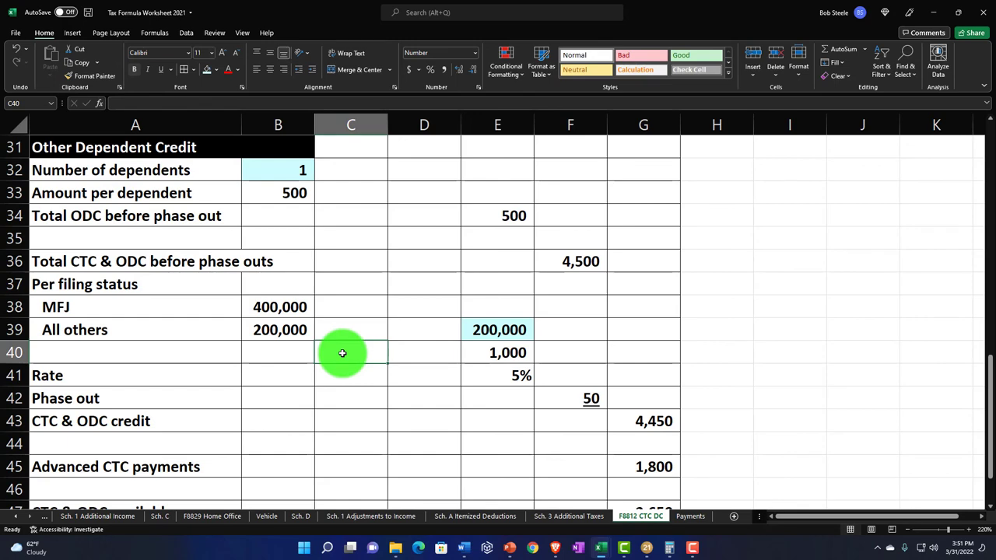
{"action": "scroll", "coordinate": [342, 353], "scroll_direction": "up", "scroll_amount": 9}
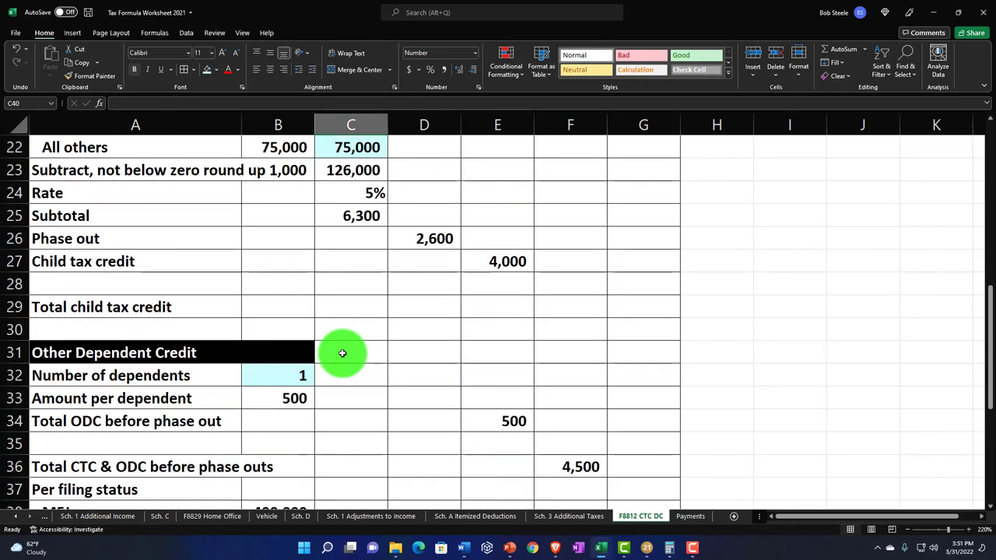
{"action": "scroll", "coordinate": [343, 353], "scroll_direction": "up", "scroll_amount": 1}
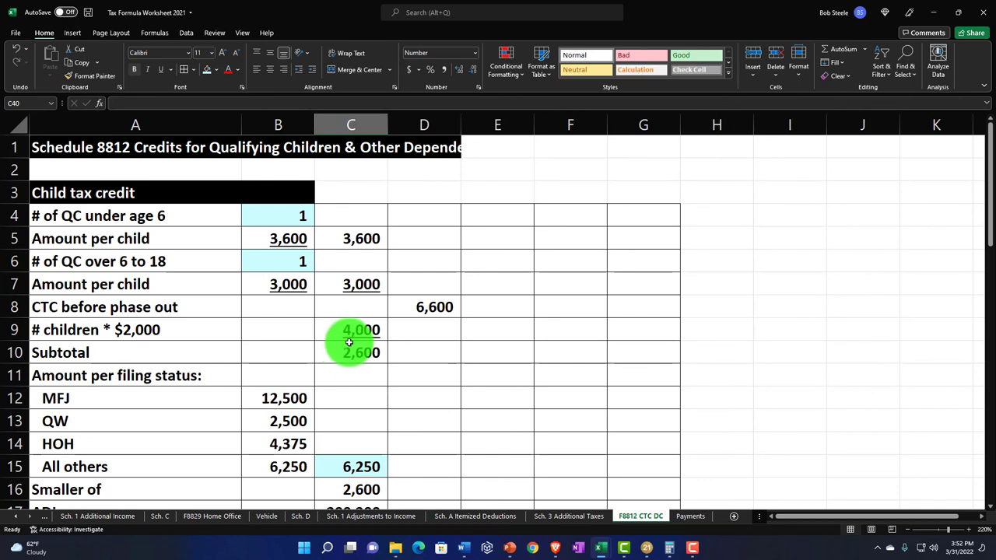
Run a spell check on the F8812 CTC DC sheet and finish with cell E10 selected.
{"action": "left_click", "coordinate": [208, 35]}
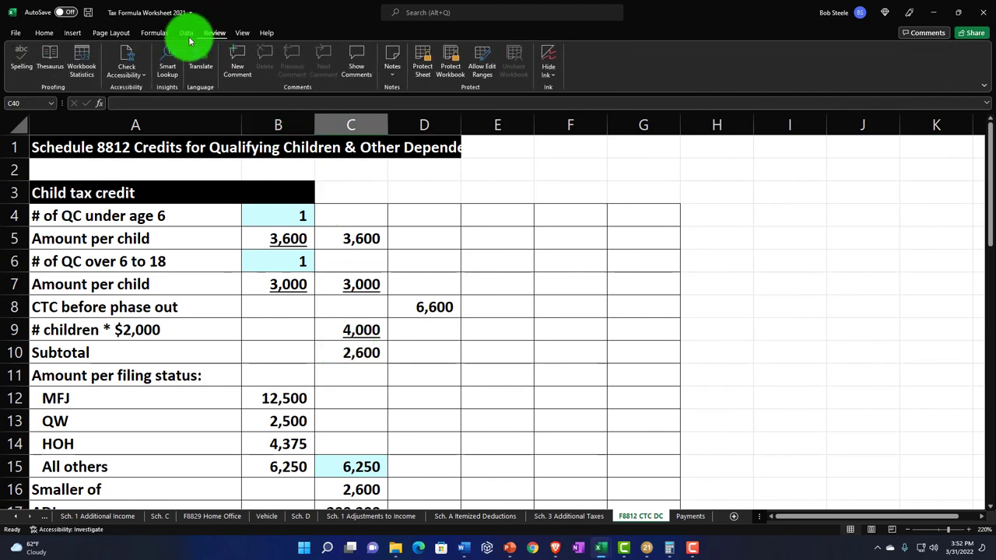
{"action": "left_click", "coordinate": [21, 55]}
{"action": "left_click", "coordinate": [482, 302]}
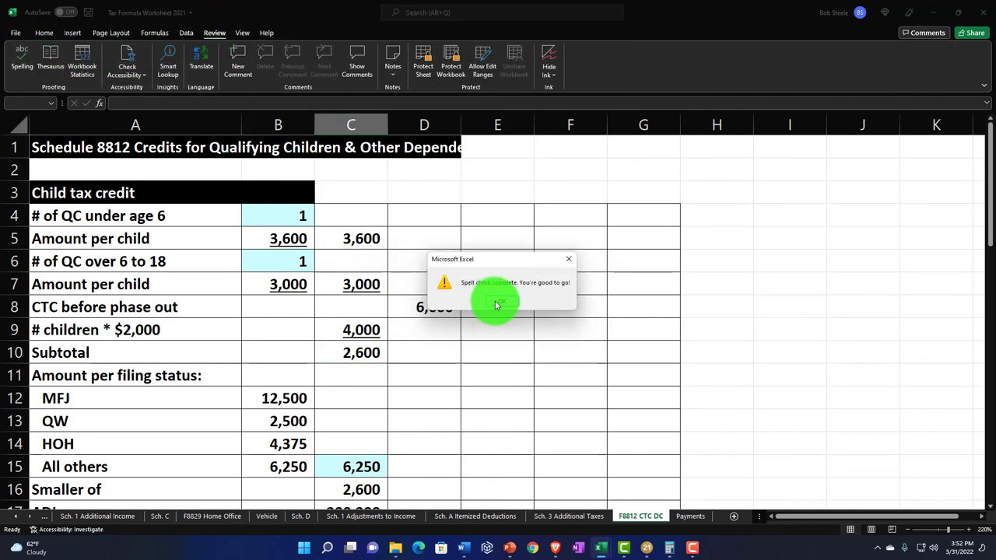
{"action": "left_click", "coordinate": [496, 304]}
{"action": "left_click", "coordinate": [499, 342]}
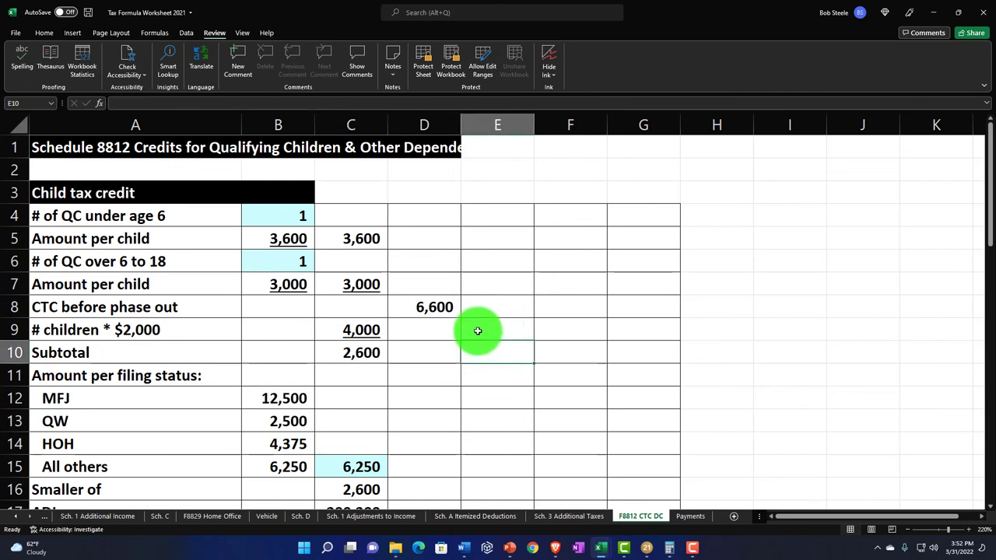